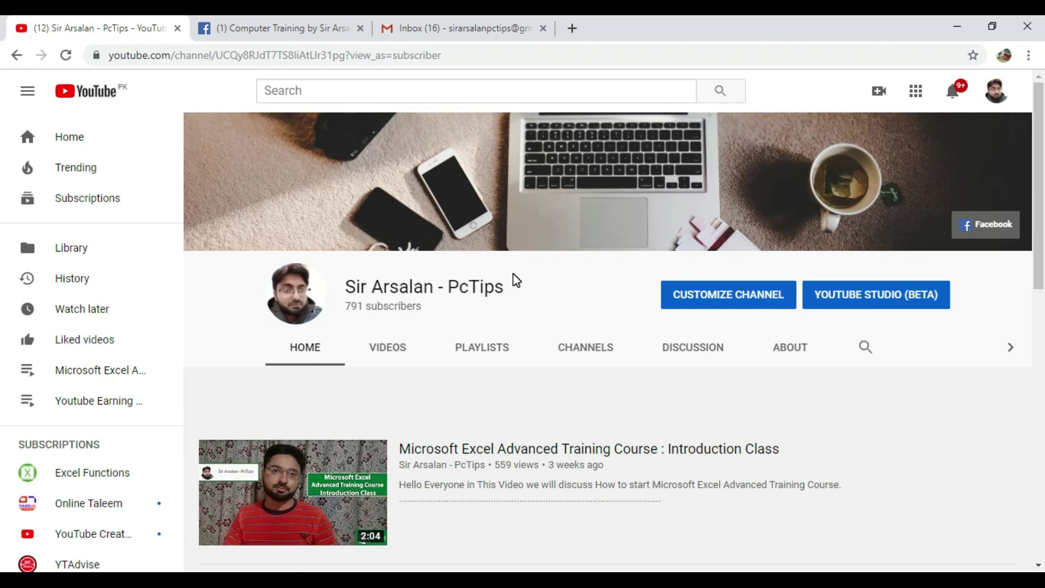
# Step: Open the Microsoft Excel Advanced Training Course In Urdu playlist from the channel page and look through its last classes
pyautogui.scroll(4, 515, 278)
pyautogui.scroll(-1, 514, 300)
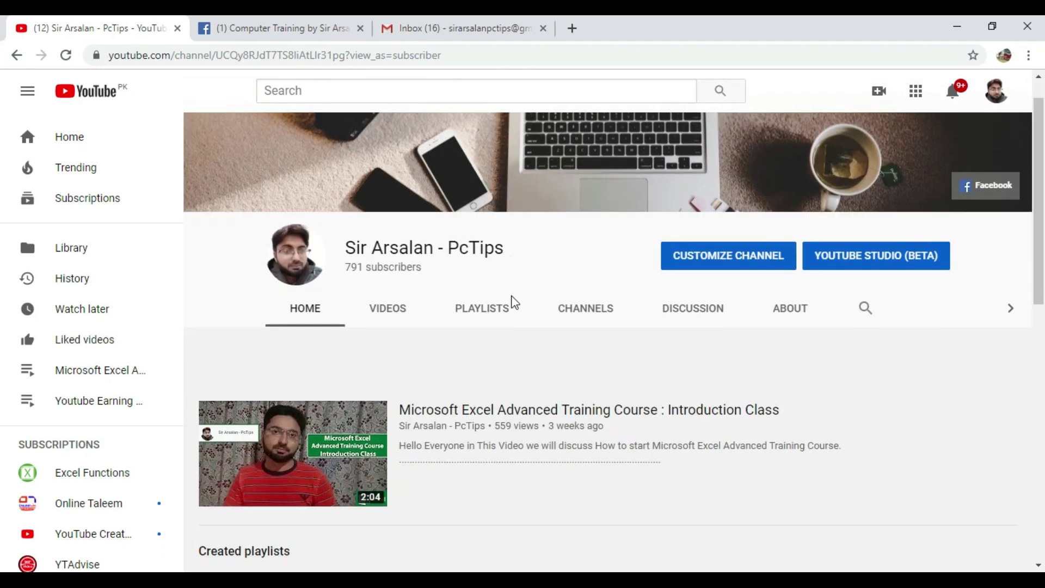
pyautogui.scroll(-5, 515, 302)
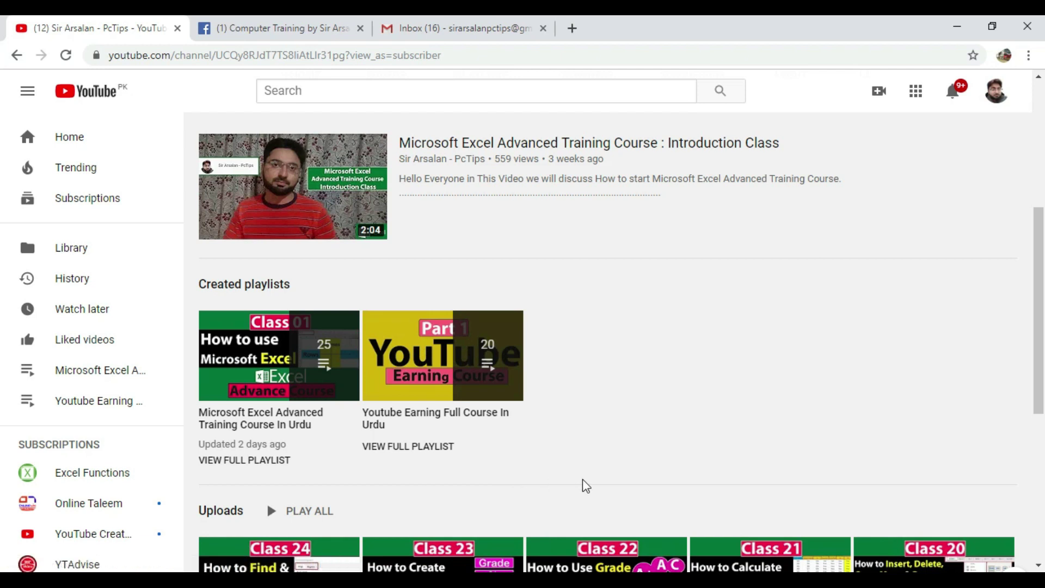
pyautogui.click(590, 363)
pyautogui.click(726, 347)
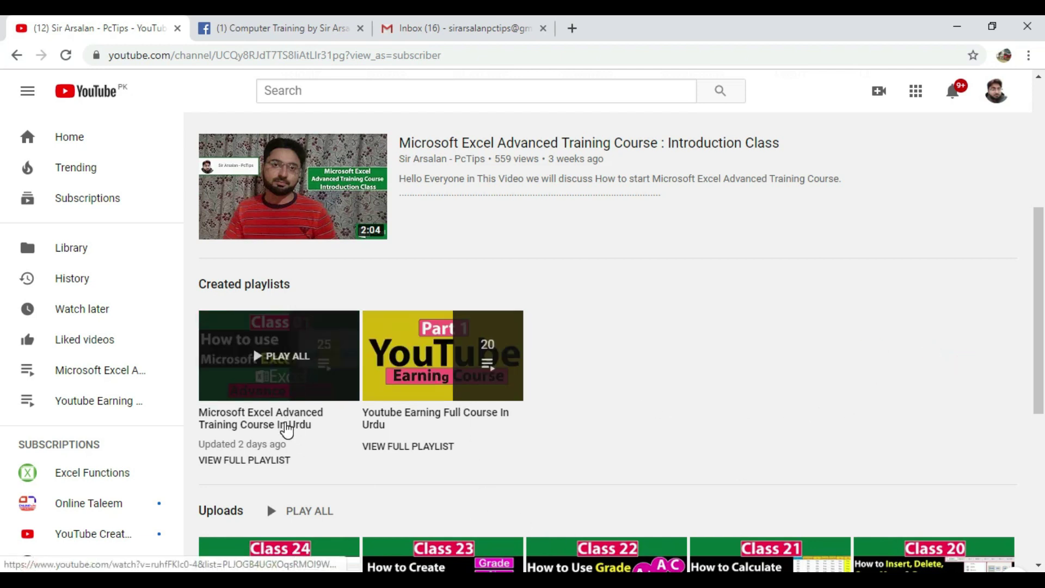
pyautogui.click(283, 424)
pyautogui.click(85, 484)
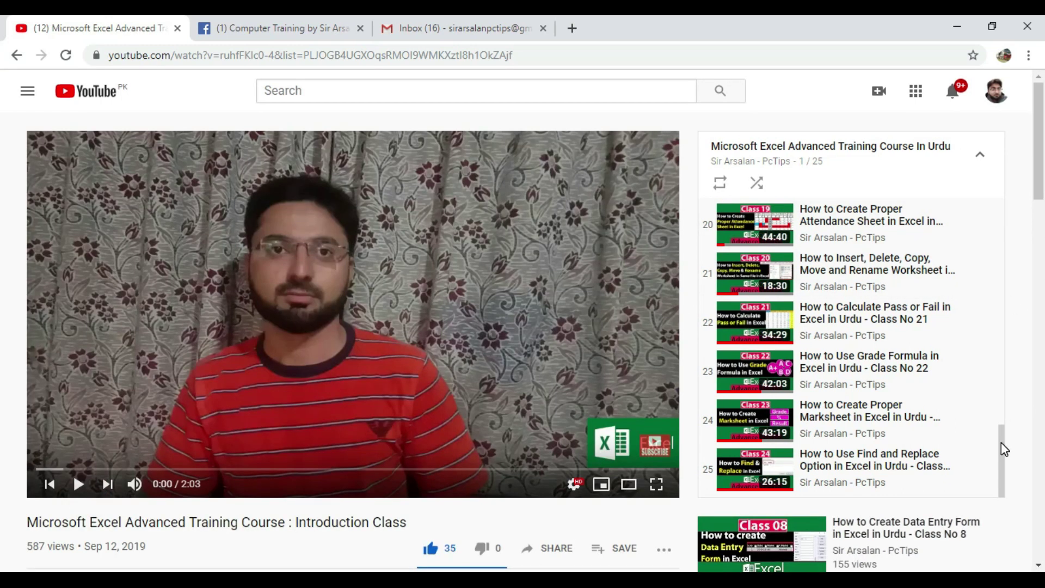
pyautogui.moveTo(1002, 443); pyautogui.dragTo(1014, 461)
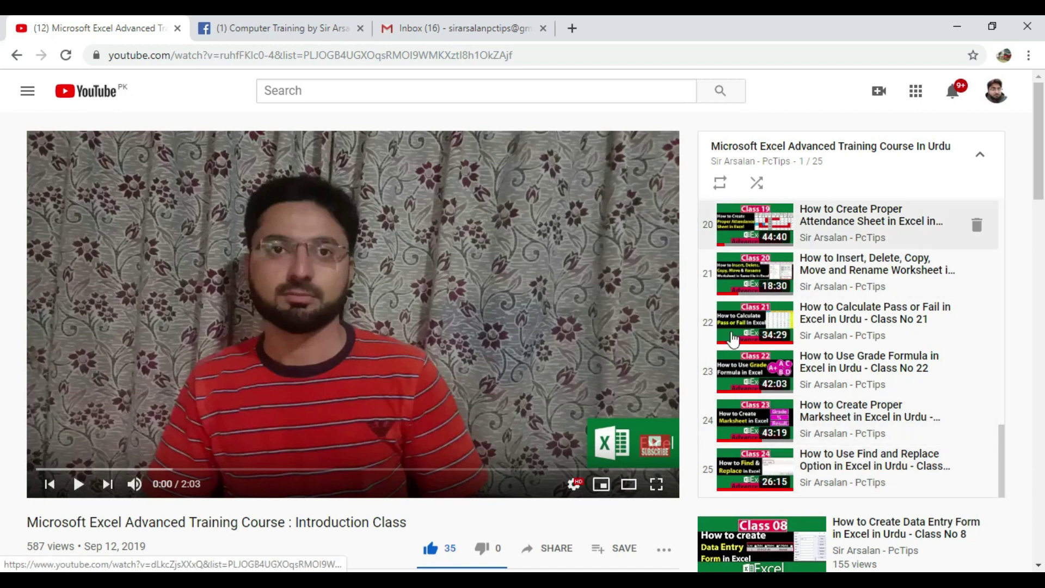
# Step: Close the YouTube page and look over the Facebook training page and the project submissions in the Gmail inbox
pyautogui.click(178, 28)
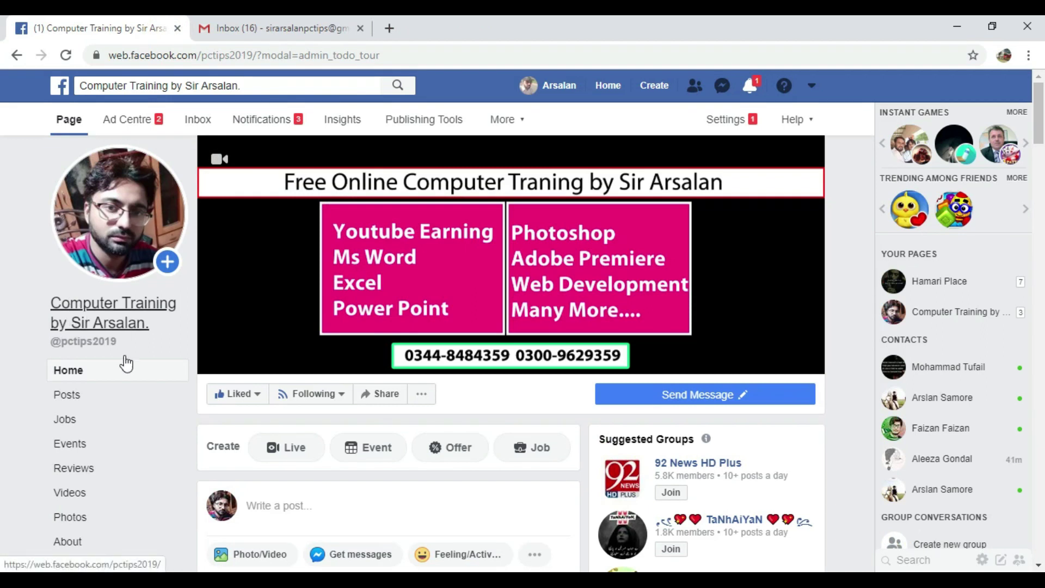
pyautogui.moveTo(83, 345)
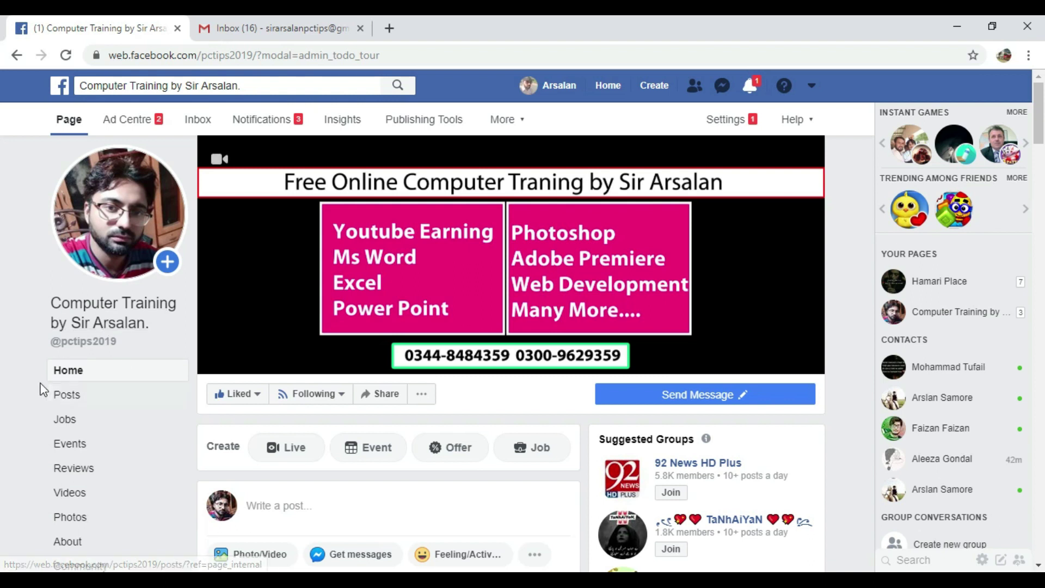
pyautogui.click(277, 28)
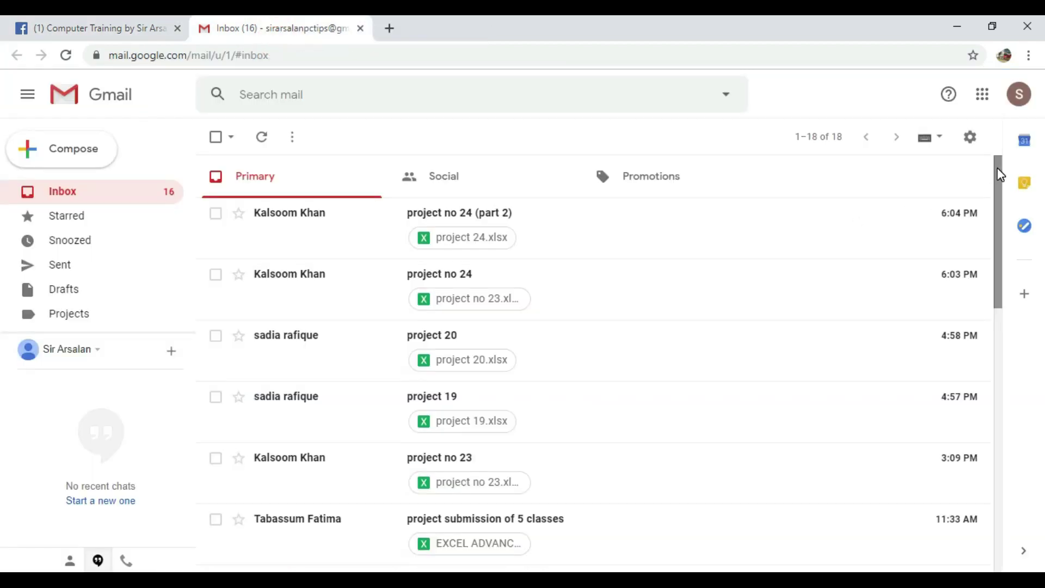
pyautogui.moveTo(998, 167); pyautogui.dragTo(998, 266)
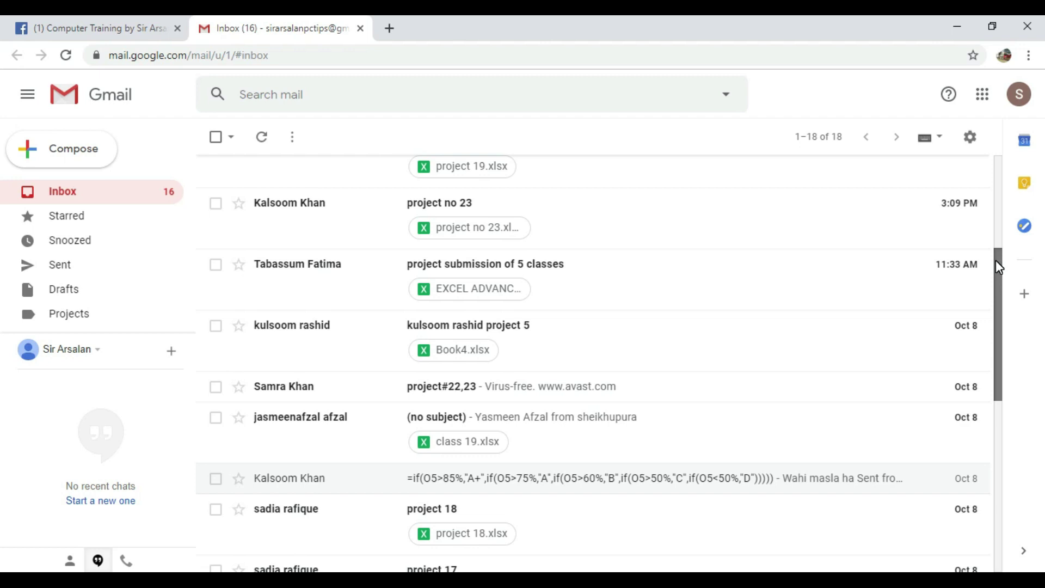
pyautogui.moveTo(998, 267); pyautogui.dragTo(994, 278)
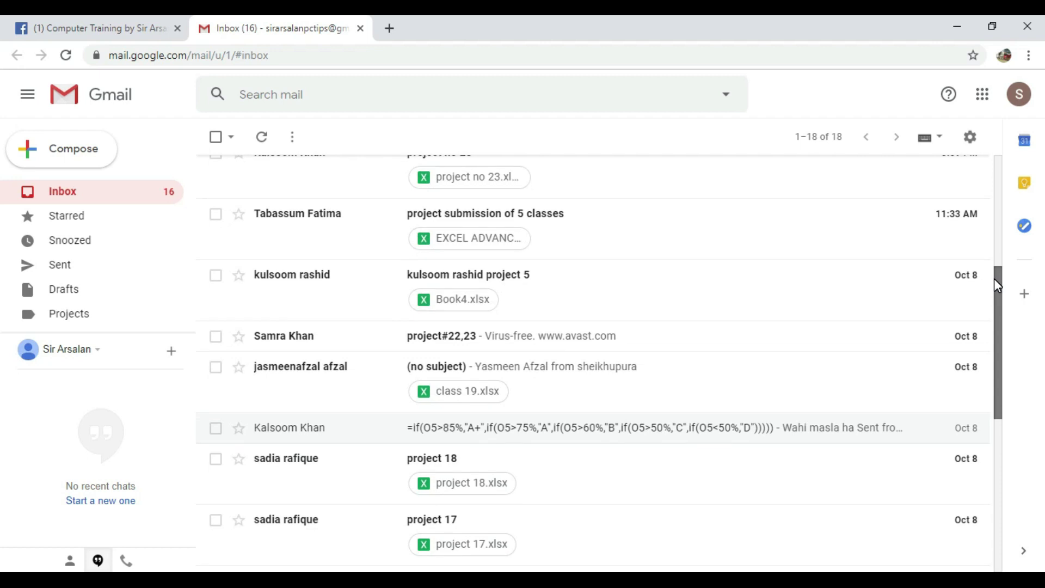
pyautogui.moveTo(994, 279); pyautogui.dragTo(994, 276)
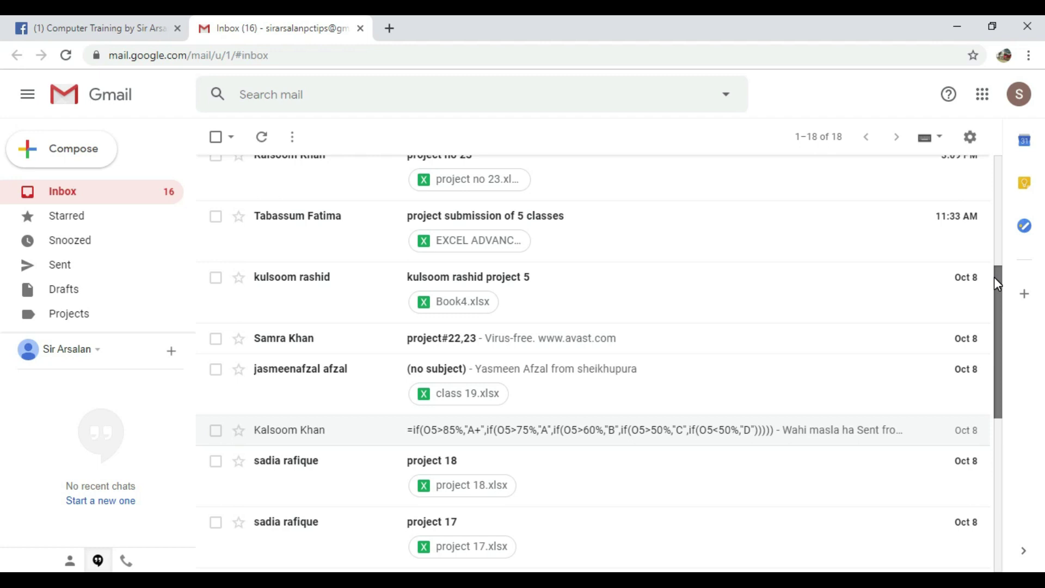
# Step: Switch from the browser to the Practice workbook in Excel and zoom the sheet to 120%
pyautogui.click(956, 26)
pyautogui.rightClick(259, 296)
pyautogui.click(304, 355)
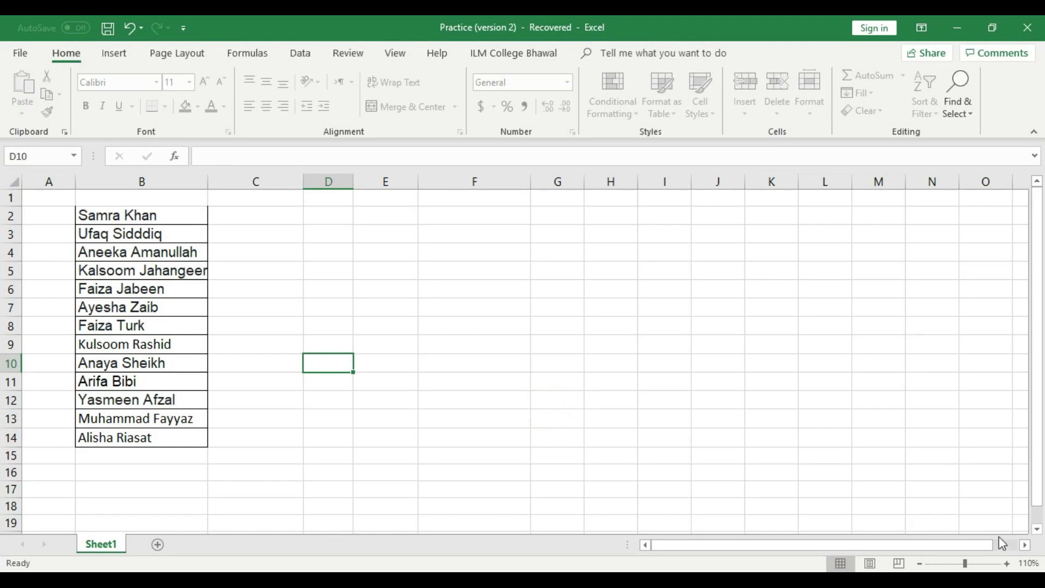
pyautogui.click(1007, 564)
pyautogui.click(798, 460)
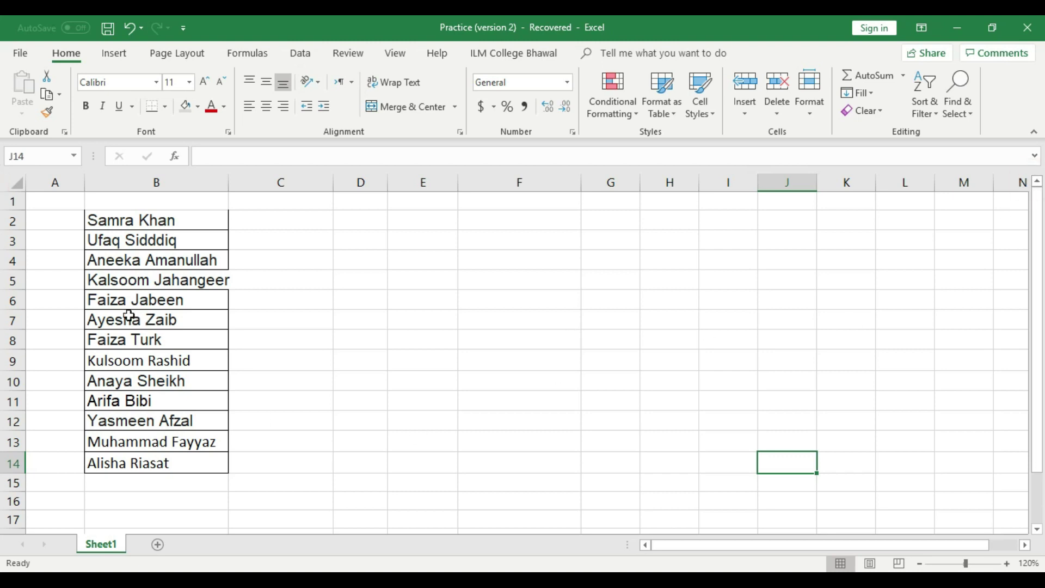
pyautogui.click(52, 222)
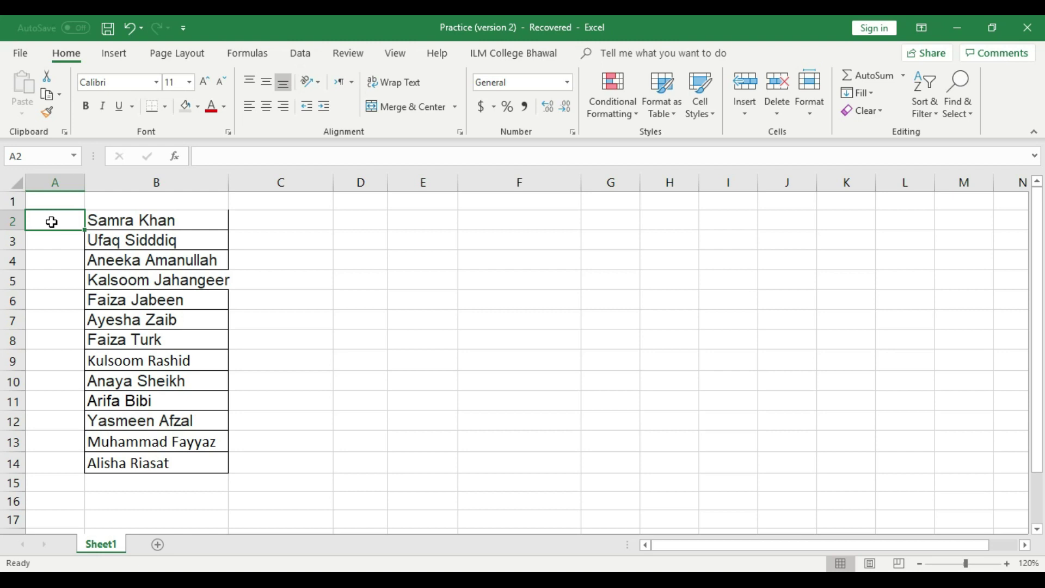
pyautogui.write('S.no')
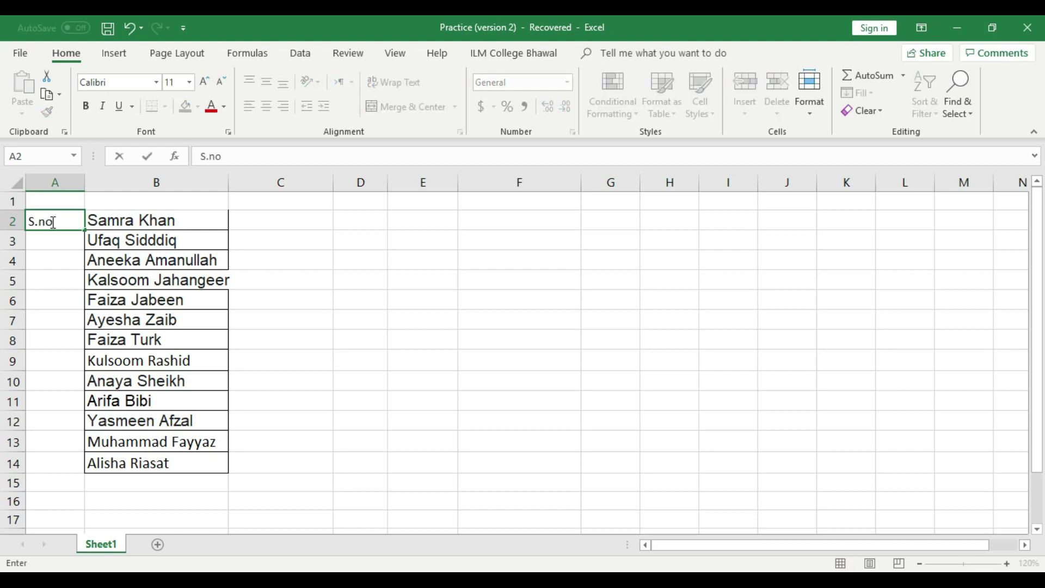
pyautogui.press('Up')
pyautogui.click(51, 222)
pyautogui.press('Delete')
# Step: Enter the headings "S.no" in cell A1 and "Name" in cell B1
pyautogui.press('Up')
pyautogui.write('S')
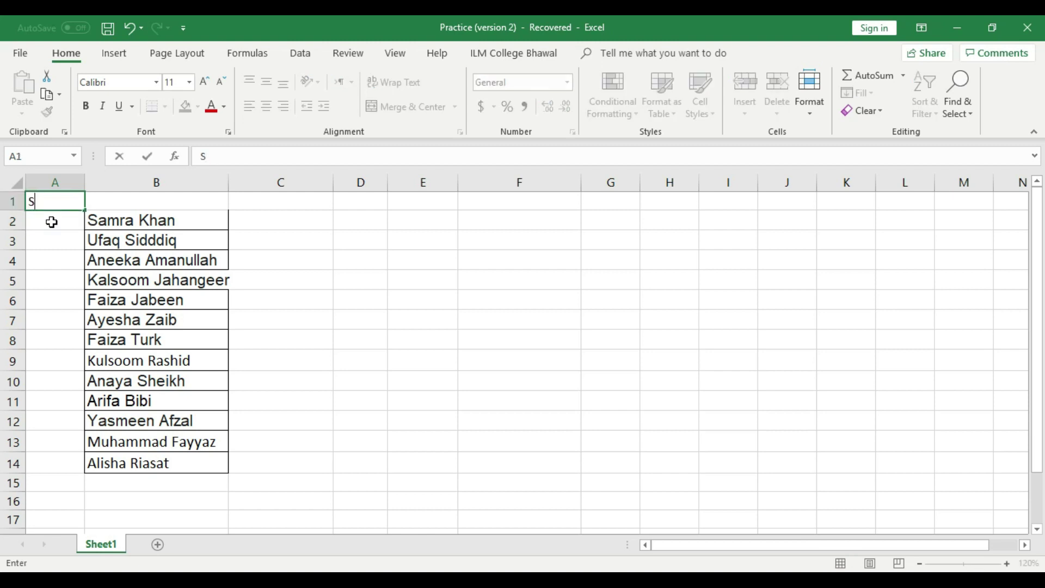
pyautogui.write('.no')
pyautogui.press('Tab')
pyautogui.write('Name')
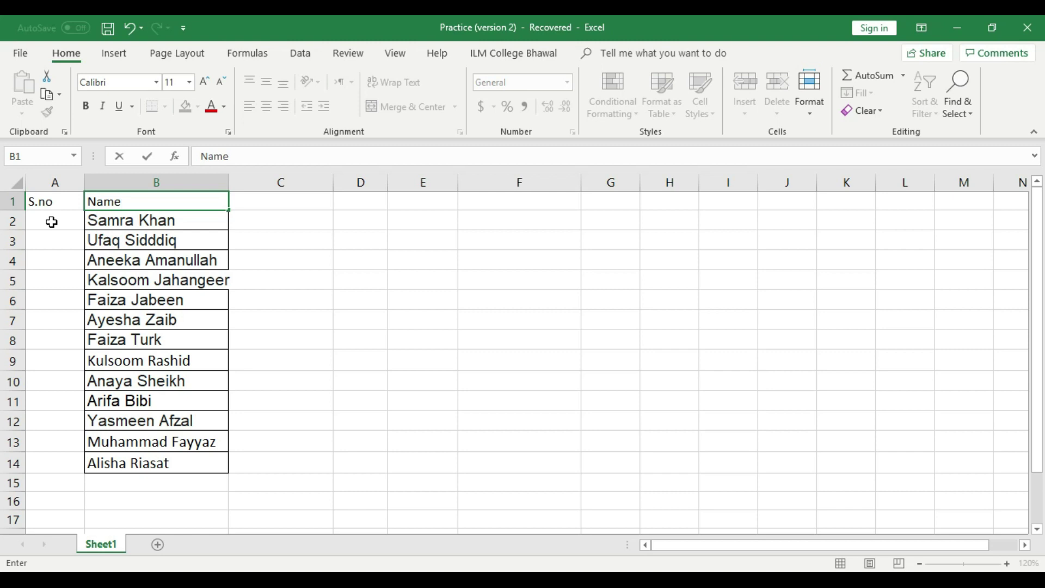
pyautogui.press('Tab')
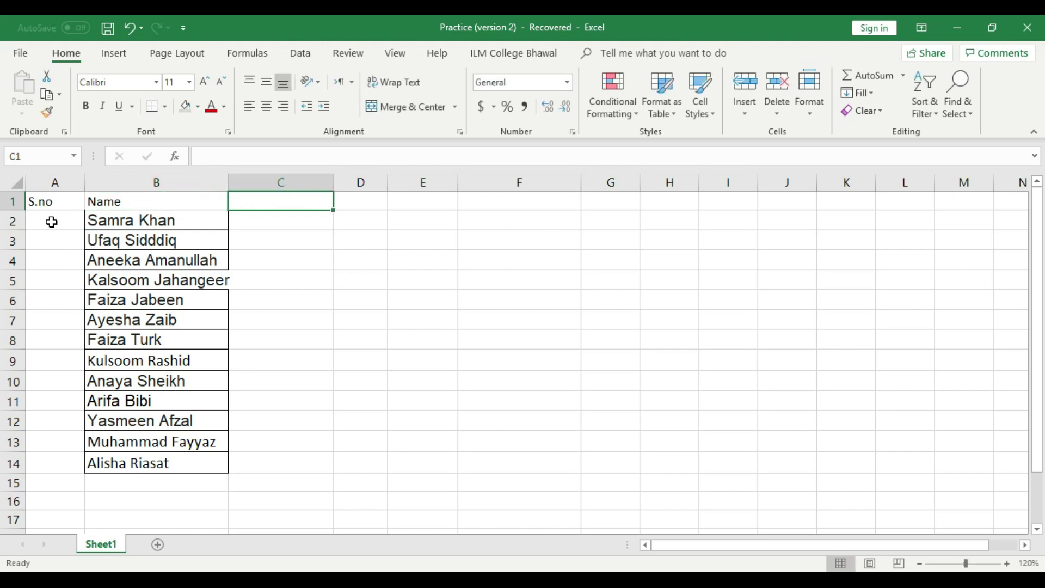
# Step: Enter the headings "Contract Start" in cell C1 and "Contract Length in Month" in cell D1
pyautogui.write('Contract Start')
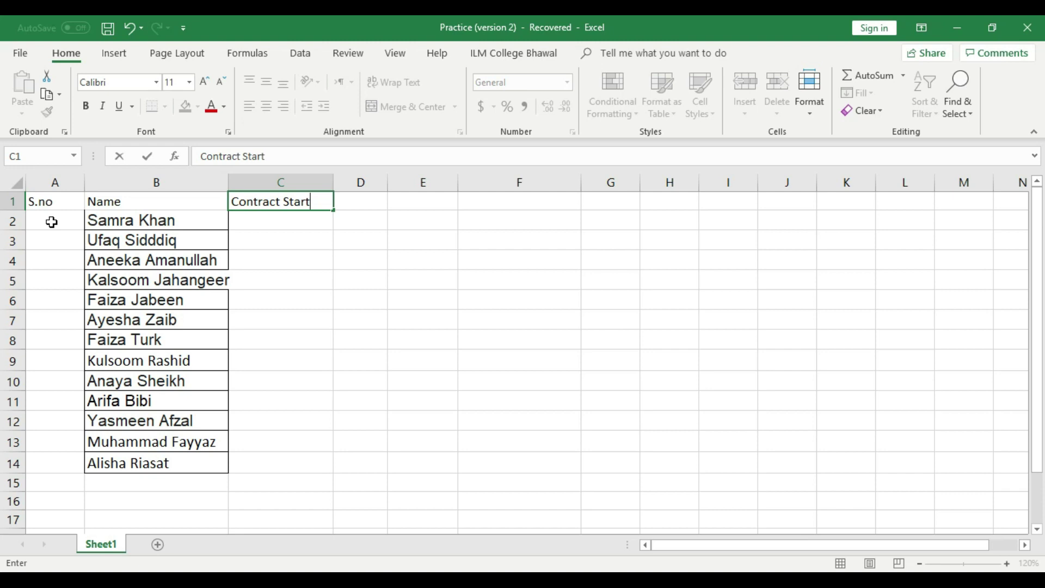
pyautogui.press('Tab')
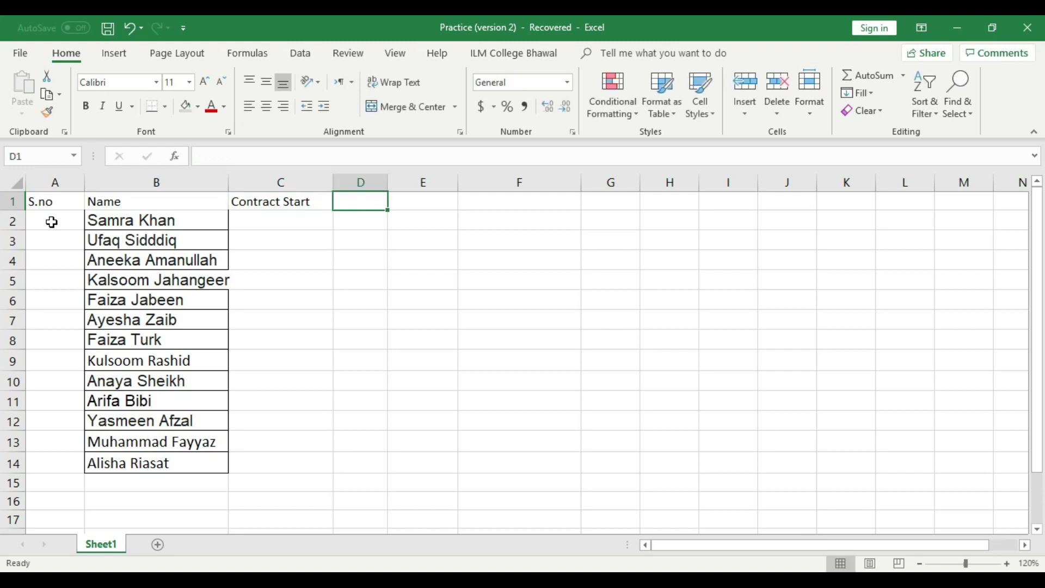
pyautogui.press('Left')
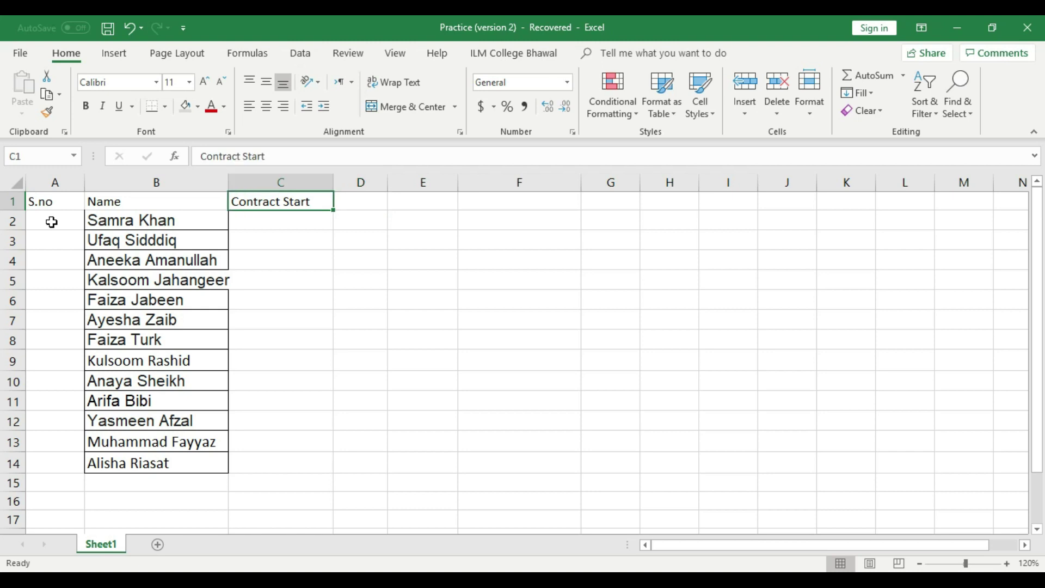
pyautogui.press('Right')
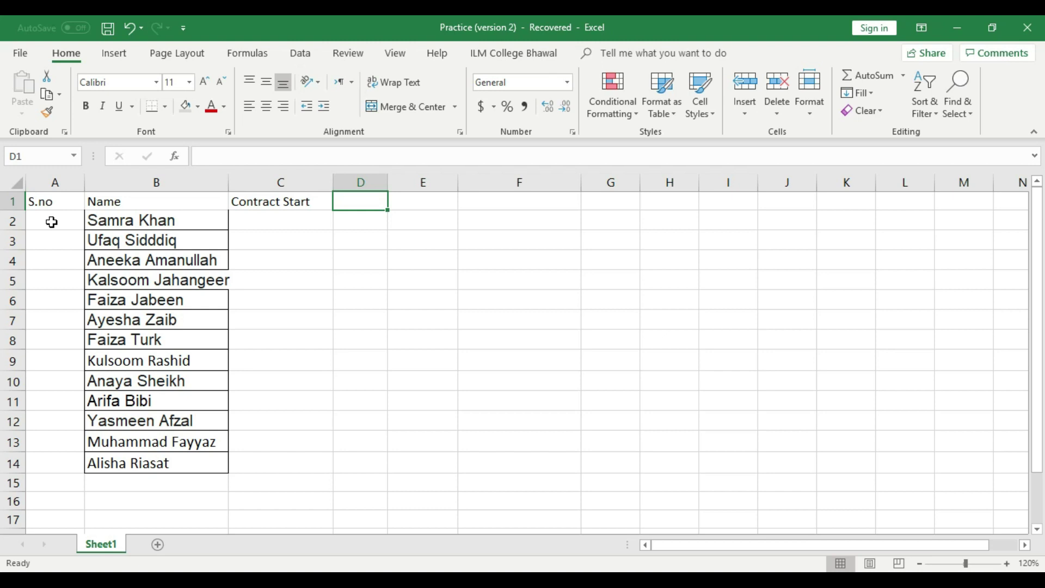
pyautogui.write('Con')
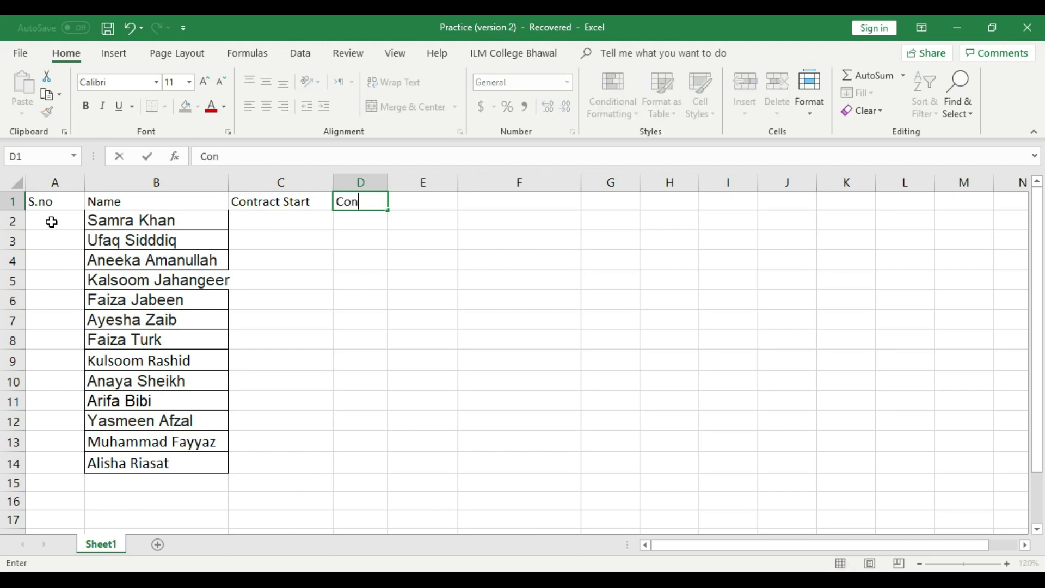
pyautogui.write('tract Length')
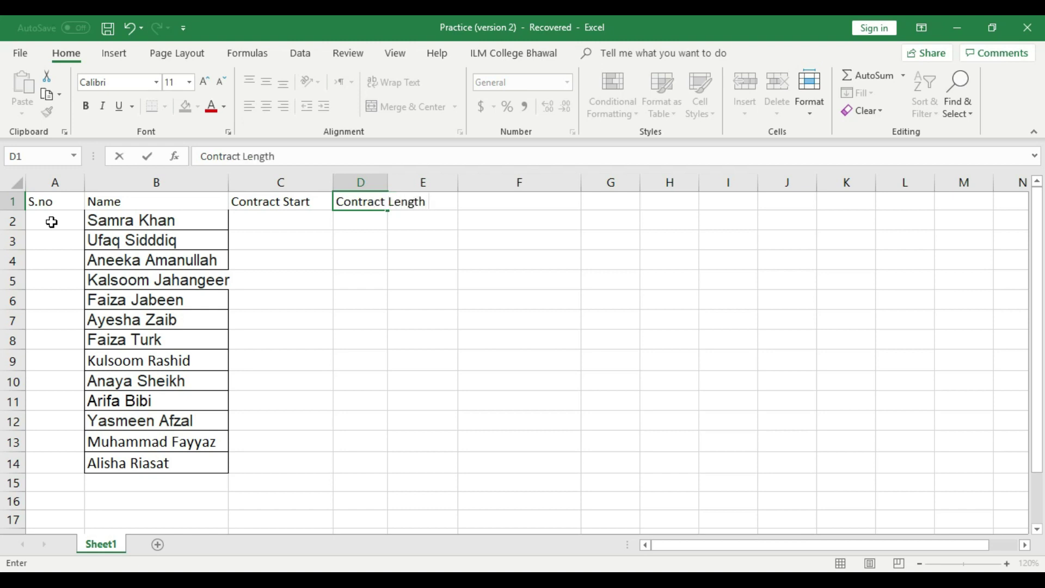
pyautogui.write(' in Month')
pyautogui.click(327, 264)
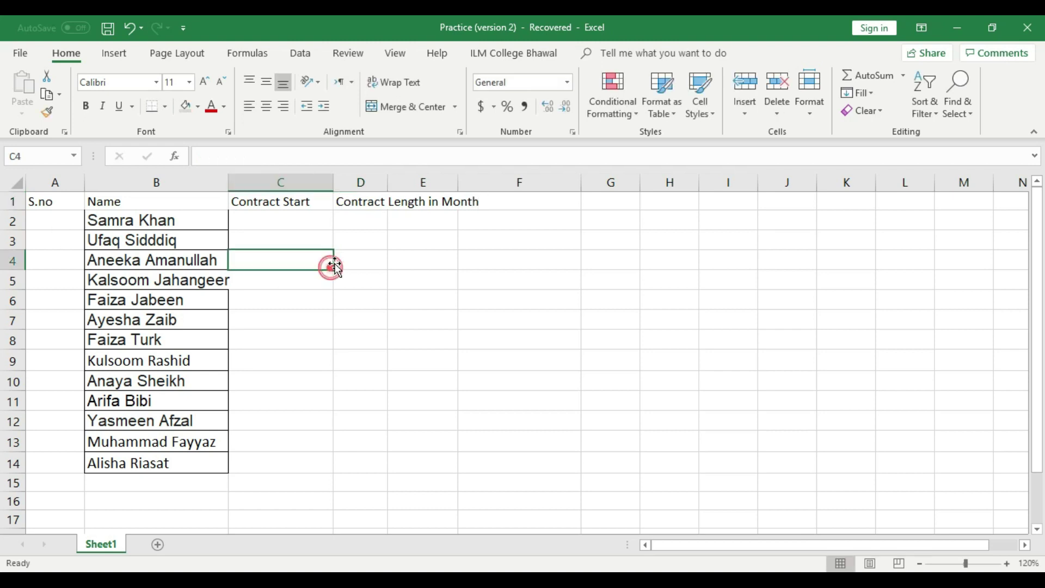
# Step: Fit column D to its heading and break the D1 text so "in Month" sits on a second line
pyautogui.doubleClick(388, 175)
pyautogui.click(320, 223)
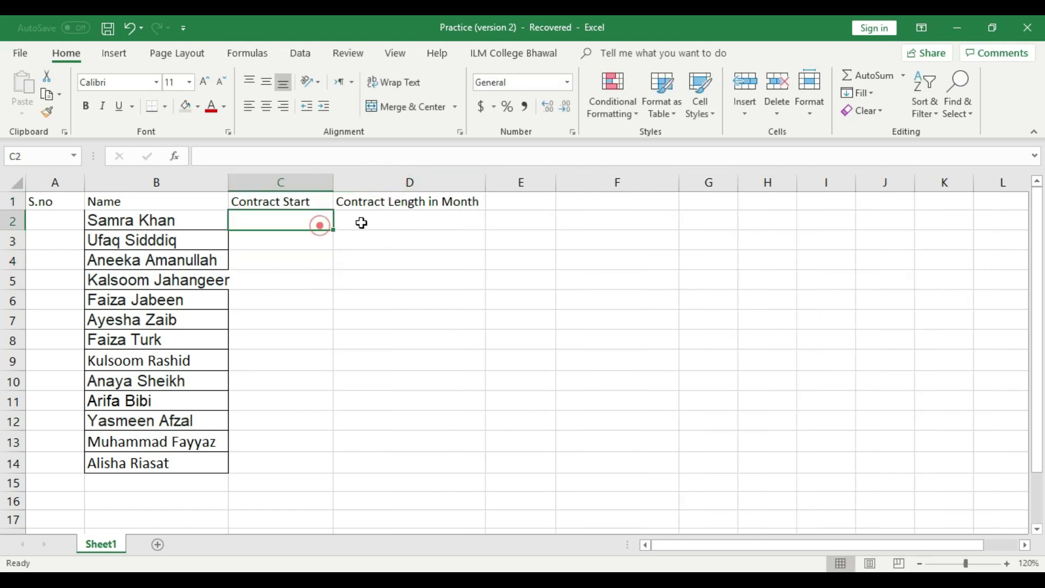
pyautogui.click(427, 201)
pyautogui.hotkey('alt', 'Return')
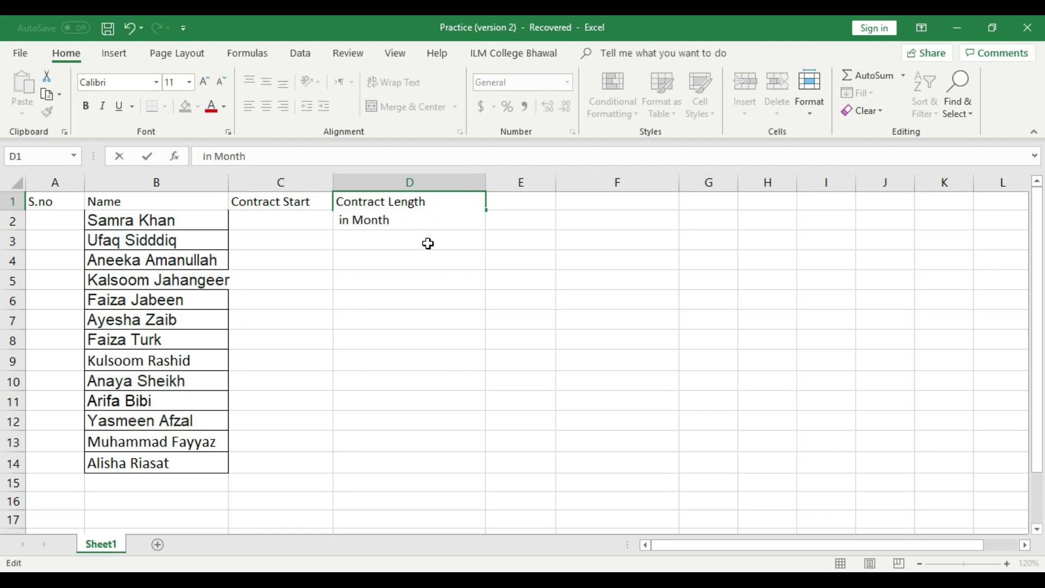
pyautogui.click(432, 256)
# Step: Align the headings in row 1 to the vertical middle of their cells
pyautogui.click(13, 206)
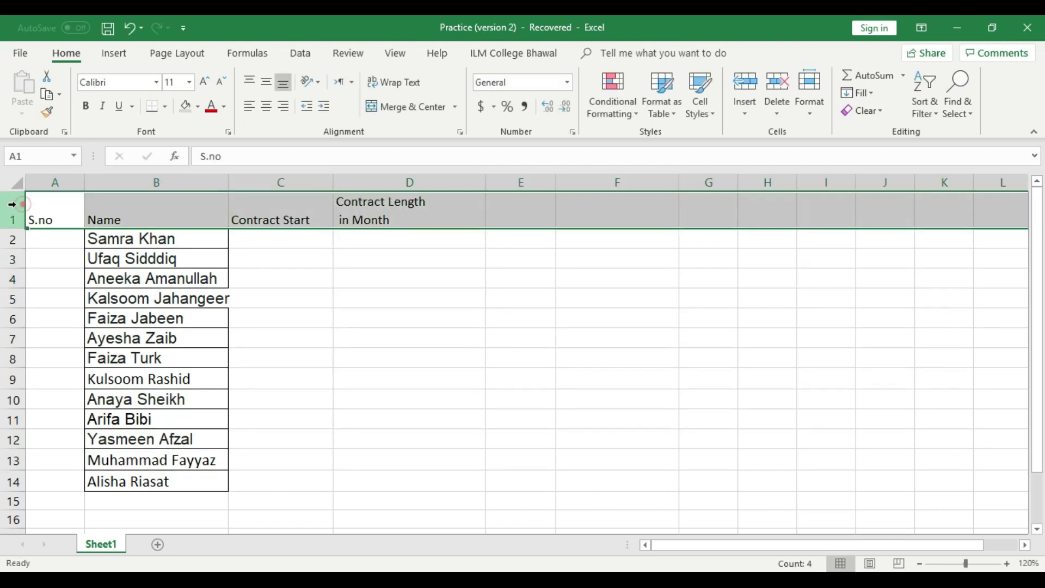
pyautogui.click(266, 80)
pyautogui.moveTo(300, 253)
pyautogui.mouseDown()
pyautogui.moveTo(320, 261)
pyautogui.moveTo(310, 258)
pyautogui.mouseUp()
pyautogui.click(51, 213)
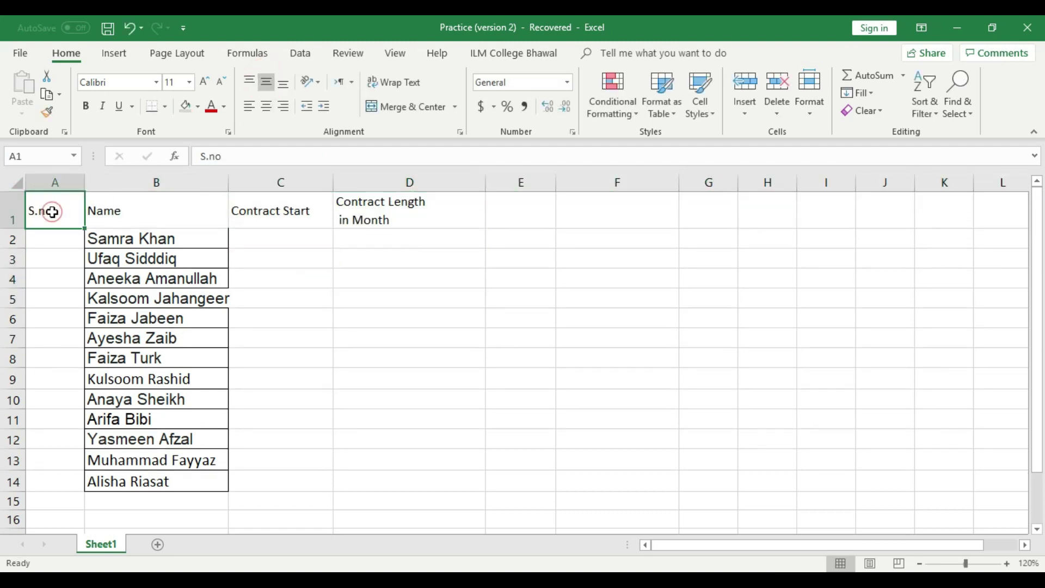
# Step: Number the listed people from 1 to 13 in cells A2 to A14 by extending a 1, 2 series
pyautogui.click(63, 239)
pyautogui.write('1')
pyautogui.click(64, 264)
pyautogui.write('2')
pyautogui.click(64, 293)
pyautogui.click(71, 251)
pyautogui.moveTo(79, 237); pyautogui.dragTo(82, 491)
# Step: Fit the widths of columns A, B and C to their contents
pyautogui.doubleClick(85, 181)
pyautogui.click(315, 284)
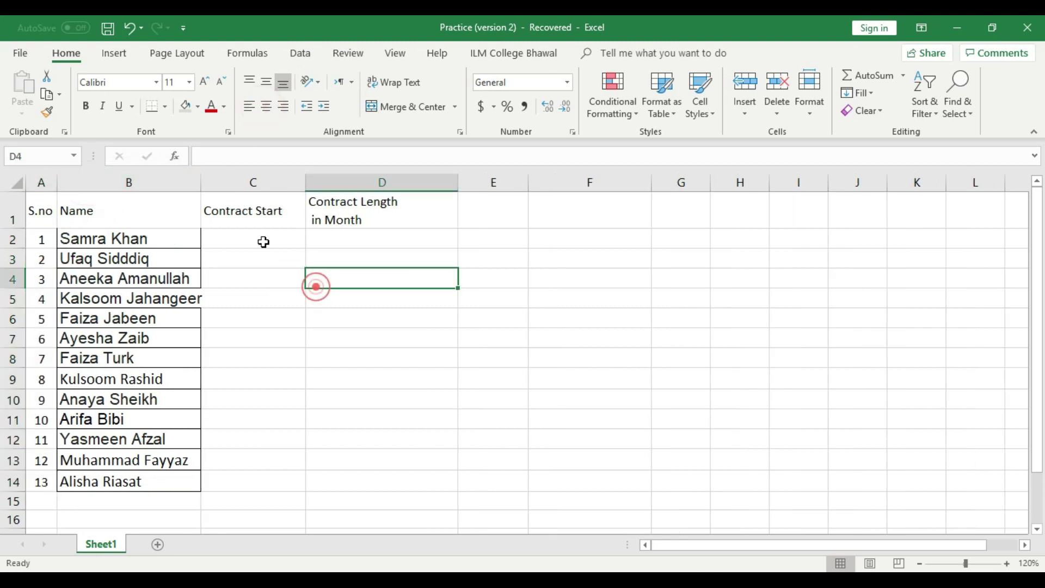
pyautogui.doubleClick(201, 186)
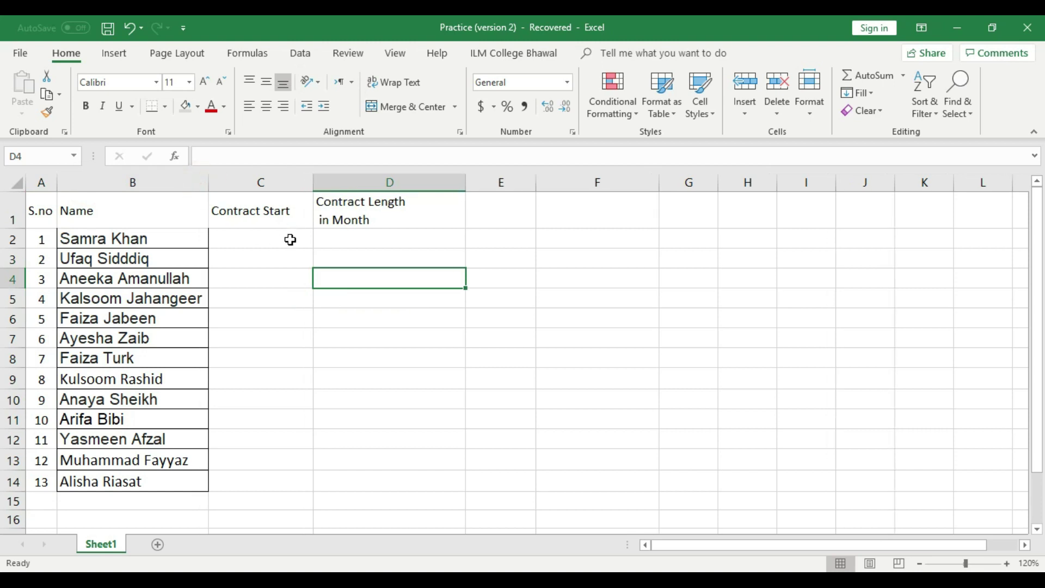
pyautogui.doubleClick(311, 185)
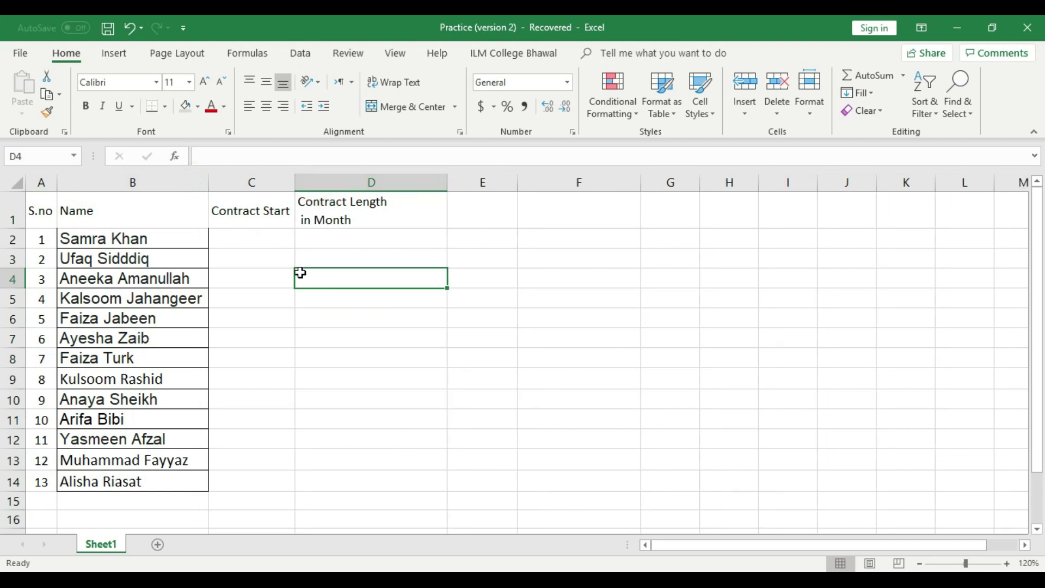
# Step: Extend the heading in C1 so it reads "Contract Start/Joining Date"
pyautogui.click(290, 210)
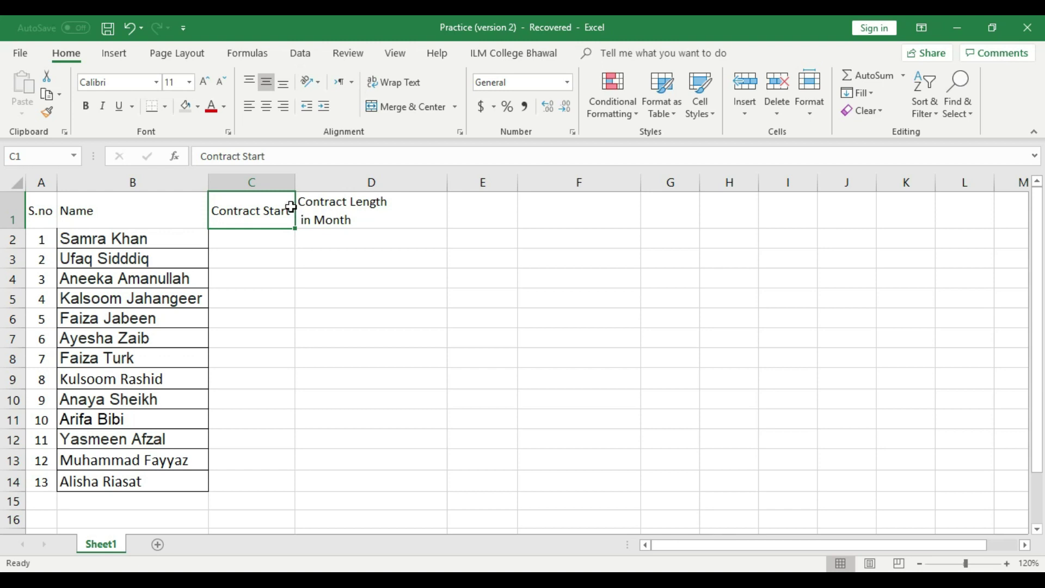
pyautogui.doubleClick(290, 210)
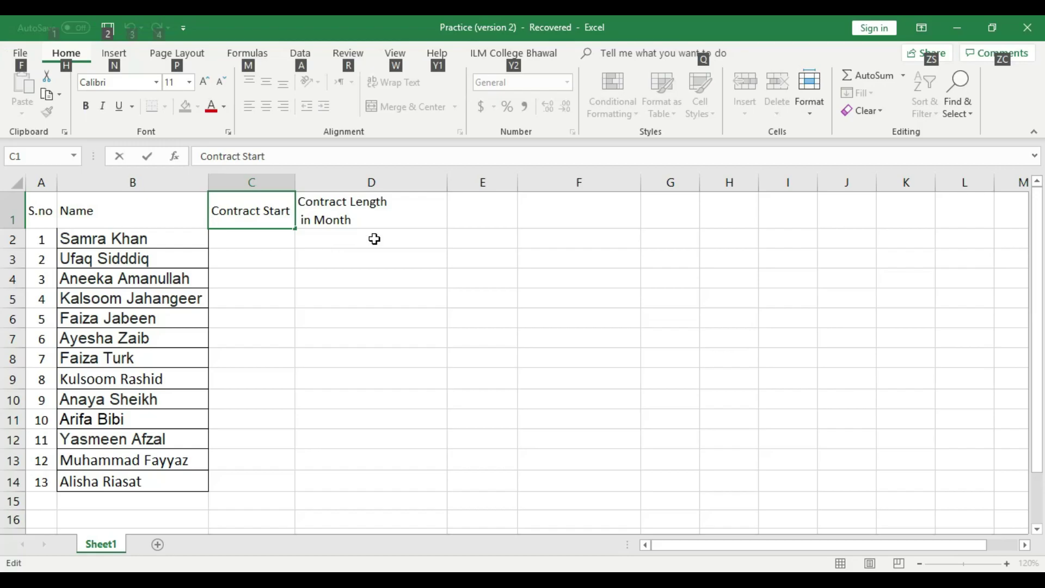
pyautogui.click(304, 276)
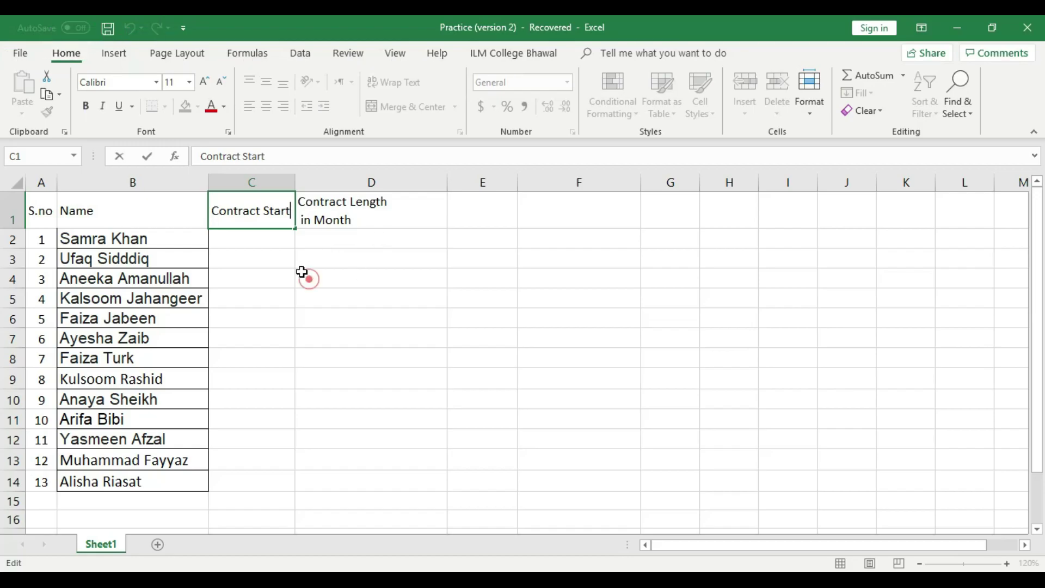
pyautogui.click(276, 224)
pyautogui.doubleClick(293, 211)
pyautogui.write('Date')
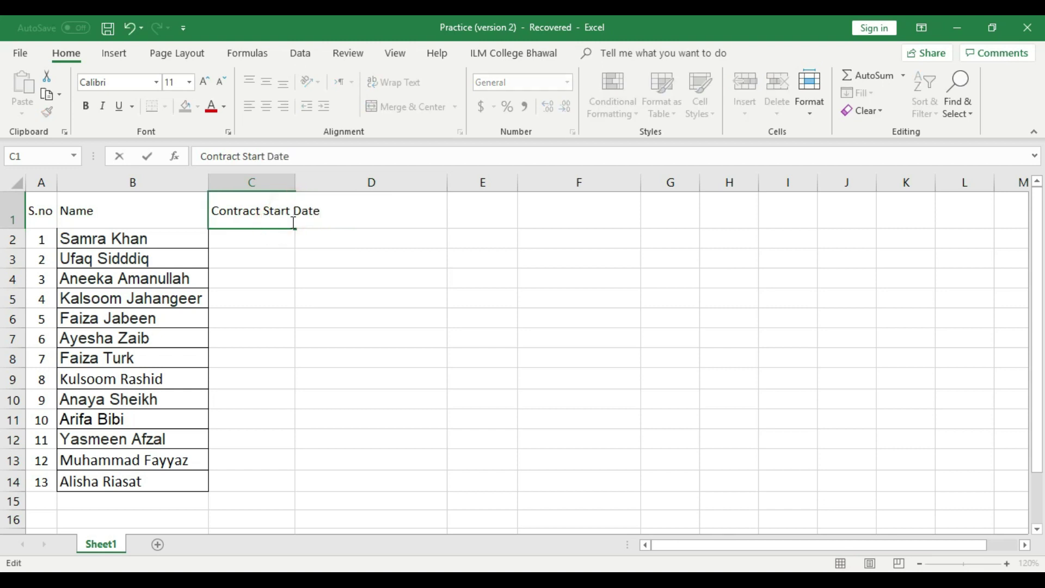
pyautogui.press('BackSpace')
pyautogui.press('BackSpace')
pyautogui.write('/Joining Date')
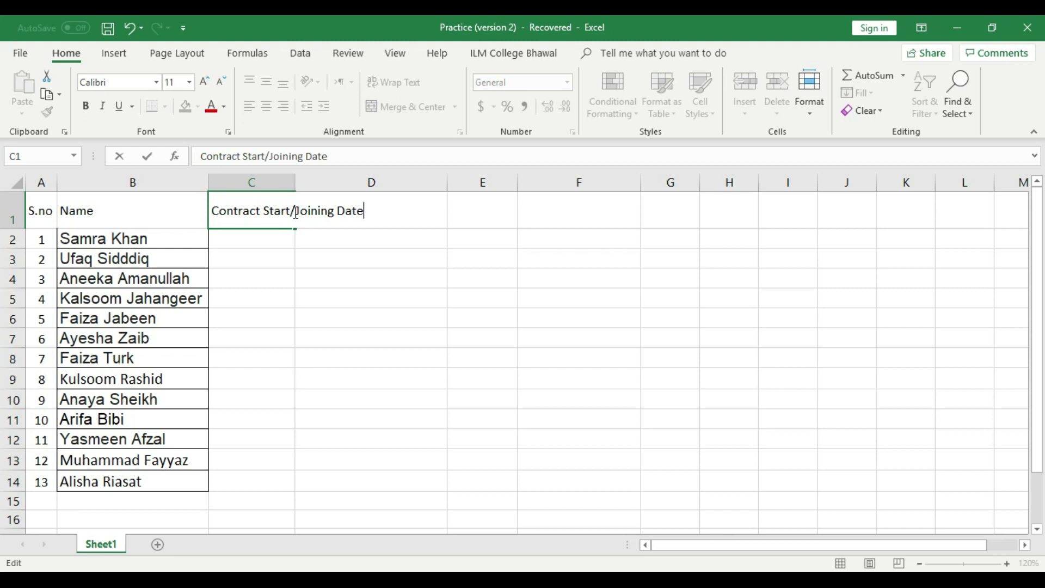
# Step: Break the C1 heading before "Joining Date", and adjust column C and row 1 so it fits on two lines
pyautogui.click(296, 212)
pyautogui.hotkey('alt', 'Return')
pyautogui.moveTo(288, 290); pyautogui.dragTo(282, 292)
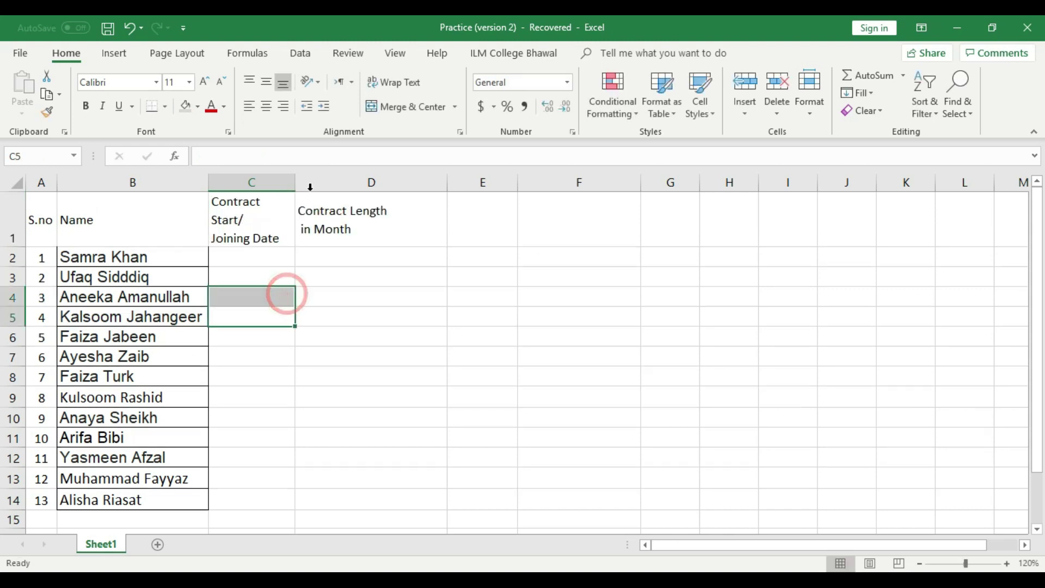
pyautogui.moveTo(295, 182); pyautogui.dragTo(309, 182)
pyautogui.moveTo(15, 247); pyautogui.dragTo(22, 237)
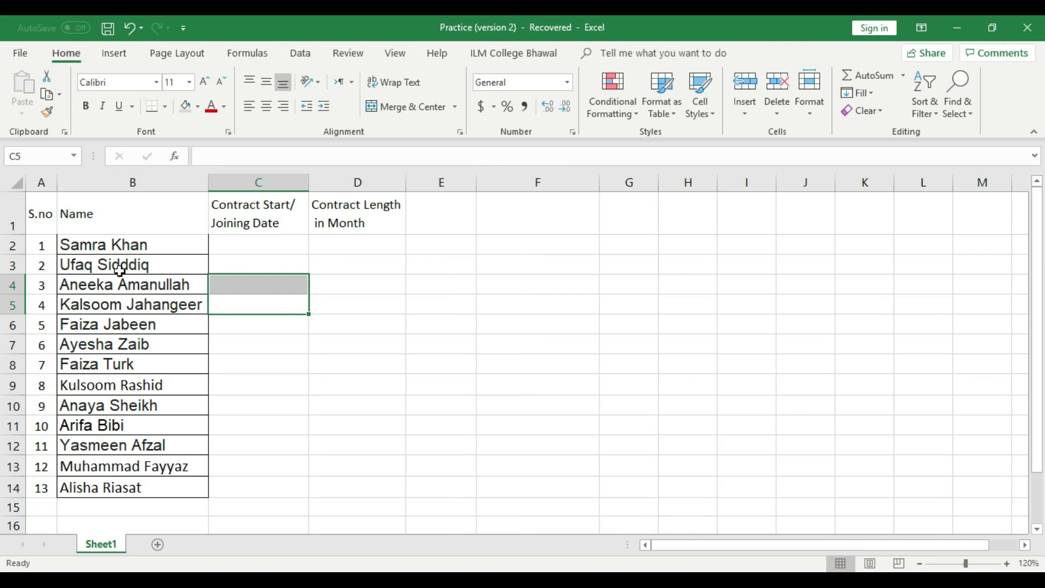
pyautogui.moveTo(38, 213); pyautogui.dragTo(337, 210)
pyautogui.click(345, 282)
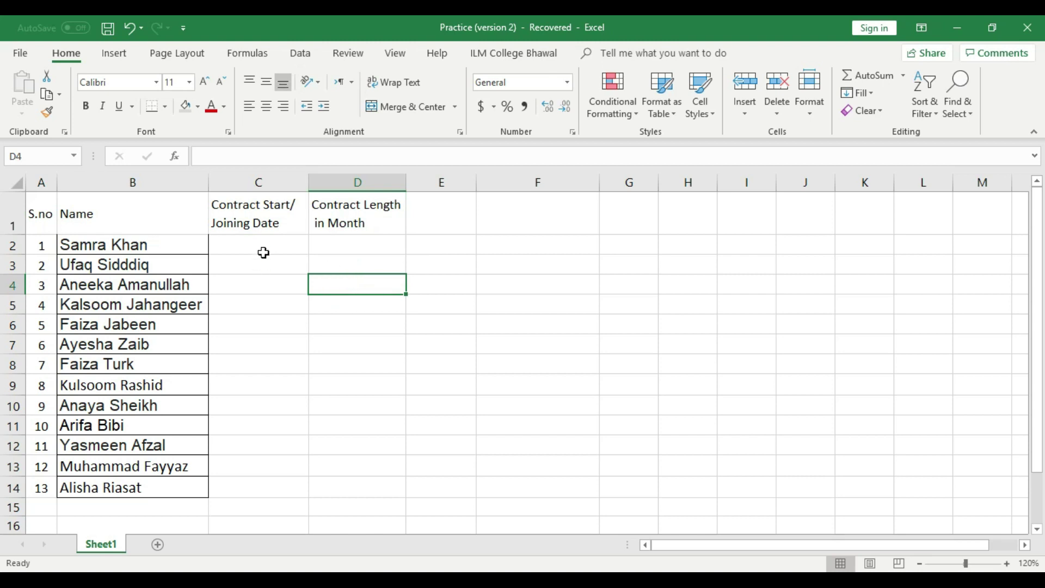
pyautogui.moveTo(354, 243); pyautogui.dragTo(371, 446)
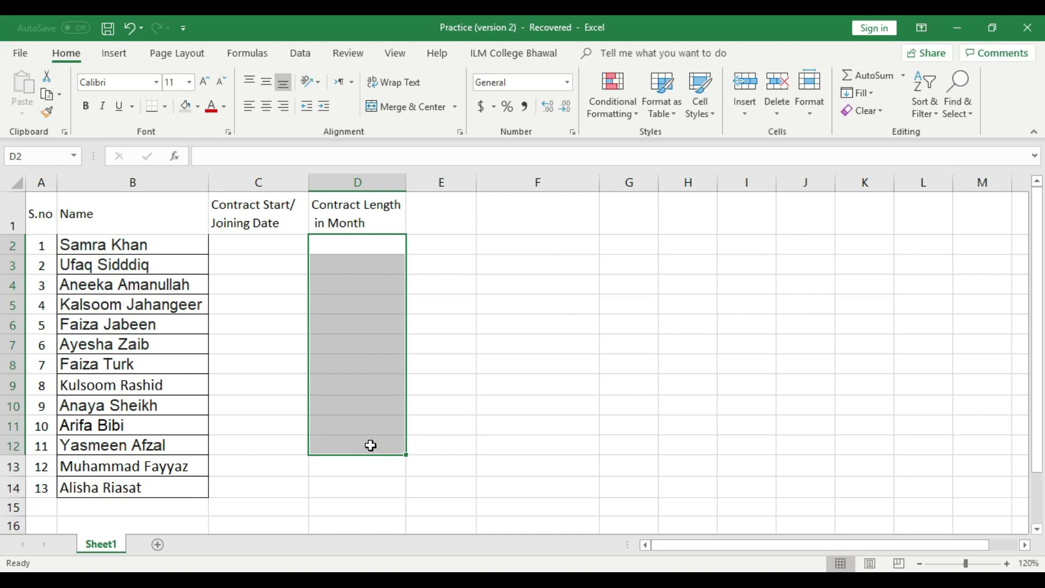
# Step: Enter the heading "Contract Exp/End" in E1 and fit column E to it
pyautogui.click(453, 215)
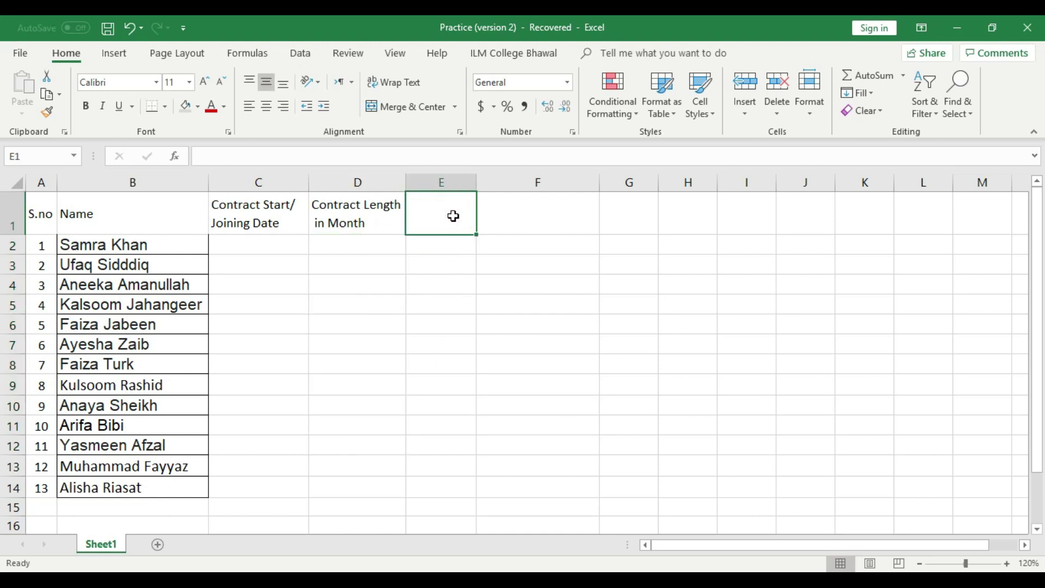
pyautogui.write('Cont')
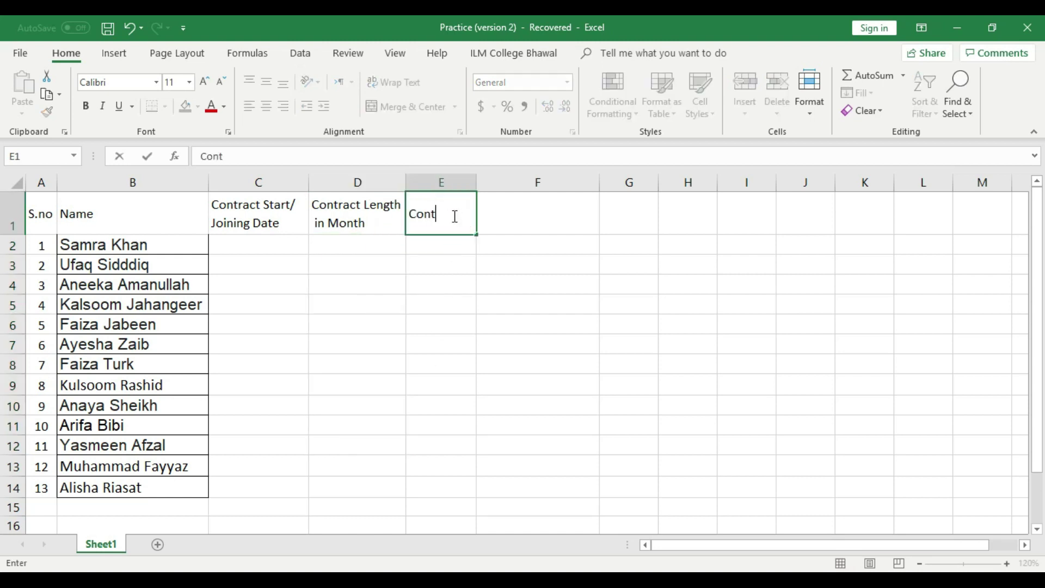
pyautogui.write('ract Exp/End')
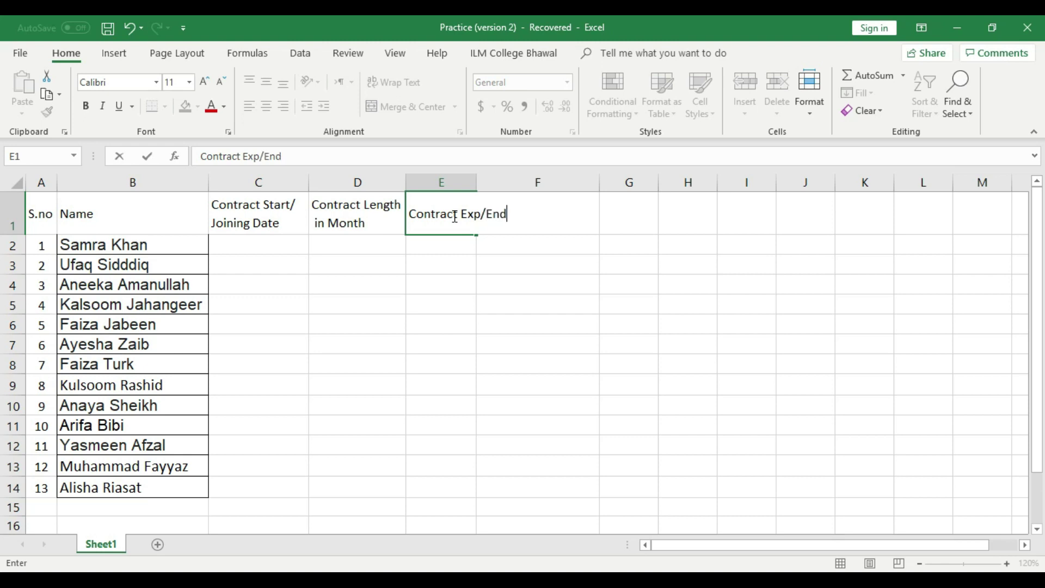
pyautogui.press('Return')
pyautogui.doubleClick(477, 181)
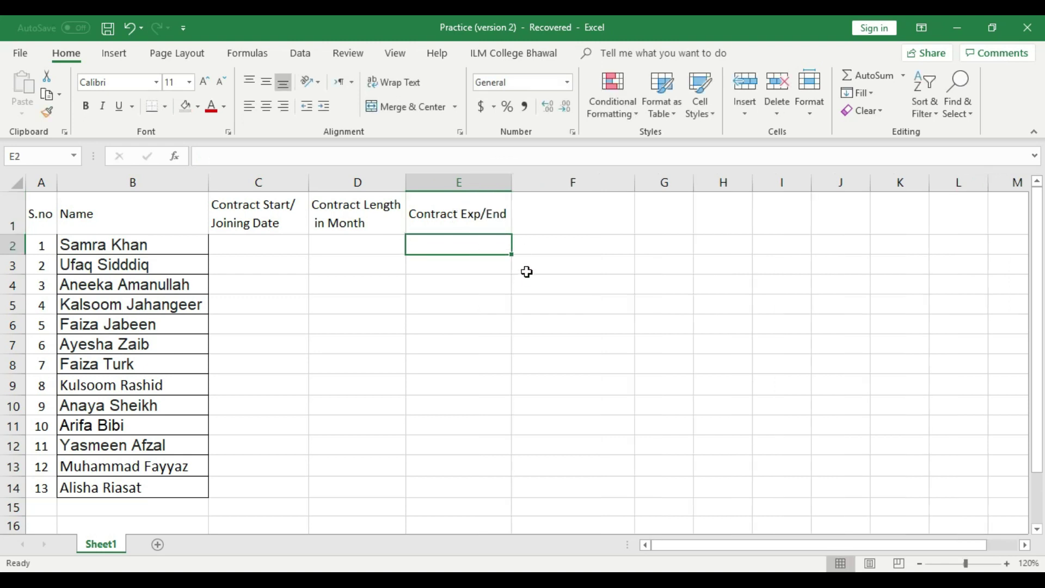
pyautogui.click(527, 278)
pyautogui.moveTo(40, 213); pyautogui.dragTo(478, 214)
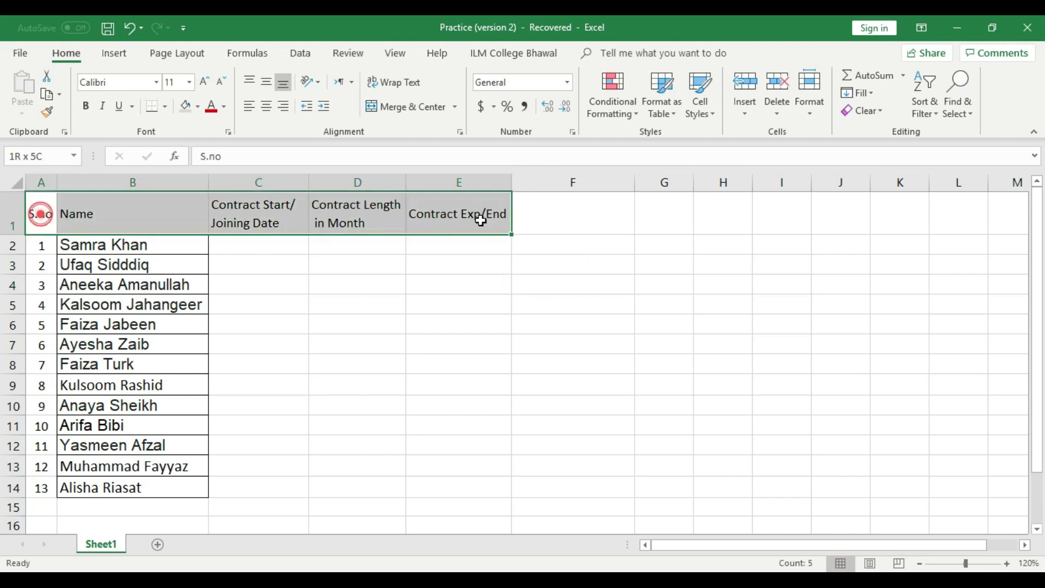
pyautogui.click(492, 261)
# Step: Enter the heading "Remaning Days of Contract" in F1 with "of Contract" on a second line
pyautogui.click(570, 212)
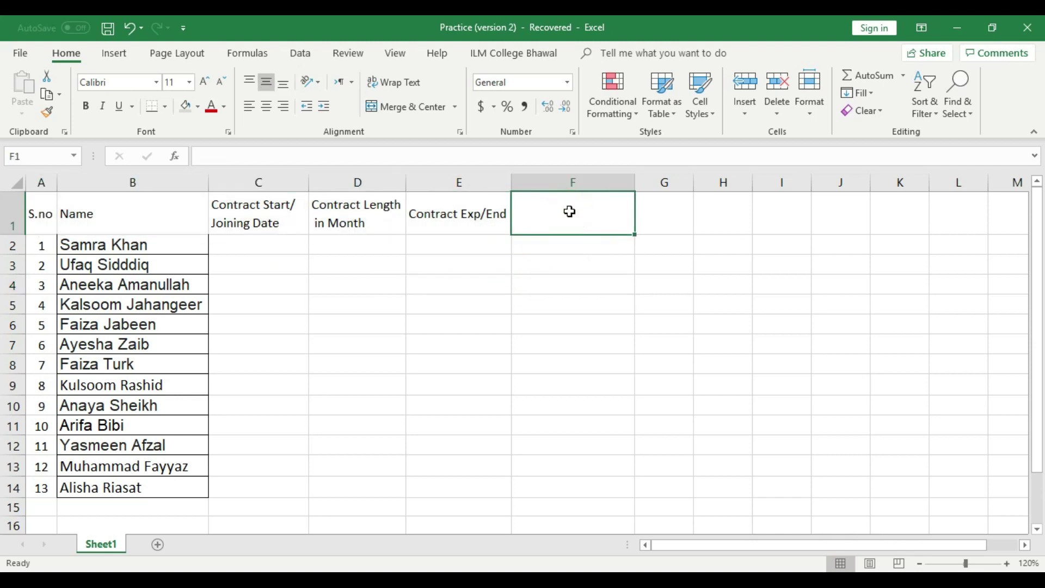
pyautogui.write('Remaning')
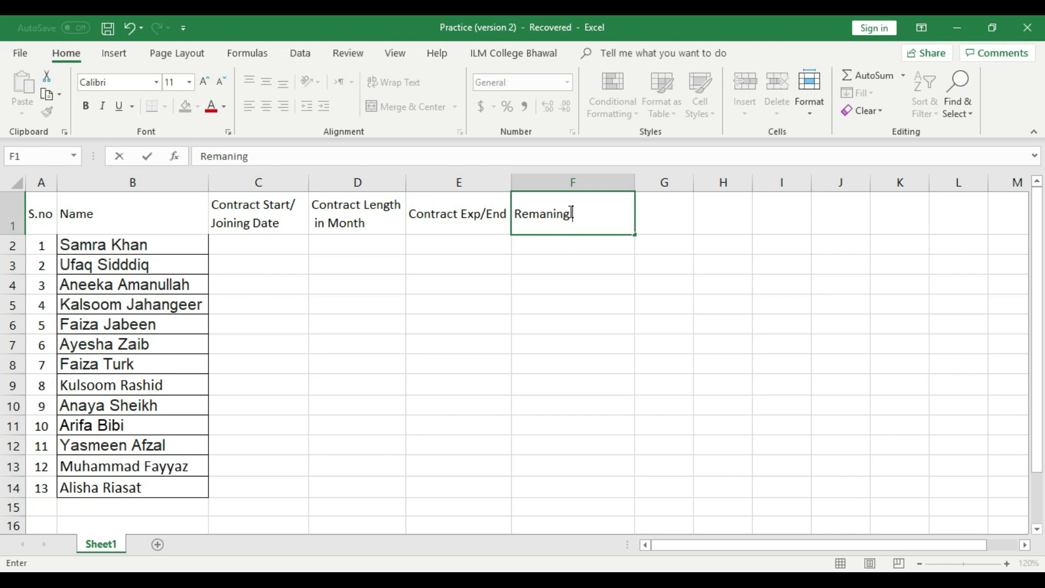
pyautogui.write(' Days of Contract')
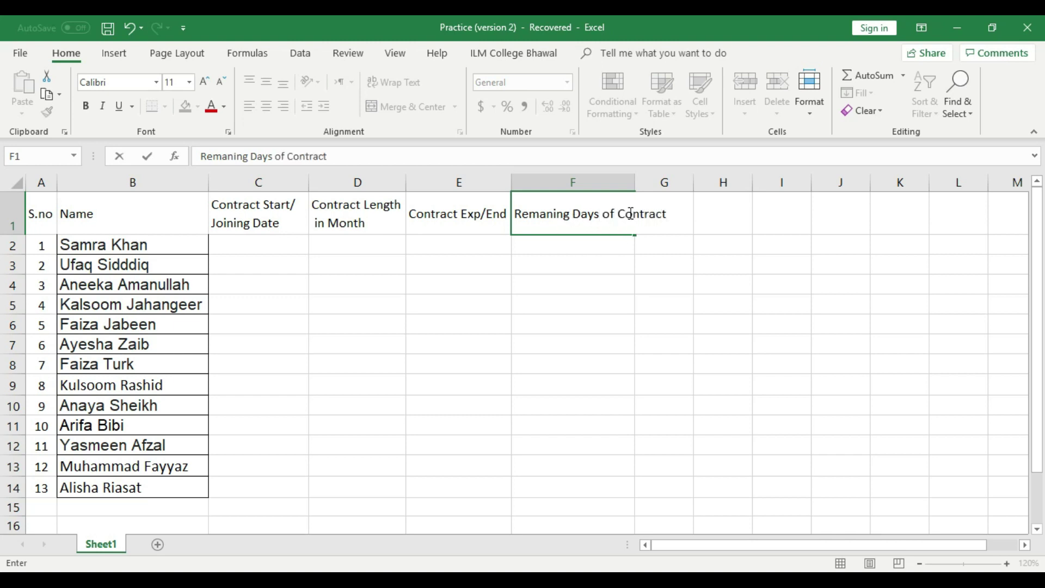
pyautogui.click(605, 213)
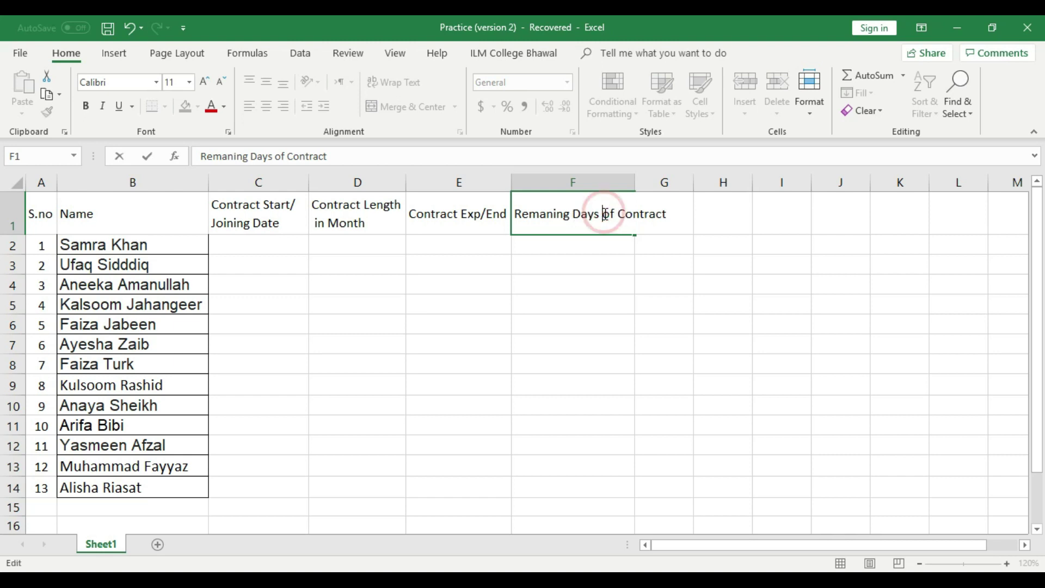
pyautogui.hotkey('alt', 'Return')
pyautogui.click(612, 343)
# Step: Apply thick outside borders around the heading range A1 to F1
pyautogui.moveTo(560, 207); pyautogui.dragTo(42, 214)
pyautogui.click(164, 107)
pyautogui.click(177, 274)
# Step: Give each heading cell from A1 to F1 its own thick outside border
pyautogui.click(45, 211)
pyautogui.click(150, 108)
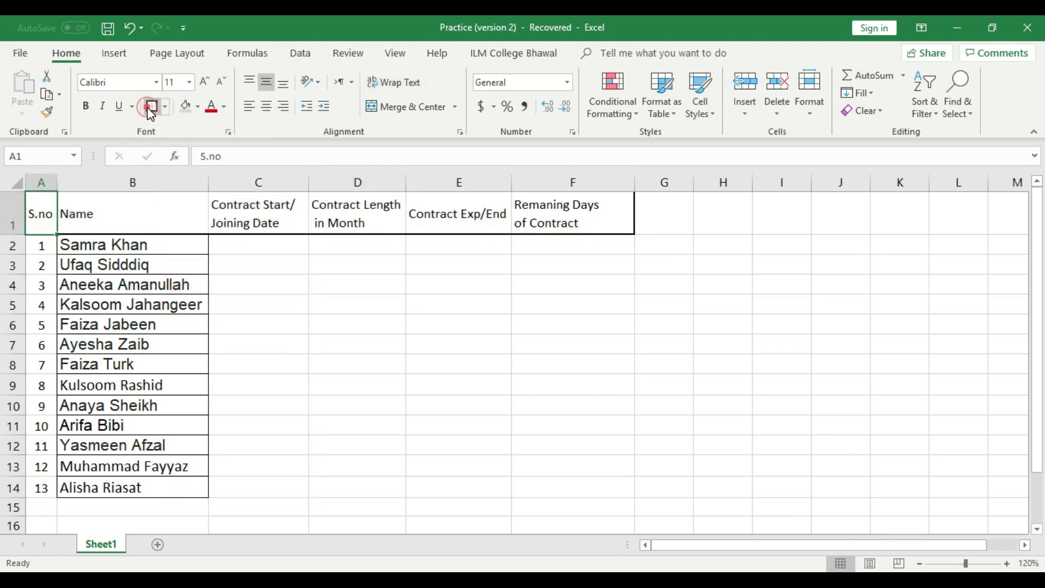
pyautogui.press('Right')
pyautogui.click(151, 110)
pyautogui.press('Right')
pyautogui.click(151, 110)
pyautogui.press('Right')
pyautogui.click(150, 111)
pyautogui.press('Right')
pyautogui.click(151, 110)
pyautogui.press('Right')
pyautogui.click(151, 110)
pyautogui.press('Right')
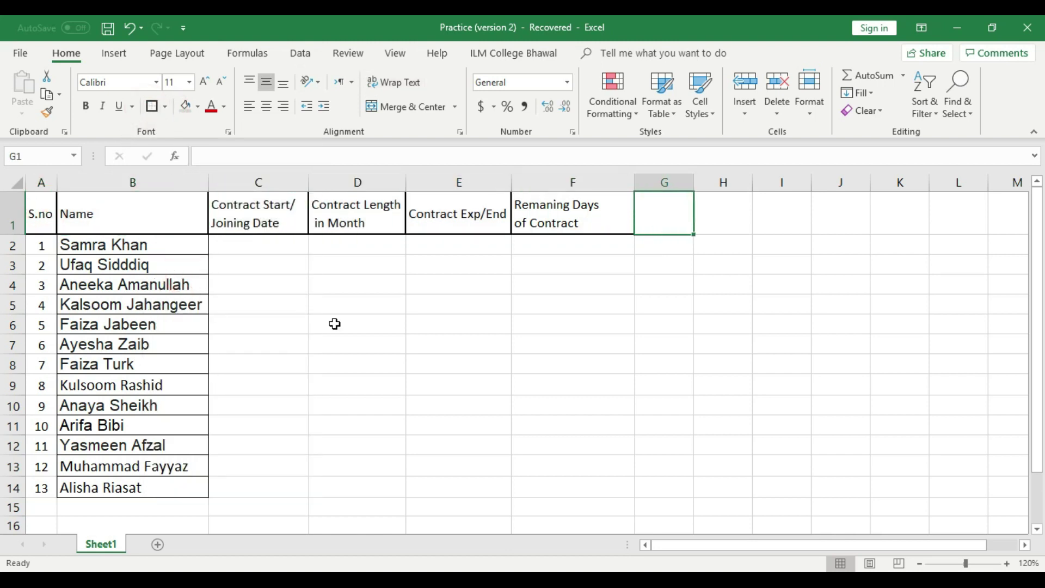
# Step: Apply all borders to the table body in A2 to F14
pyautogui.click(505, 408)
pyautogui.moveTo(41, 248); pyautogui.dragTo(570, 483)
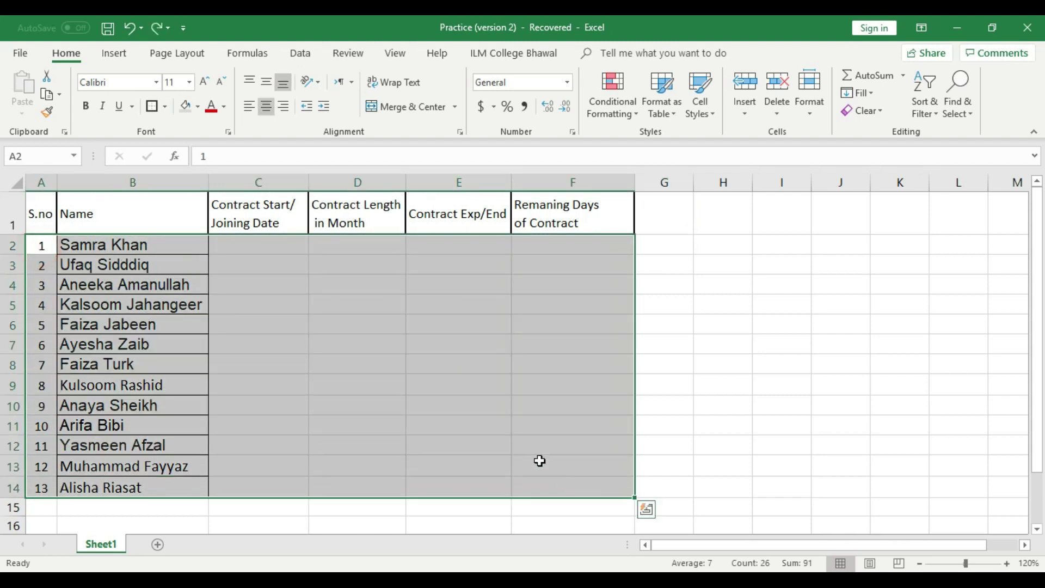
pyautogui.click(167, 106)
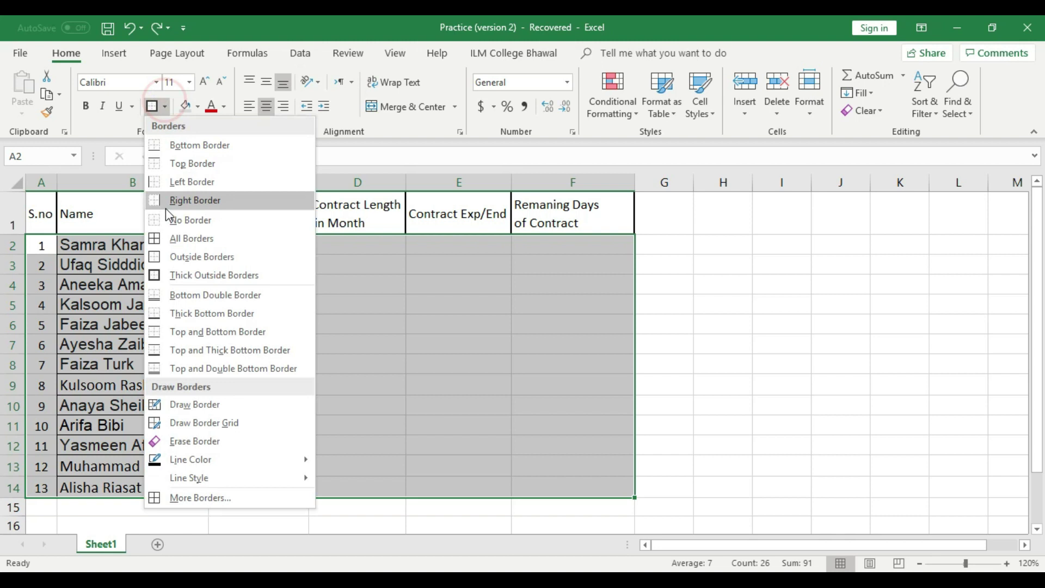
pyautogui.click(186, 239)
pyautogui.click(460, 390)
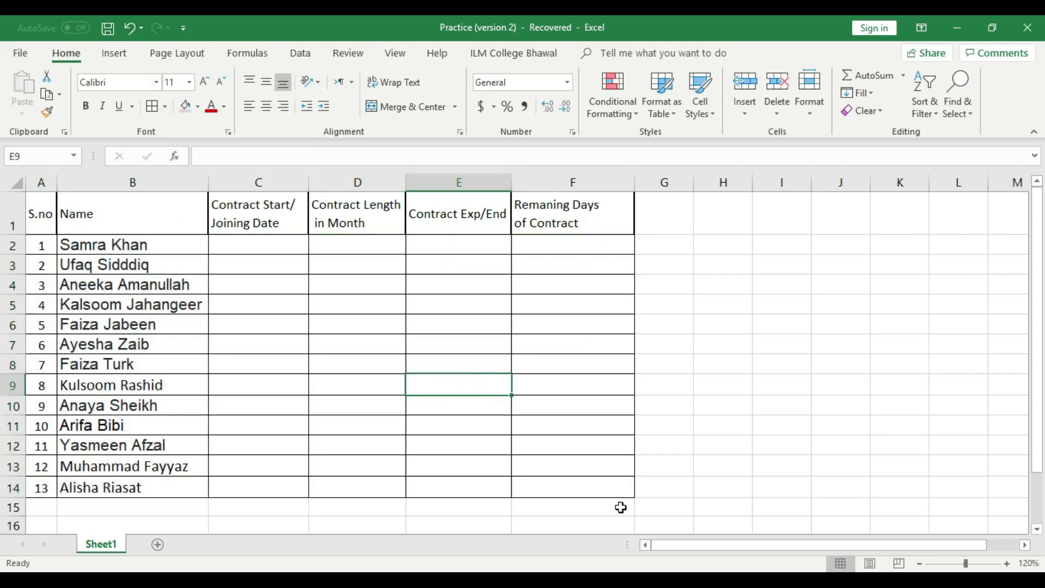
# Step: Make the headings in A1 to E1 bold
pyautogui.click(1007, 563)
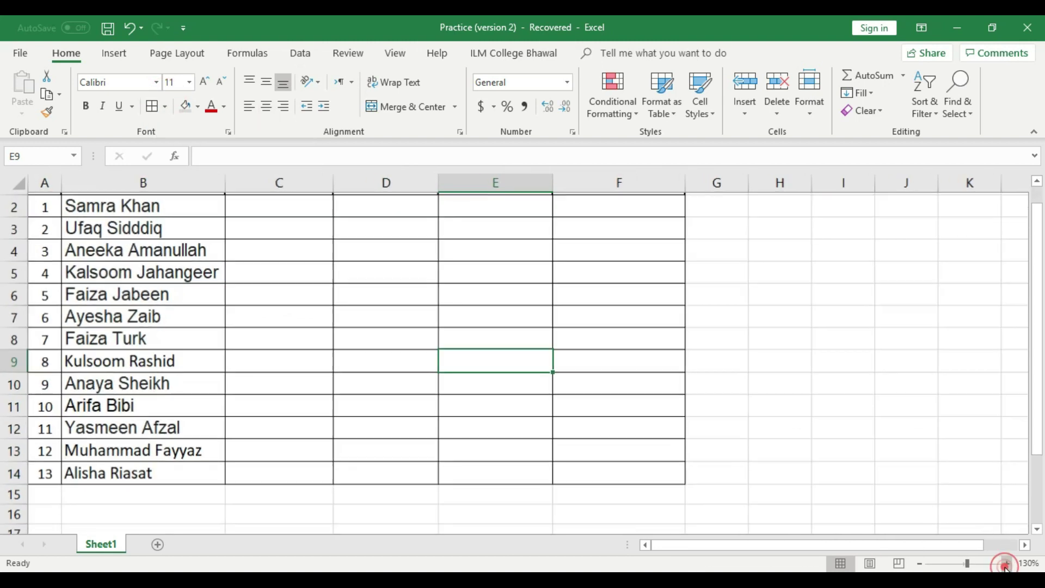
pyautogui.moveTo(1035, 438); pyautogui.dragTo(1026, 424)
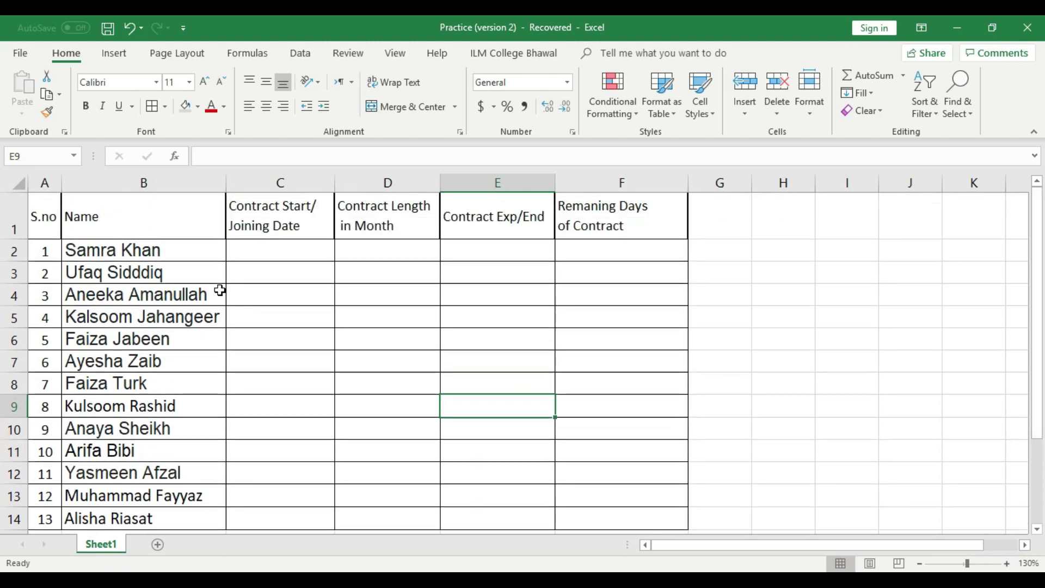
pyautogui.moveTo(46, 221); pyautogui.dragTo(531, 219)
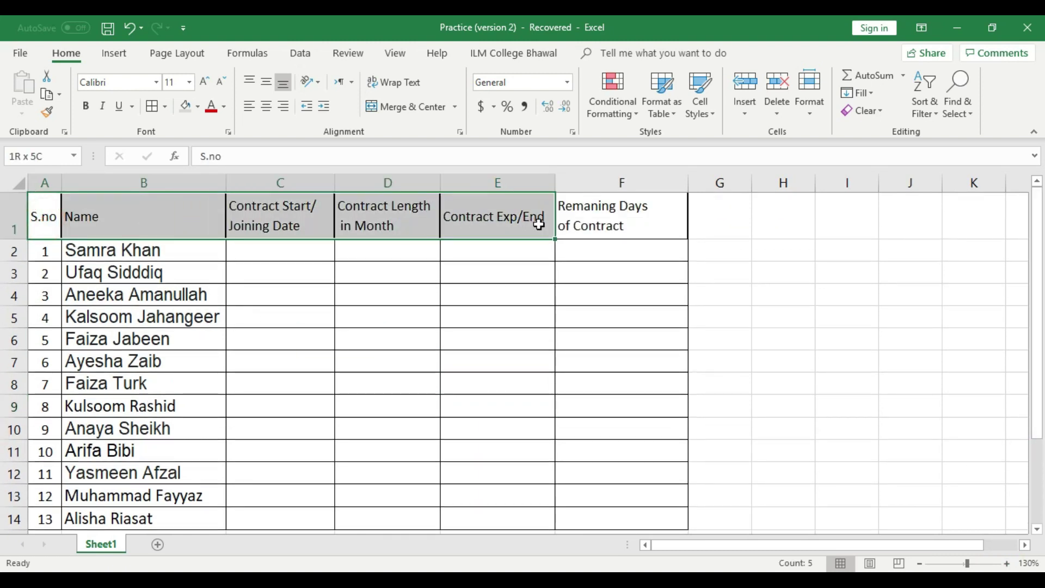
pyautogui.click(86, 106)
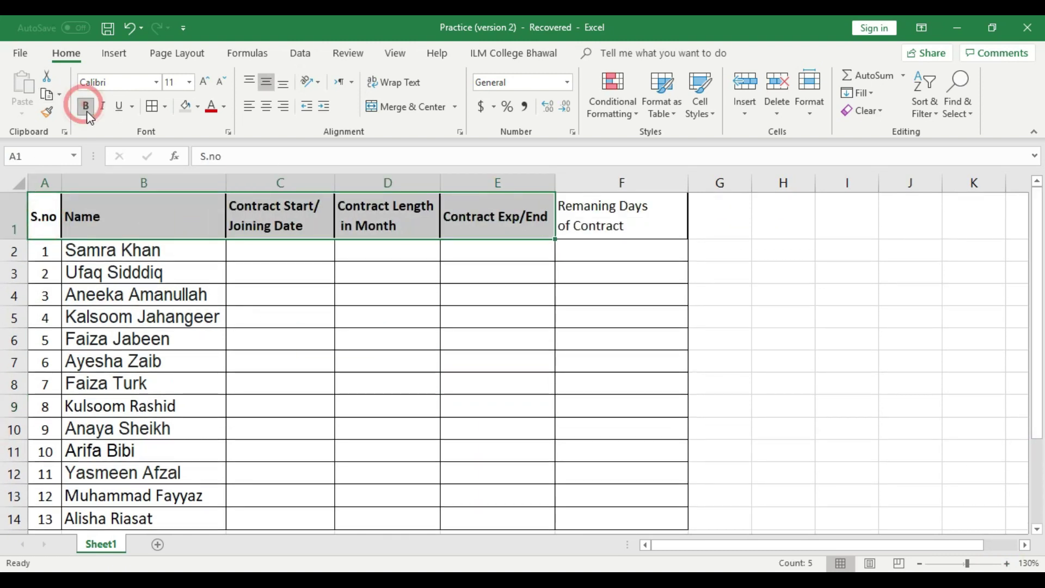
# Step: Fill the heading cells A1 to F1 with a light gold colour
pyautogui.click(197, 106)
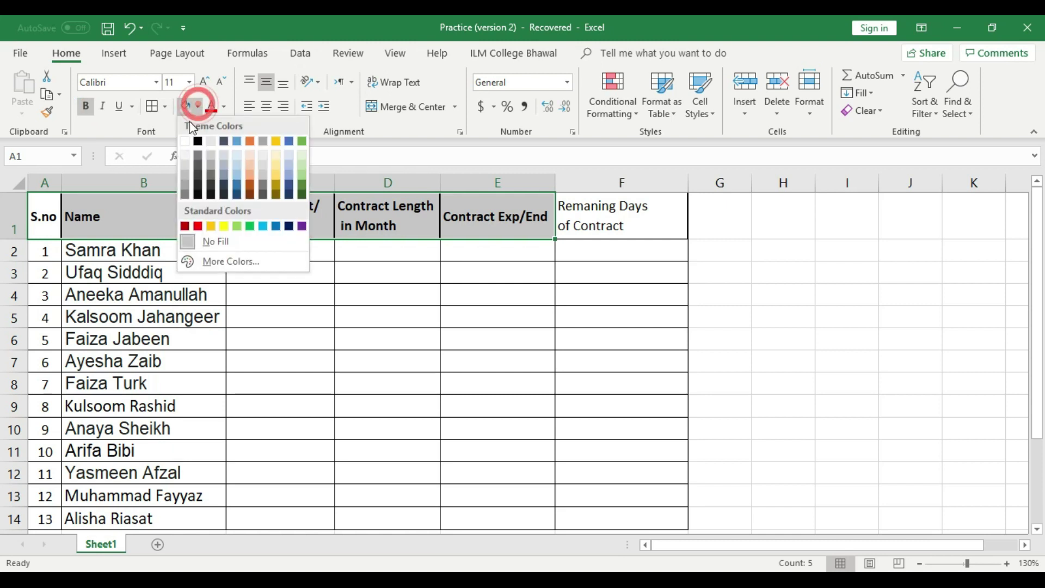
pyautogui.click(277, 167)
pyautogui.click(625, 216)
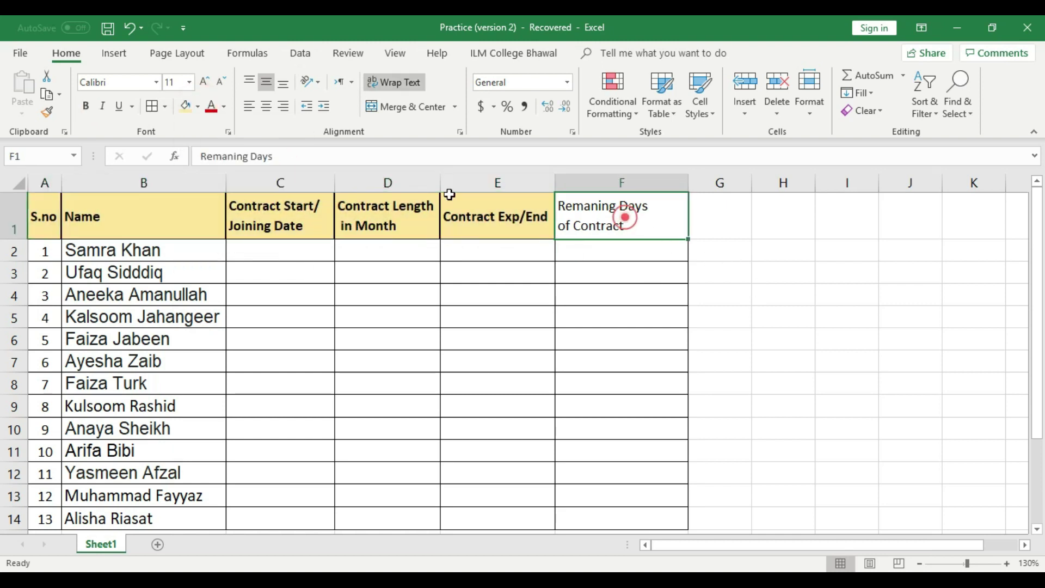
pyautogui.click(184, 106)
pyautogui.click(411, 329)
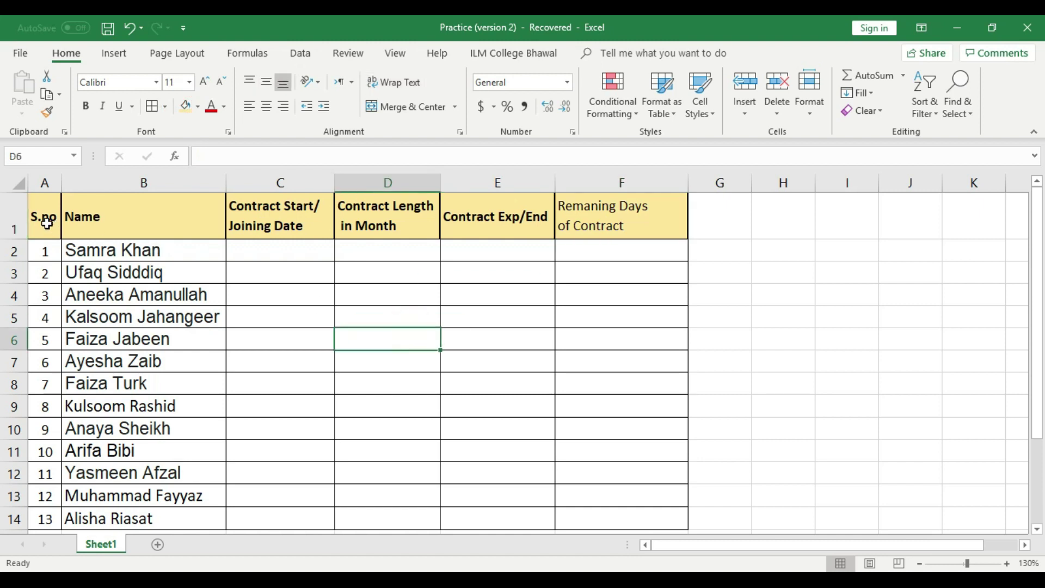
# Step: Left-align the headings in A1 to F1 and make all of them bold, including F1
pyautogui.moveTo(47, 221); pyautogui.dragTo(641, 224)
pyautogui.click(251, 107)
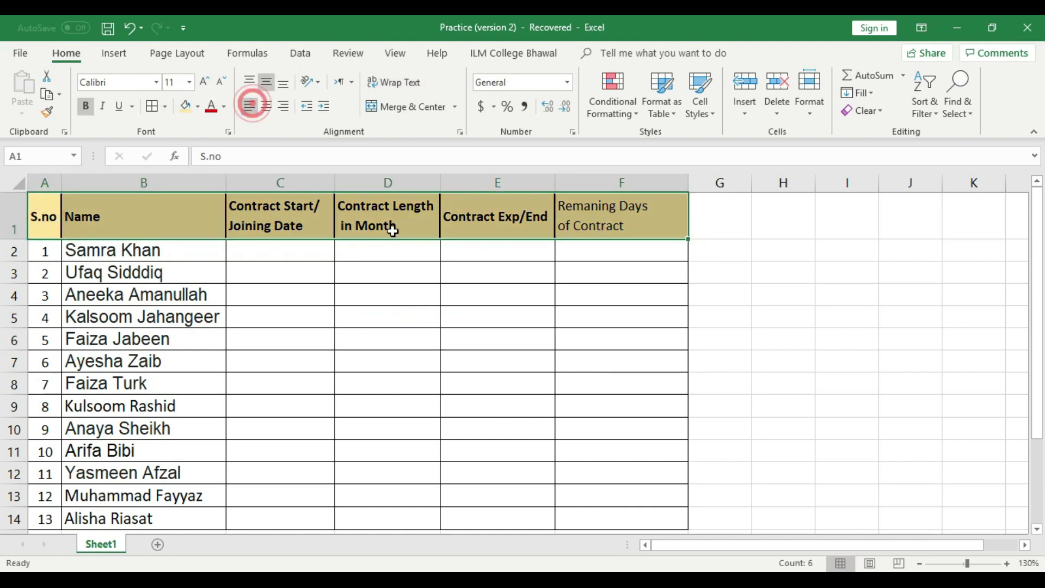
pyautogui.click(86, 108)
pyautogui.click(85, 107)
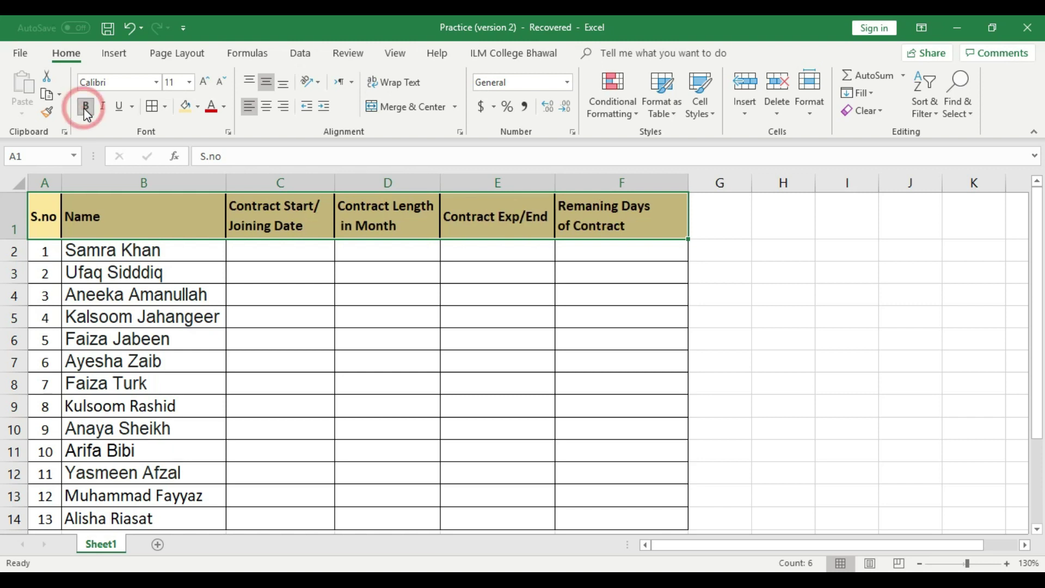
pyautogui.click(381, 357)
# Step: Insert an empty row above the headings and make it taller across the table's title area, A1 to F1
pyautogui.rightClick(10, 216)
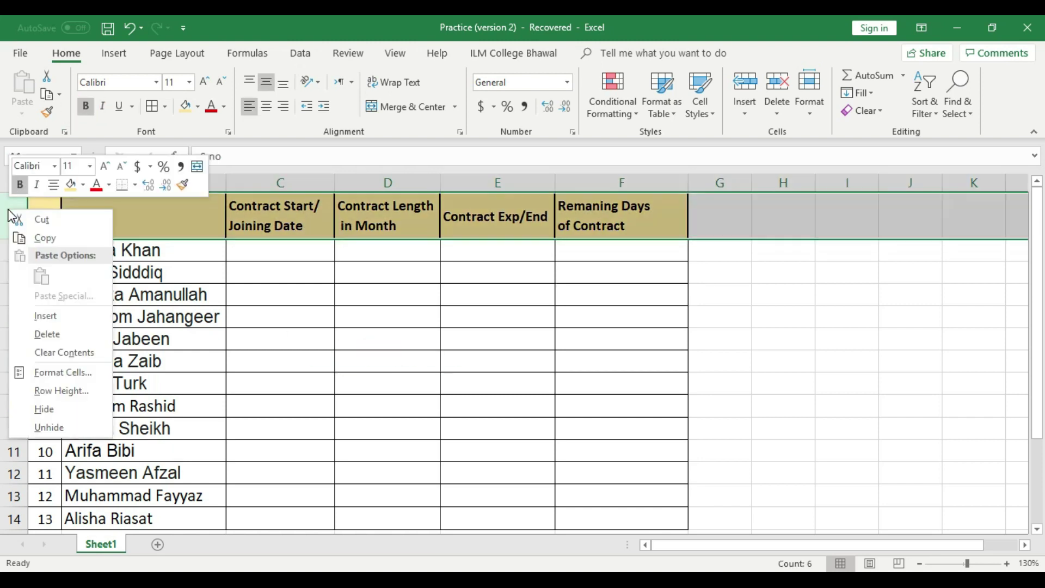
pyautogui.click(64, 319)
pyautogui.click(340, 373)
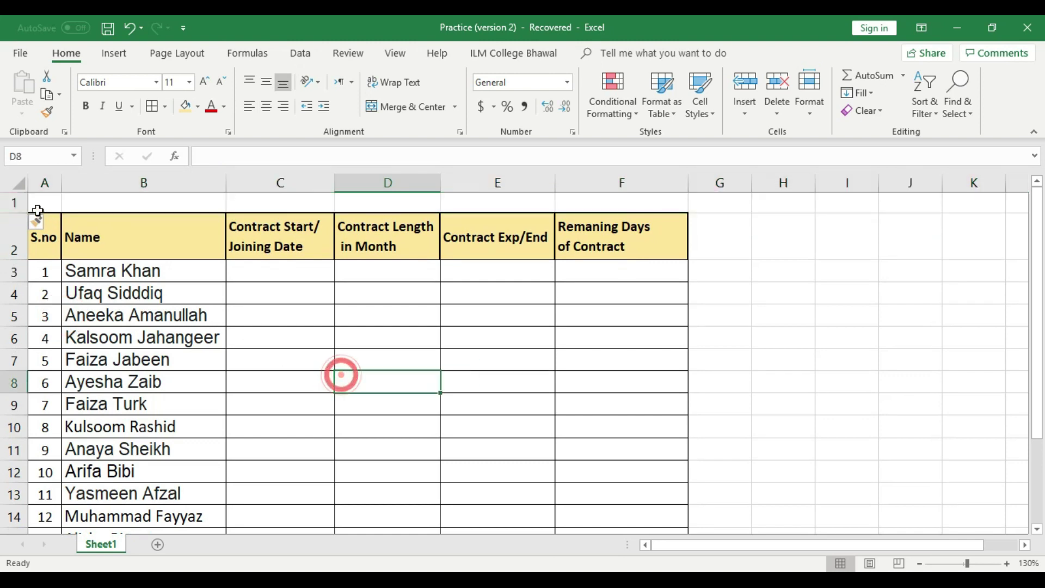
pyautogui.moveTo(17, 211); pyautogui.dragTo(626, 221)
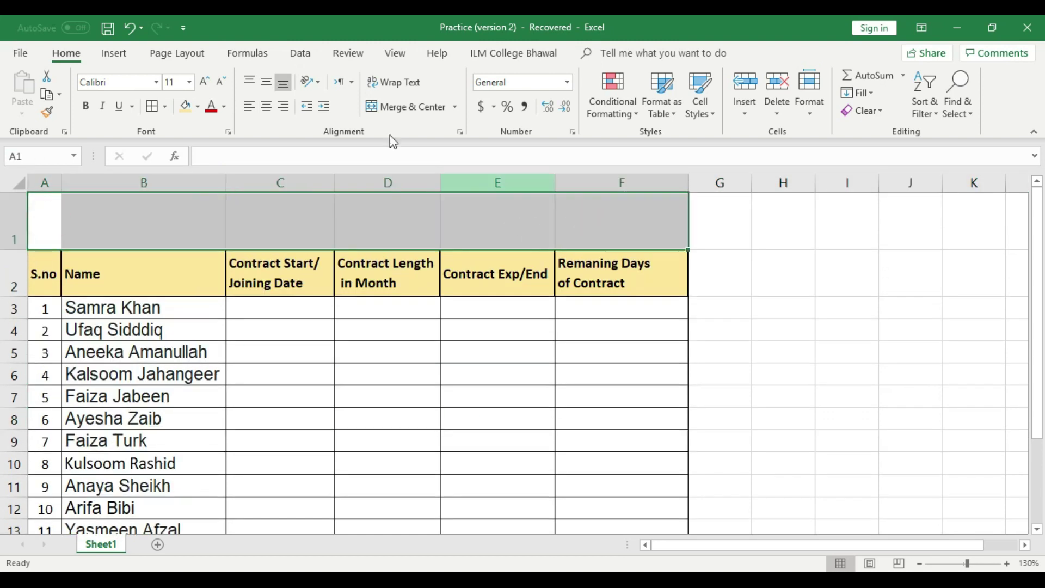
# Step: Merge and centre cells A1 to F1 into one title cell and fill it with grey
pyautogui.click(379, 103)
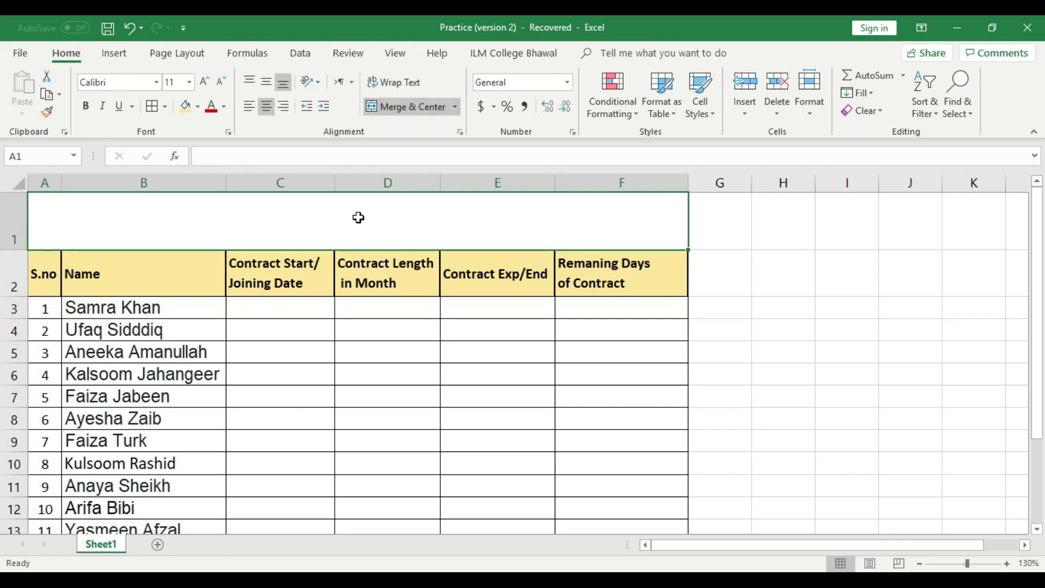
pyautogui.click(197, 107)
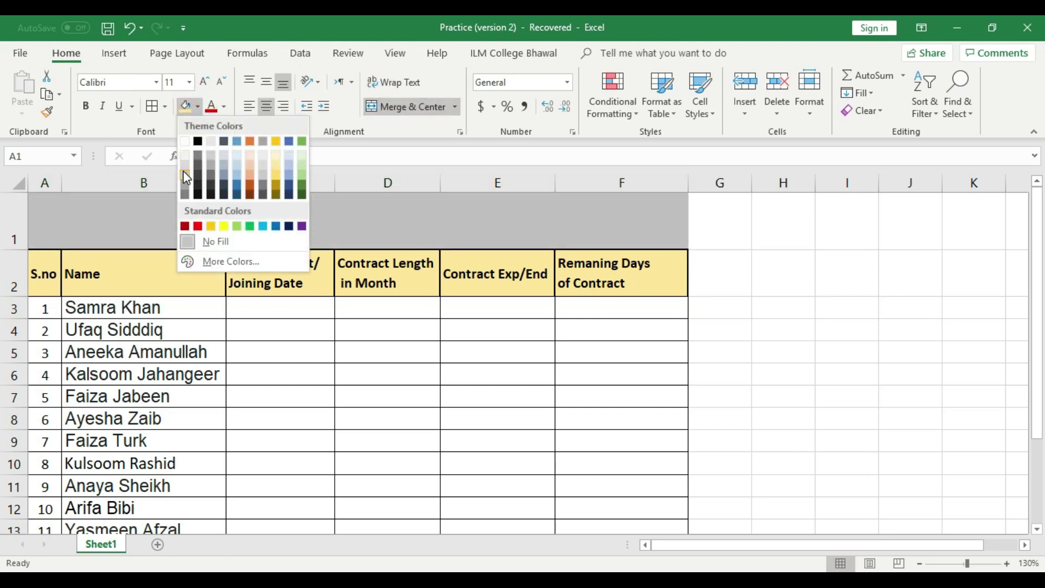
pyautogui.click(184, 173)
# Step: Enter the title "Contract Detail" in the merged title cell above the headings
pyautogui.doubleClick(287, 227)
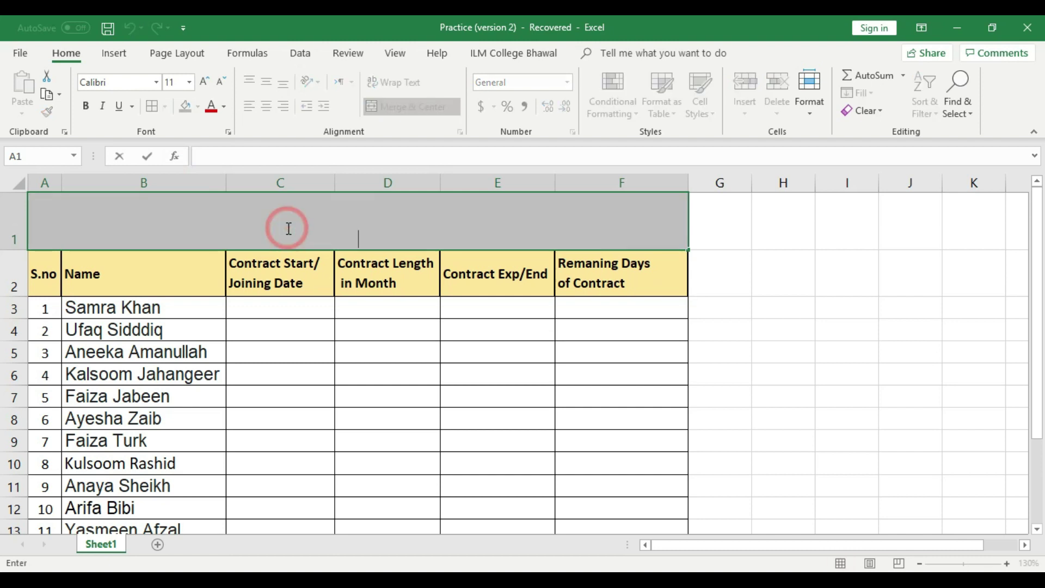
pyautogui.write('C')
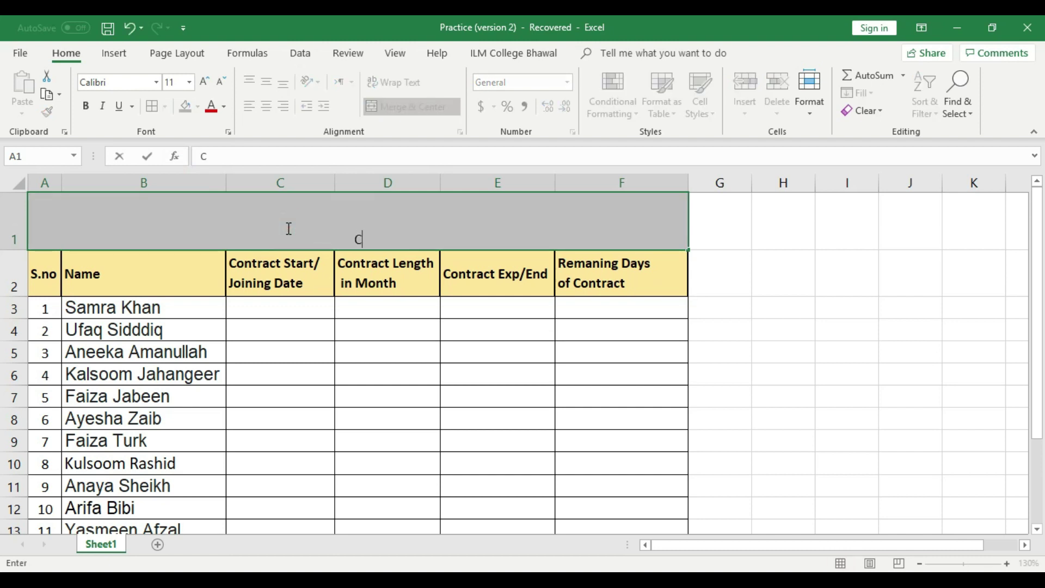
pyautogui.write('ontract Detail')
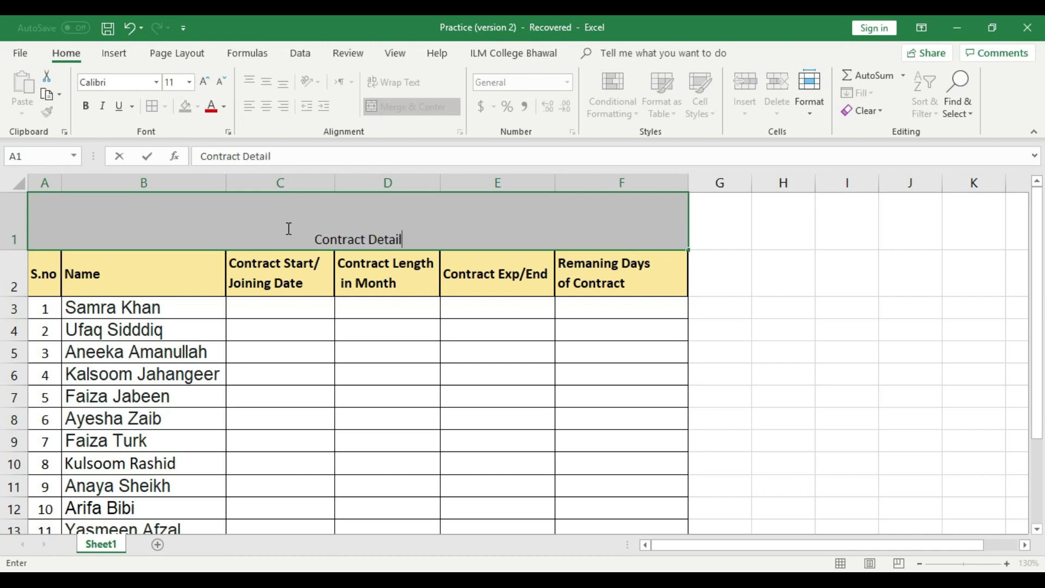
pyautogui.press('Return')
pyautogui.click(345, 218)
pyautogui.doubleClick(345, 217)
pyautogui.press('Return')
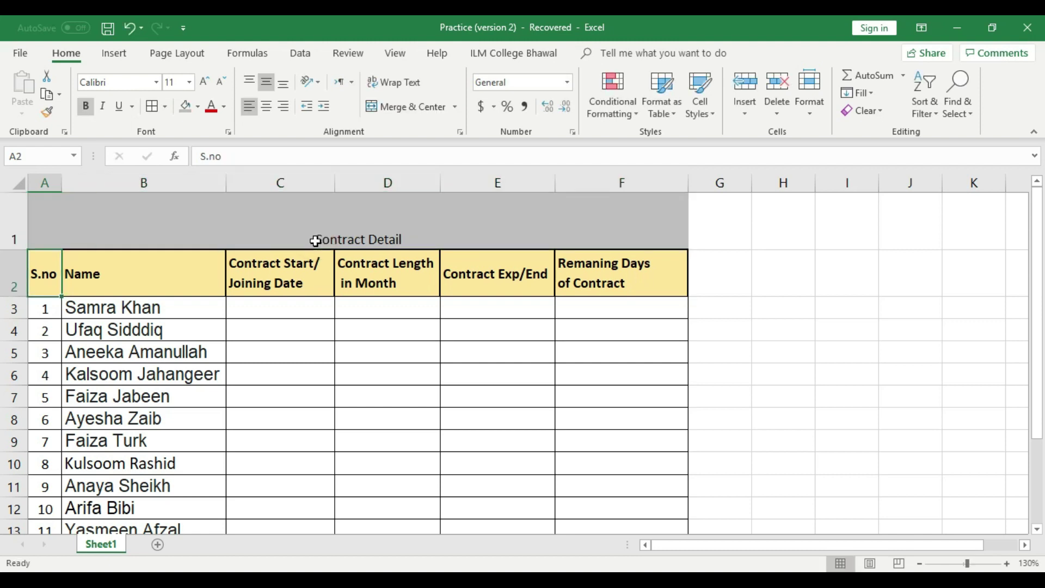
# Step: Add "Reader College of Bhalawl" as a separate first line before "Contract Detail" in the title cell
pyautogui.doubleClick(316, 241)
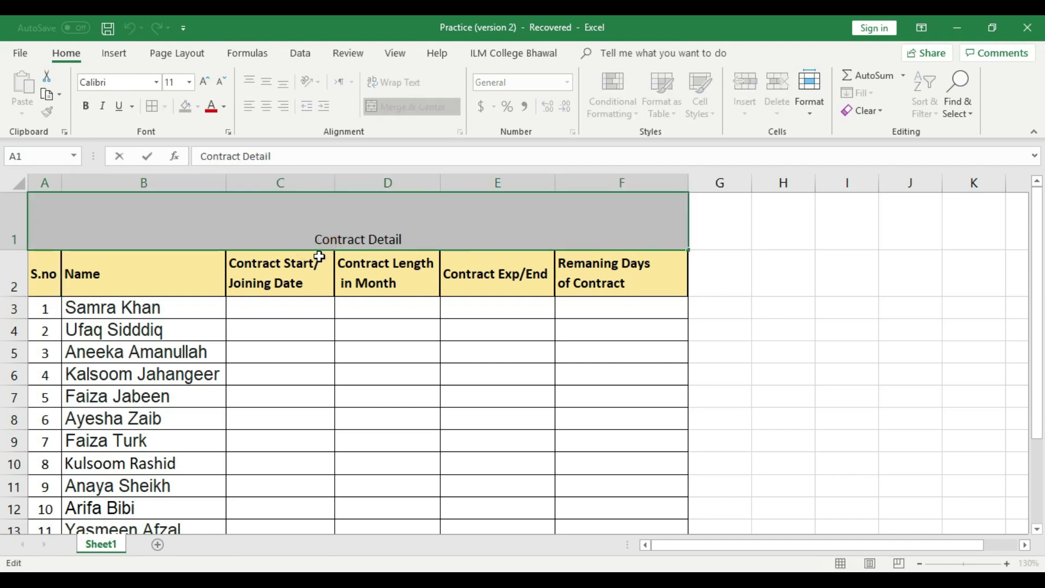
pyautogui.write('Reader ')
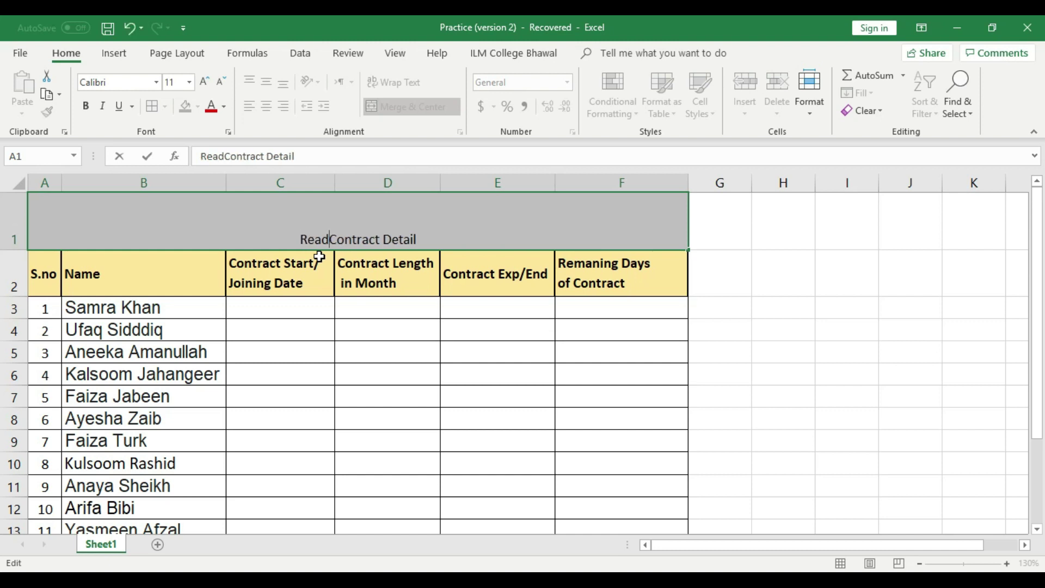
pyautogui.write('College of ')
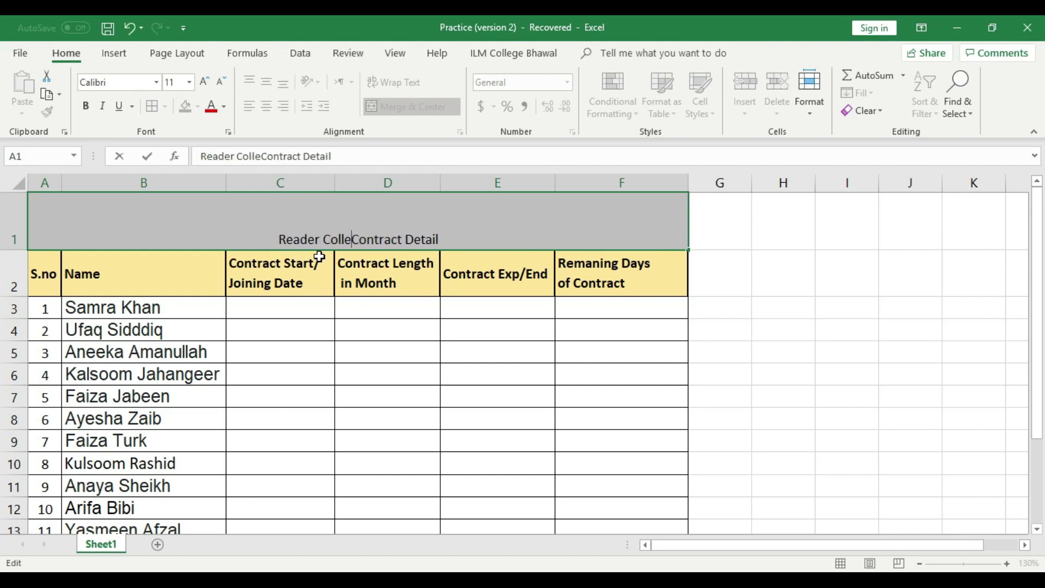
pyautogui.write('Bhalaw')
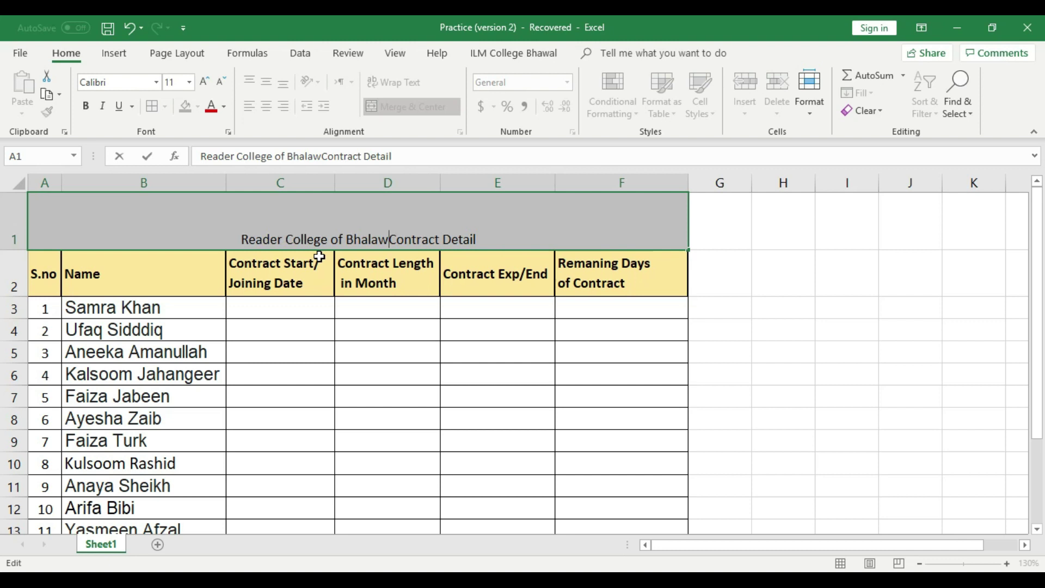
pyautogui.write('l')
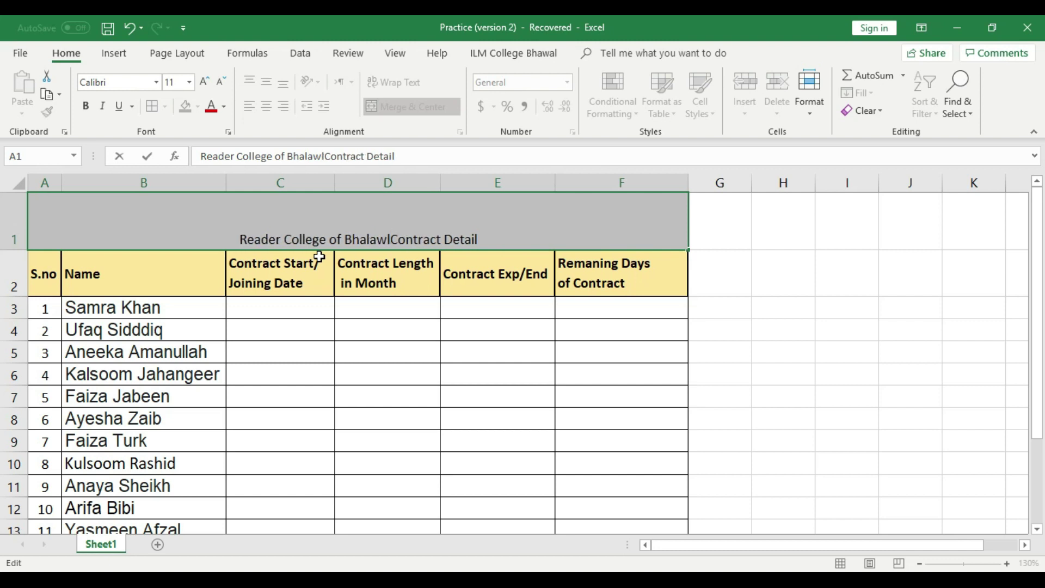
pyautogui.hotkey('alt', 'Return')
pyautogui.click(353, 342)
# Step: Middle-align the title in A1, enlarge its font to size 16 and make it bold
pyautogui.click(360, 217)
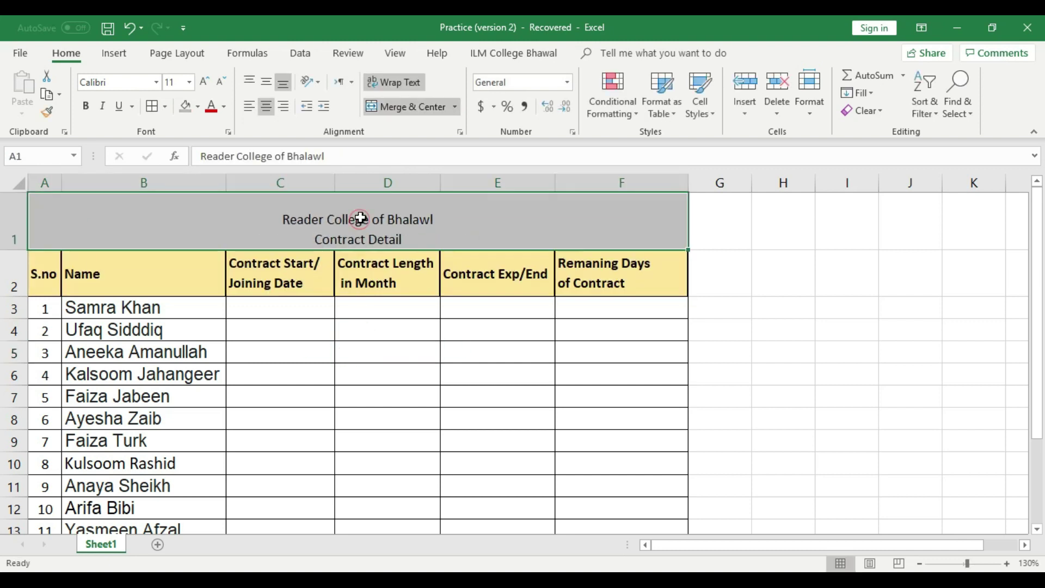
pyautogui.click(267, 82)
pyautogui.click(203, 81)
pyautogui.click(203, 81)
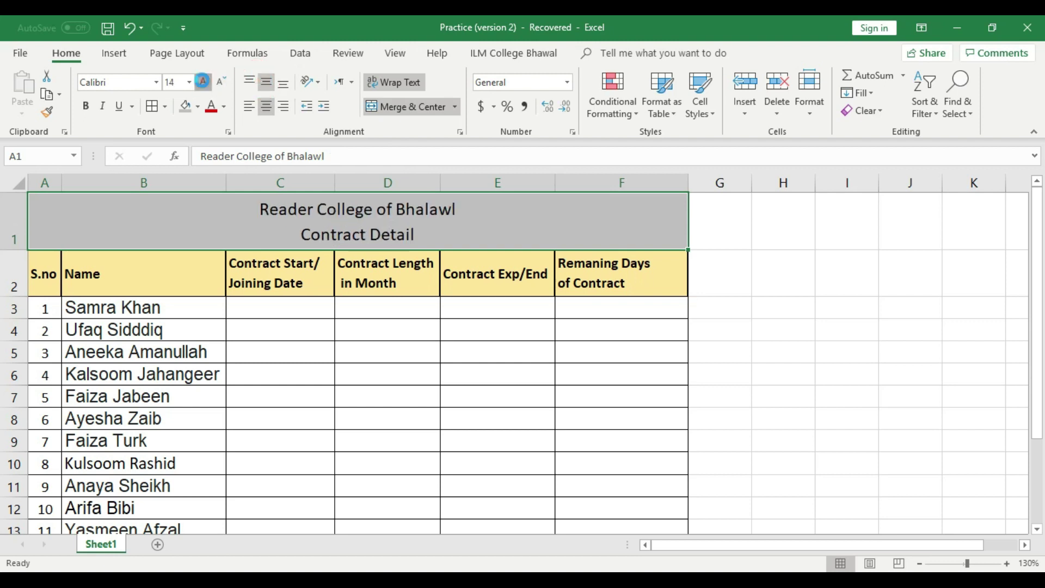
pyautogui.click(204, 81)
pyautogui.click(86, 106)
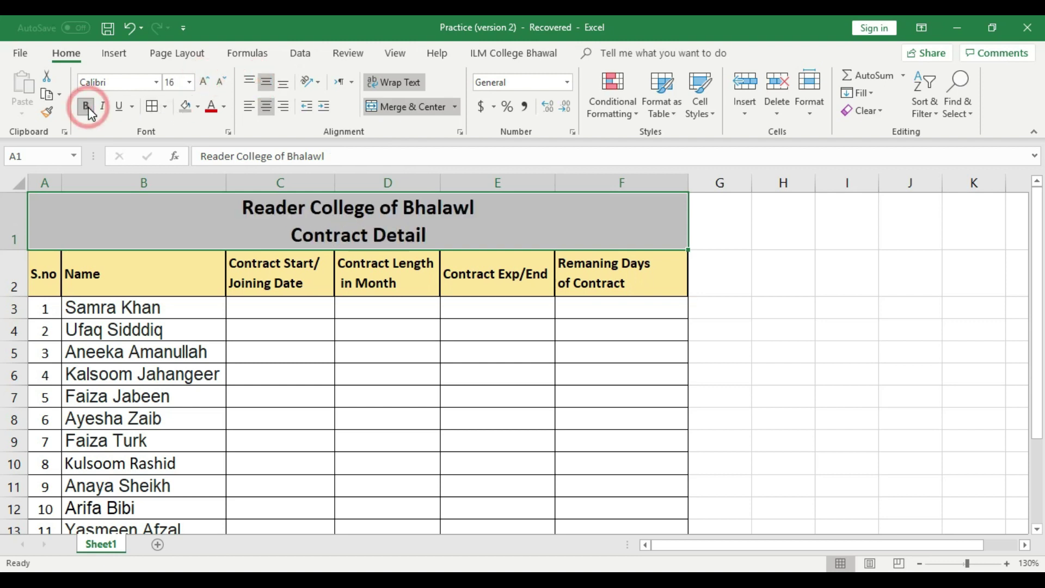
pyautogui.click(529, 436)
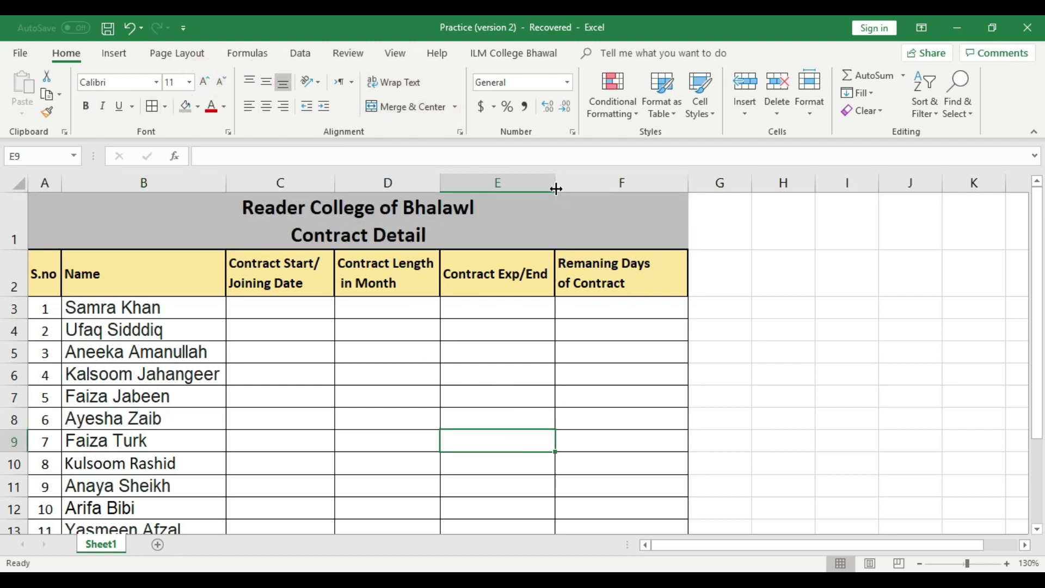
# Step: Enter the contract start date 1-Jan-2019 in C3 for the first person
pyautogui.click(920, 564)
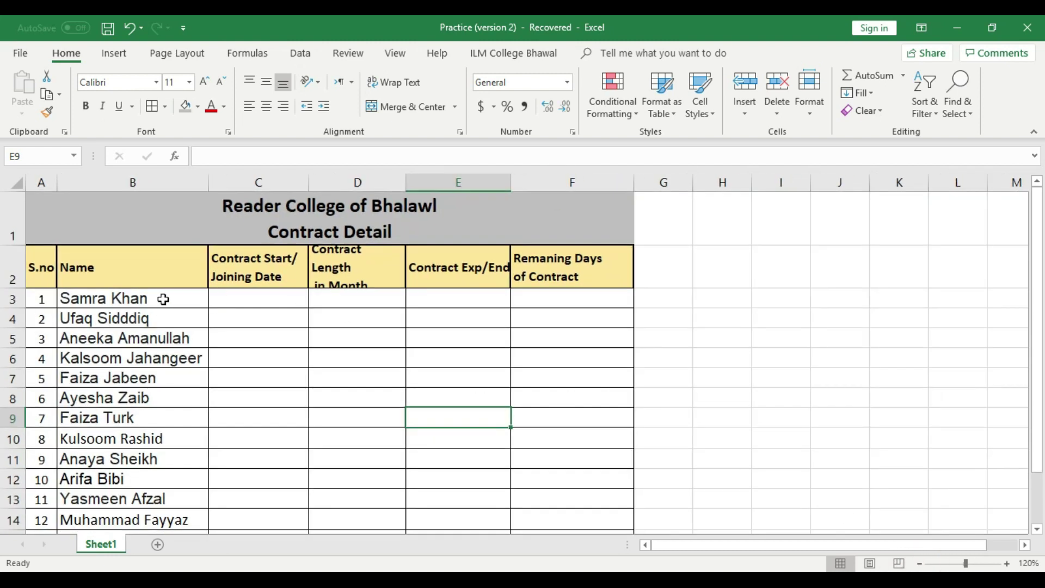
pyautogui.click(258, 302)
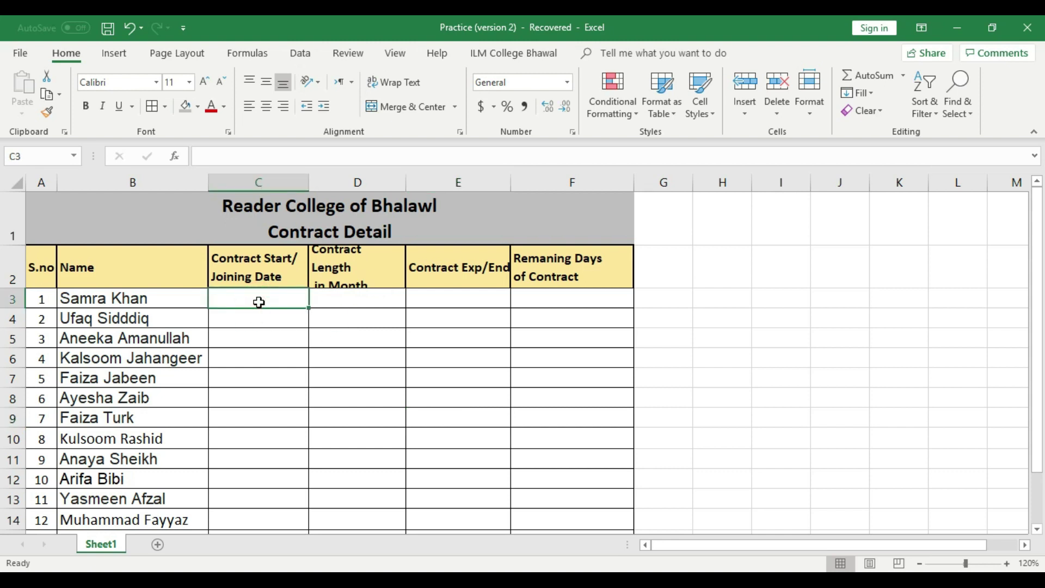
pyautogui.write('1')
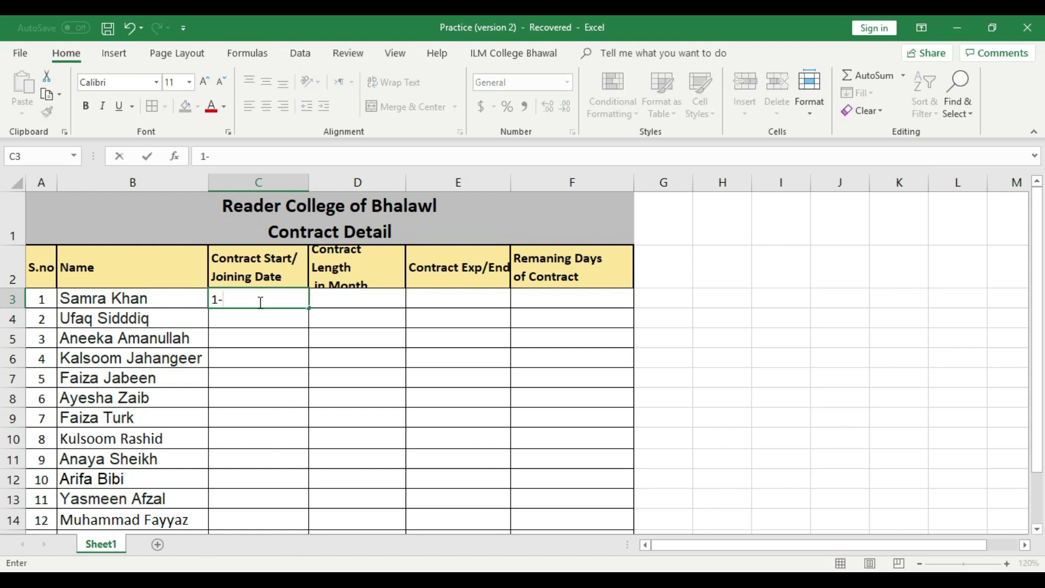
pyautogui.write('-Jan-2019')
pyautogui.click(265, 325)
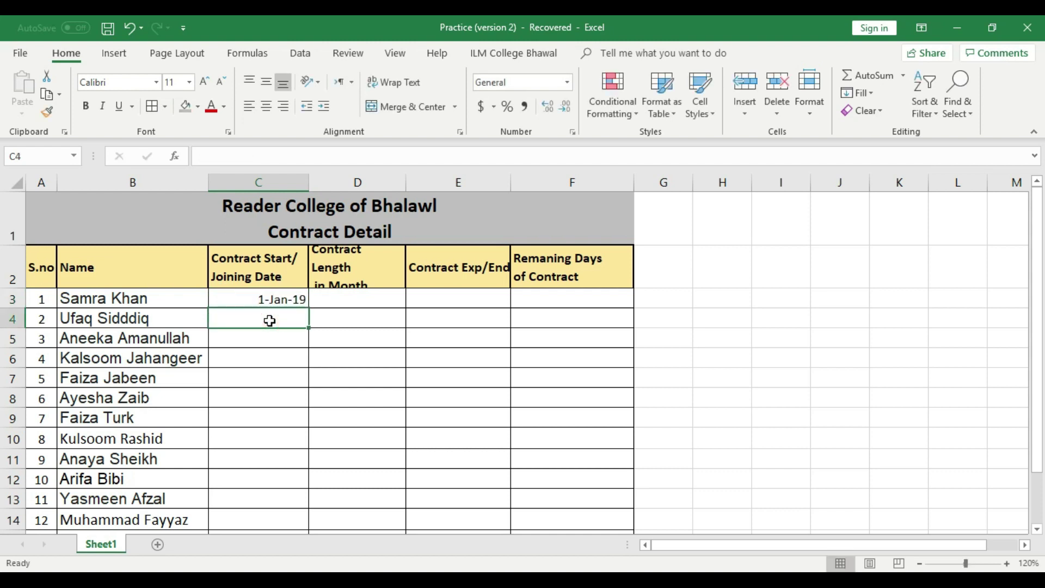
# Step: Enter the contract start date 1-Feb-2019 in C4 for the second person
pyautogui.write('2-')
pyautogui.press('BackSpace')
pyautogui.press('BackSpace')
pyautogui.press('BackSpace')
pyautogui.press('BackSpace')
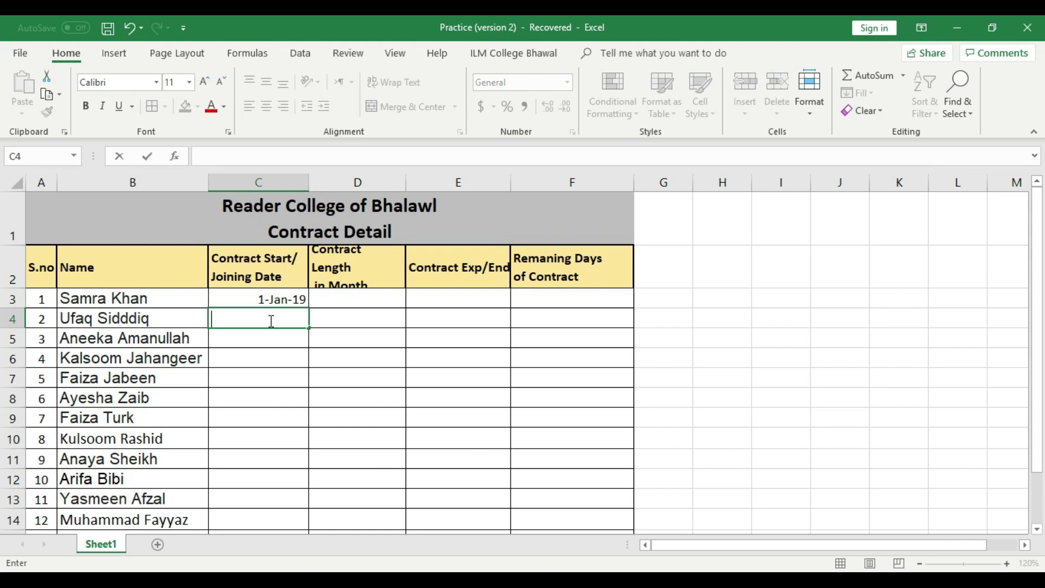
pyautogui.write('1-Feb-2019')
pyautogui.click(292, 338)
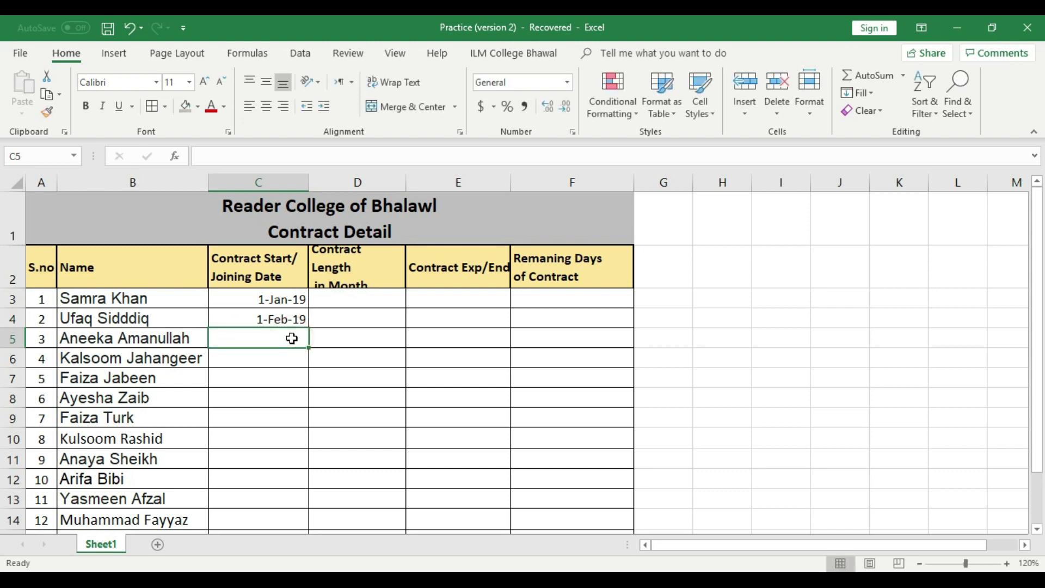
# Step: Enter the contract start dates 1 March 2018 in C5 and 10 June 2017 in C6
pyautogui.write('1March')
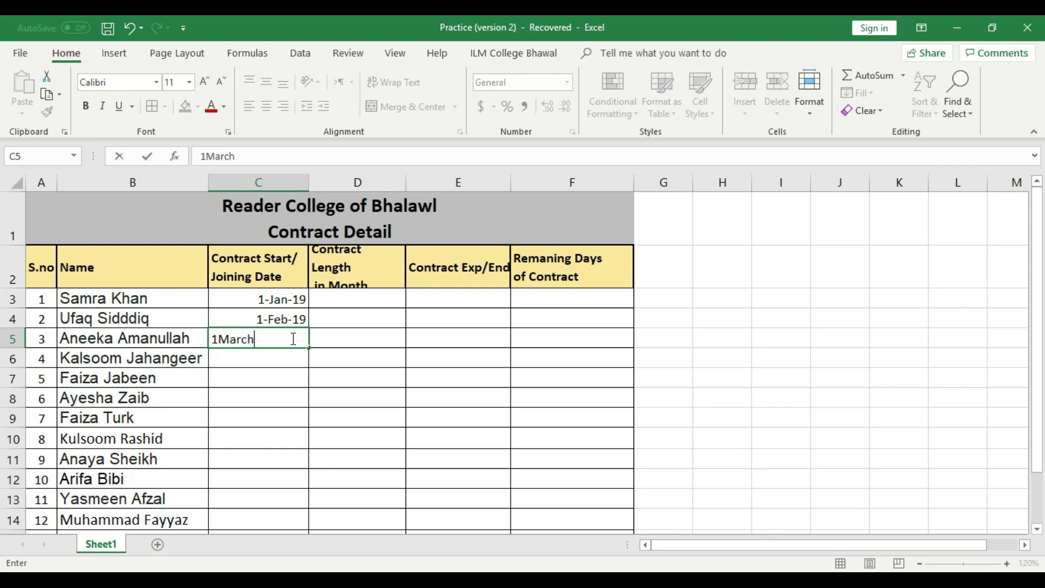
pyautogui.write('2018')
pyautogui.press('Return')
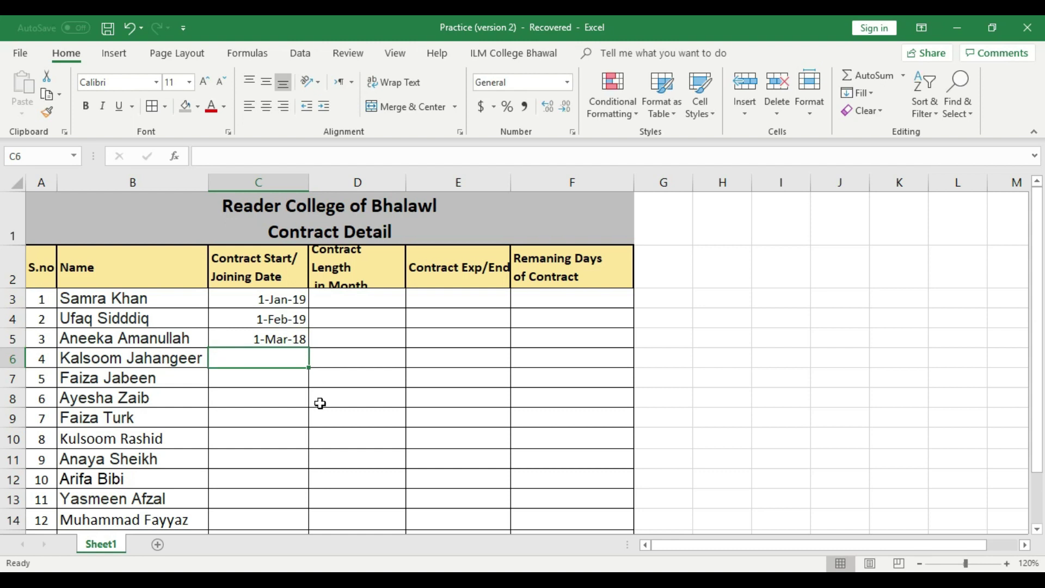
pyautogui.write('1')
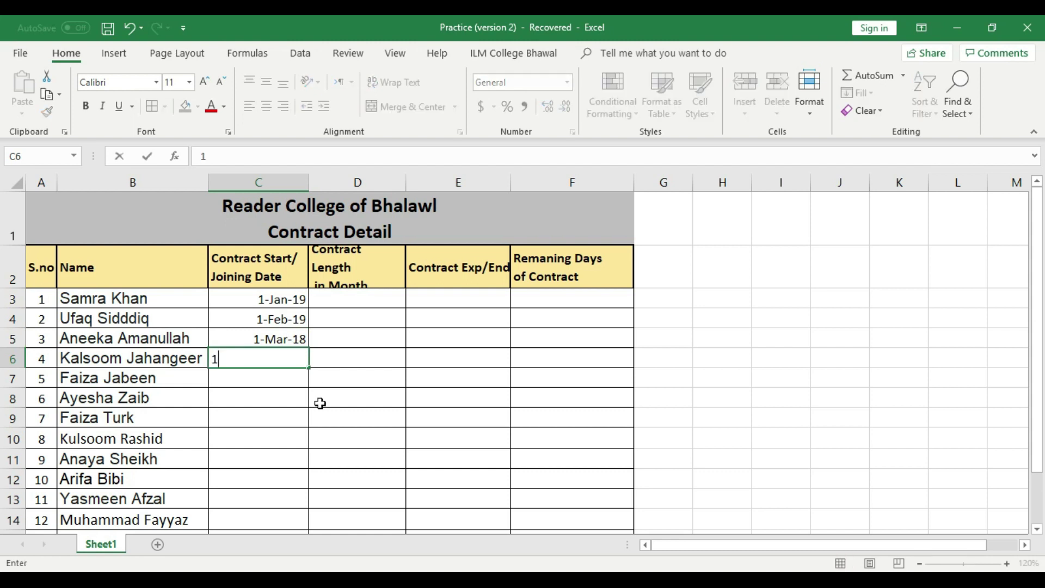
pyautogui.write('0June201')
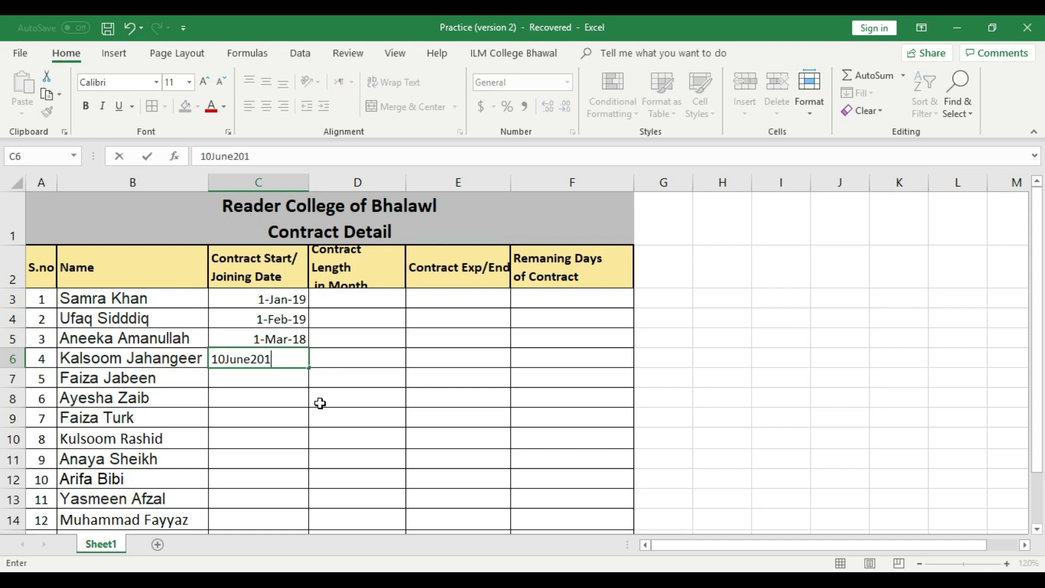
pyautogui.click(289, 374)
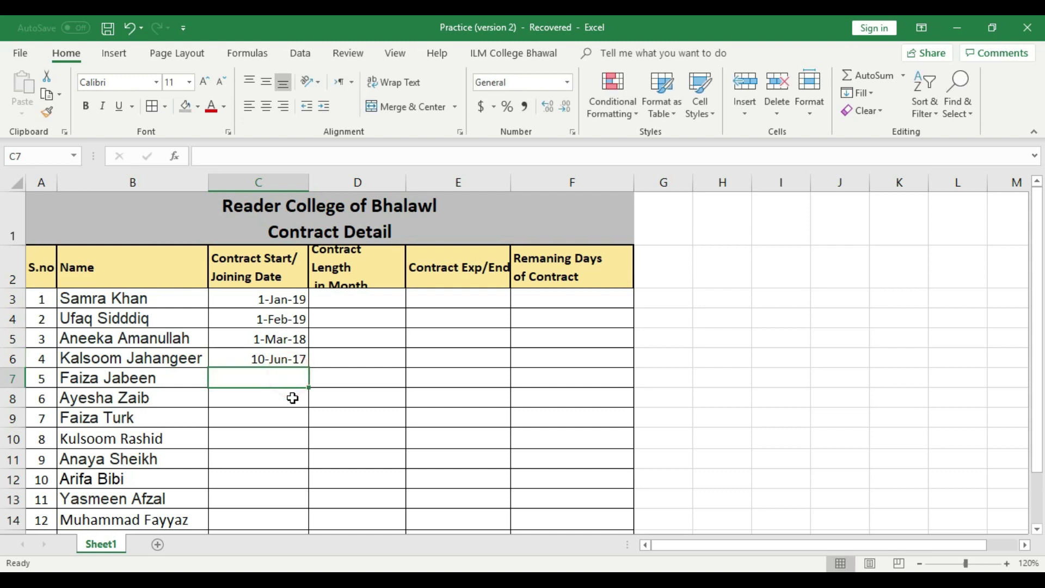
# Step: Enter the contract start date 15 March 2014 in C7
pyautogui.scroll(-1, 293, 398)
pyautogui.scroll(-1, 292, 398)
pyautogui.scroll(2, 292, 398)
pyautogui.write('15march')
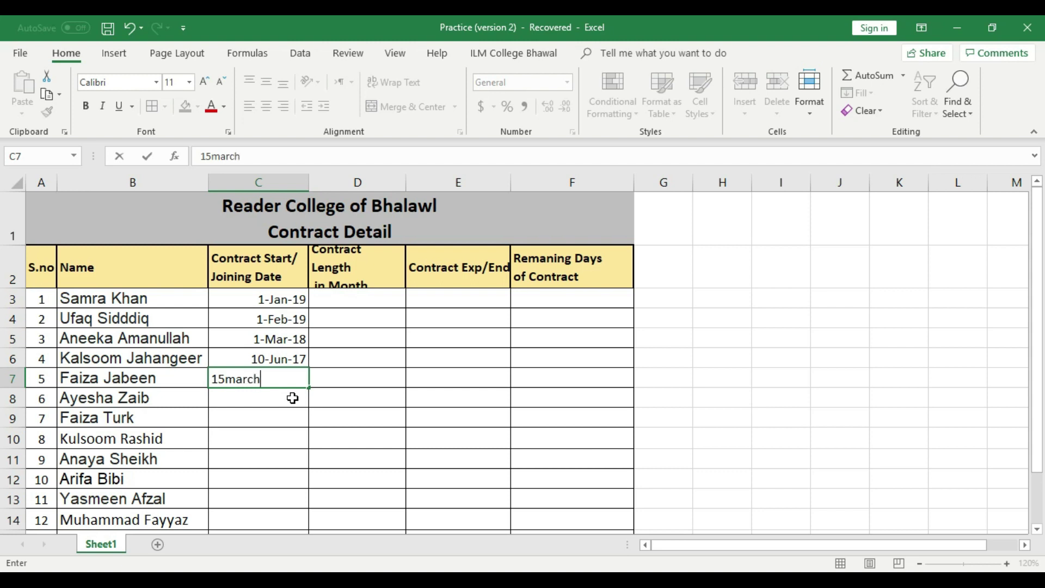
pyautogui.write('2014')
pyautogui.press('Return')
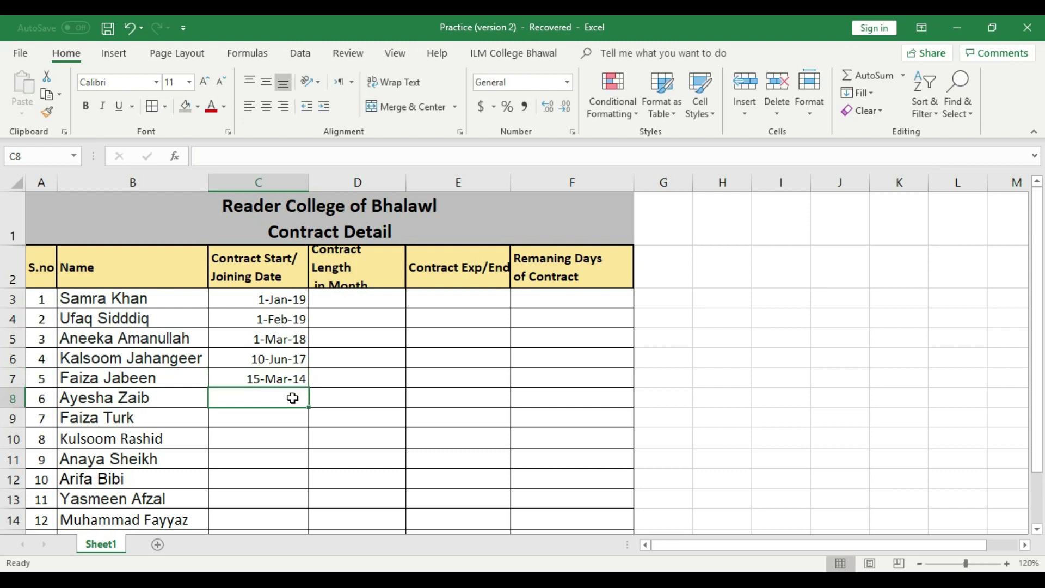
# Step: Autofit column D to its Contract Length heading and enter the start date 25 August 2016 in C8
pyautogui.doubleClick(405, 182)
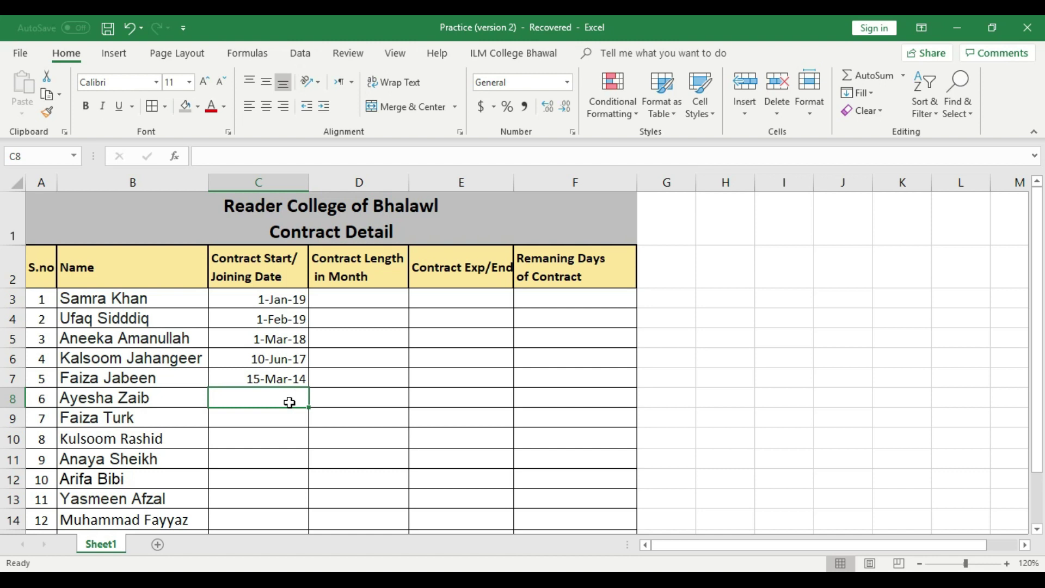
pyautogui.write('5Au')
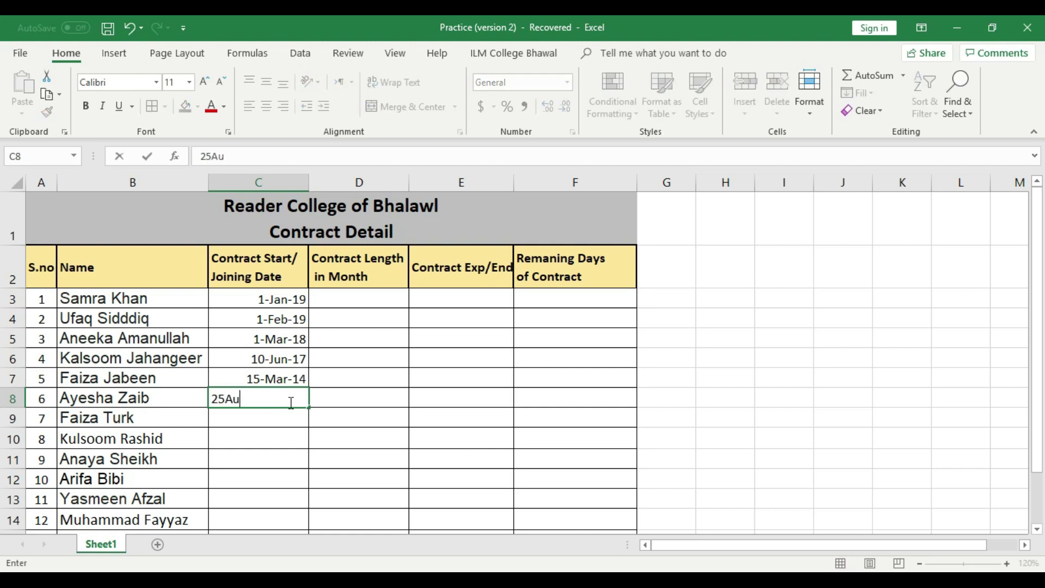
pyautogui.write('gust2016')
pyautogui.press('Return')
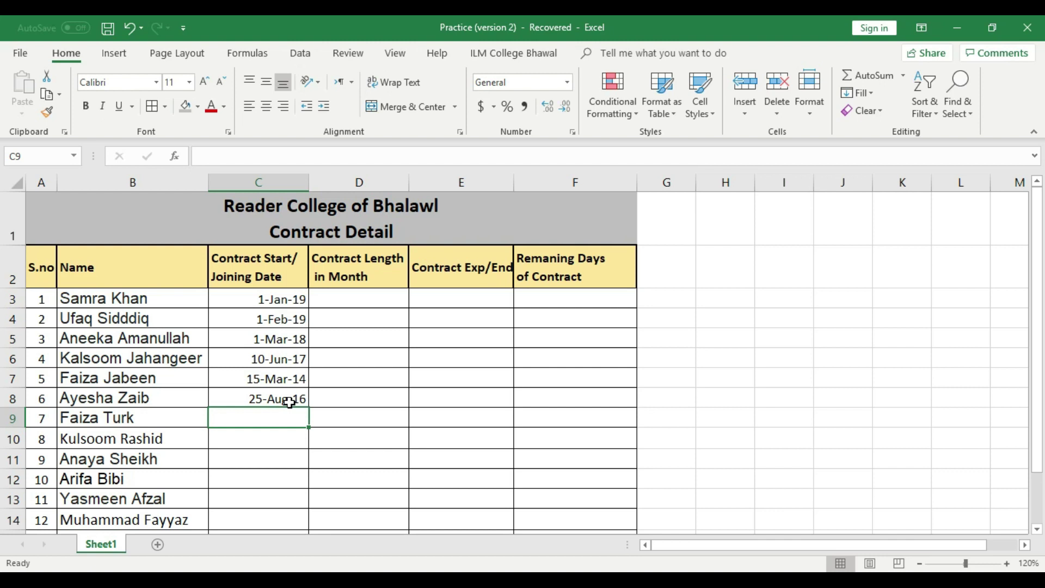
# Step: Enter the contract start date 29 November 2017 in C9
pyautogui.write('29Nove')
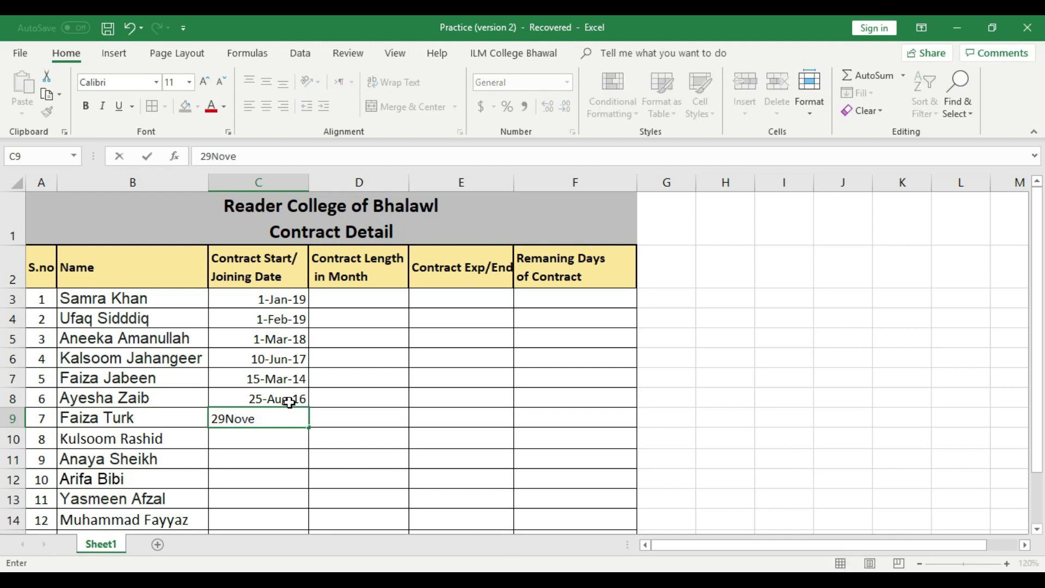
pyautogui.write('mber17')
pyautogui.press('Return')
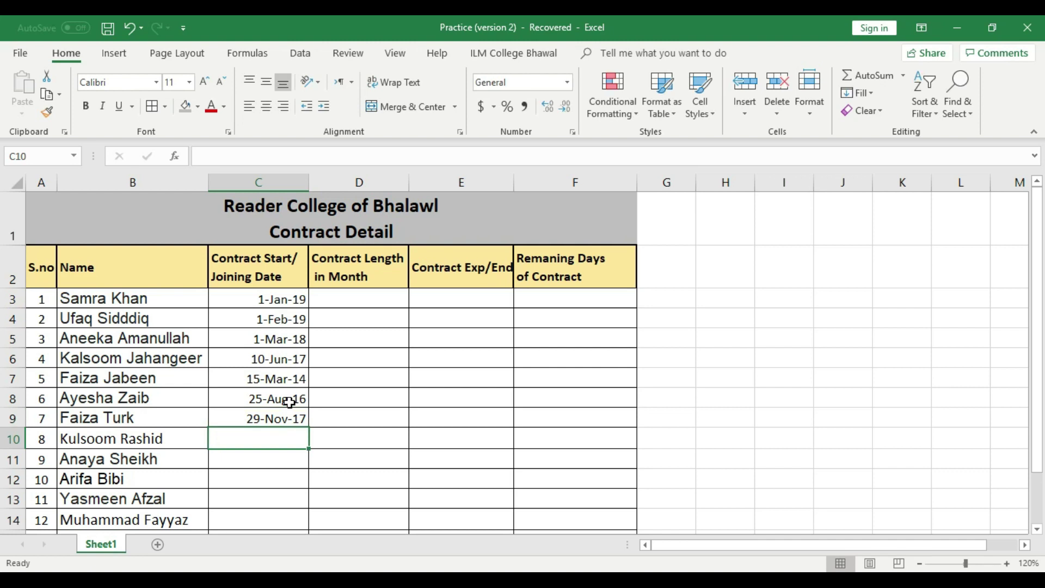
# Step: Enter the contract start date 15 October 2019 in C10
pyautogui.write('15')
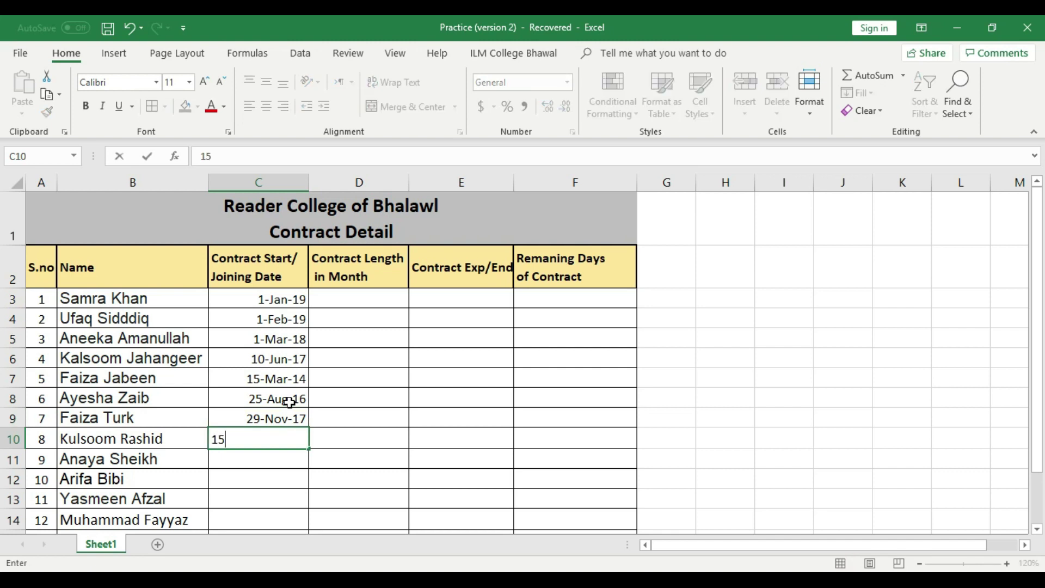
pyautogui.write('october1')
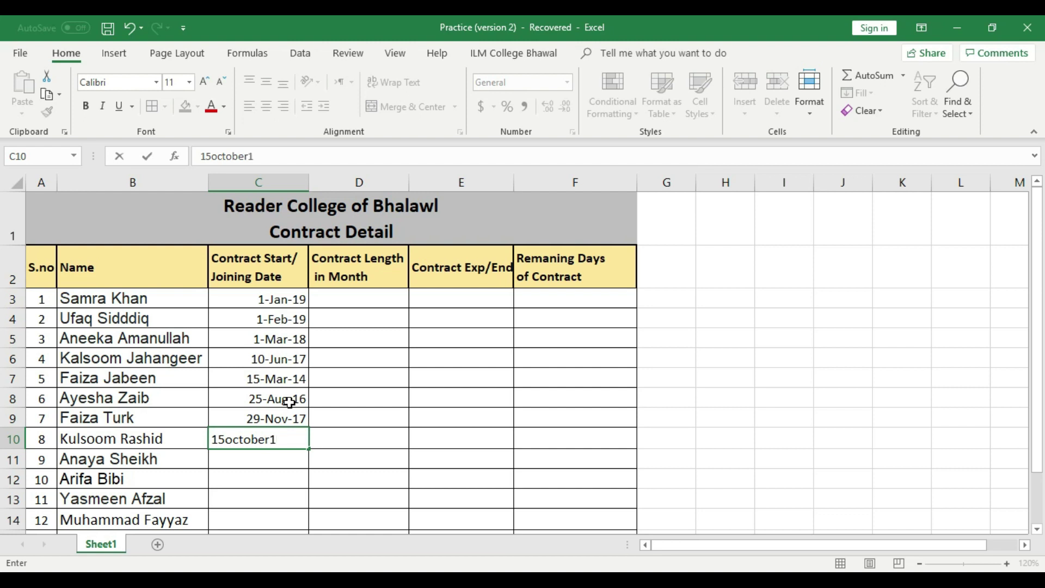
pyautogui.write('9')
pyautogui.press('Return')
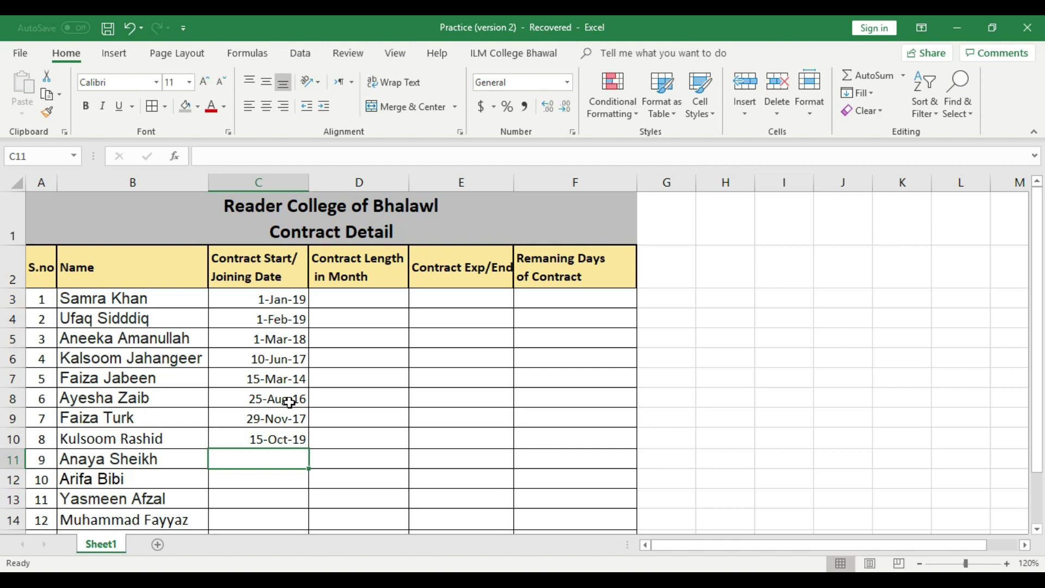
# Step: Replace the start date in C10 with the entry 15-July219
pyautogui.press('Up')
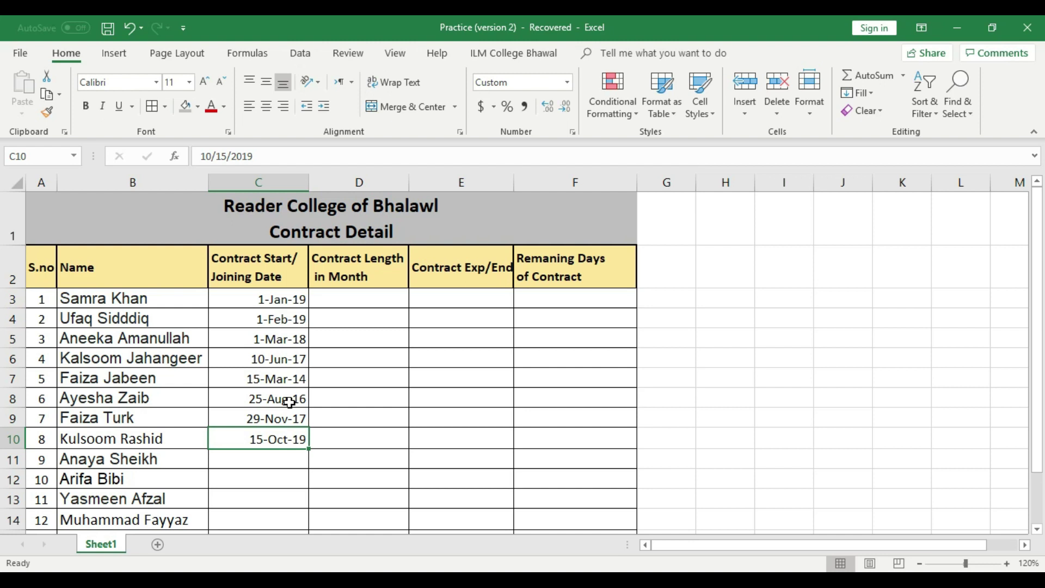
pyautogui.write('15-')
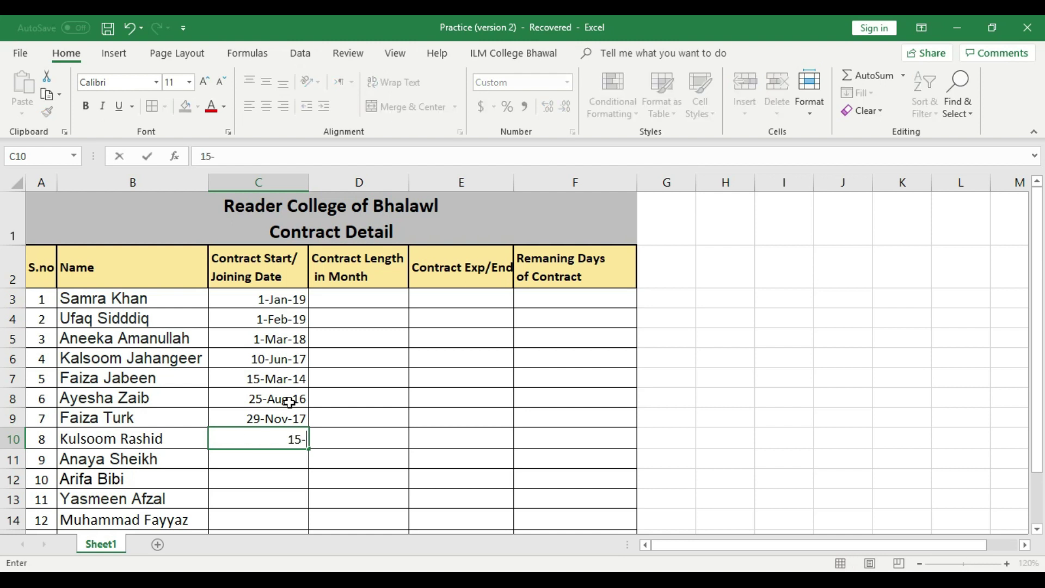
pyautogui.write('July219')
pyautogui.press('Return')
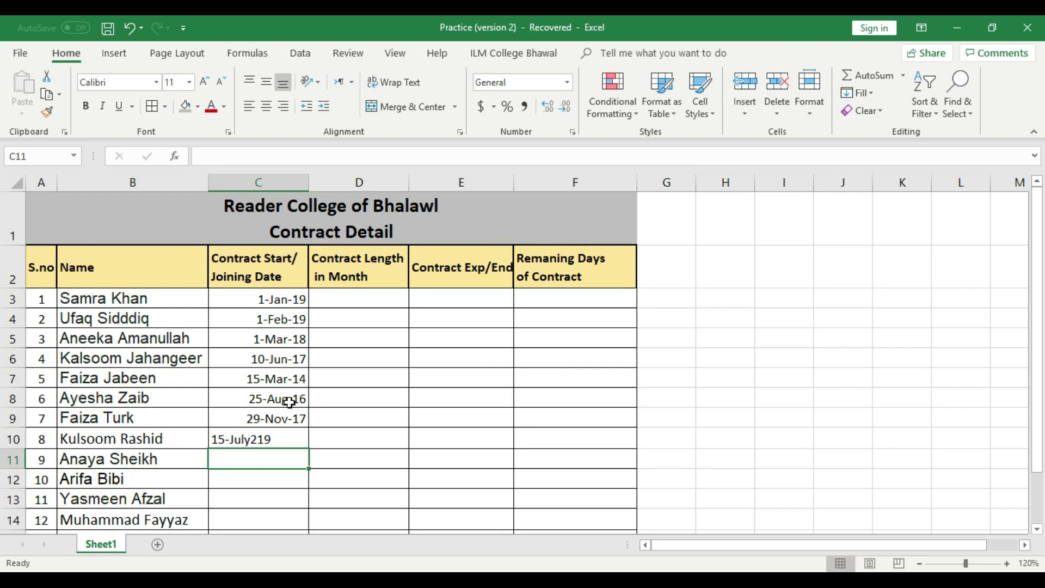
# Step: Enter the contract start date 29 September 2019 in C11
pyautogui.write('29')
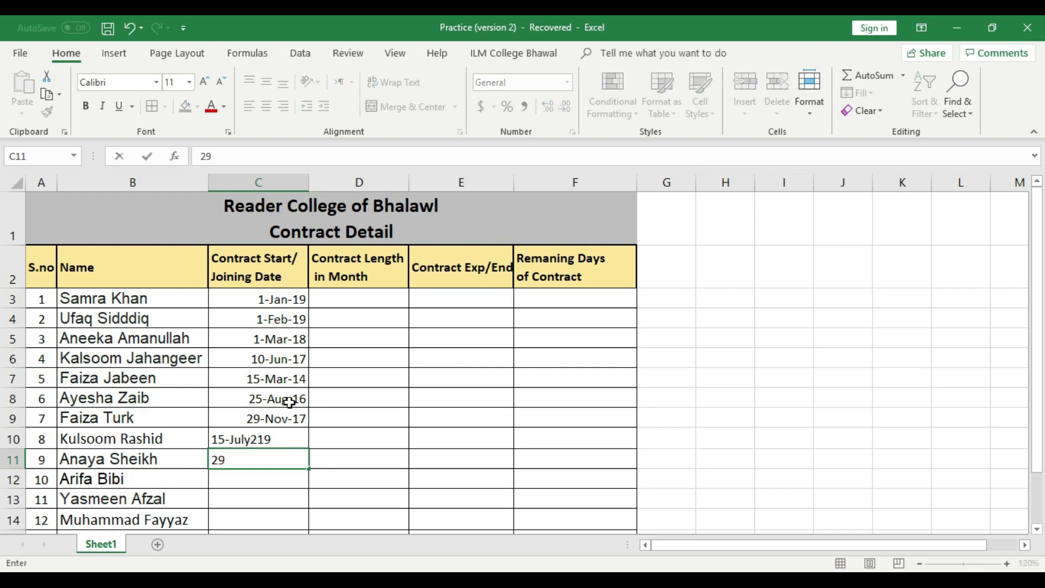
pyautogui.write('Sep2020')
pyautogui.press('BackSpace')
pyautogui.press('BackSpace')
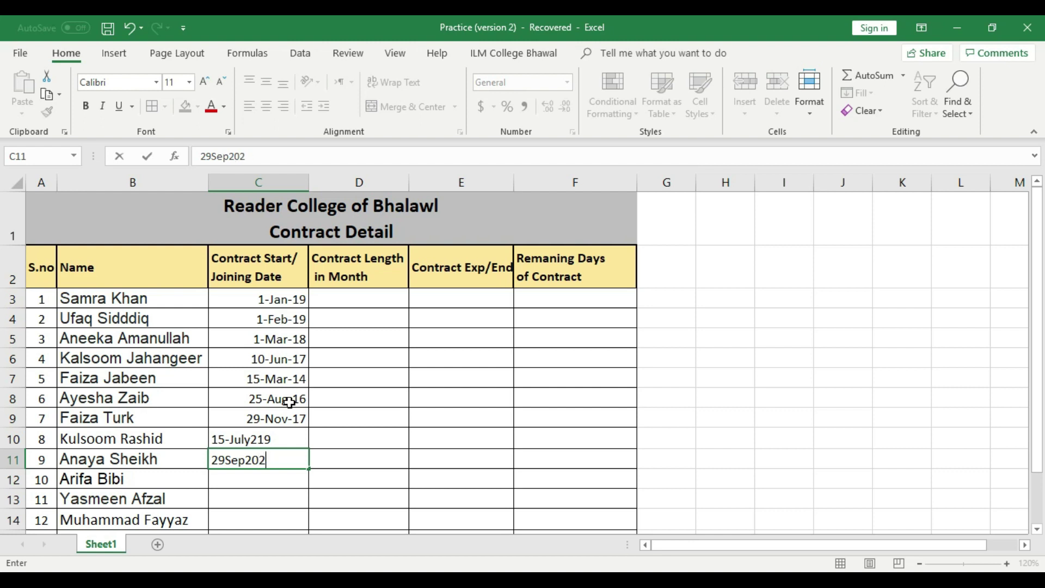
pyautogui.write('19')
pyautogui.press('Return')
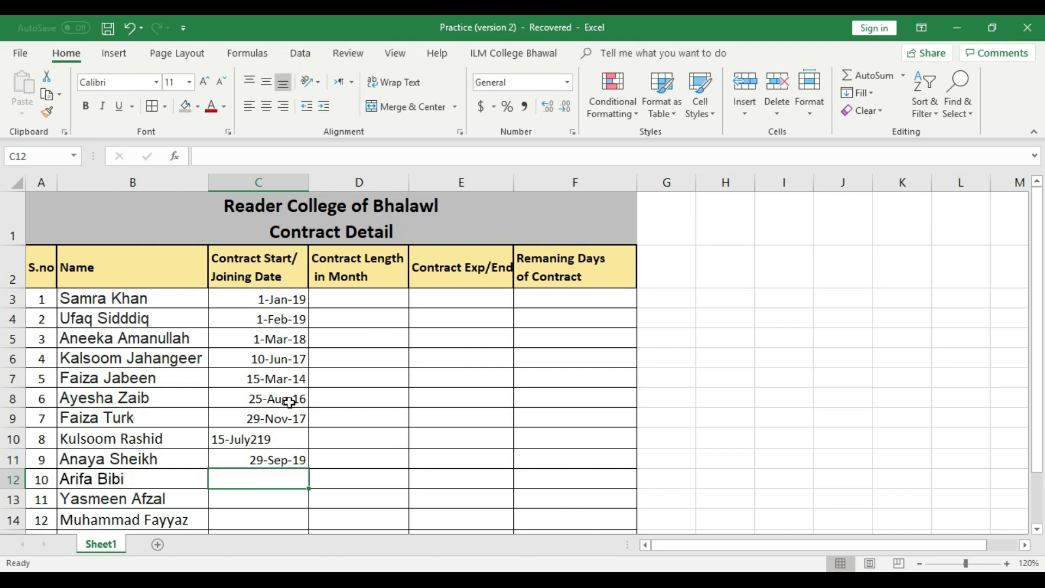
# Step: Enter the contract start dates 24 May 2018 in C12 and 30 August 2018 in C13
pyautogui.write('24-May-2018')
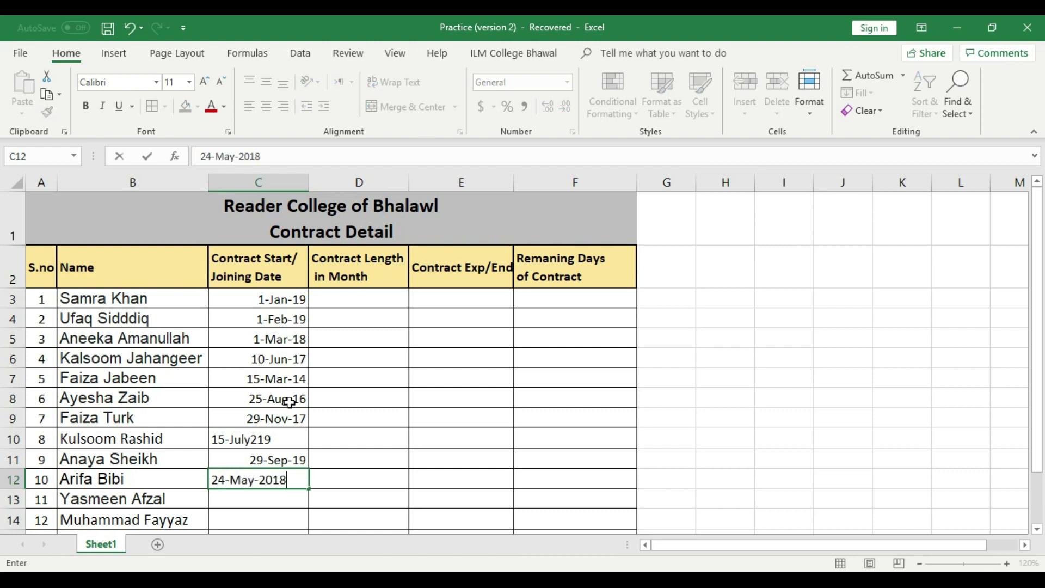
pyautogui.press('Return')
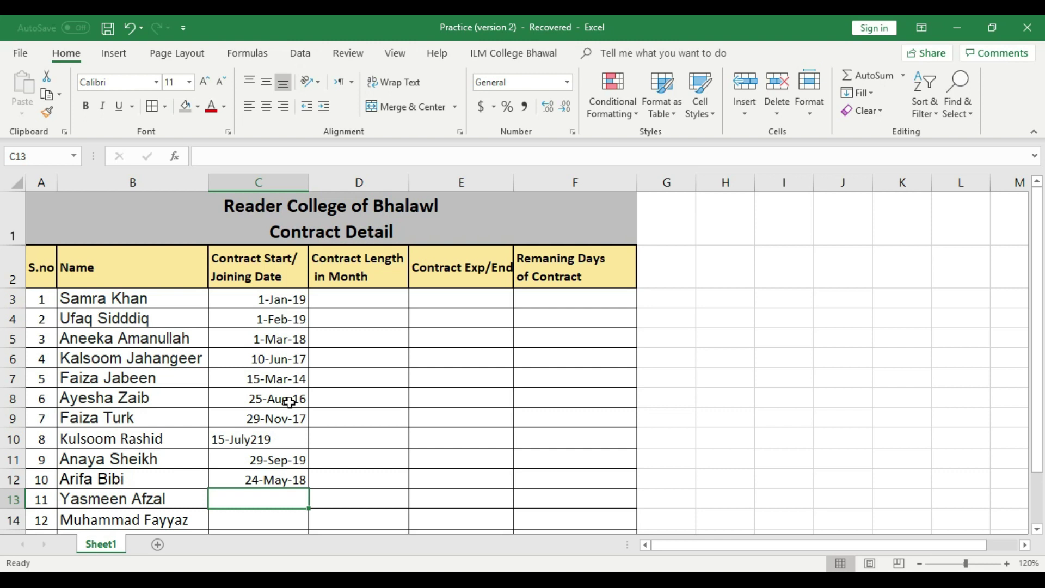
pyautogui.write('8')
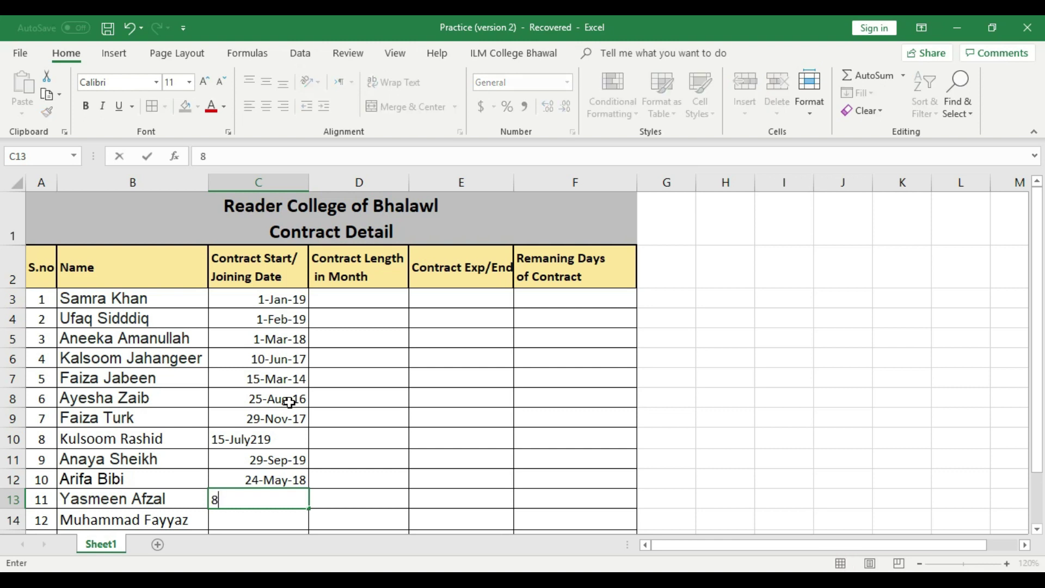
pyautogui.press('BackSpace')
pyautogui.write('30-Augus')
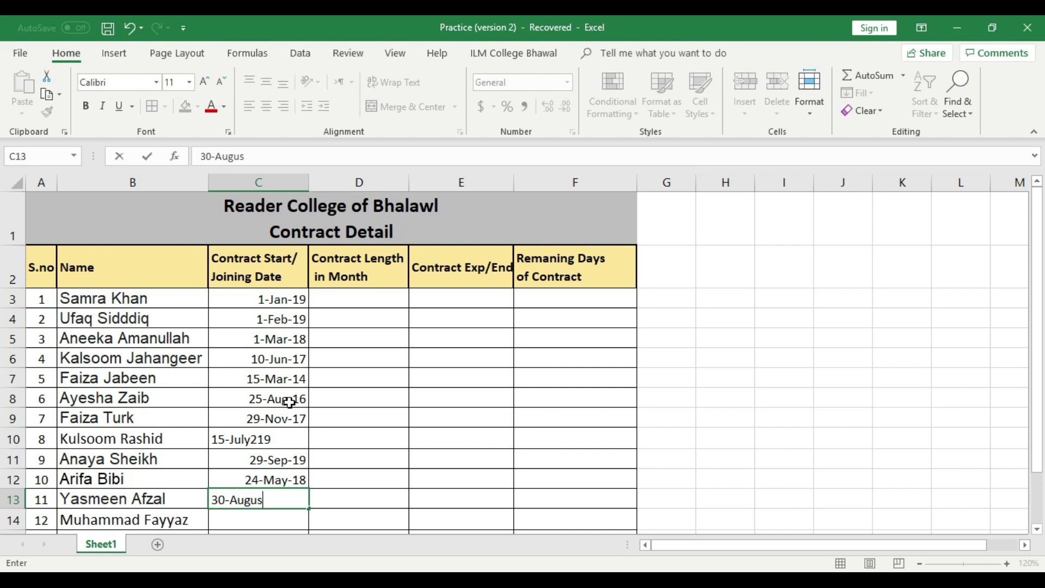
pyautogui.write('t-2018')
pyautogui.press('Return')
# Step: Enter the contract start date 24 March 2019 in C14
pyautogui.scroll(-1, 344, 369)
pyautogui.scroll(1, 343, 369)
pyautogui.scroll(-1, 344, 369)
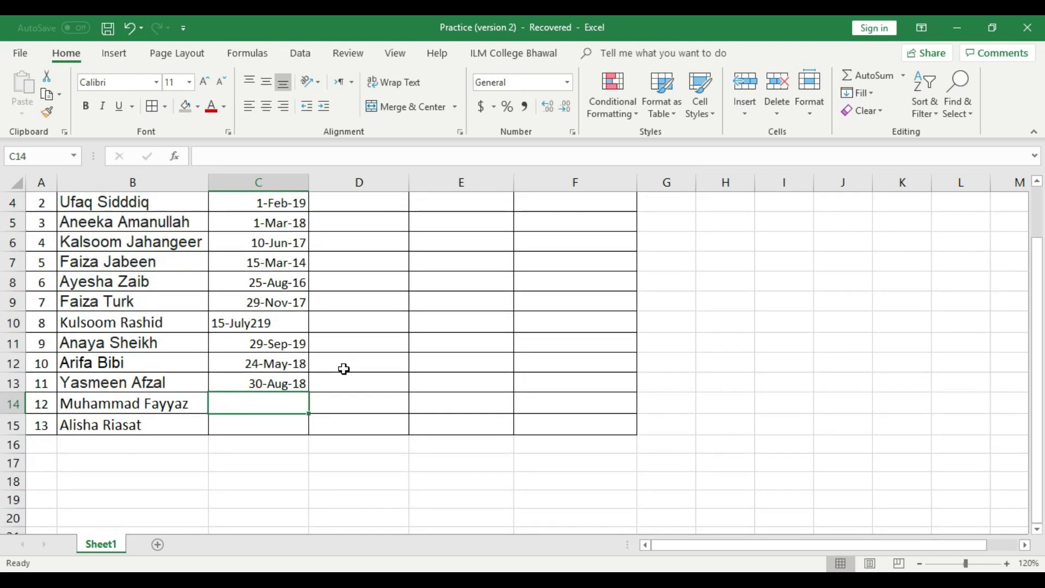
pyautogui.write('24-')
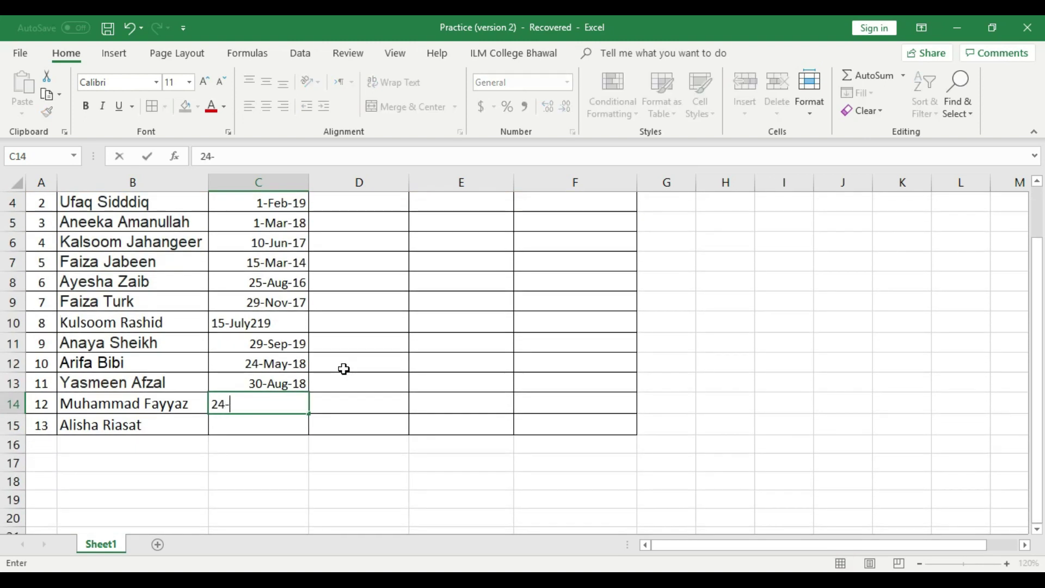
pyautogui.write('March-2019')
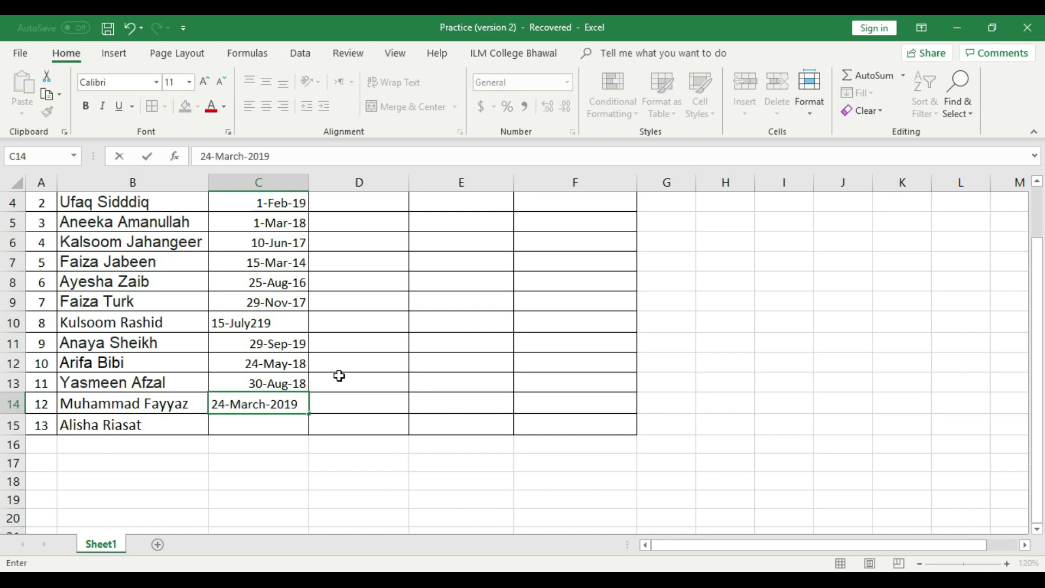
pyautogui.click(291, 423)
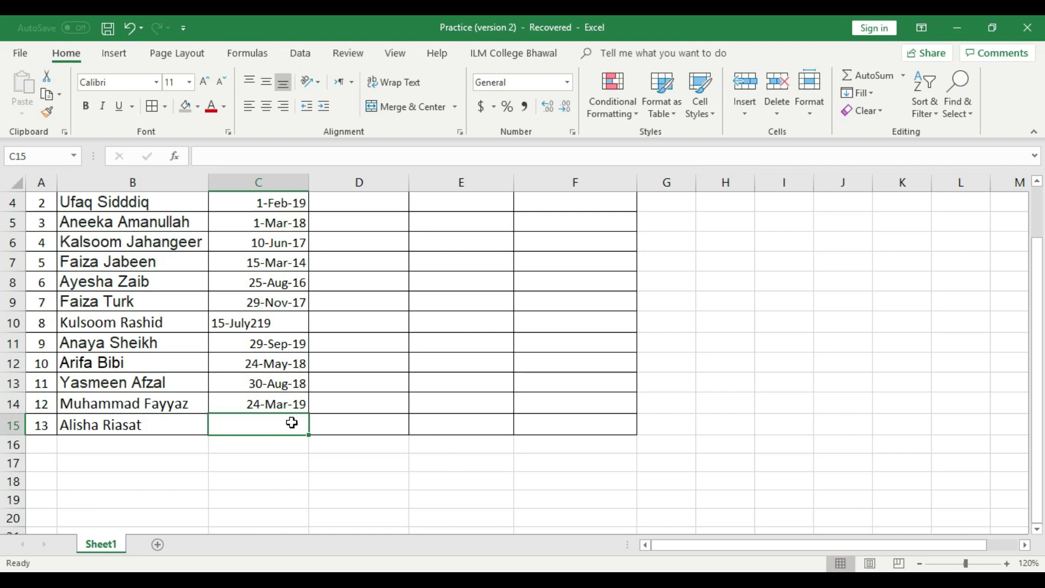
# Step: Enter the contract start date 5 February 2019 in C15 for the last person in the table
pyautogui.write('5-Fe')
pyautogui.press('BackSpace')
pyautogui.press('BackSpace')
pyautogui.press('BackSpace')
pyautogui.write('feb2')
pyautogui.write('10')
pyautogui.press('BackSpace')
pyautogui.press('BackSpace')
pyautogui.write('0')
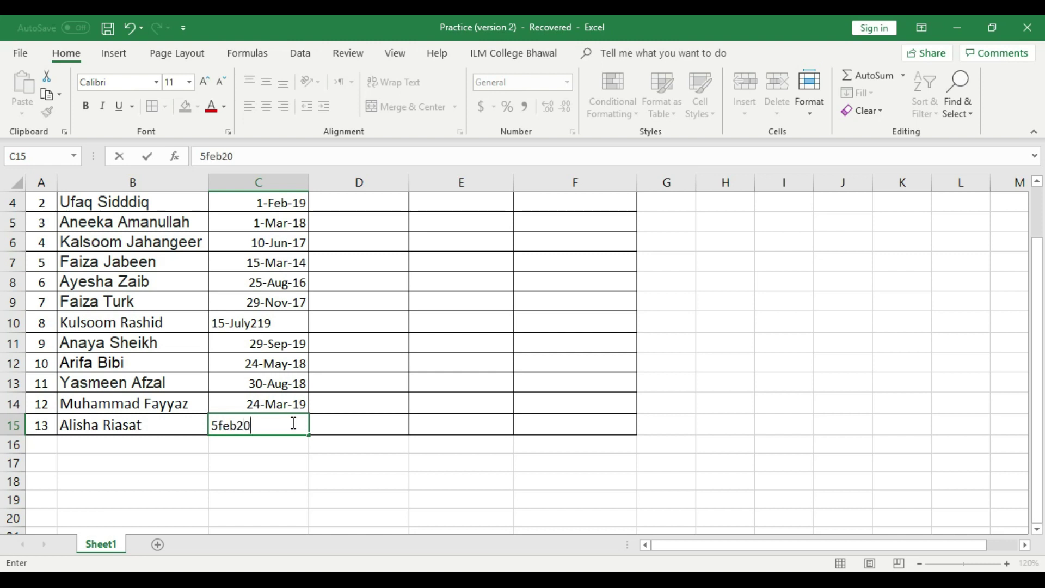
pyautogui.write('19')
pyautogui.click(319, 464)
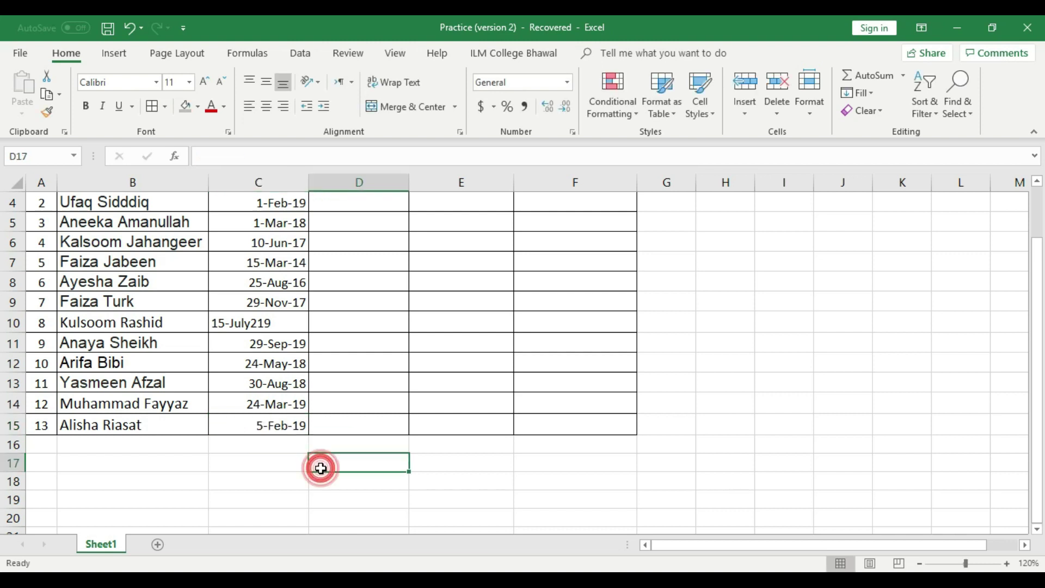
# Step: Right-align all the contract start dates in C3:C15
pyautogui.scroll(1, 321, 468)
pyautogui.moveTo(279, 296); pyautogui.dragTo(278, 492)
pyautogui.click(284, 106)
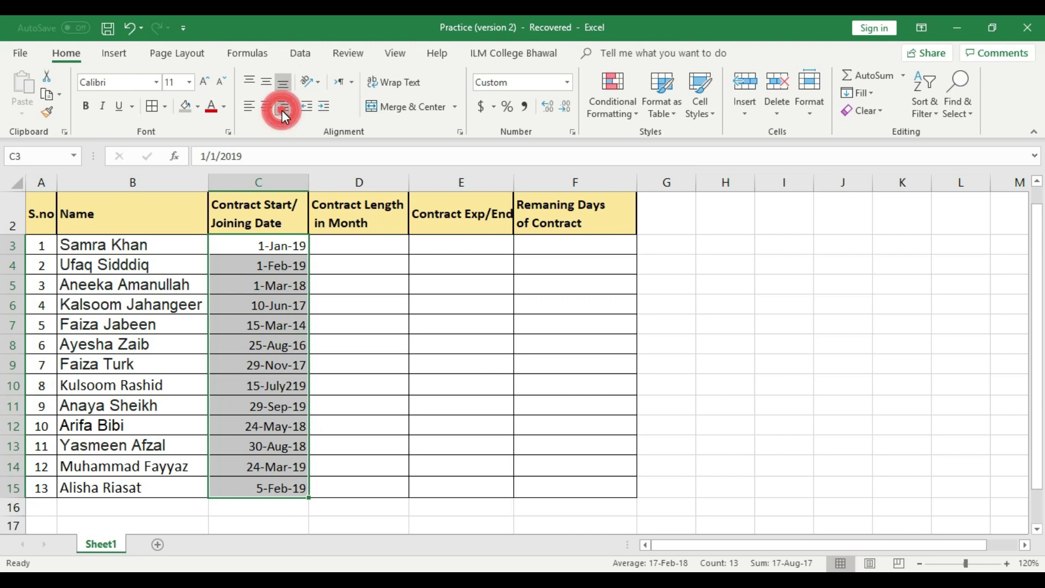
pyautogui.click(361, 365)
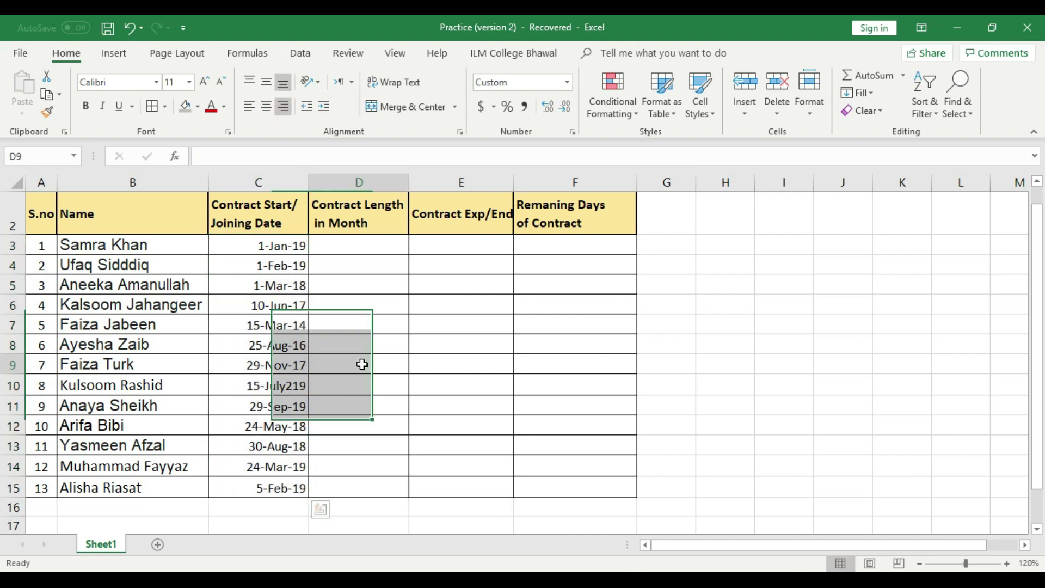
# Step: Fill the contract start date cells C3:C15 with the lightest grey theme colour
pyautogui.moveTo(233, 250); pyautogui.dragTo(245, 482)
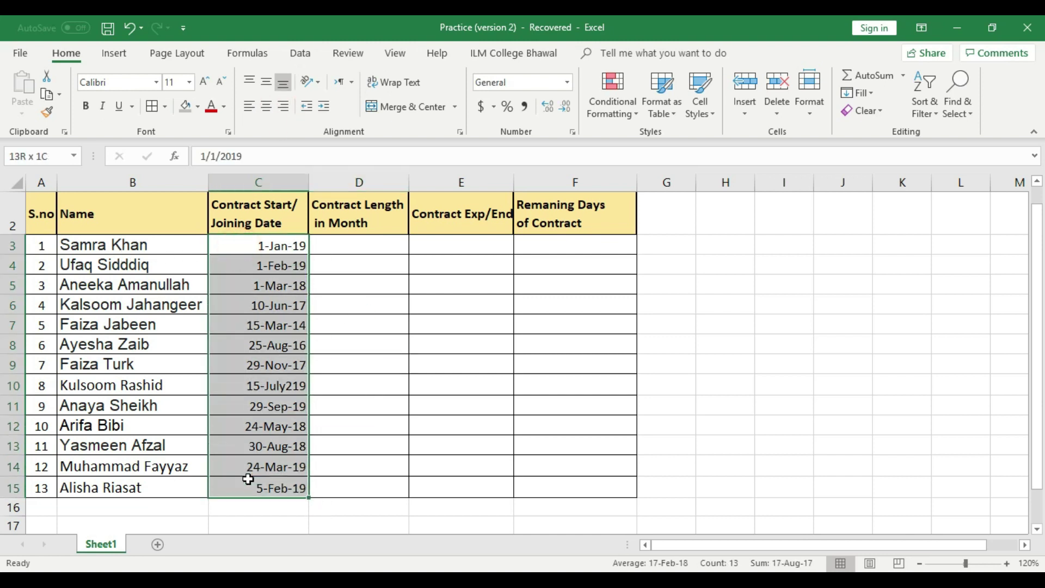
pyautogui.click(198, 107)
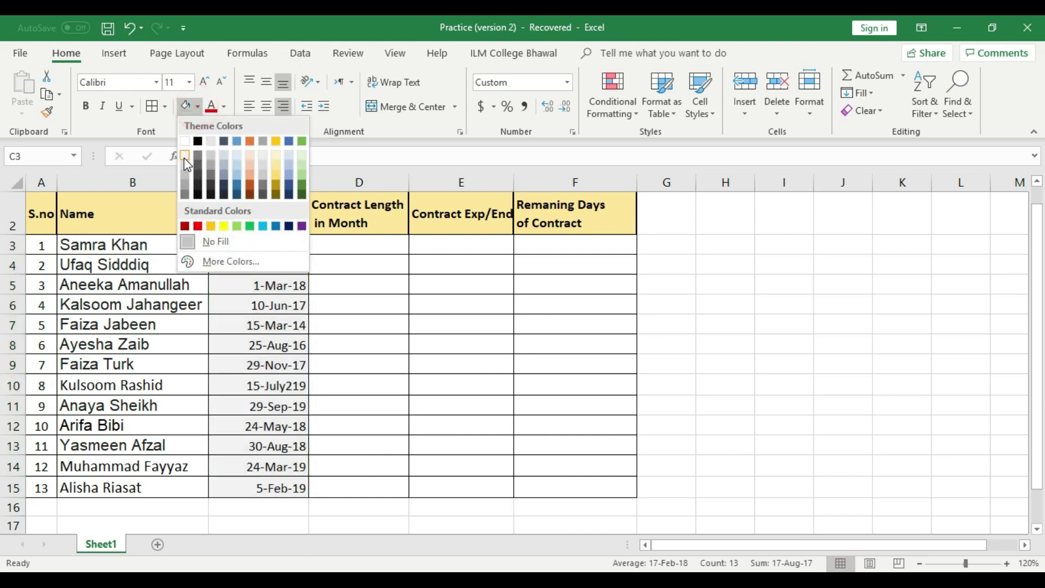
pyautogui.click(182, 157)
pyautogui.click(397, 357)
pyautogui.scroll(1, 404, 322)
pyautogui.moveTo(279, 298); pyautogui.dragTo(275, 487)
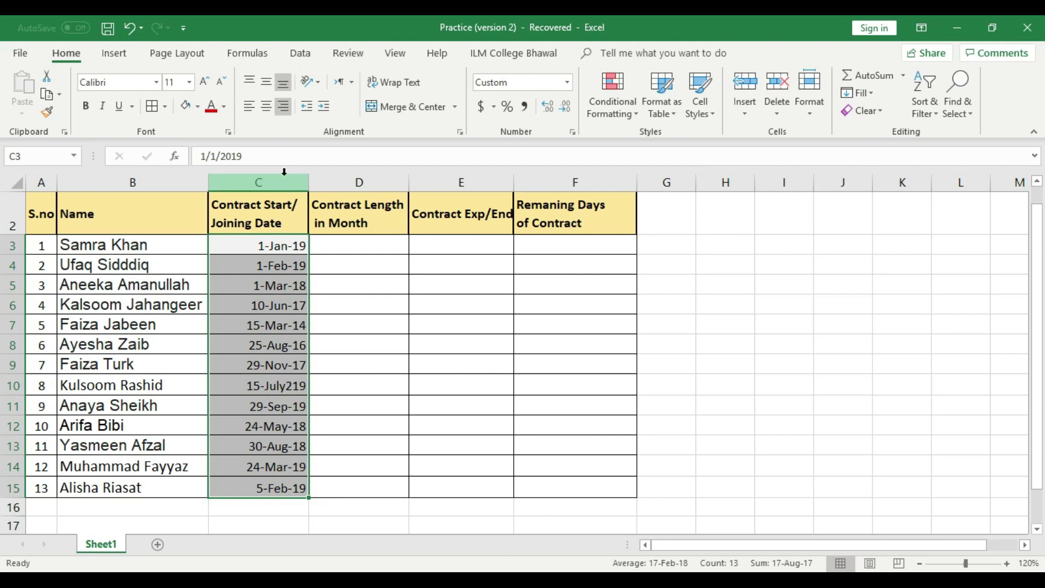
pyautogui.click(352, 345)
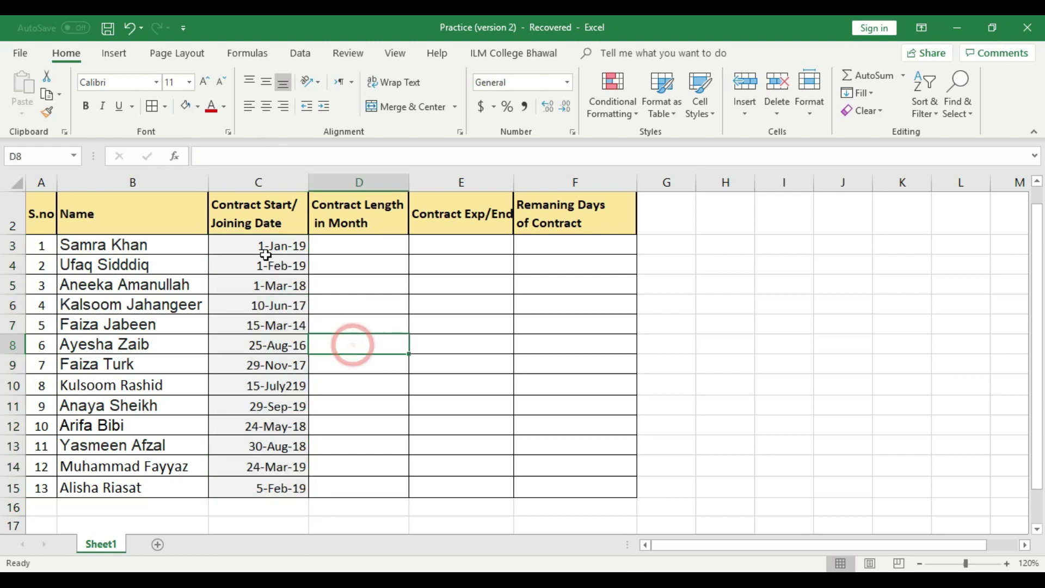
pyautogui.scroll(1, 129, 357)
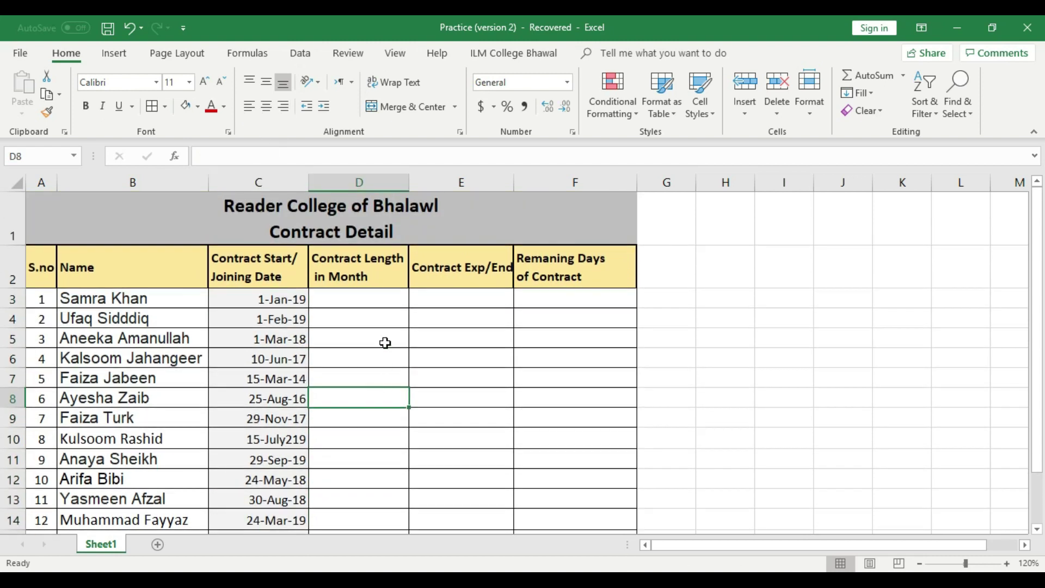
# Step: Widen column E slightly so its Contract Exp/End heading fits inside the cell
pyautogui.click(375, 302)
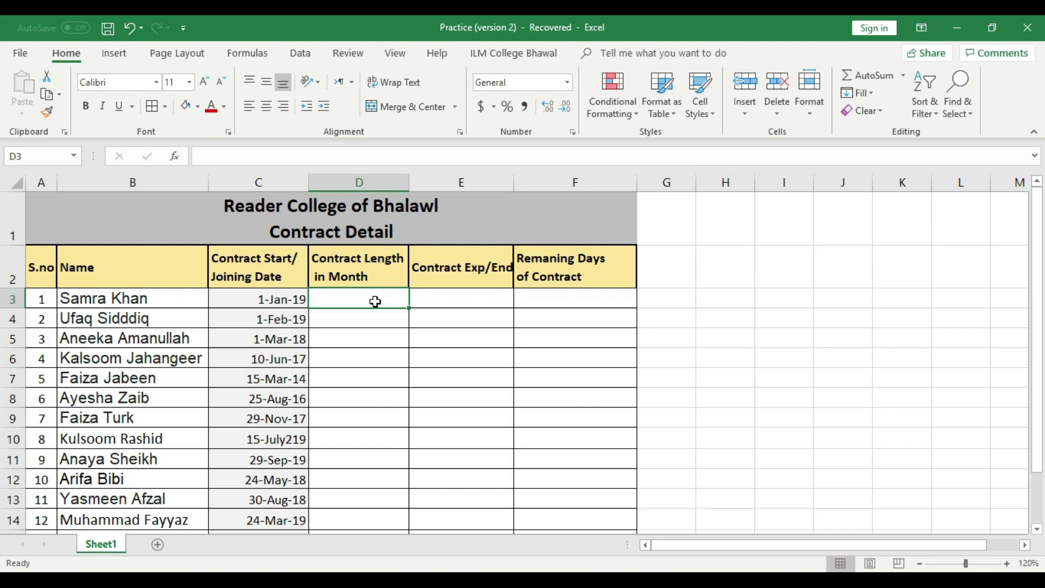
pyautogui.click(369, 300)
pyautogui.moveTo(513, 182); pyautogui.dragTo(518, 182)
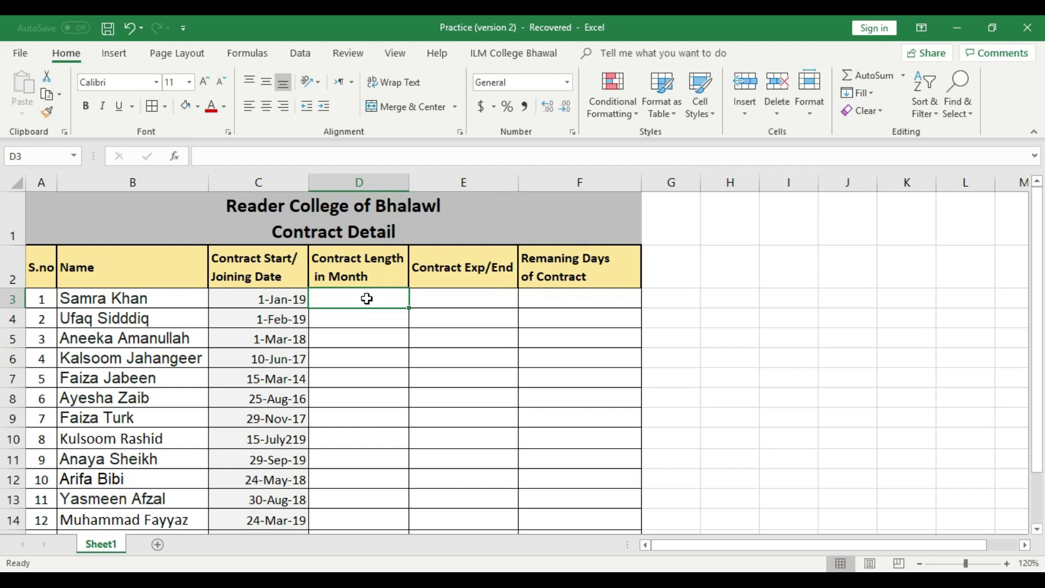
# Step: Enter a contract length of 12 months in D3 and centre it horizontally
pyautogui.write('12')
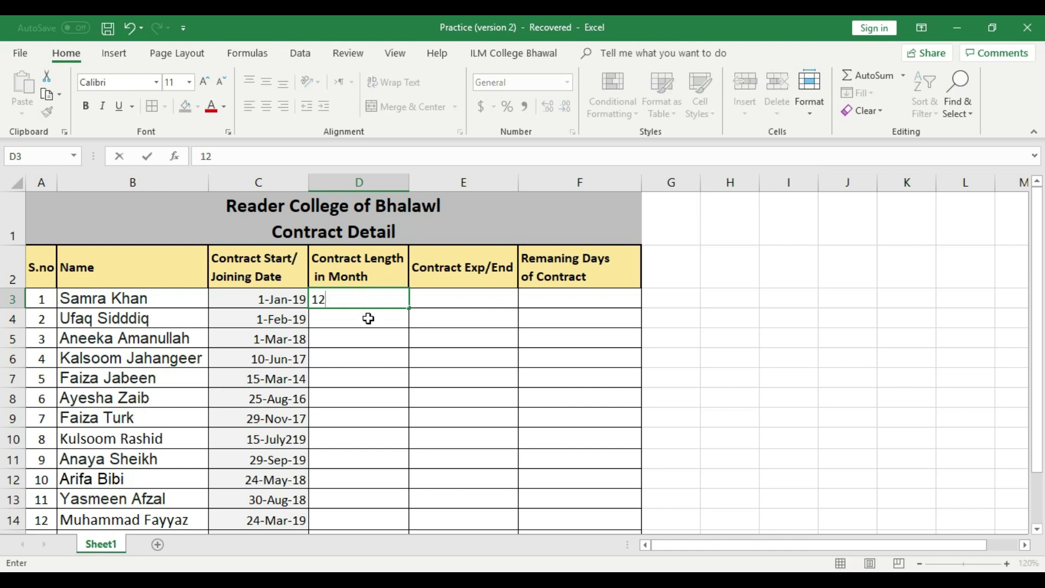
pyautogui.click(368, 319)
pyautogui.click(373, 294)
pyautogui.click(263, 107)
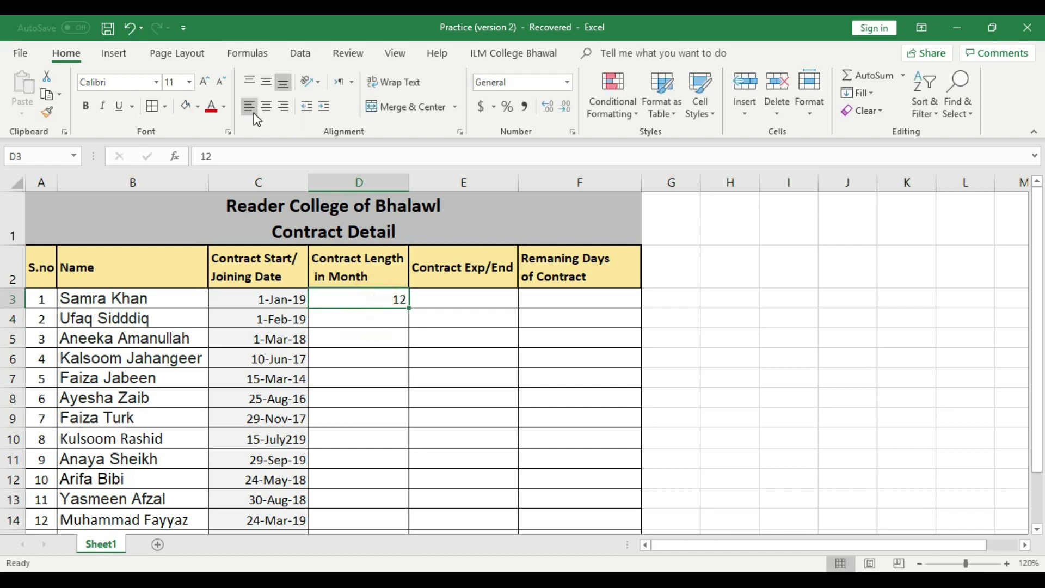
# Step: Enter a contract length of 24 months in D4 and centre it horizontally
pyautogui.click(377, 322)
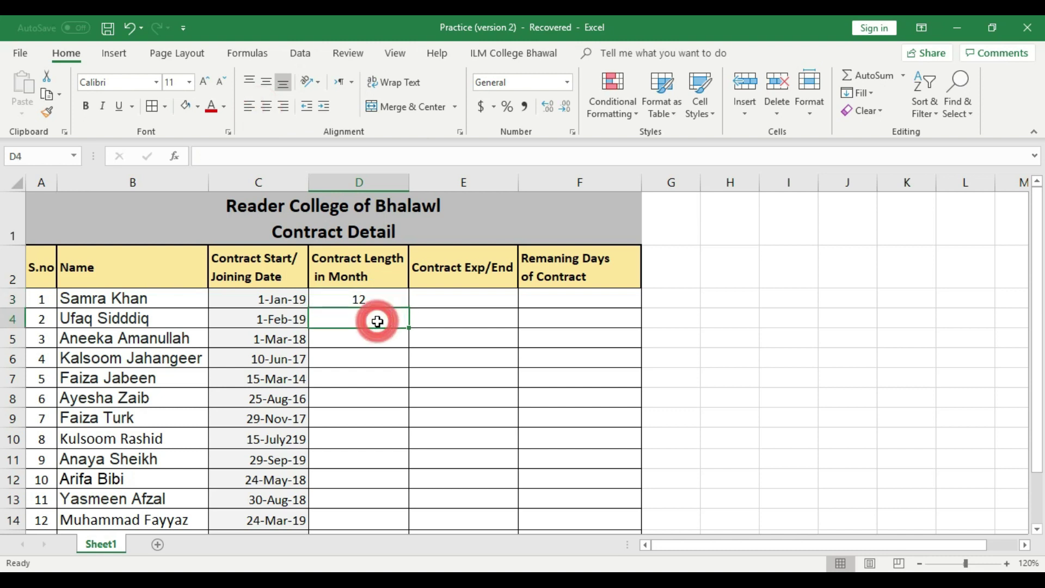
pyautogui.write('24')
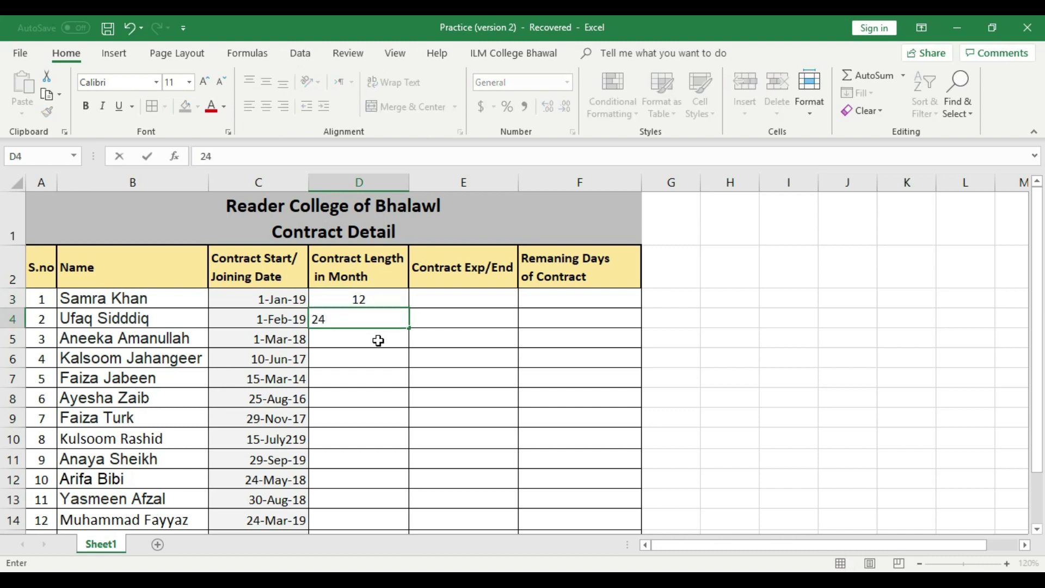
pyautogui.click(378, 340)
pyautogui.click(379, 320)
pyautogui.click(265, 106)
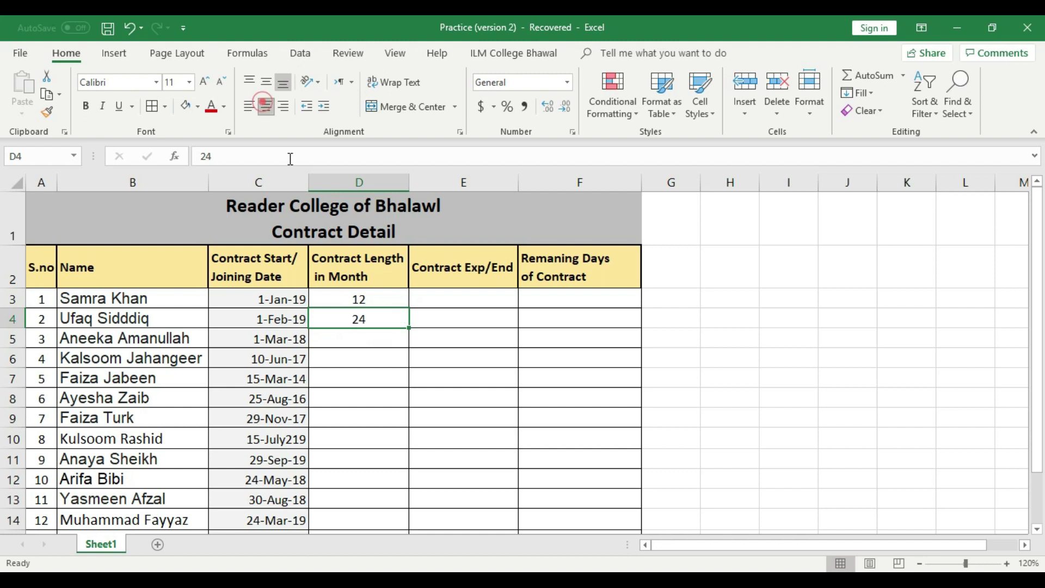
# Step: Enter a contract length of 36 months in D5 and centre it horizontally
pyautogui.click(370, 340)
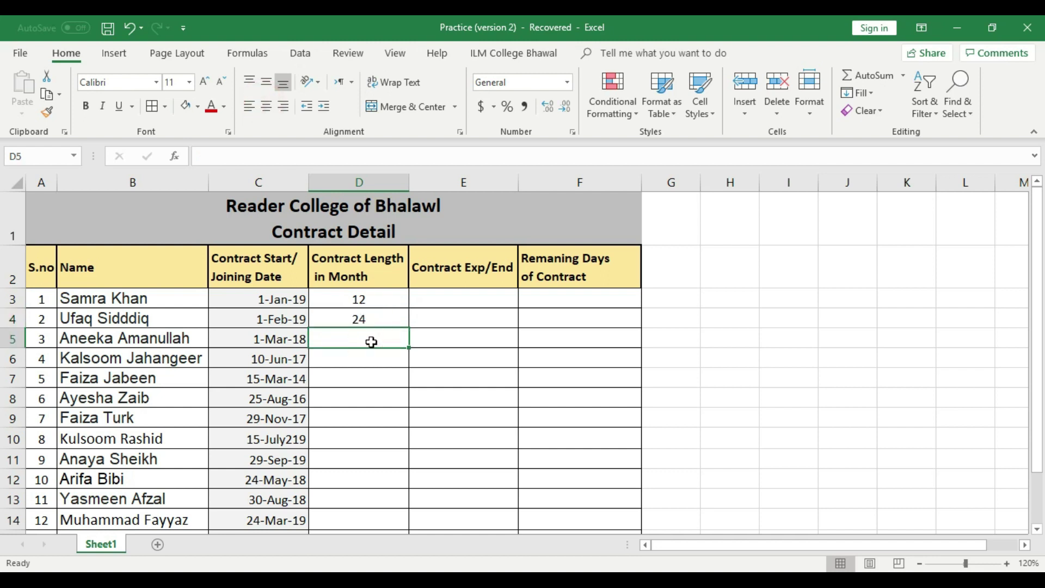
pyautogui.write('36')
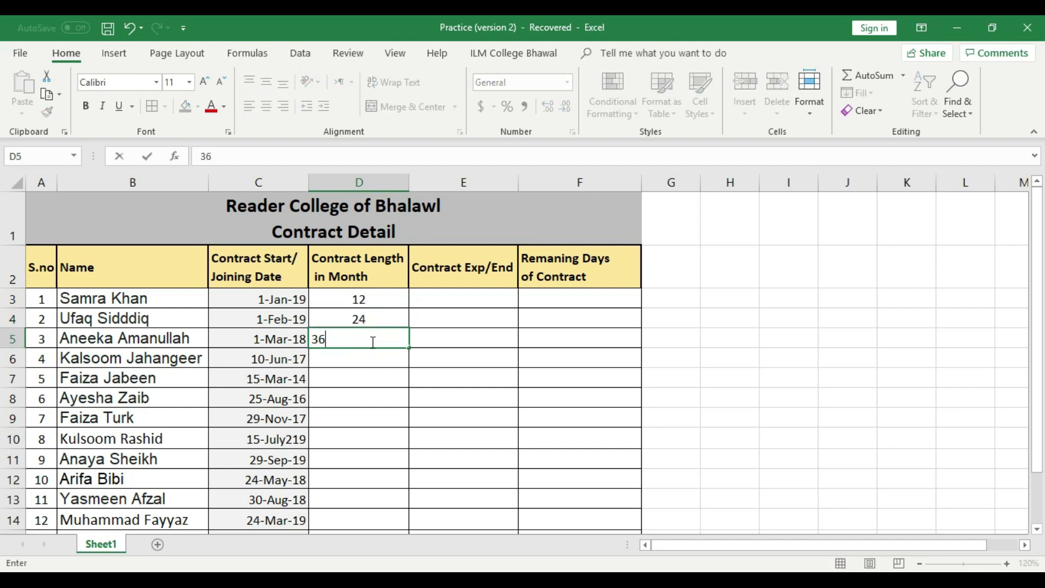
pyautogui.click(373, 357)
pyautogui.click(374, 338)
pyautogui.click(267, 106)
# Step: Enter a contract length of 24 months in D6 and centre it horizontally
pyautogui.click(394, 358)
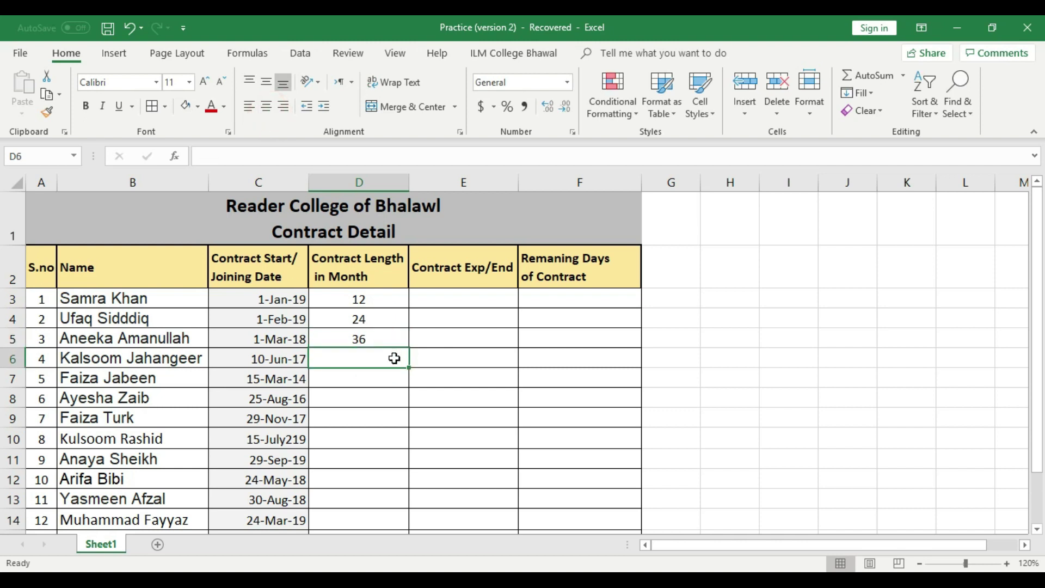
pyautogui.write('2')
pyautogui.click(383, 360)
pyautogui.click(267, 106)
pyautogui.click(392, 375)
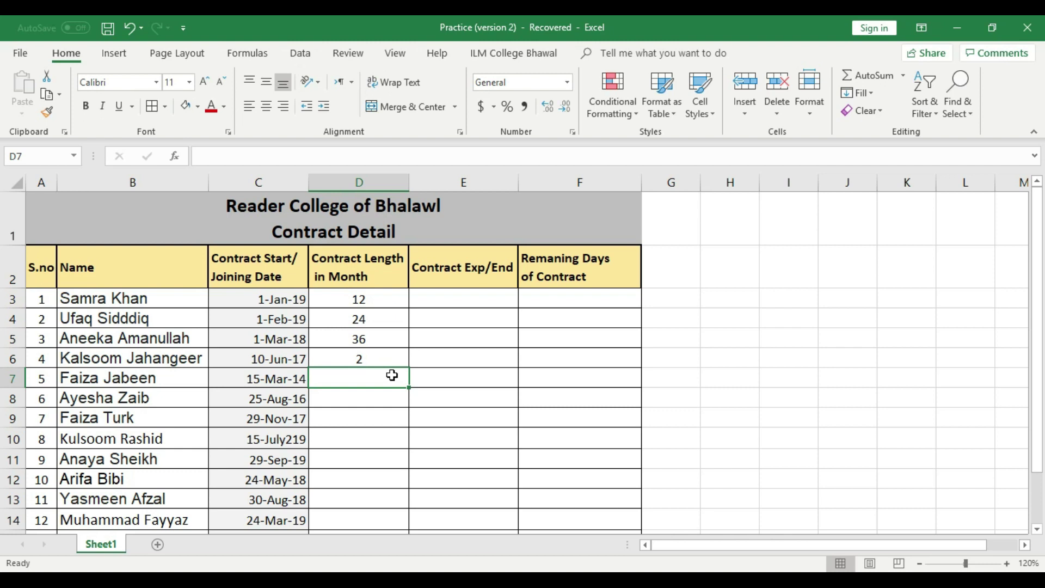
pyautogui.click(387, 356)
pyautogui.doubleClick(388, 357)
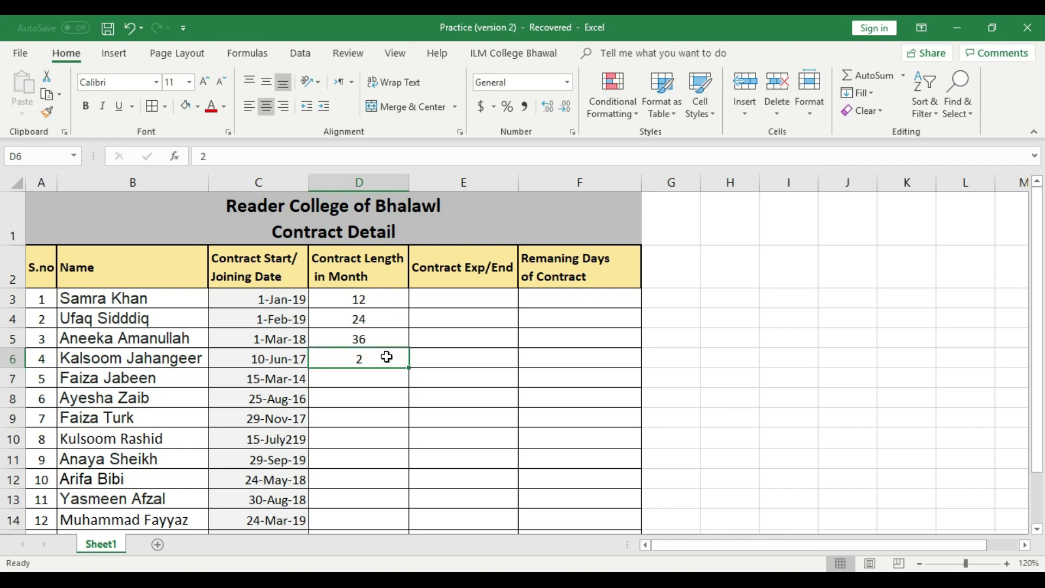
pyautogui.write('4')
pyautogui.click(384, 374)
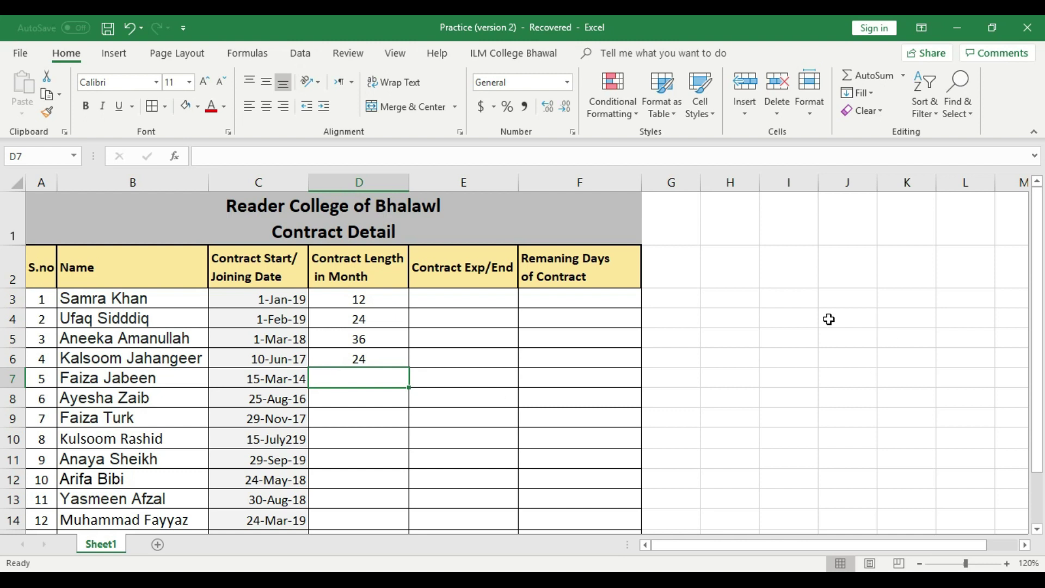
# Step: Calculate 12 times 5 in spare cells, with 12 in H4, 5 in I4 and the formula =H4*I4 in J4
pyautogui.click(789, 319)
pyautogui.write('5')
pyautogui.click(731, 320)
pyautogui.write('12')
pyautogui.click(833, 316)
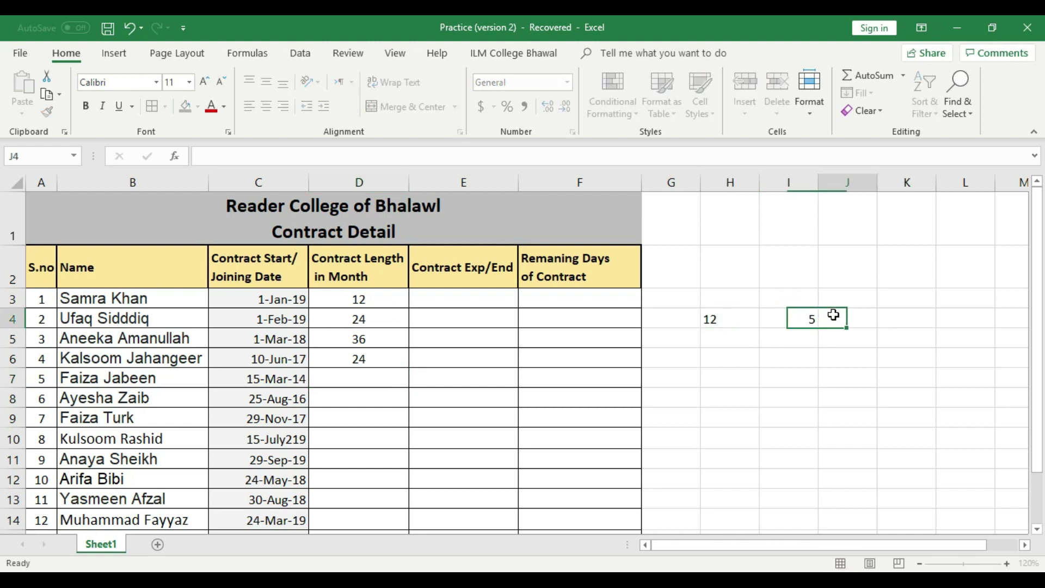
pyautogui.write('=')
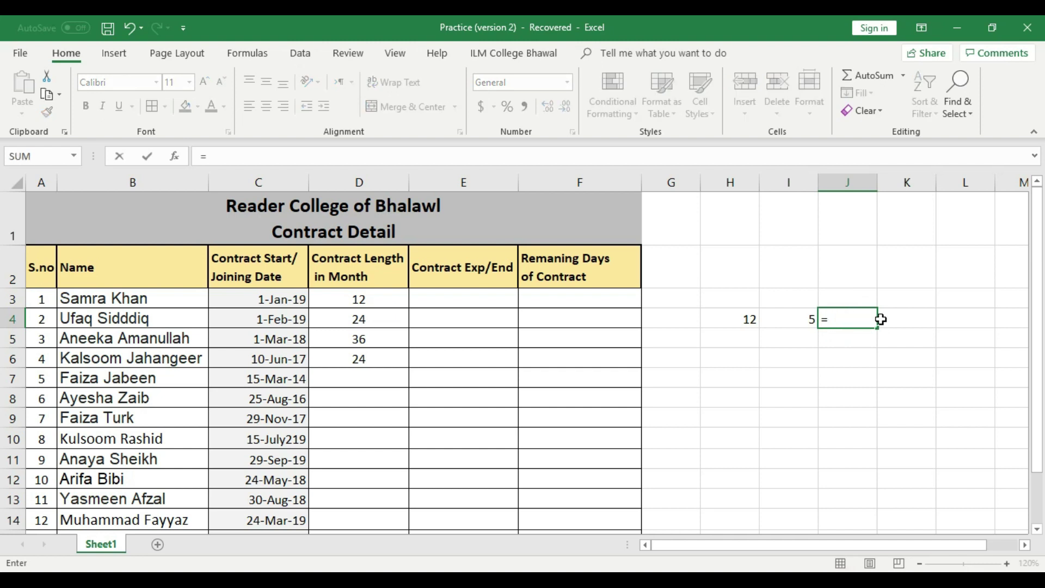
pyautogui.click(744, 319)
pyautogui.write('*')
pyautogui.click(803, 322)
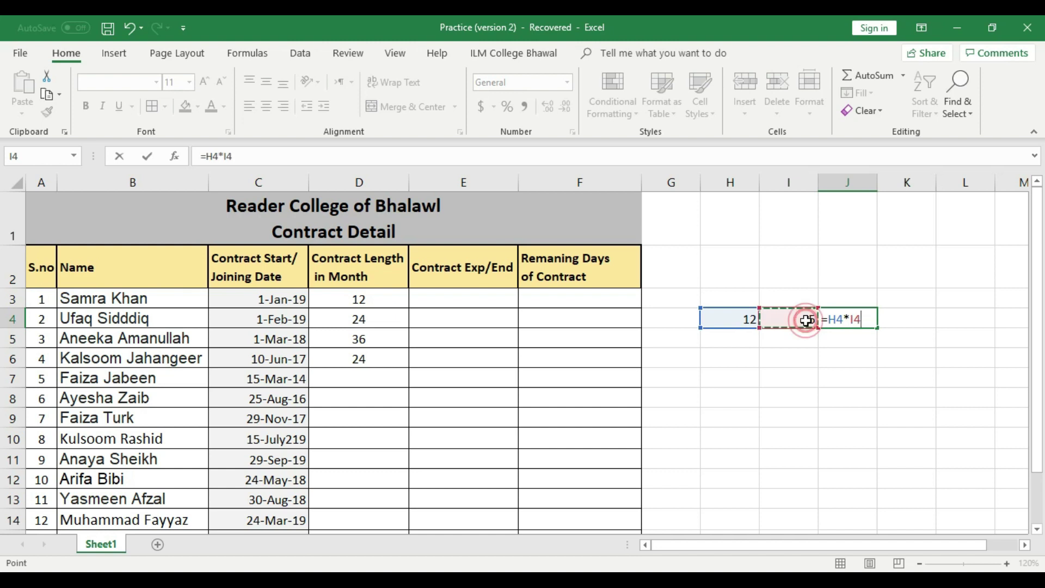
pyautogui.press('Return')
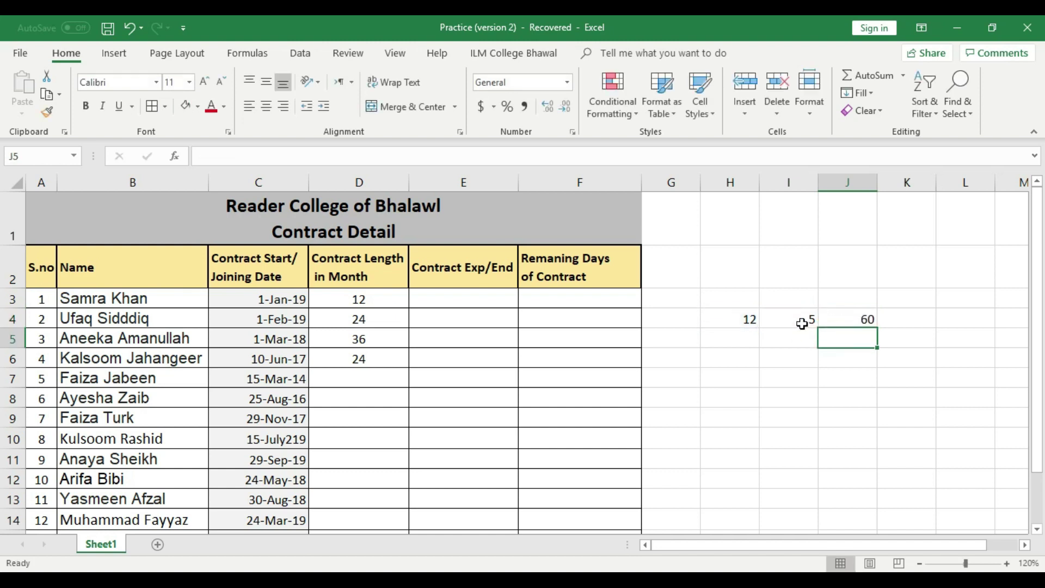
# Step: Enter a contract length of 60 months in D7 and centre it horizontally
pyautogui.click(386, 378)
pyautogui.write('6')
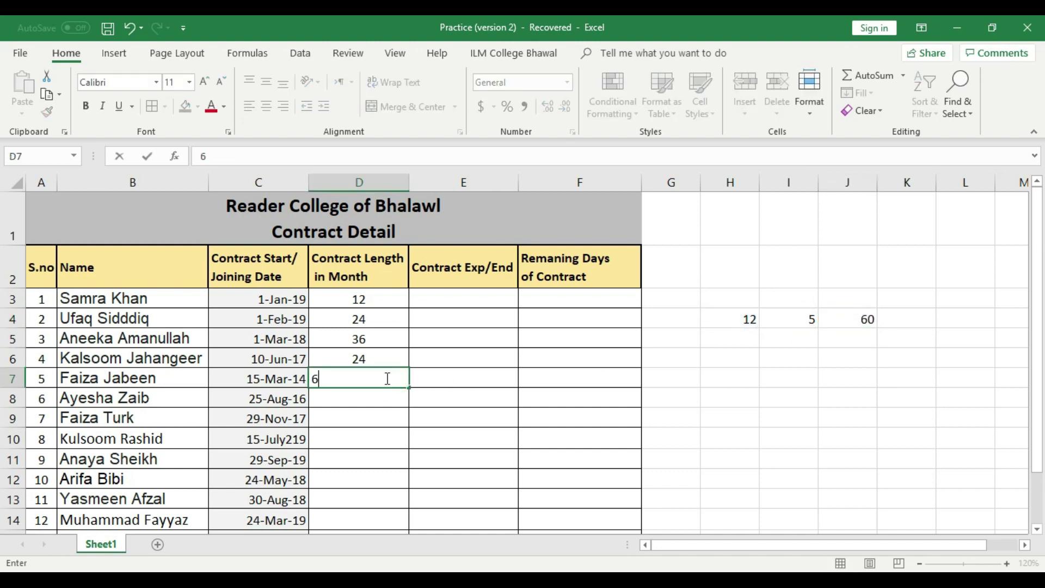
pyautogui.write('0')
pyautogui.click(381, 398)
pyautogui.click(380, 378)
pyautogui.click(266, 106)
# Step: Enter a contract length of 24 months in D8 and centre it horizontally
pyautogui.click(385, 394)
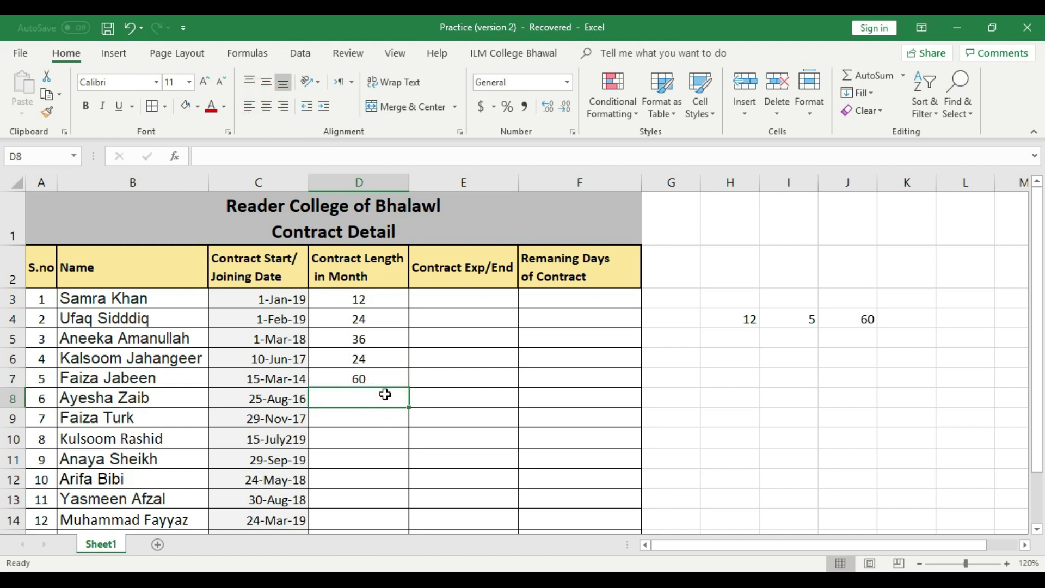
pyautogui.write('36')
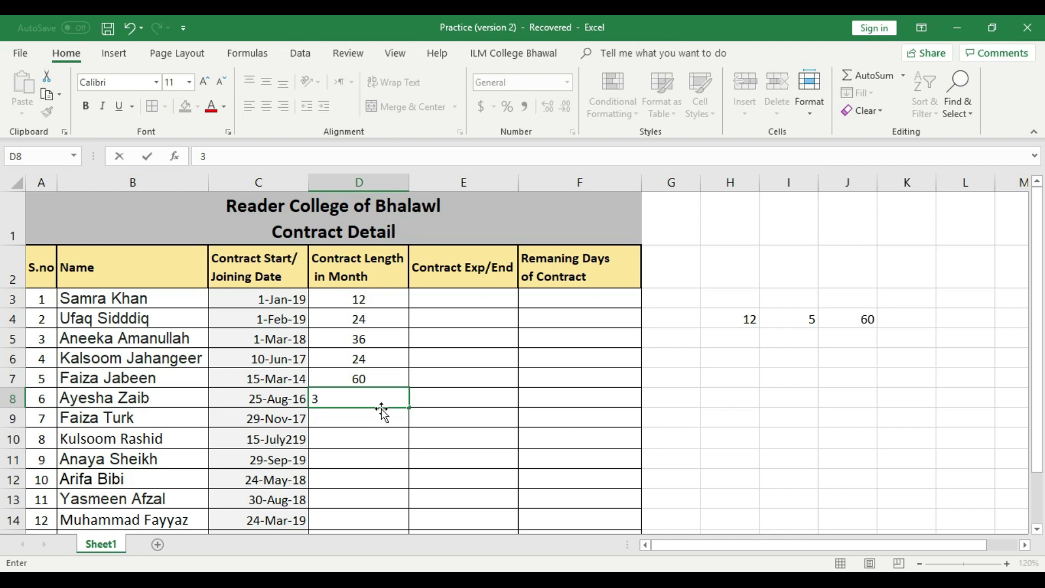
pyautogui.click(380, 418)
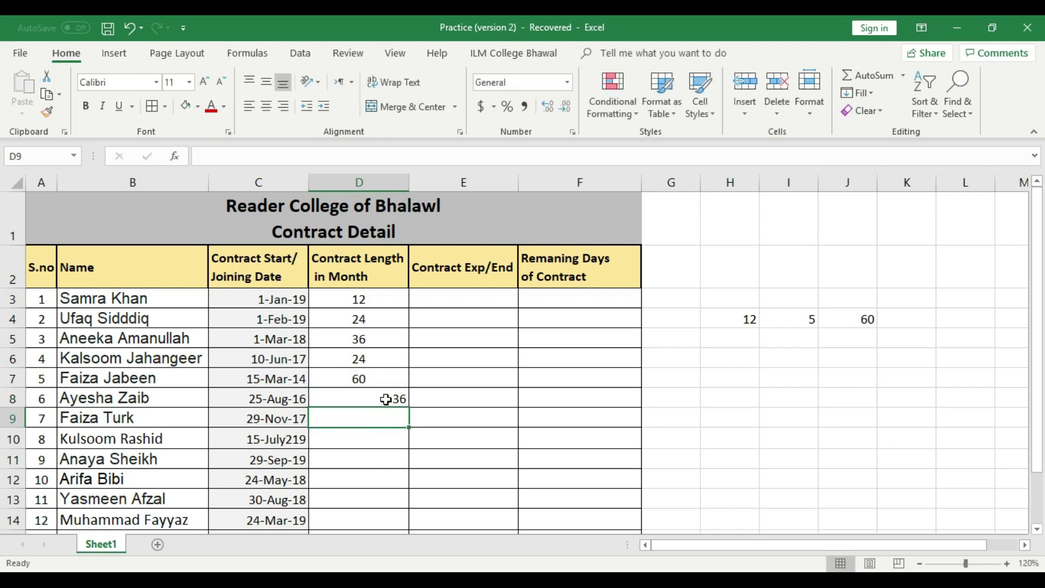
pyautogui.click(386, 398)
pyautogui.click(262, 108)
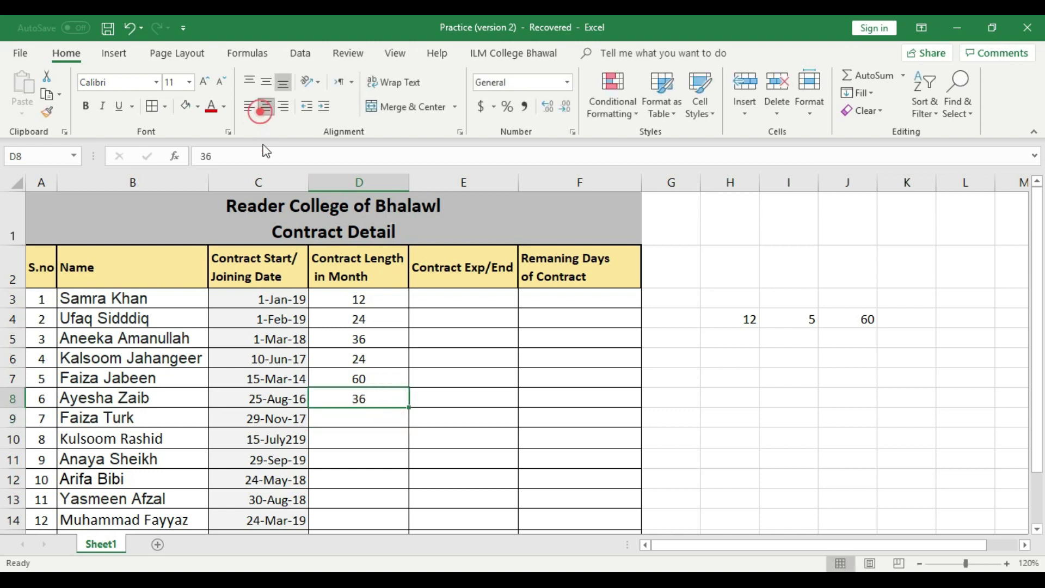
pyautogui.write('24')
# Step: Enter a contract length of 36 months in D9 and centre it horizontally
pyautogui.click(371, 423)
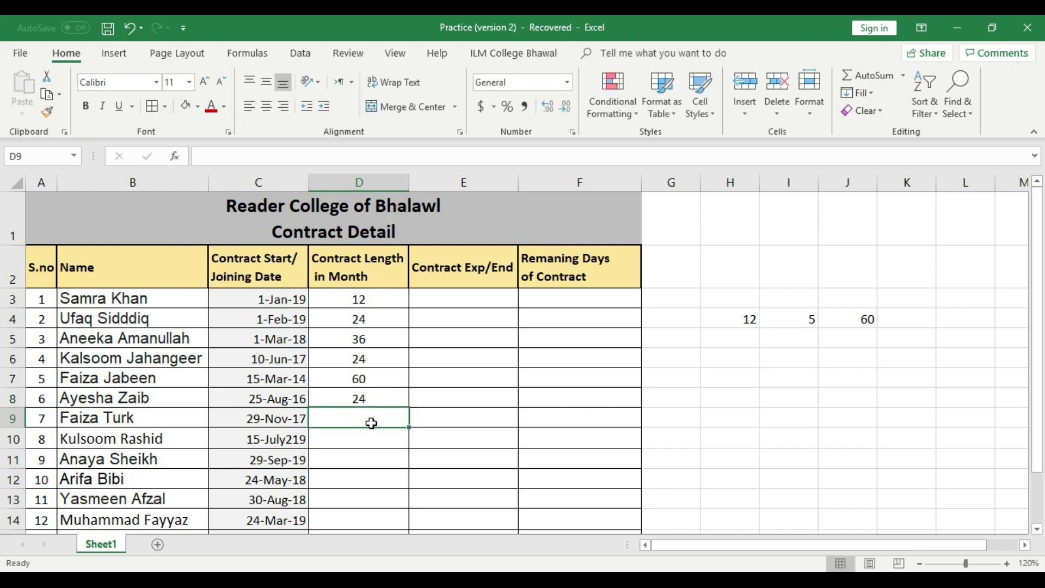
pyautogui.write('36')
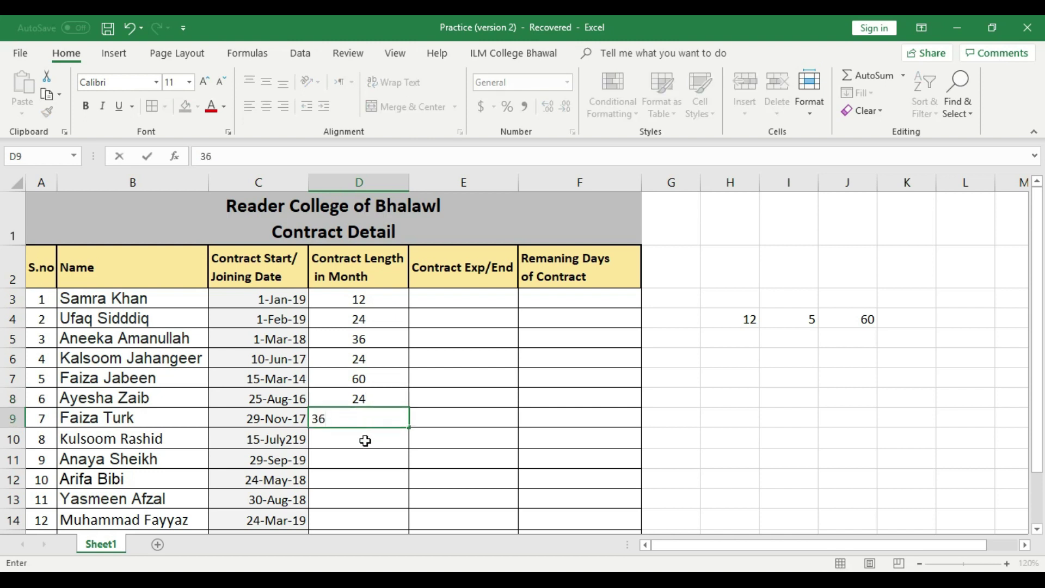
pyautogui.click(365, 441)
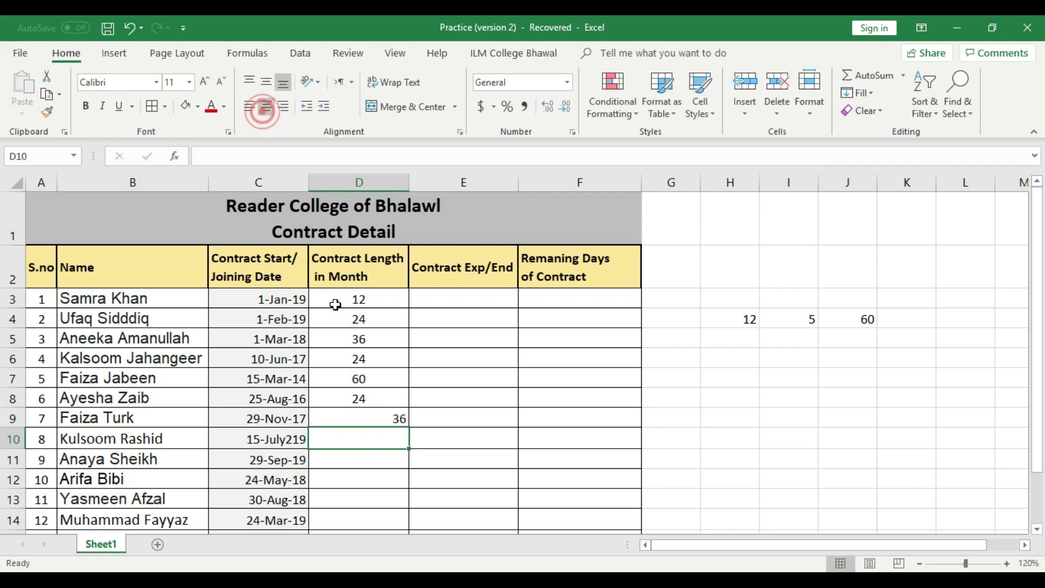
pyautogui.click(395, 415)
pyautogui.click(272, 110)
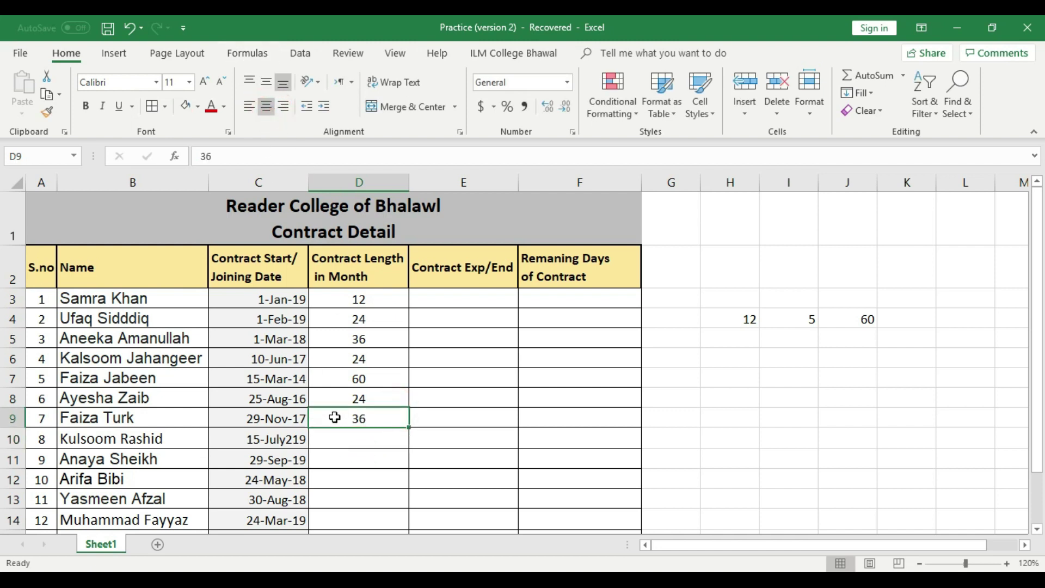
# Step: Correct the mistyped contract start date in C10 to 15-July-19
pyautogui.doubleClick(294, 440)
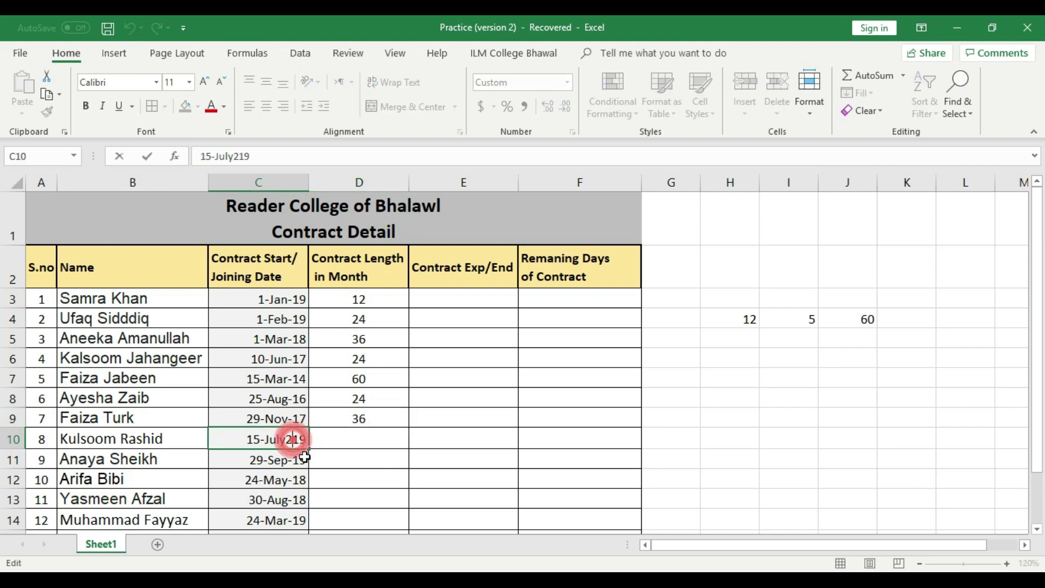
pyautogui.write('-')
pyautogui.press('Return')
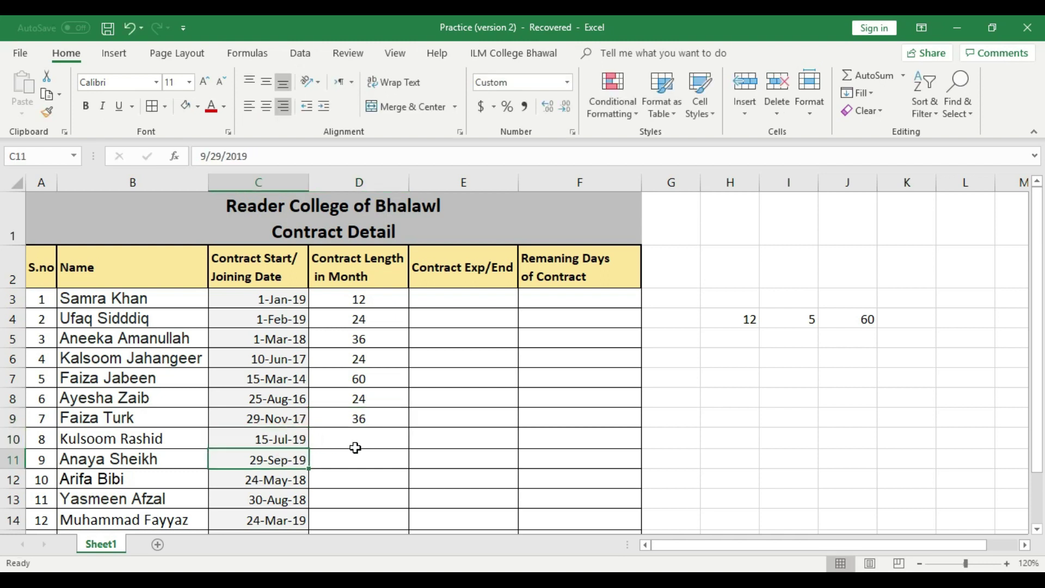
# Step: Enter contract lengths of 8 months in D10 and 7 months in D11, both centred horizontally
pyautogui.click(368, 440)
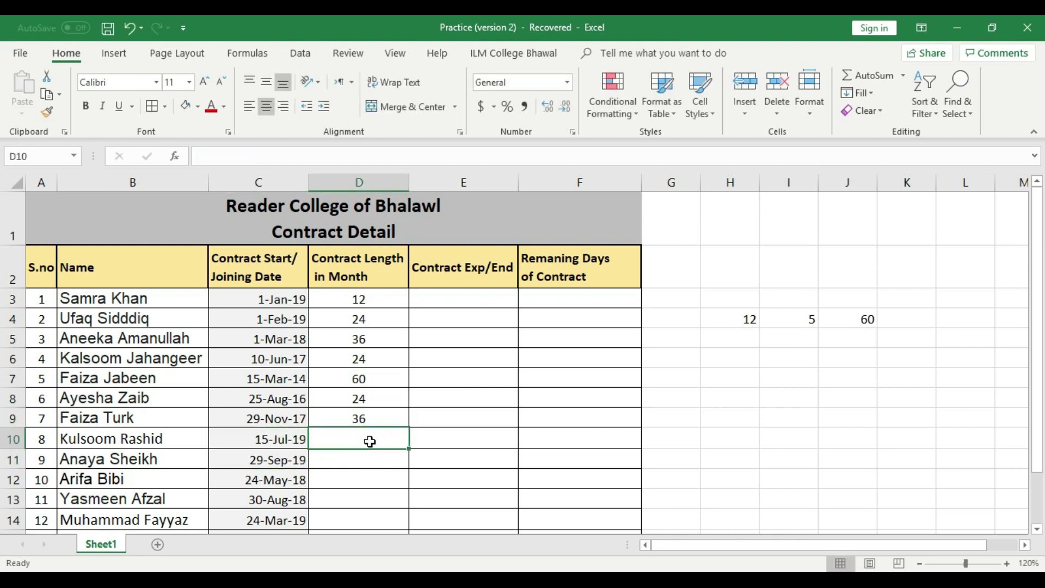
pyautogui.write('8')
pyautogui.click(368, 464)
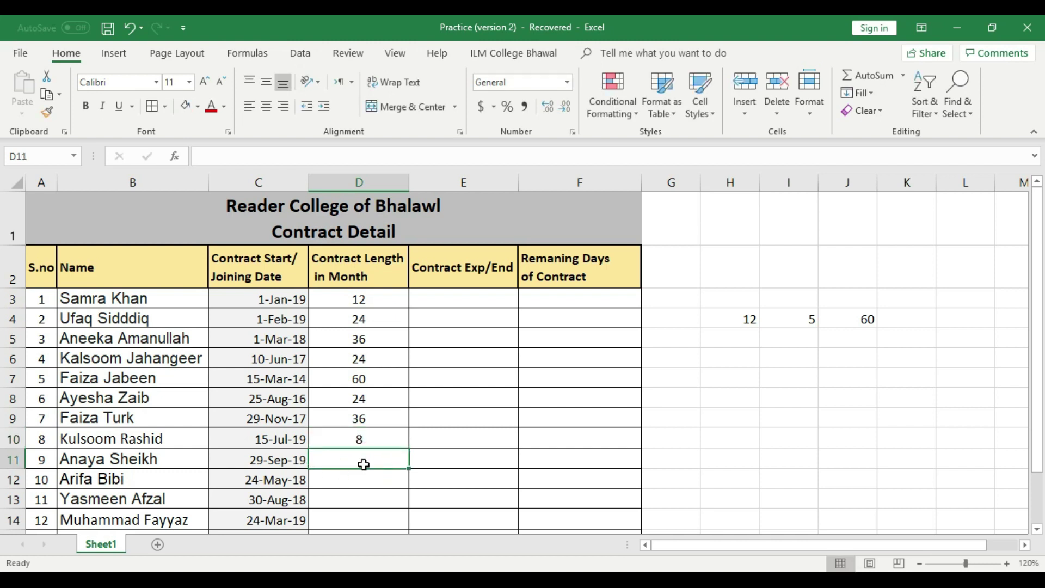
pyautogui.write('7')
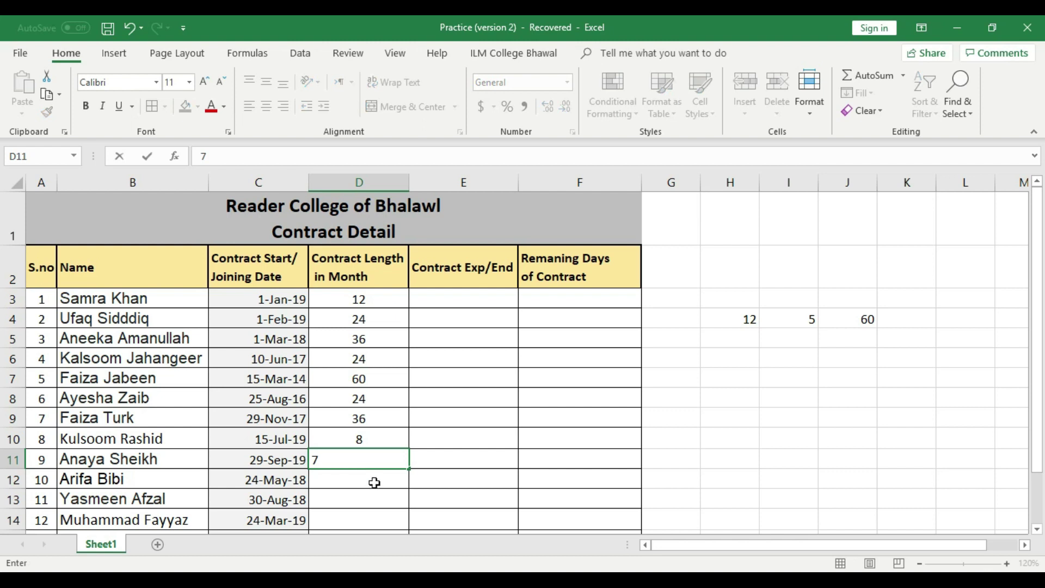
pyautogui.click(374, 479)
pyautogui.click(374, 460)
pyautogui.click(266, 107)
# Step: Enter a contract length of 14 months in D12 and centre it horizontally
pyautogui.click(360, 479)
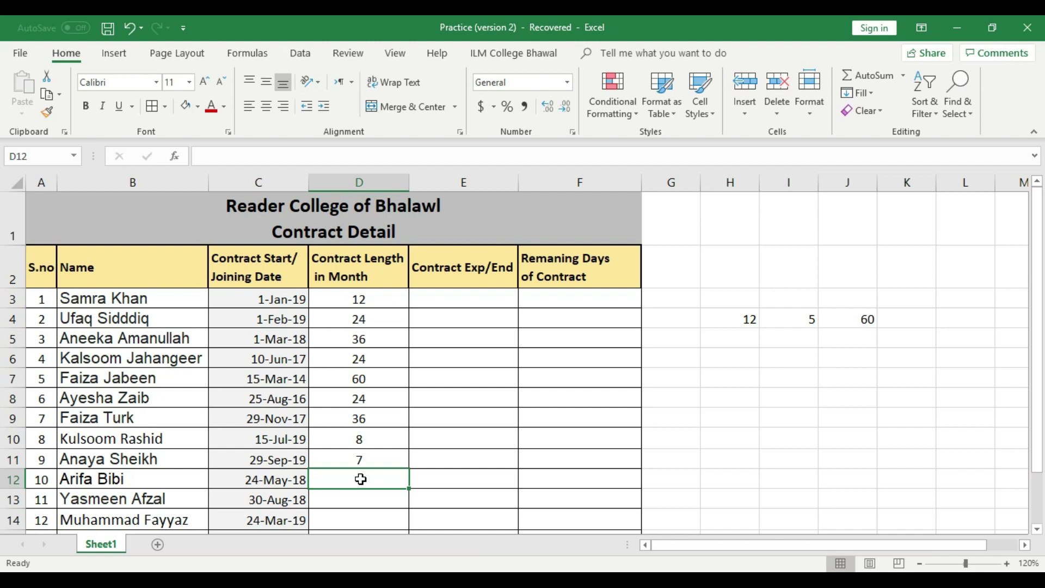
pyautogui.write('14')
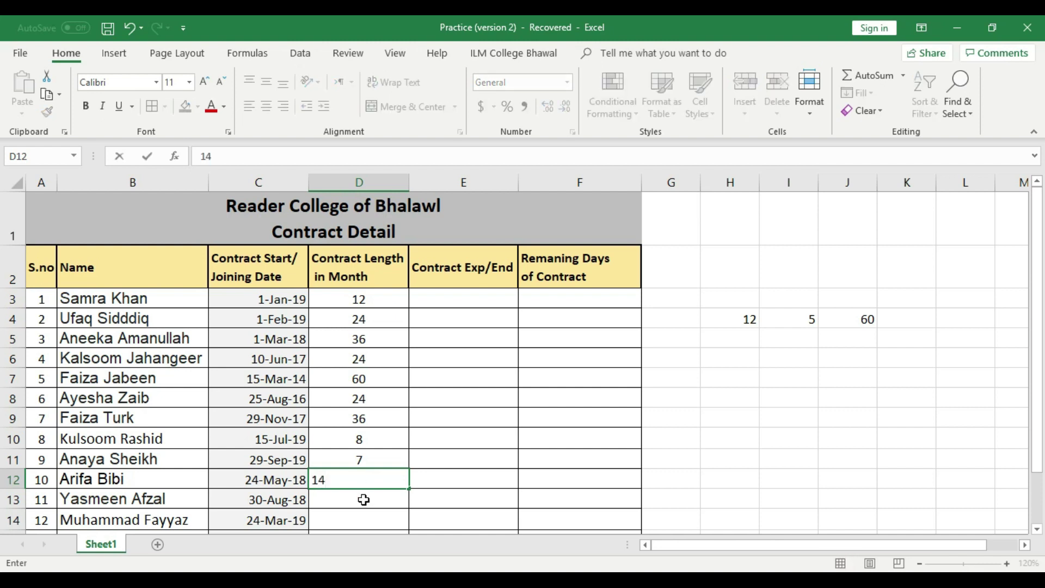
pyautogui.click(364, 500)
pyautogui.click(376, 480)
pyautogui.click(266, 106)
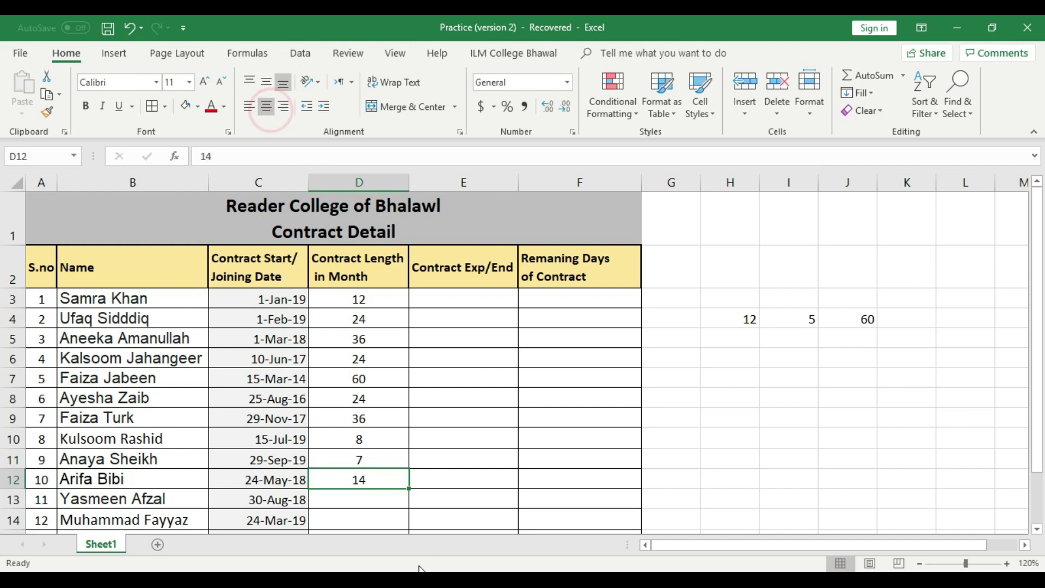
# Step: Enter a contract length of 24 months in D13 and centre it horizontally
pyautogui.click(374, 497)
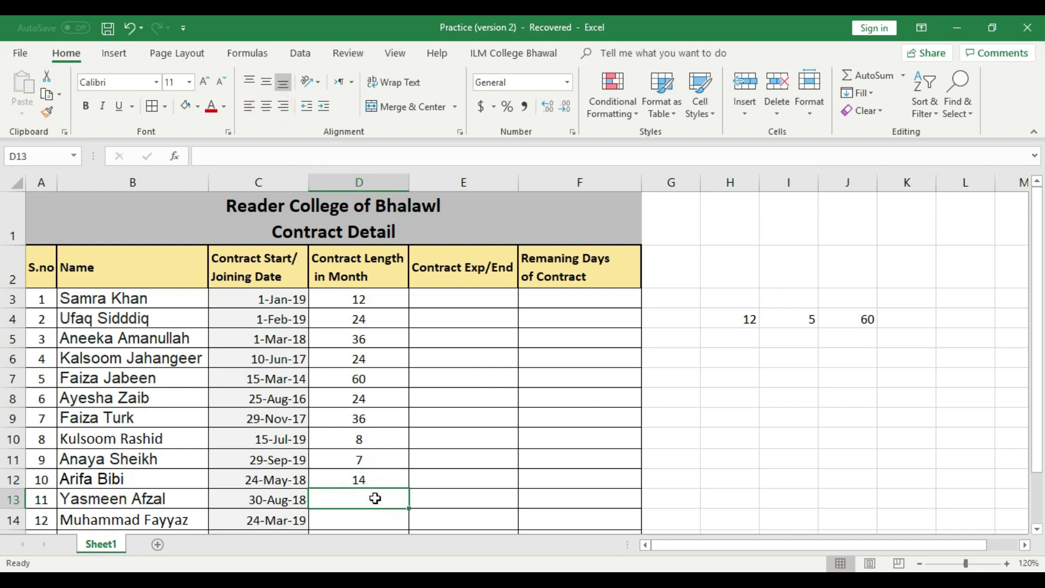
pyautogui.write('24')
pyautogui.click(381, 476)
pyautogui.click(381, 497)
pyautogui.click(266, 106)
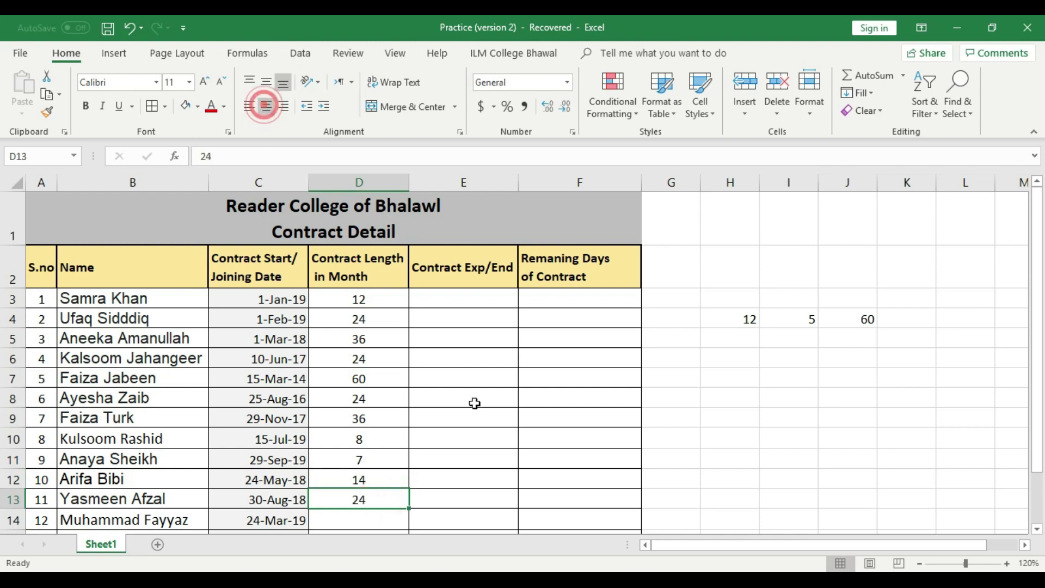
# Step: Enter a contract length of 5 months in D14 and centre it horizontally
pyautogui.scroll(-1, 474, 403)
pyautogui.click(379, 398)
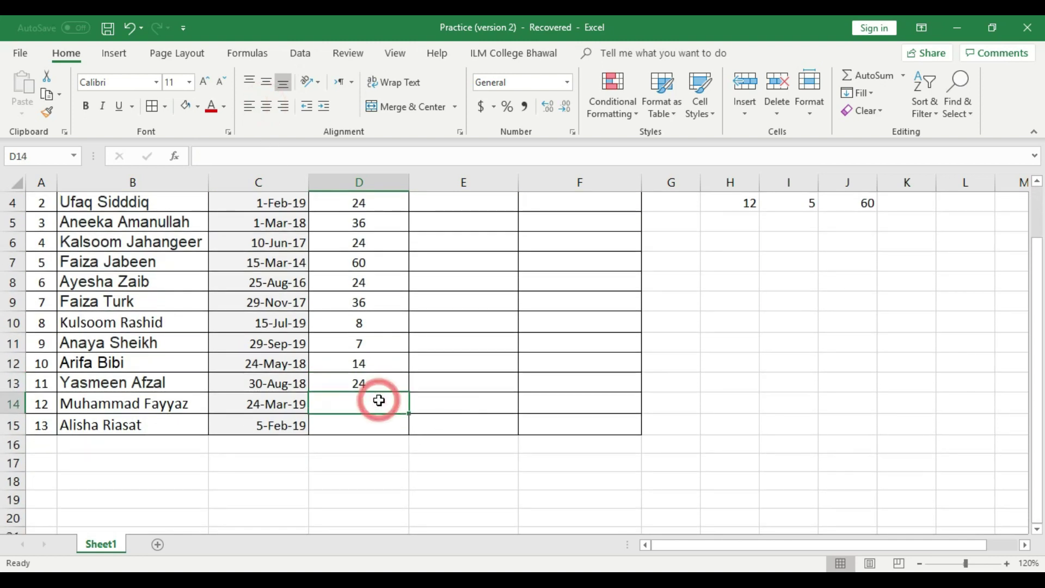
pyautogui.write('5')
pyautogui.click(378, 430)
pyautogui.click(381, 402)
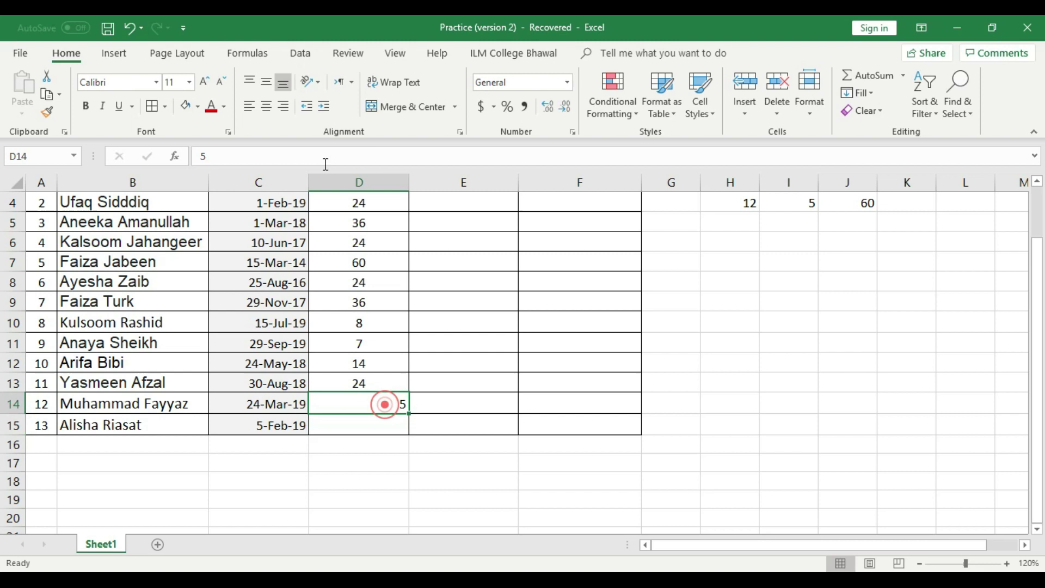
pyautogui.click(267, 106)
# Step: Enter a contract length of 11 months in D15 and centre it horizontally
pyautogui.click(369, 424)
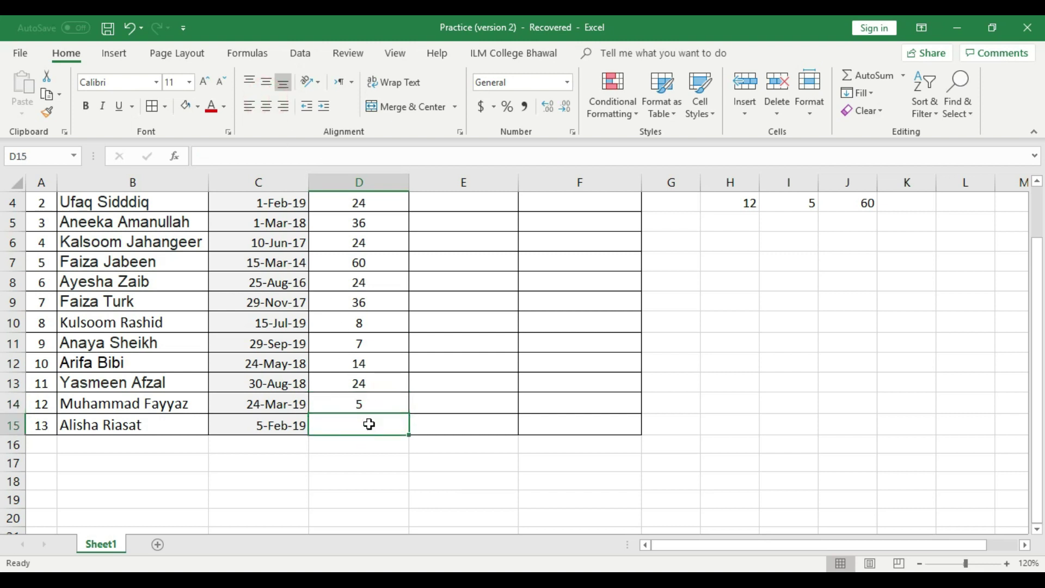
pyautogui.write('11')
pyautogui.click(361, 445)
pyautogui.click(373, 423)
pyautogui.click(266, 106)
# Step: Clear the scratch calculation from cells H4:J4 beside the contract table
pyautogui.scroll(1, 432, 322)
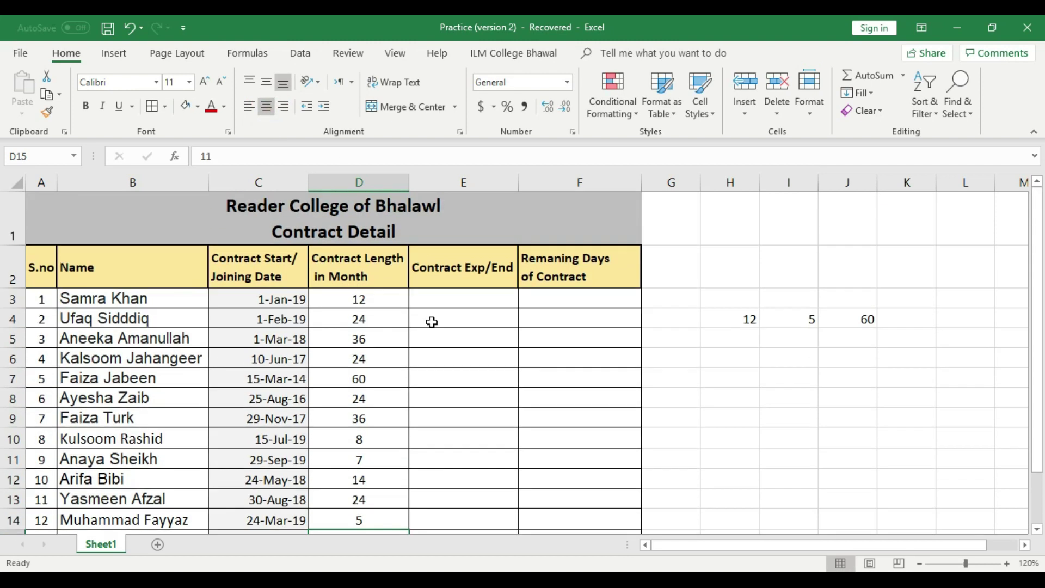
pyautogui.moveTo(724, 314); pyautogui.dragTo(846, 311)
pyautogui.press('Delete')
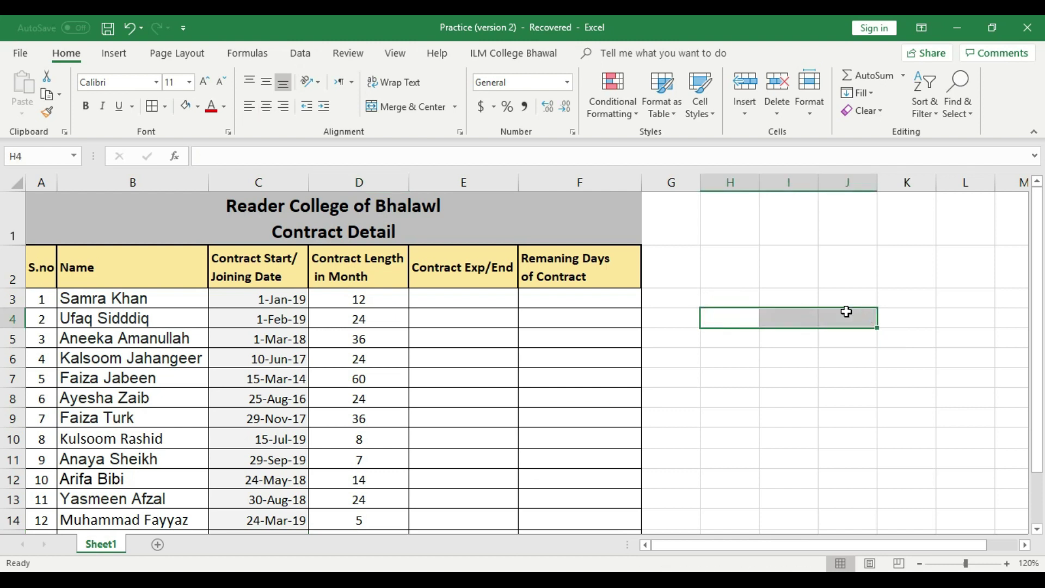
pyautogui.click(351, 300)
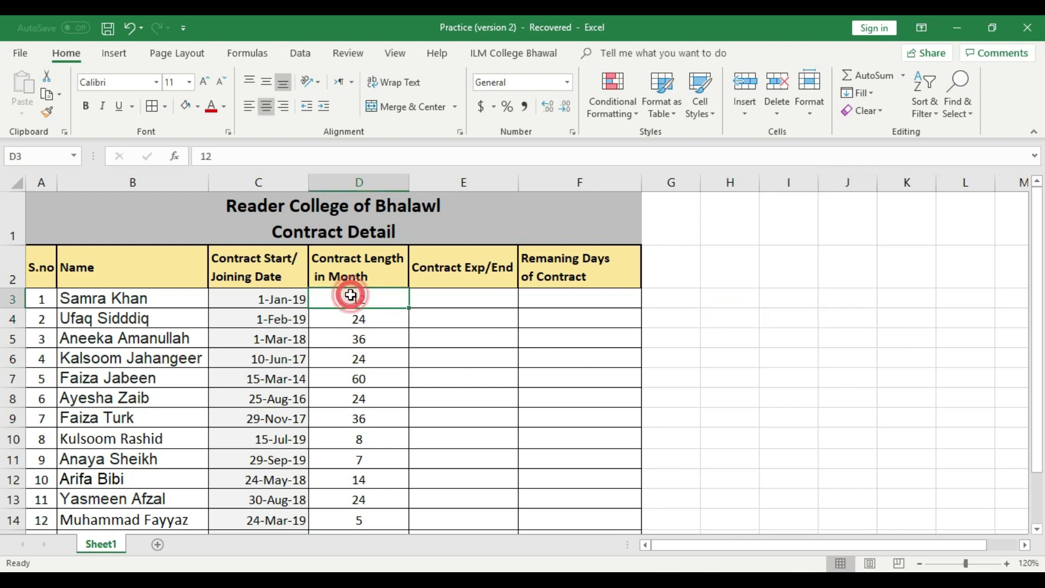
# Step: Split the E2 header onto two lines, with "Contract" above "Exp/End"
pyautogui.click(261, 304)
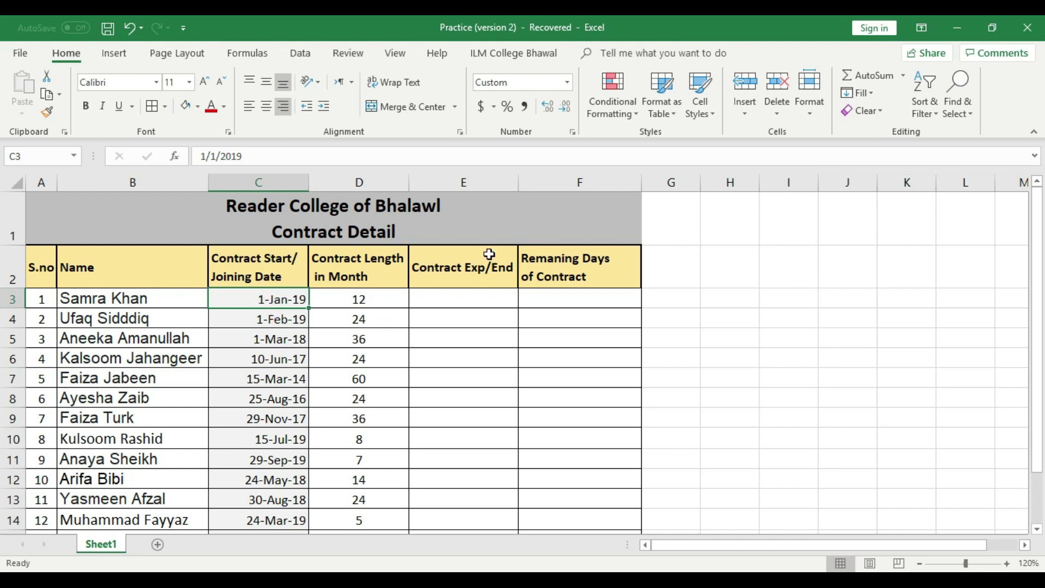
pyautogui.click(481, 293)
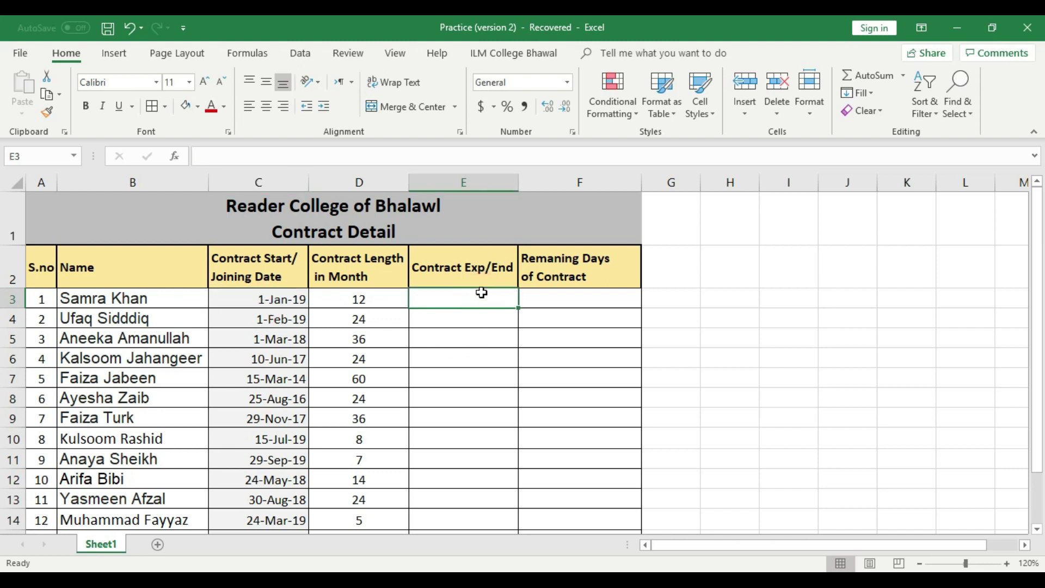
pyautogui.doubleClick(465, 267)
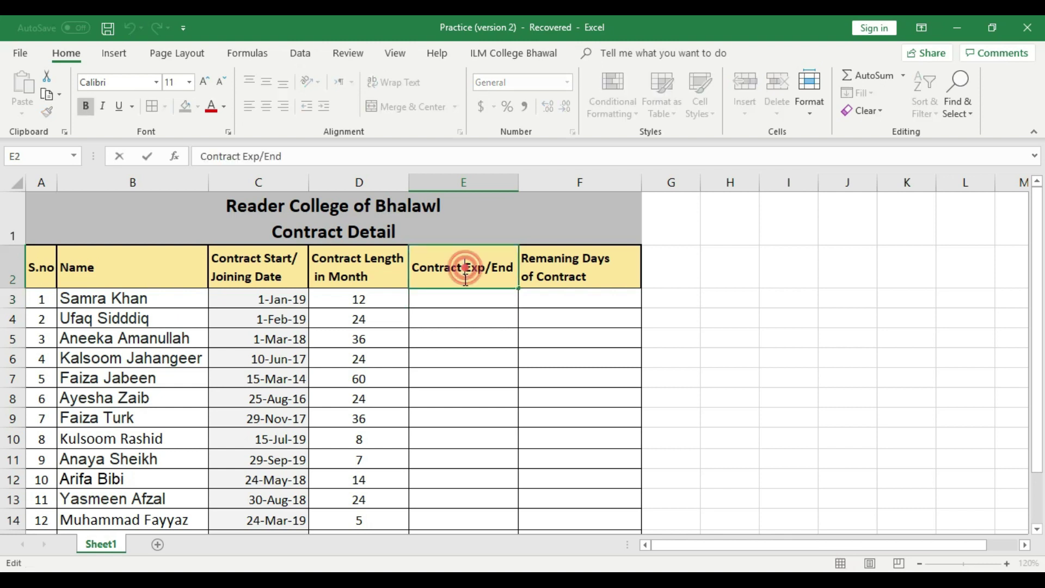
pyautogui.hotkey('alt', 'Return')
pyautogui.click(489, 331)
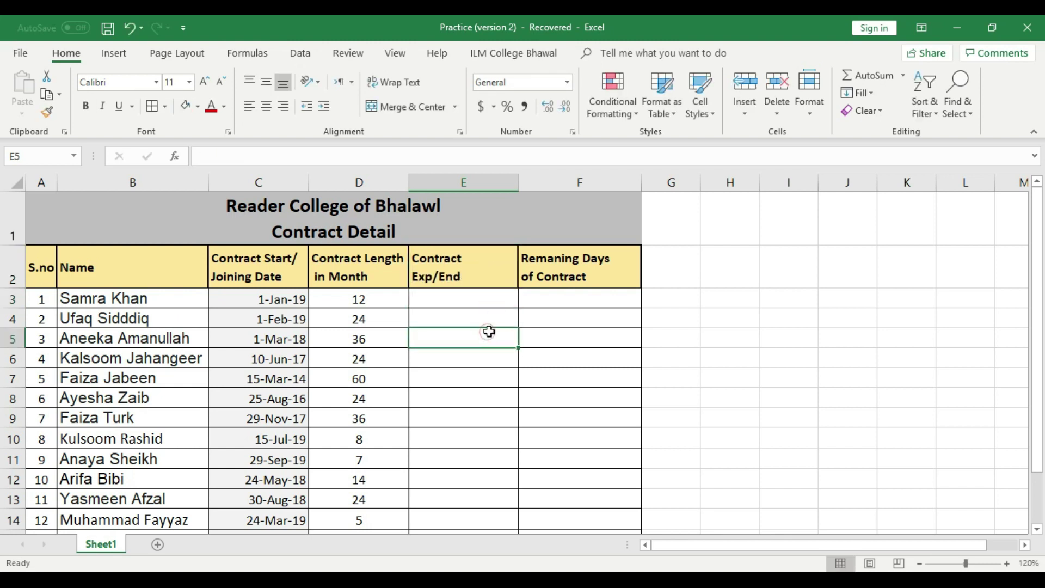
# Step: Widen the Contract Exp/End column
pyautogui.doubleClick(518, 183)
pyautogui.moveTo(471, 180); pyautogui.dragTo(570, 180)
pyautogui.click(284, 303)
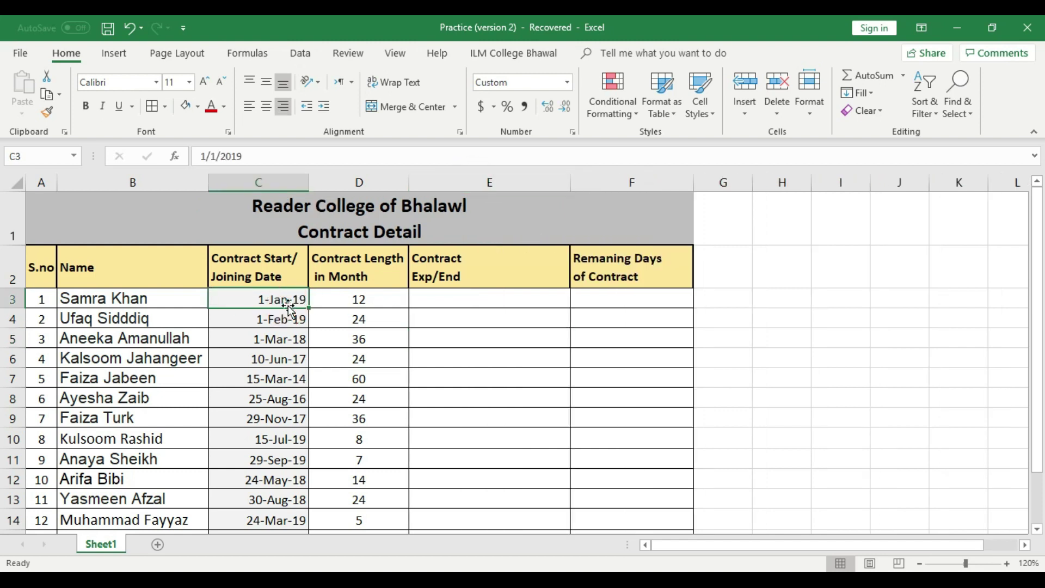
pyautogui.click(489, 298)
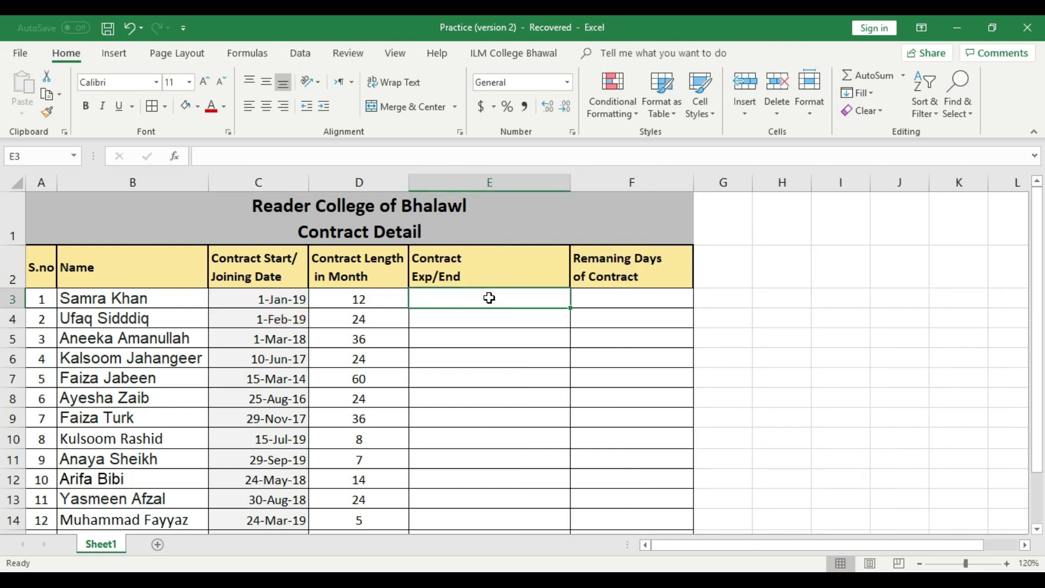
pyautogui.click(490, 385)
# Step: Fill the contract expiry cells E3:E15 and the start date cells C3:C15 with the same medium grey
pyautogui.moveTo(481, 298); pyautogui.dragTo(483, 490)
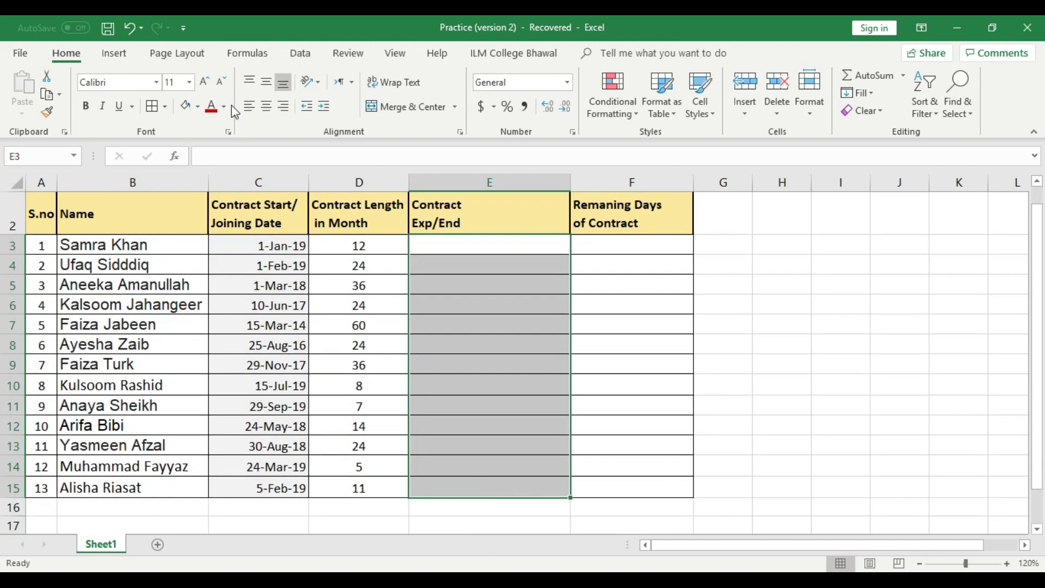
pyautogui.click(197, 107)
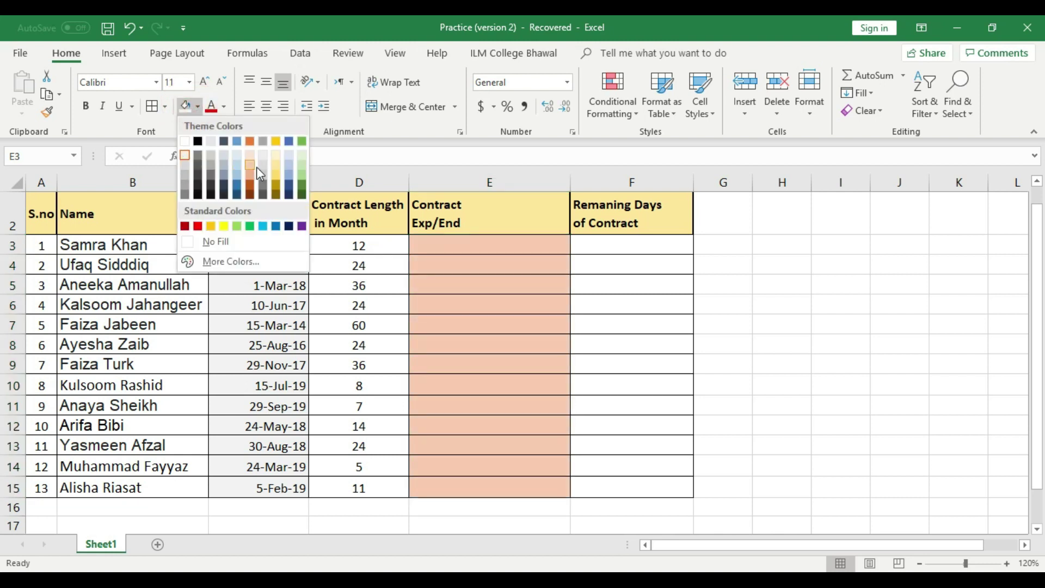
pyautogui.click(185, 173)
pyautogui.moveTo(240, 247); pyautogui.dragTo(302, 480)
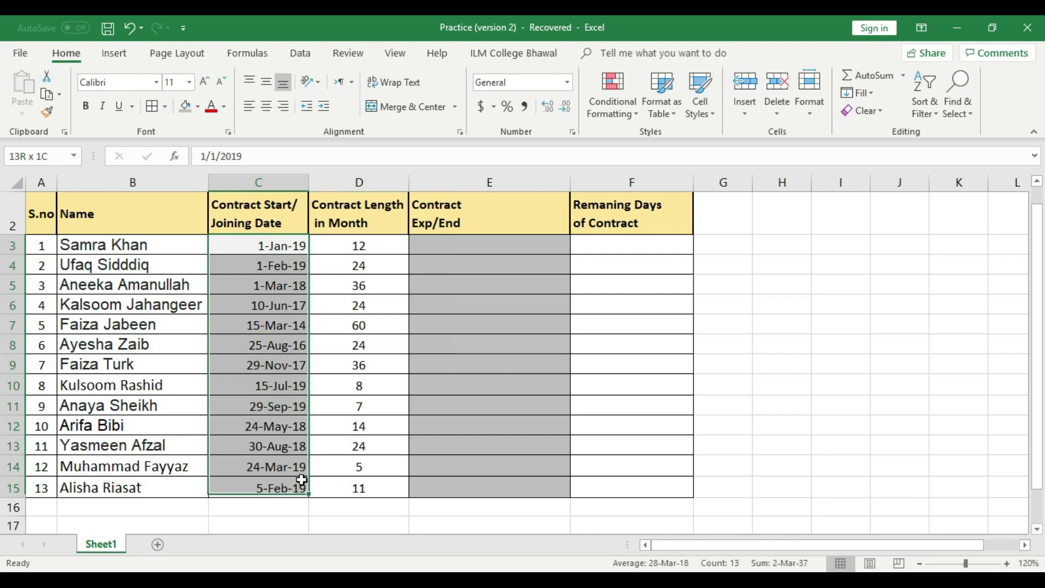
pyautogui.click(185, 106)
pyautogui.click(520, 406)
pyautogui.scroll(1, 521, 400)
pyautogui.click(460, 301)
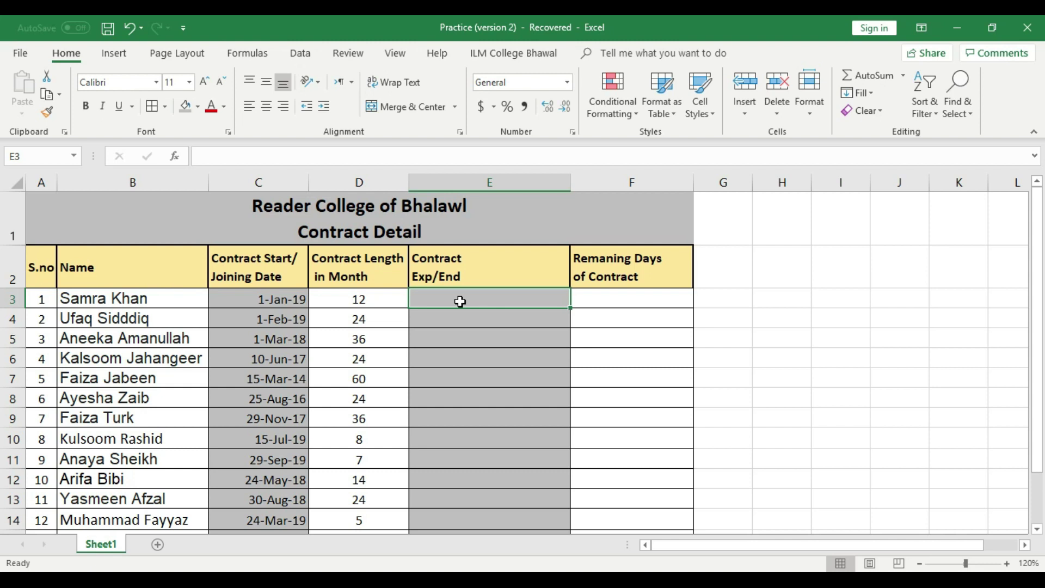
pyautogui.write('=')
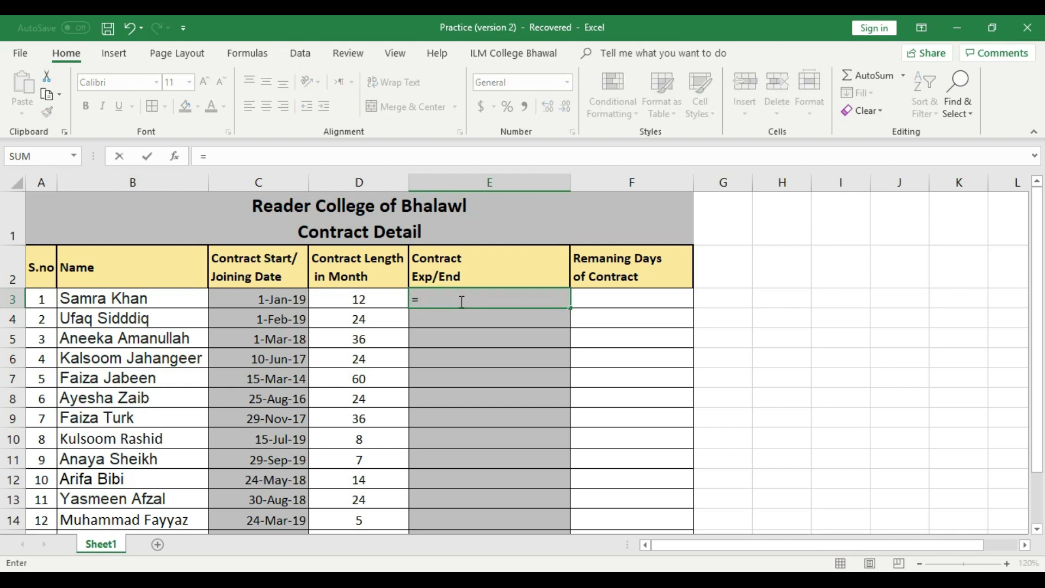
pyautogui.press('Escape')
pyautogui.click(485, 378)
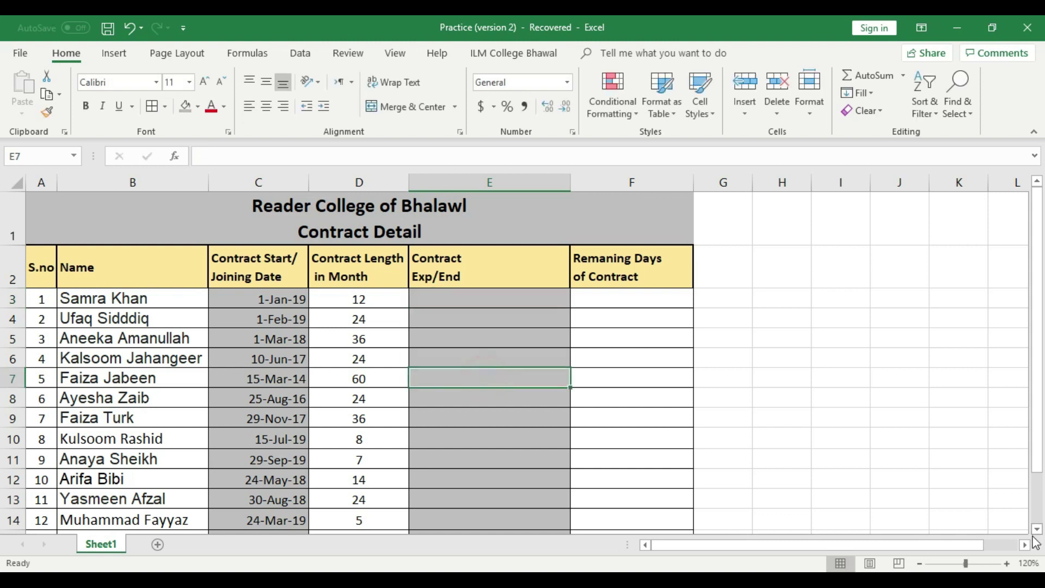
# Step: Enter the formula =EDATE(C3,D3) in E3 to calculate the contract expiry from the start date and length in months
pyautogui.click(1007, 564)
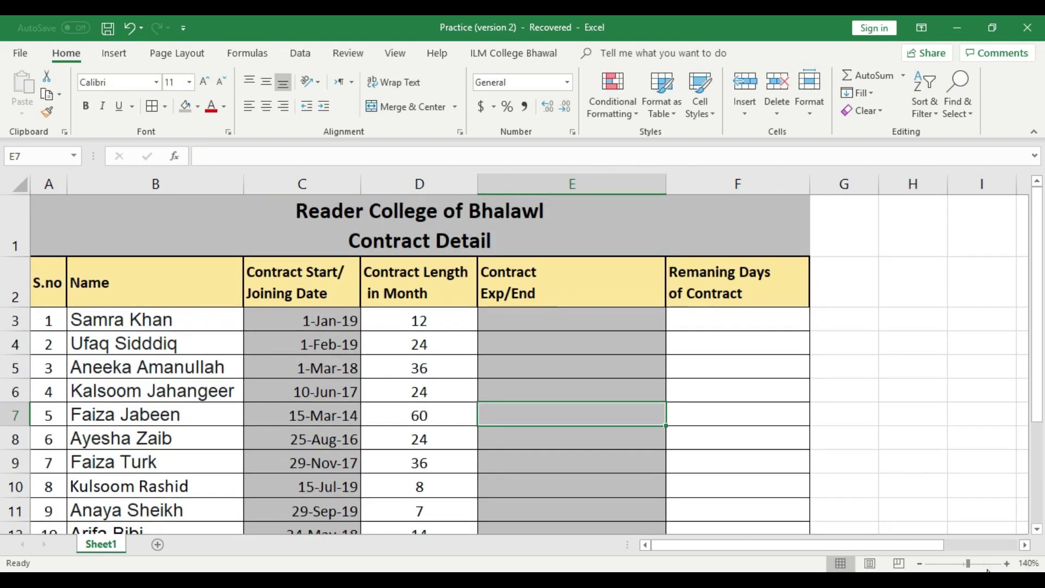
pyautogui.click(1007, 563)
pyautogui.click(1007, 564)
pyautogui.scroll(1, 844, 490)
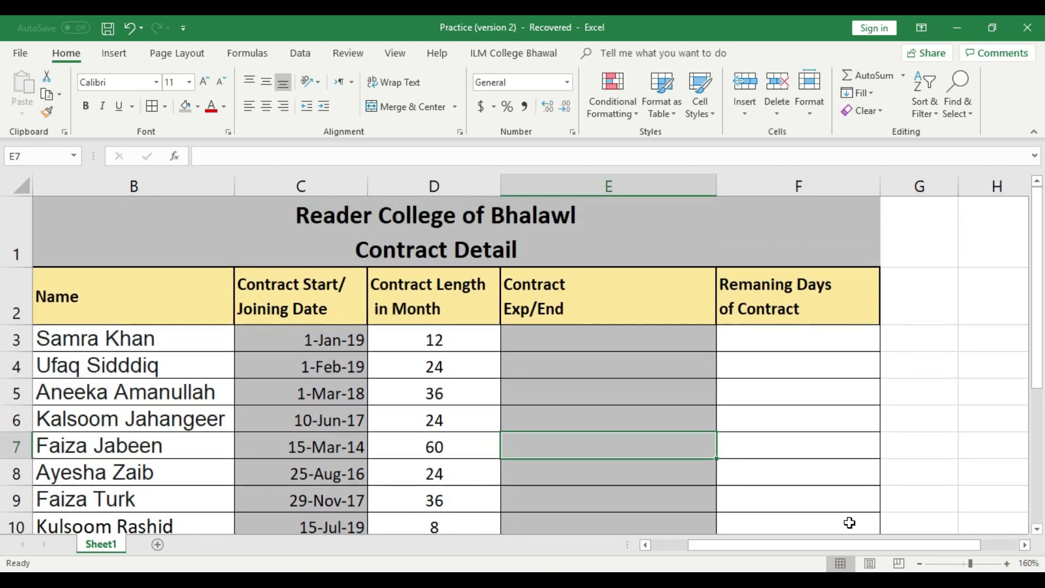
pyautogui.moveTo(837, 545); pyautogui.dragTo(801, 544)
pyautogui.click(615, 339)
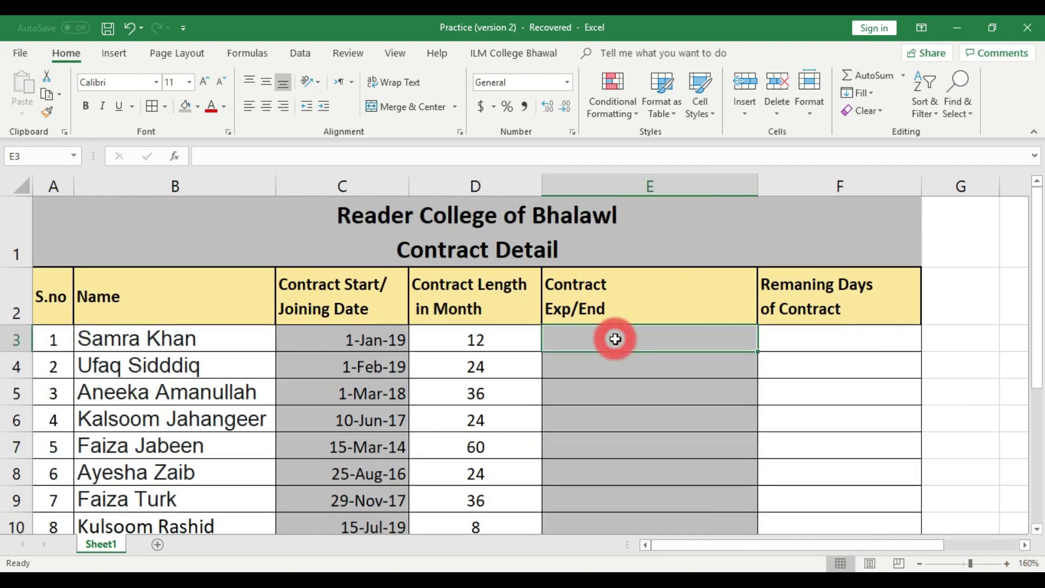
pyautogui.write('=')
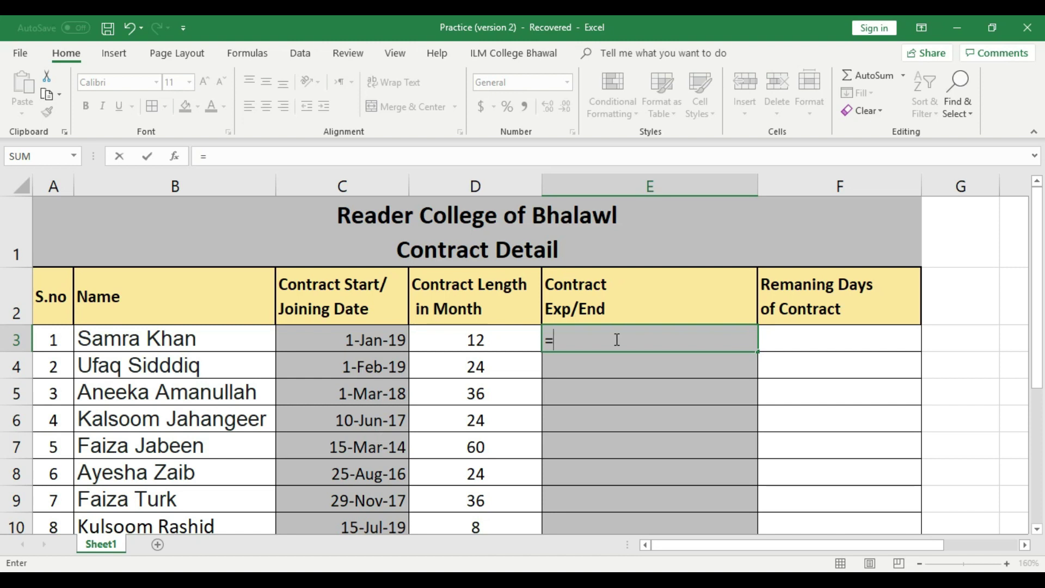
pyautogui.write('e')
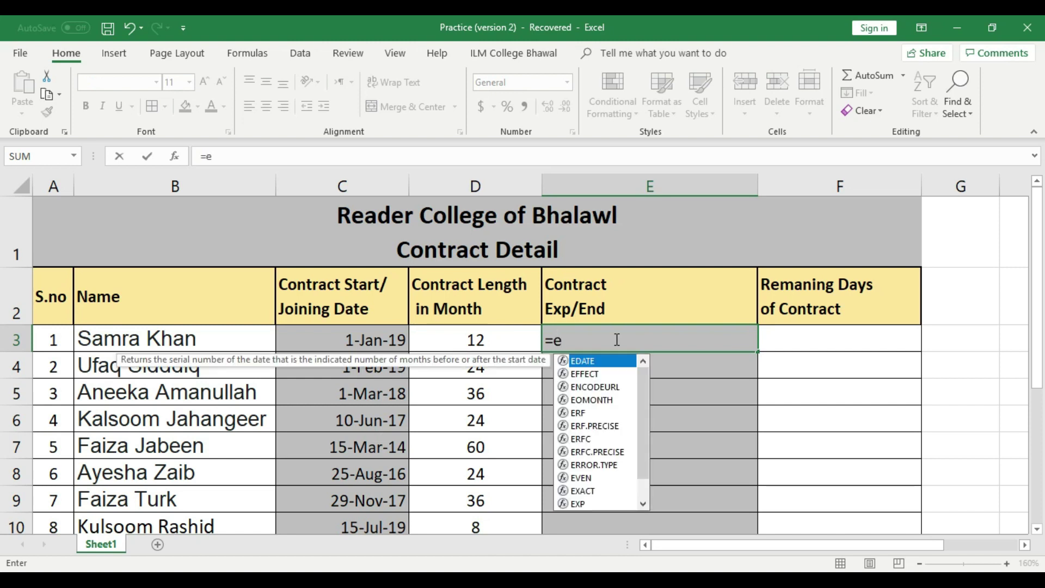
pyautogui.write('date')
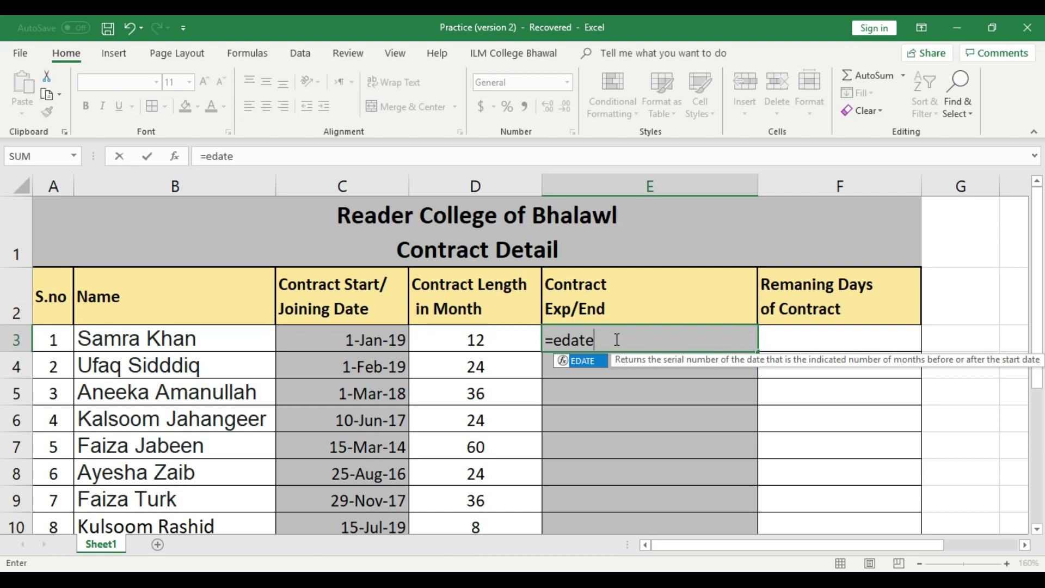
pyautogui.write('(')
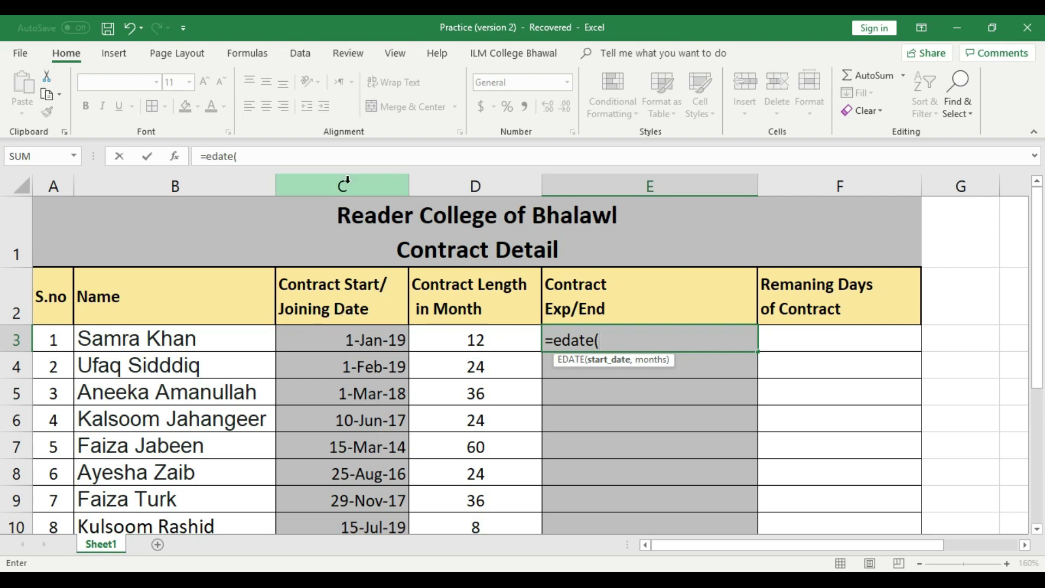
pyautogui.click(355, 338)
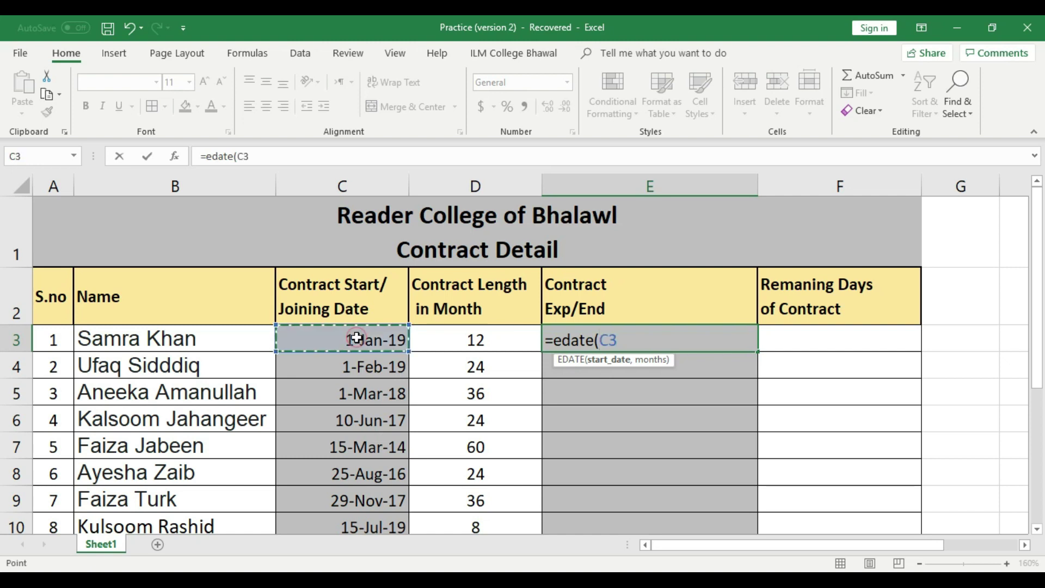
pyautogui.write(',')
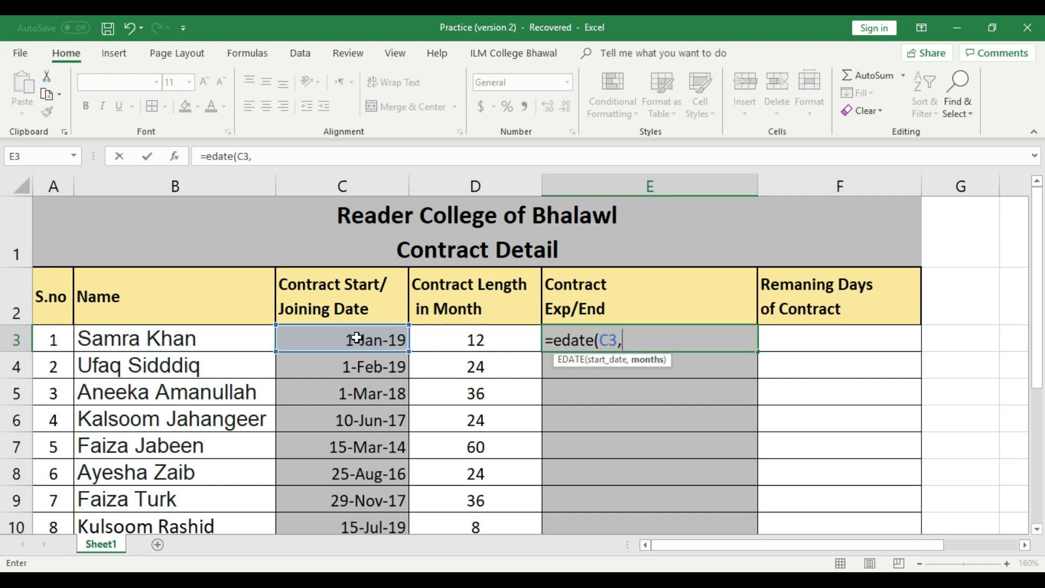
pyautogui.click(496, 340)
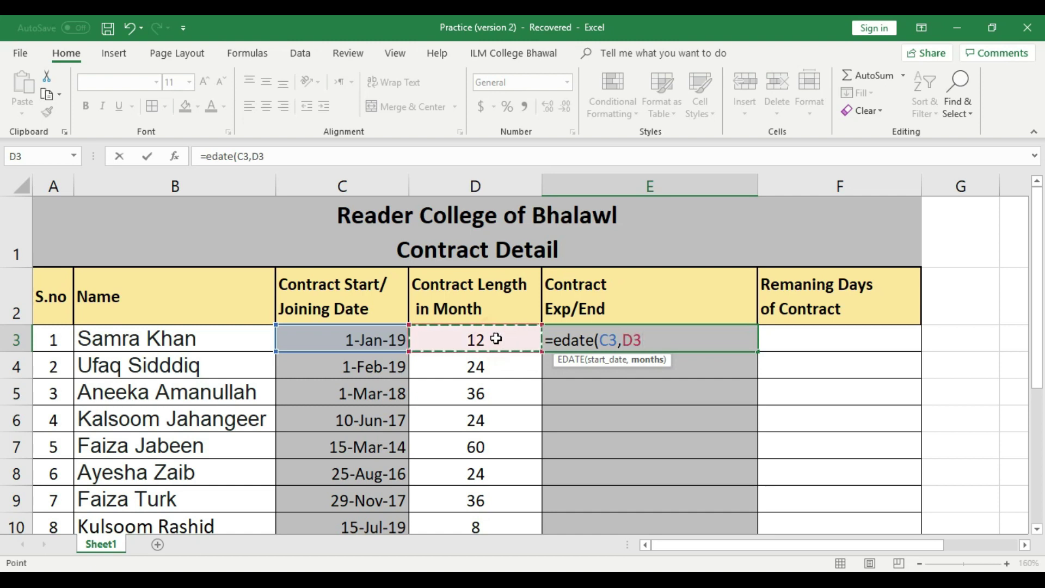
pyautogui.write(')')
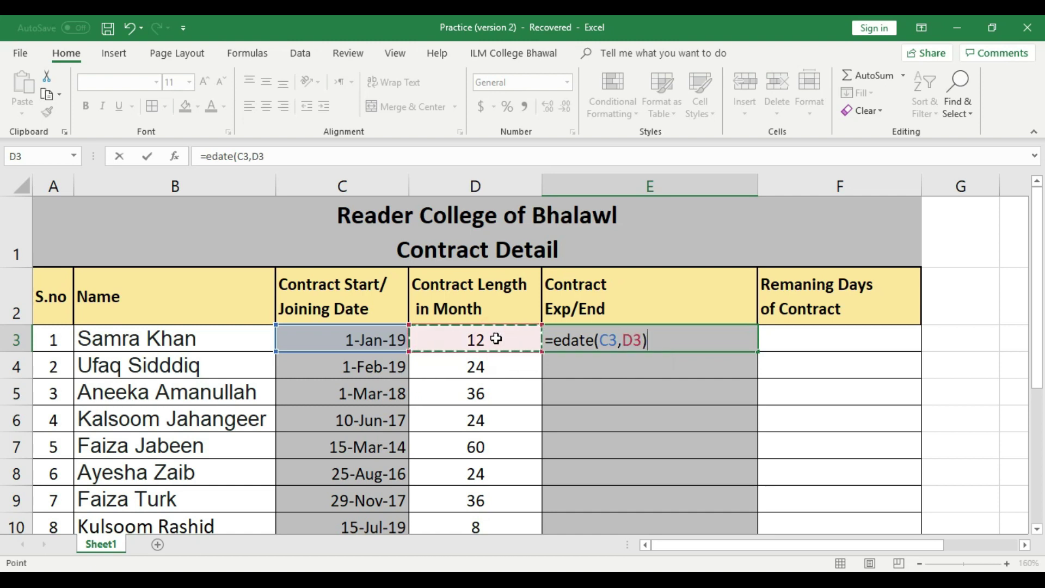
pyautogui.press('Return')
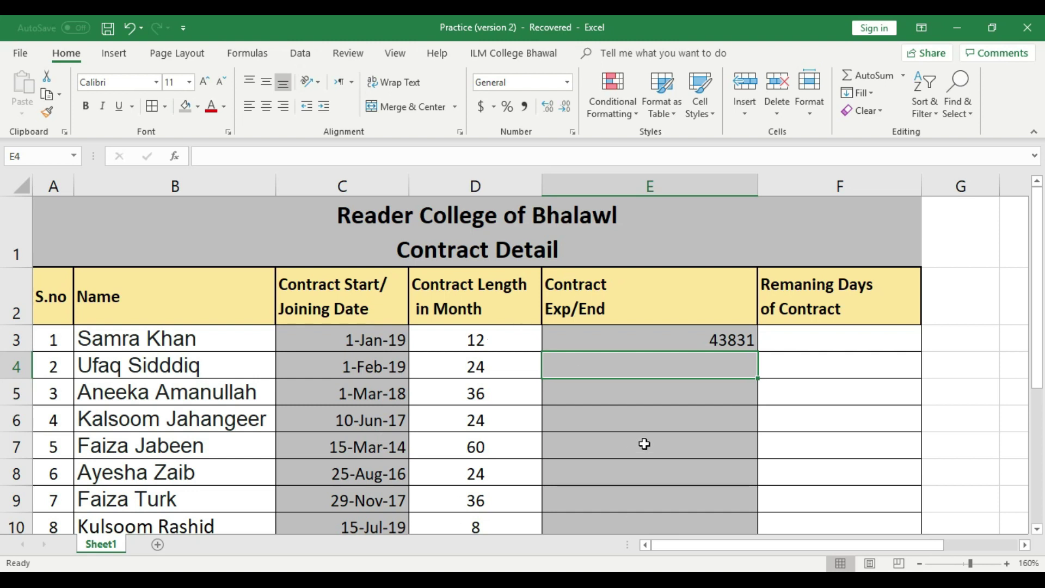
# Step: Format E3 as a date showing the day, abbreviated month and two-digit year
pyautogui.click(699, 388)
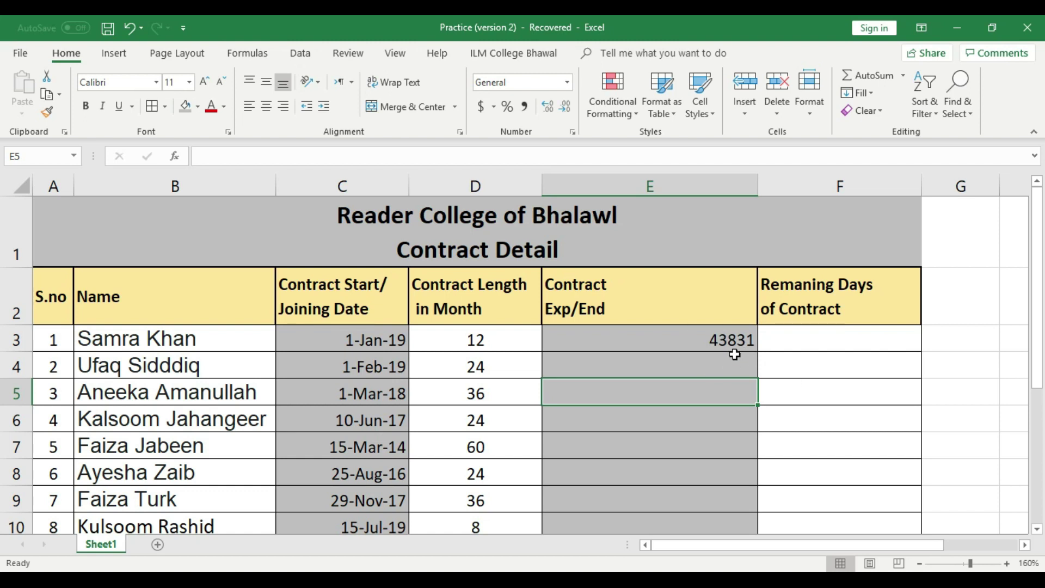
pyautogui.click(723, 340)
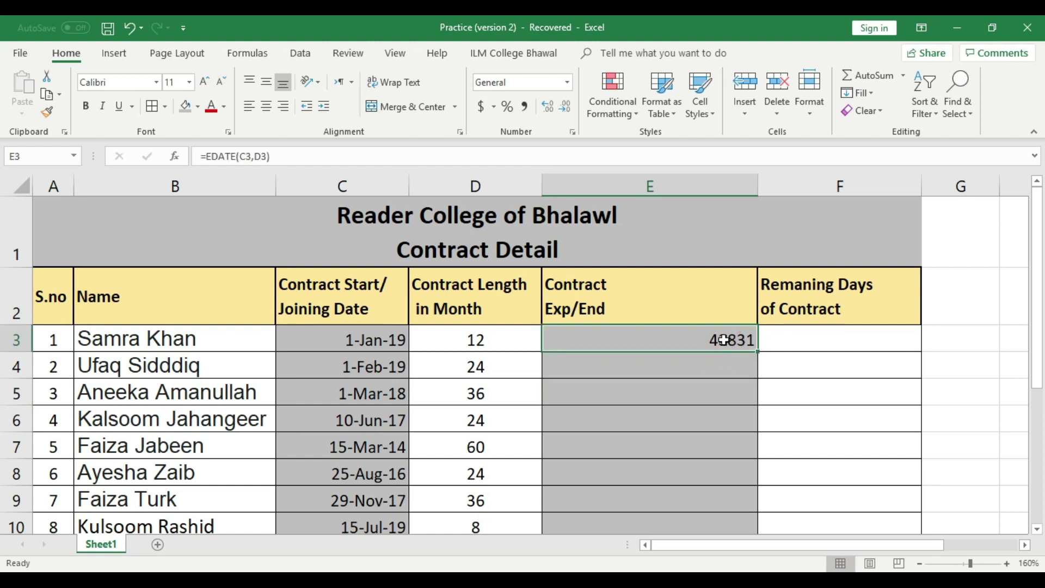
pyautogui.rightClick(724, 340)
pyautogui.rightClick(680, 338)
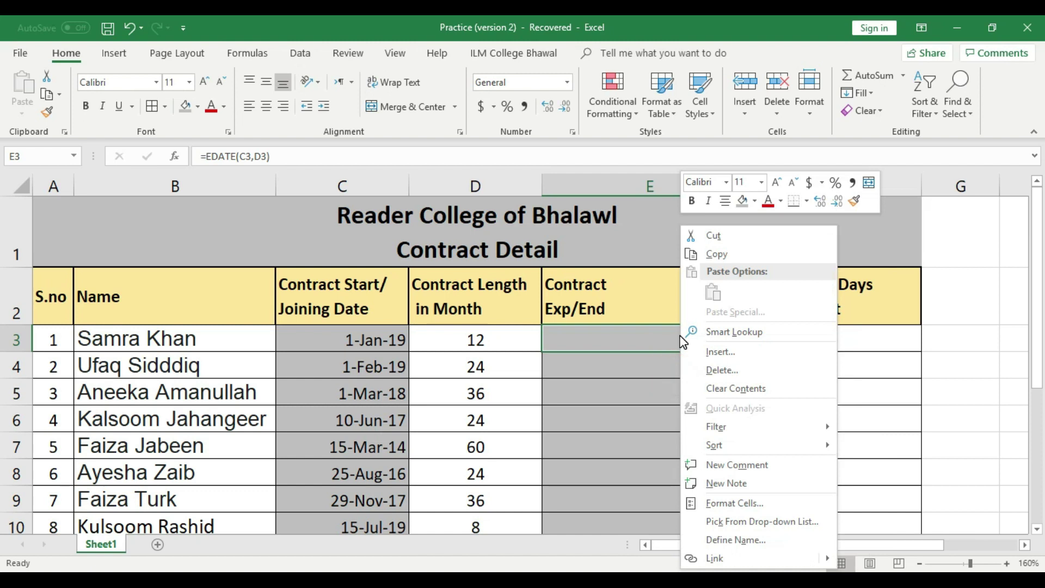
pyautogui.click(744, 501)
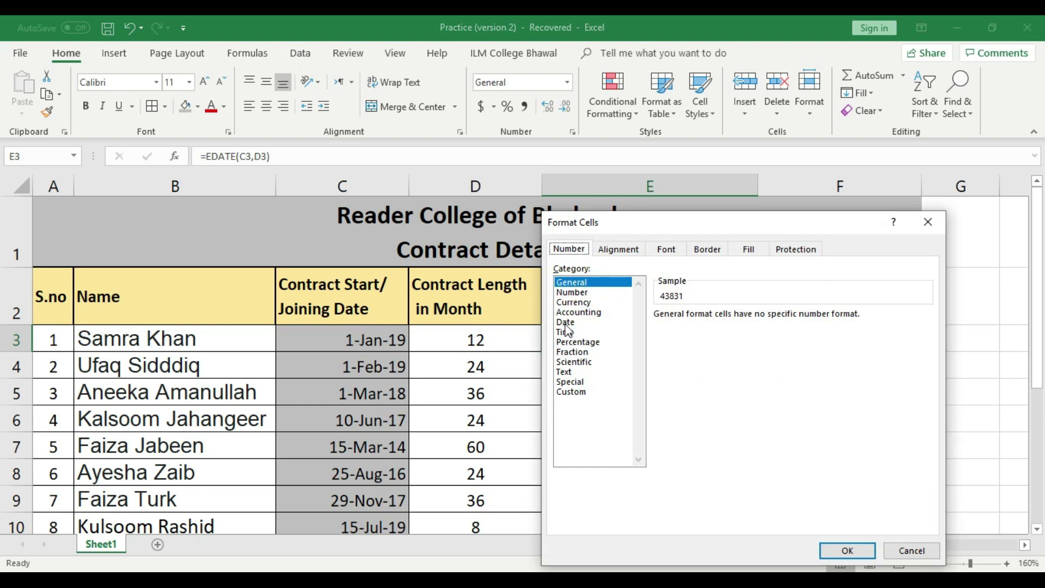
pyautogui.click(566, 322)
pyautogui.click(926, 386)
pyautogui.click(926, 386)
pyautogui.click(692, 377)
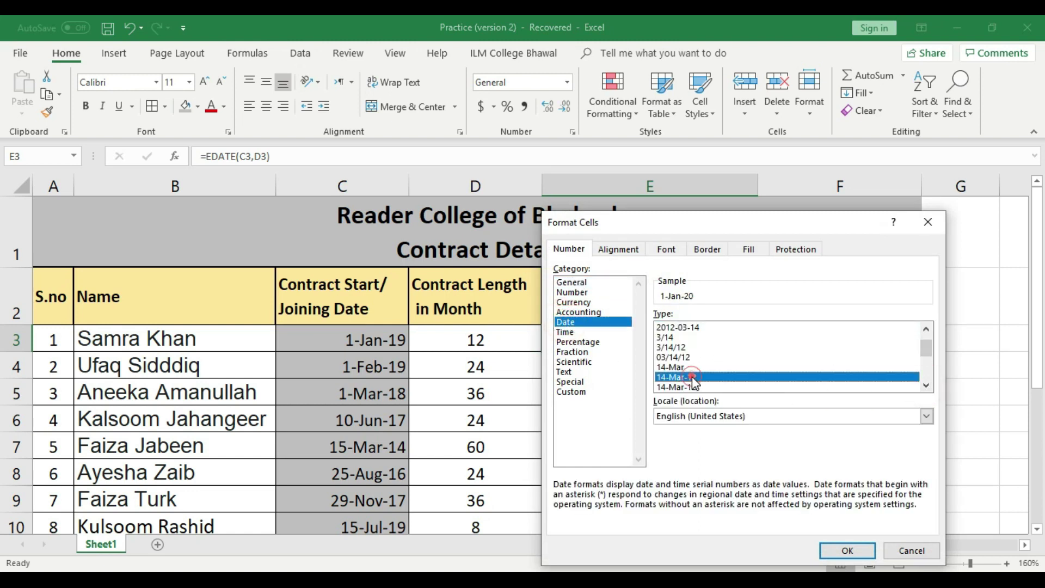
pyautogui.click(854, 551)
pyautogui.click(718, 412)
# Step: Centre the expiry date in E3 horizontally and autofit the width of column E
pyautogui.click(710, 336)
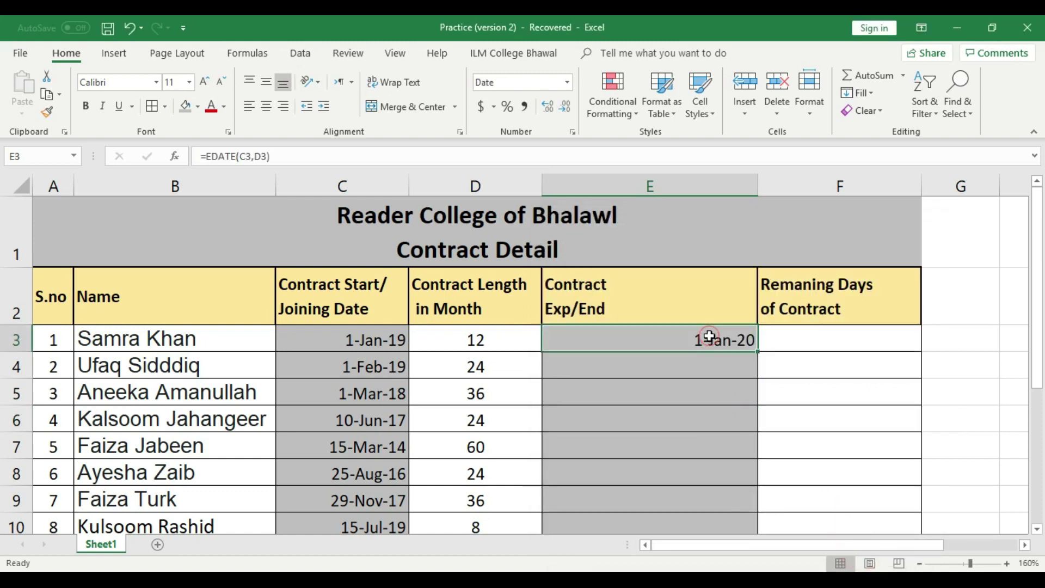
pyautogui.click(266, 106)
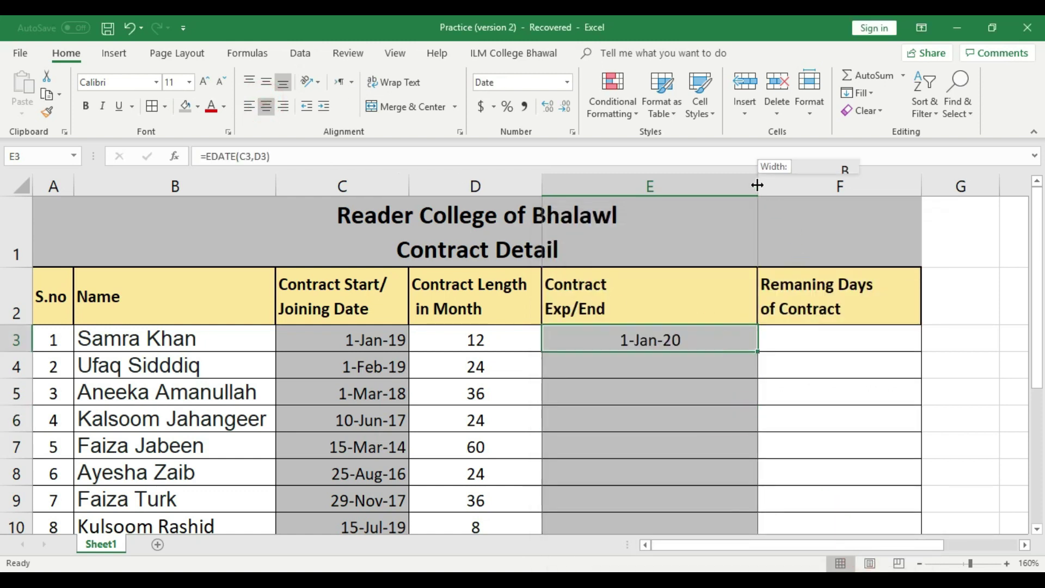
pyautogui.doubleClick(758, 186)
pyautogui.click(630, 392)
pyautogui.click(360, 340)
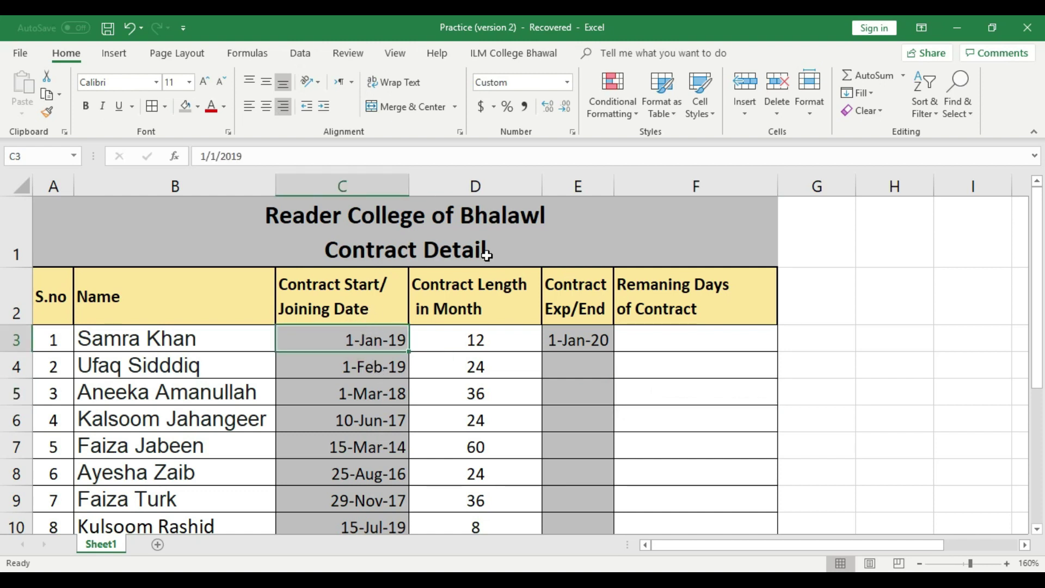
pyautogui.click(518, 343)
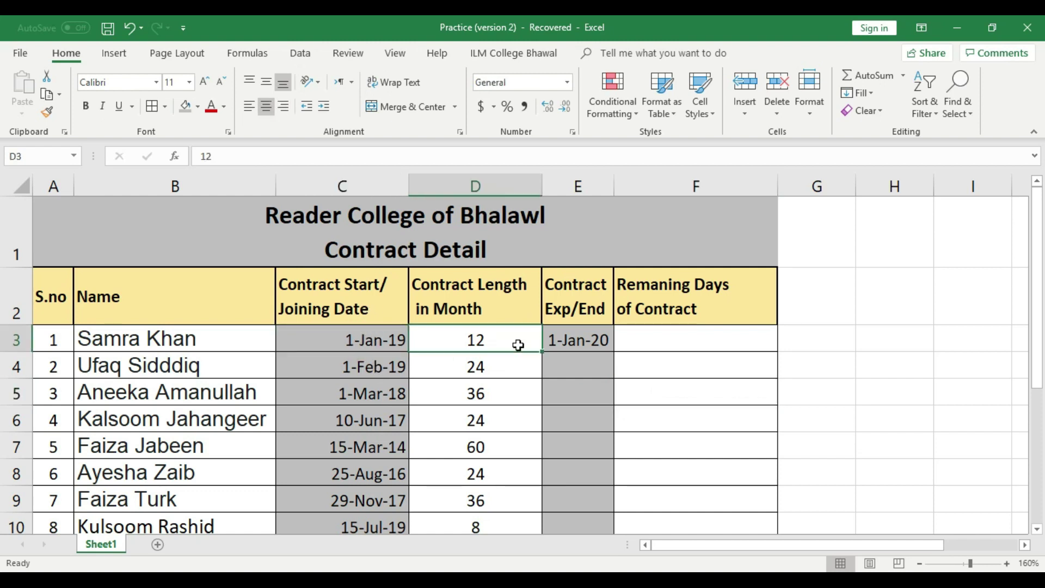
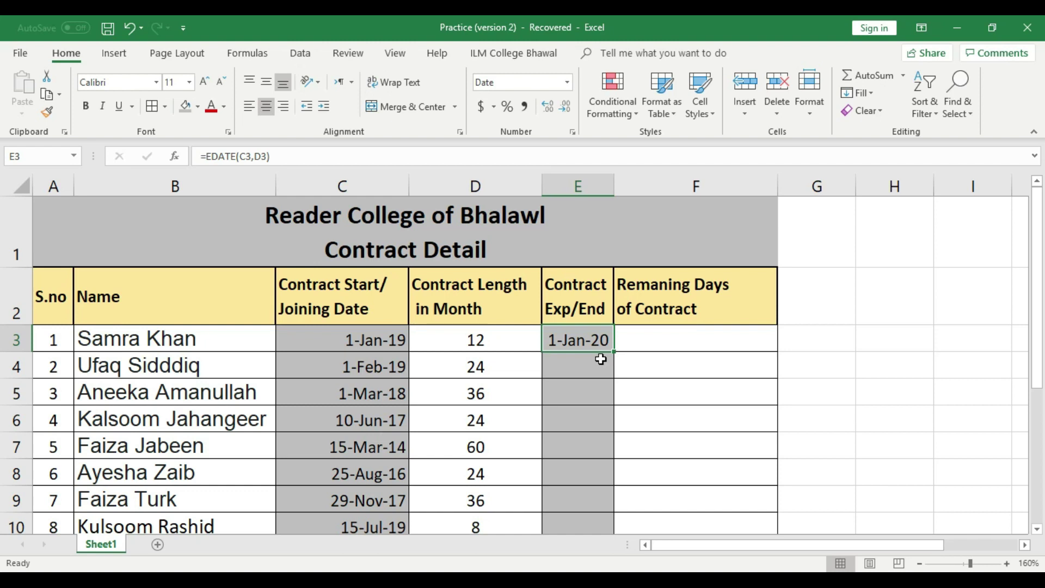
pyautogui.click(387, 333)
pyautogui.click(497, 340)
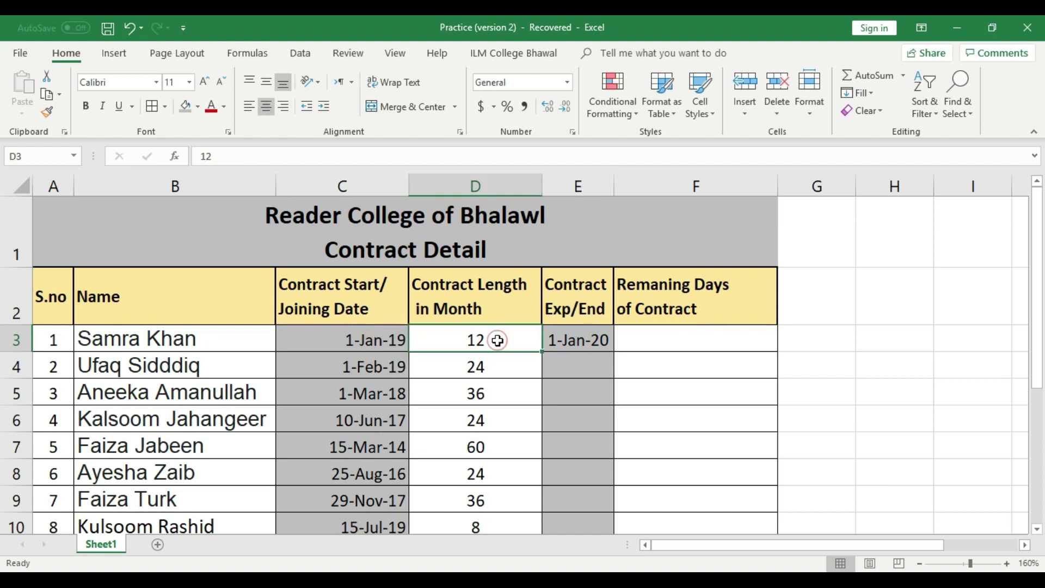
# Step: Copy the EDATE formula from E3 down through E15 and autofit the width of column E
pyautogui.click(593, 332)
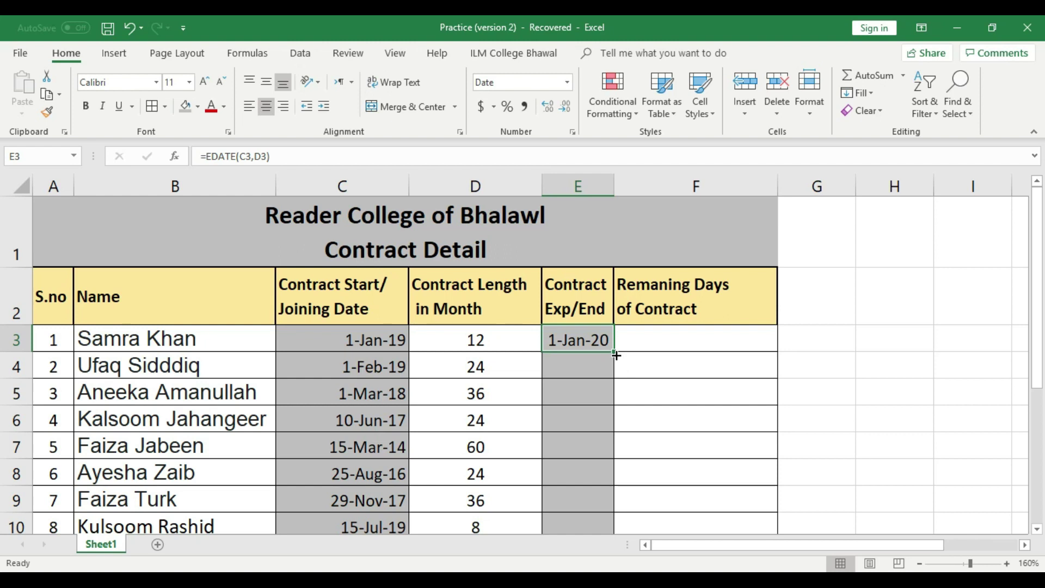
pyautogui.moveTo(614, 351); pyautogui.dragTo(607, 493)
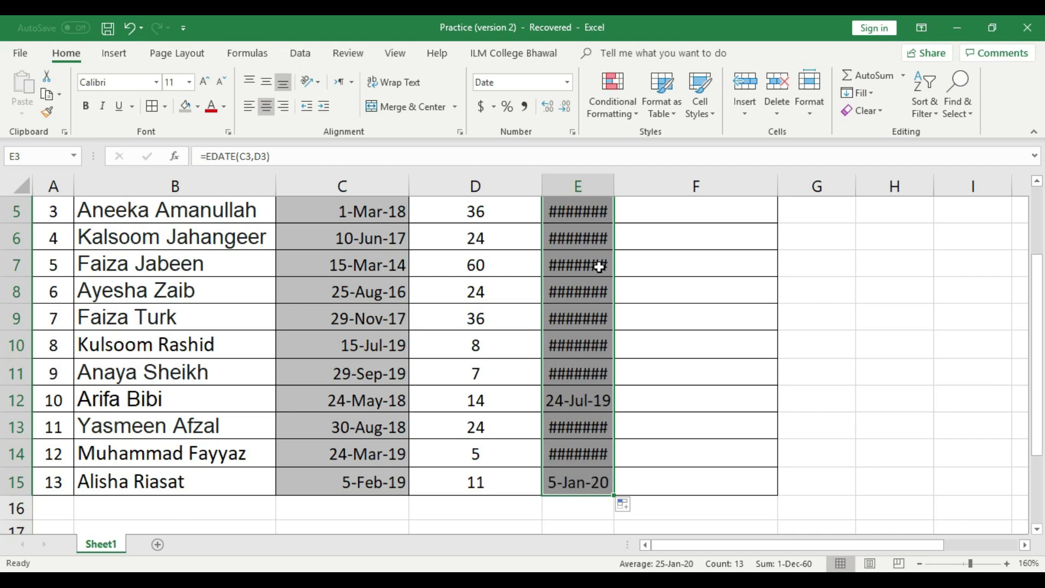
pyautogui.scroll(2, 661, 380)
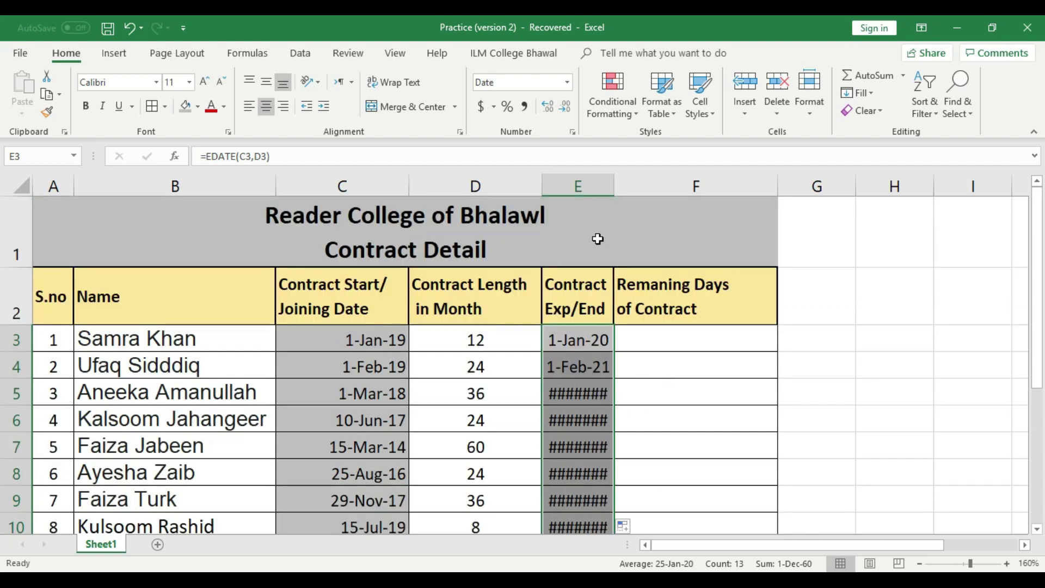
pyautogui.doubleClick(614, 186)
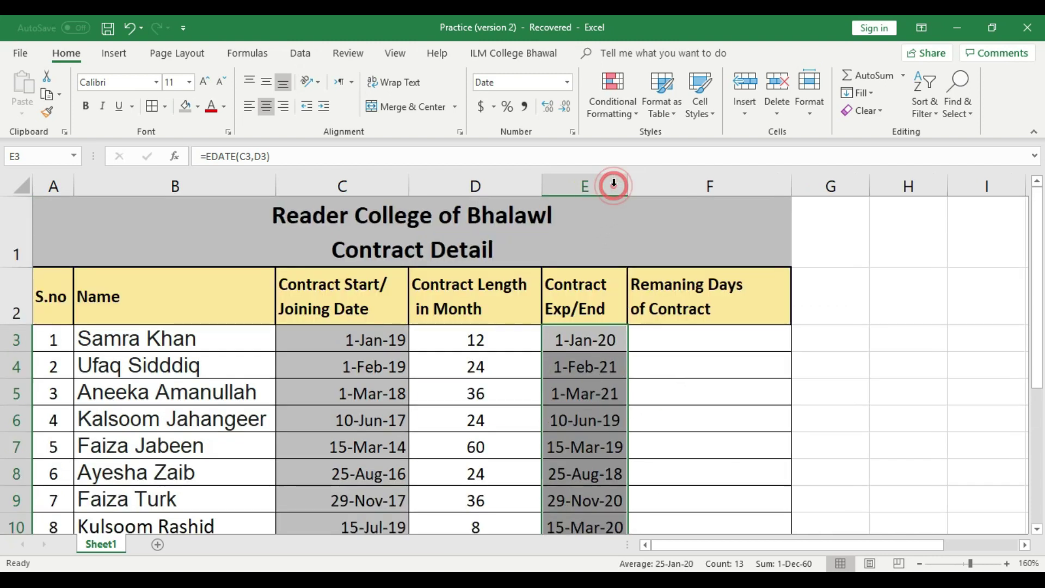
pyautogui.click(700, 466)
# Step: Check the expiry dates in rows 3 to 6 against their contract start dates and lengths in months
pyautogui.click(616, 342)
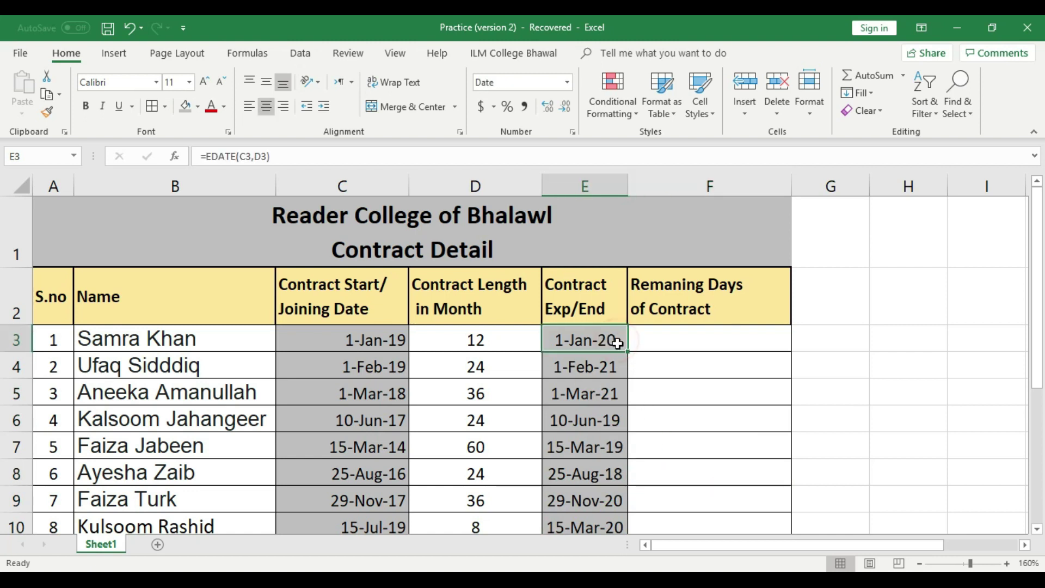
pyautogui.click(502, 370)
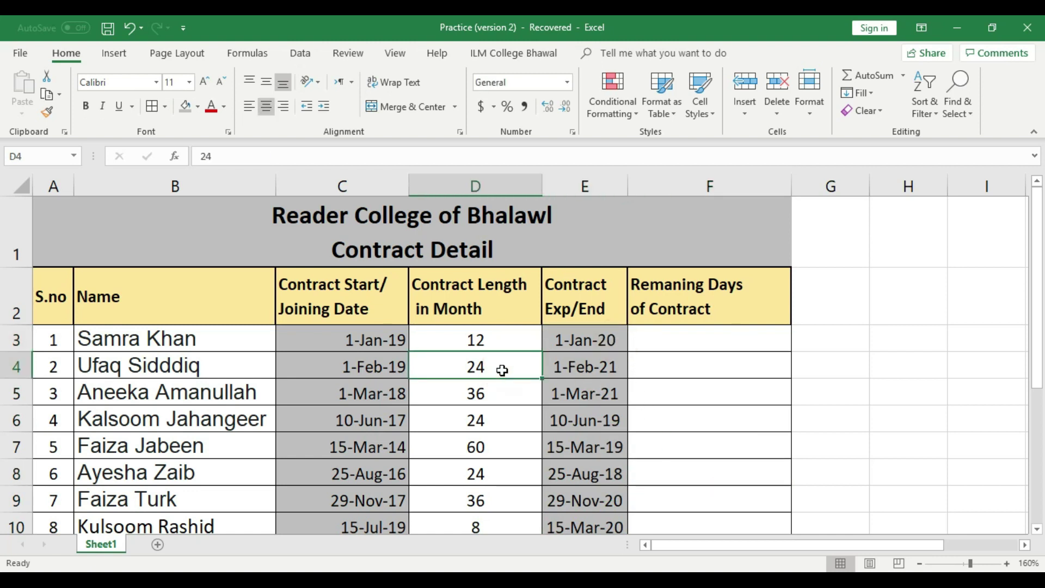
pyautogui.click(573, 364)
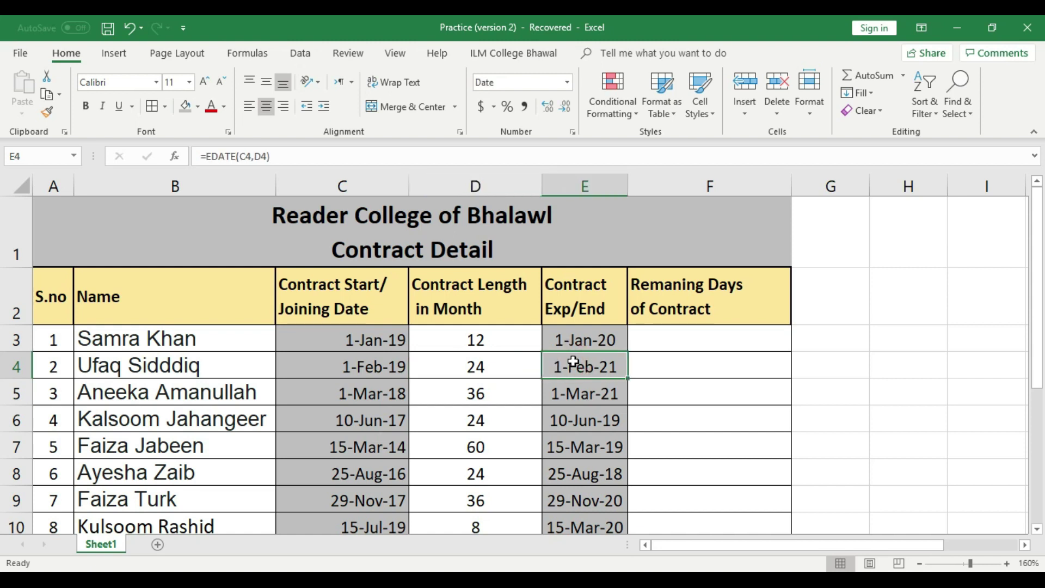
pyautogui.click(503, 399)
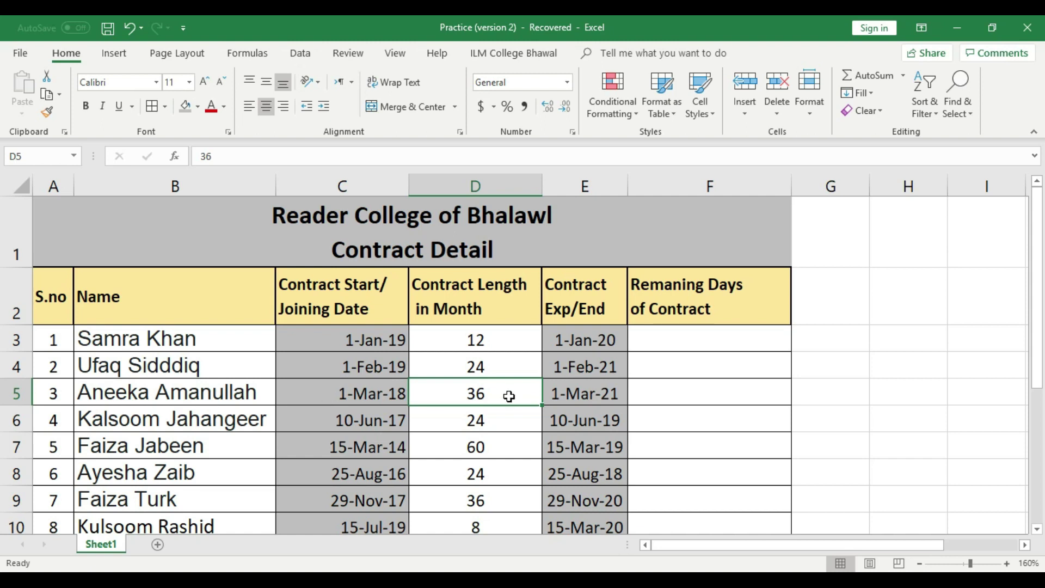
pyautogui.click(380, 392)
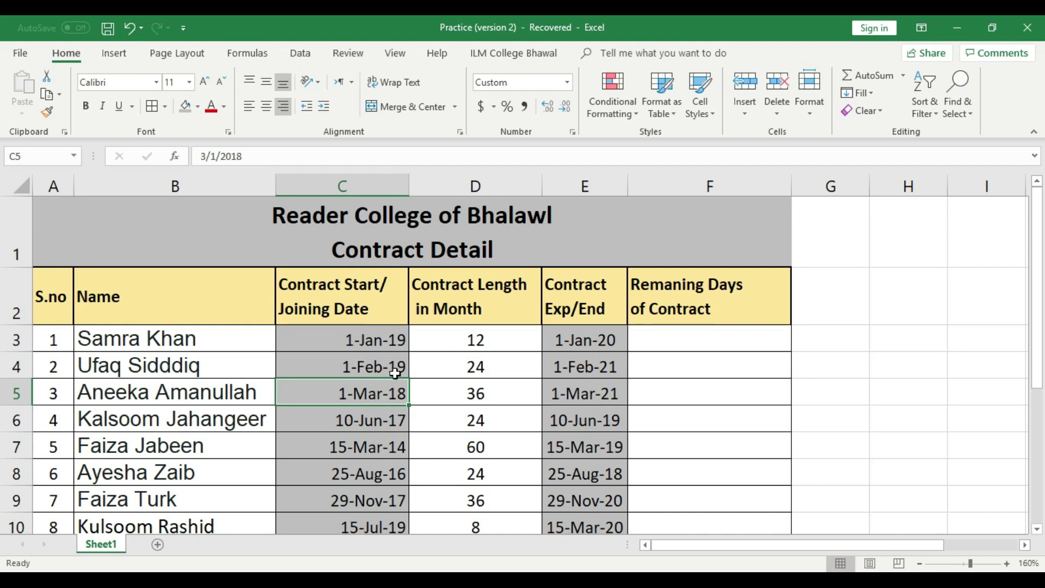
pyautogui.click(395, 372)
pyautogui.click(394, 393)
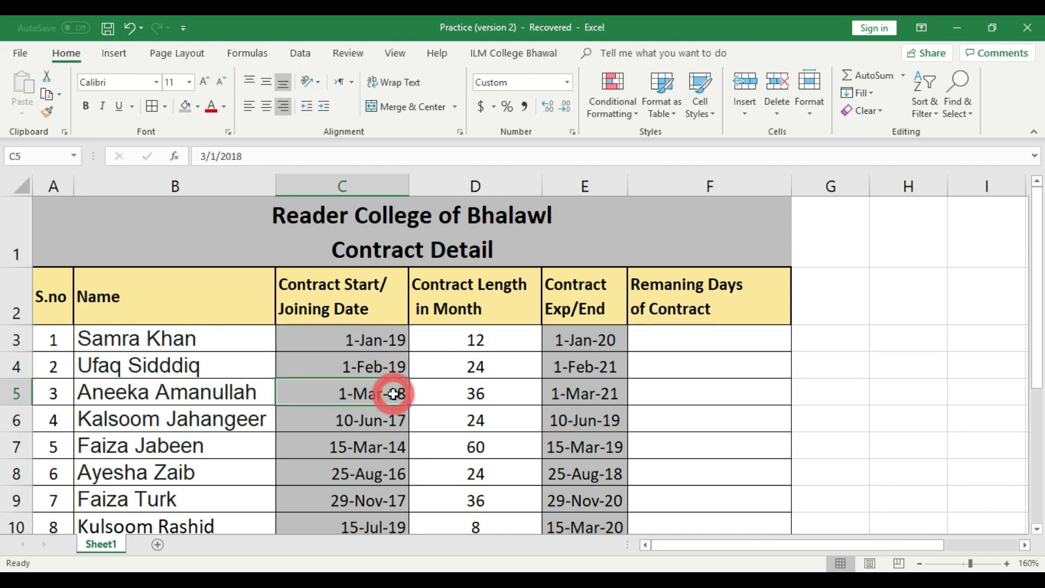
pyautogui.click(510, 392)
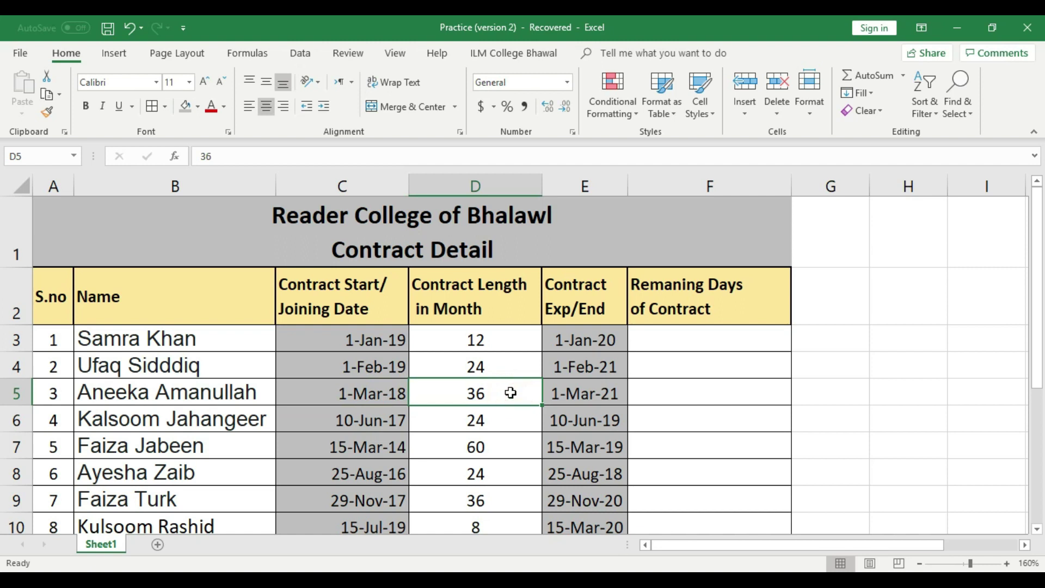
pyautogui.click(579, 398)
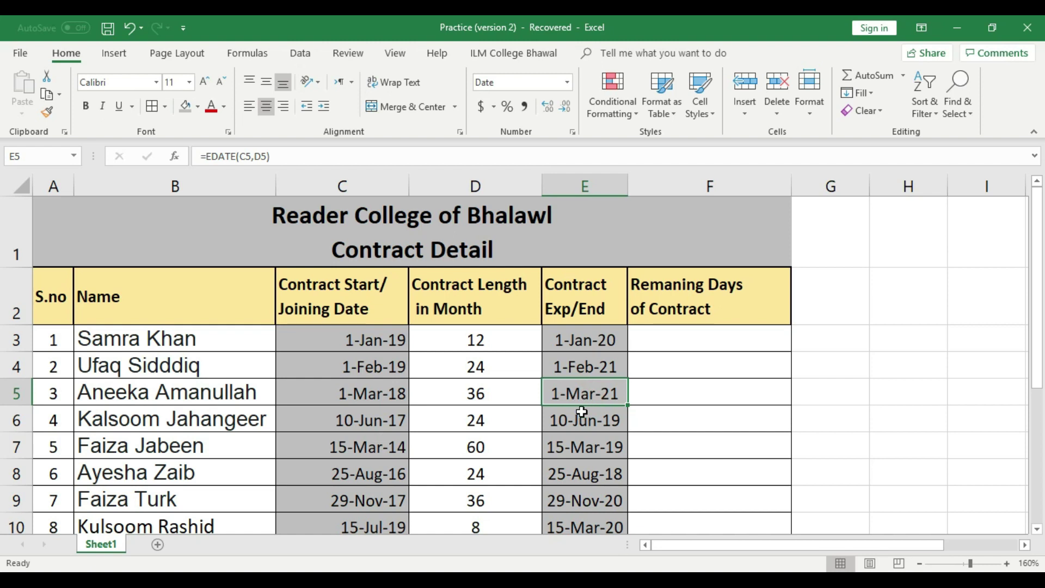
pyautogui.click(373, 426)
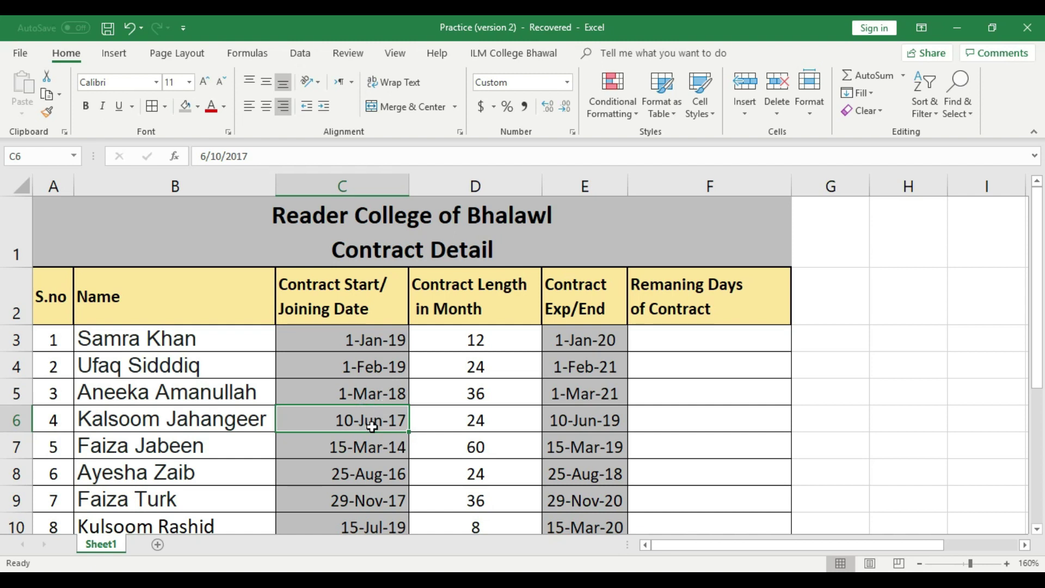
pyautogui.click(516, 416)
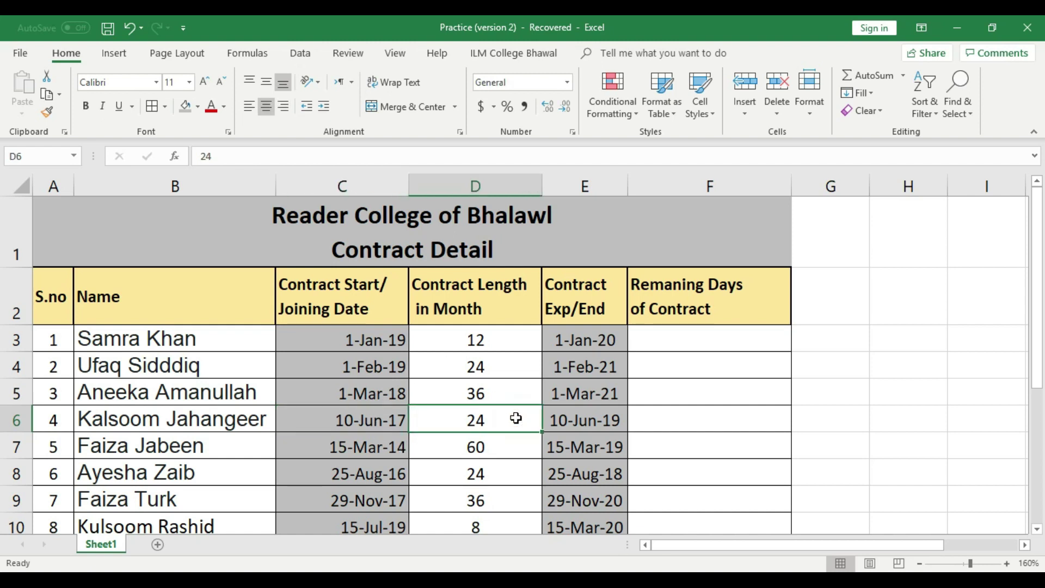
pyautogui.click(586, 421)
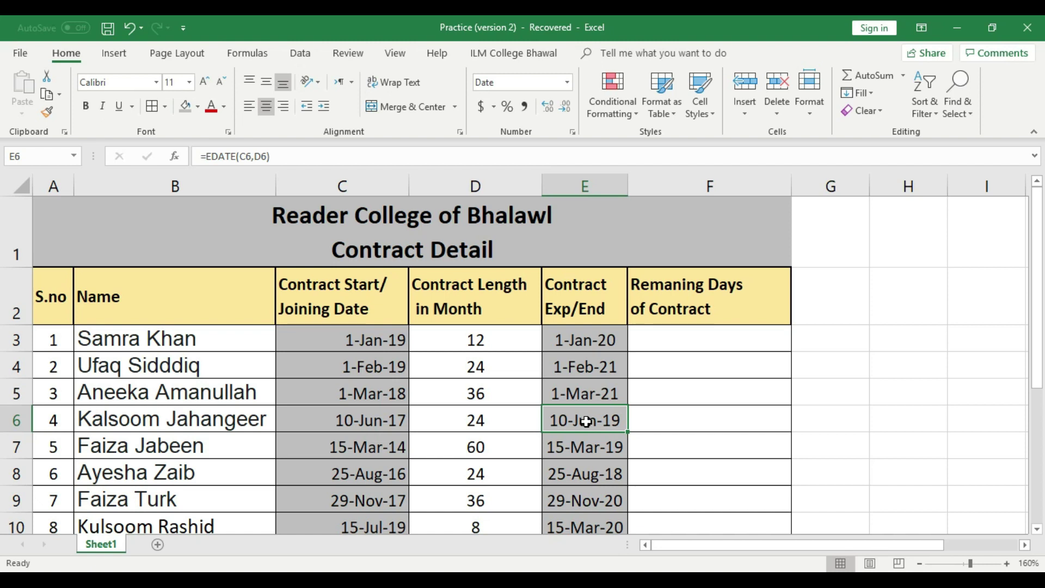
# Step: Review the contract start date heading and the contract lengths in months in D3:D15
pyautogui.click(362, 294)
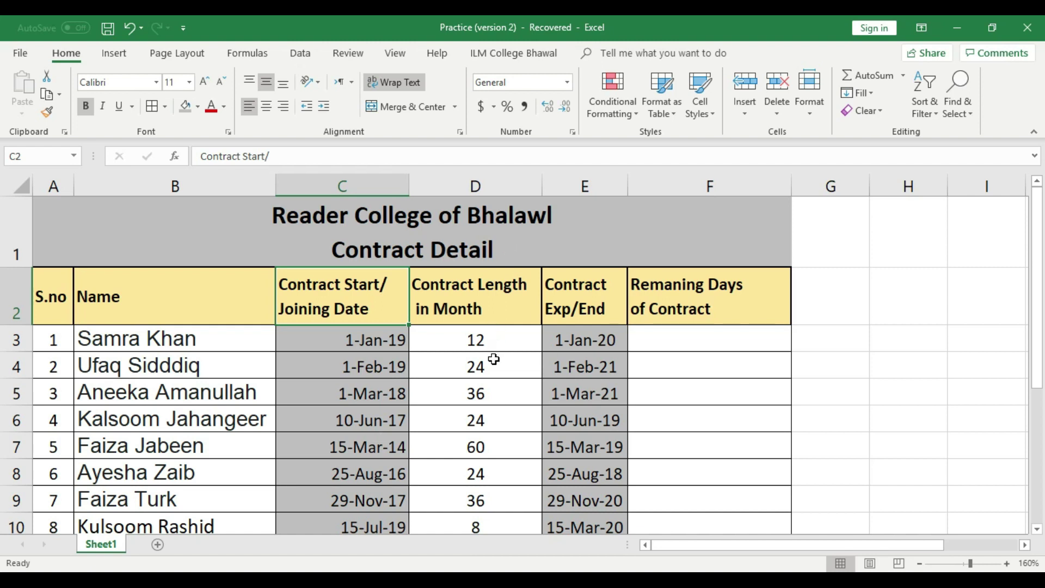
pyautogui.scroll(-3, 480, 367)
pyautogui.scroll(3, 481, 369)
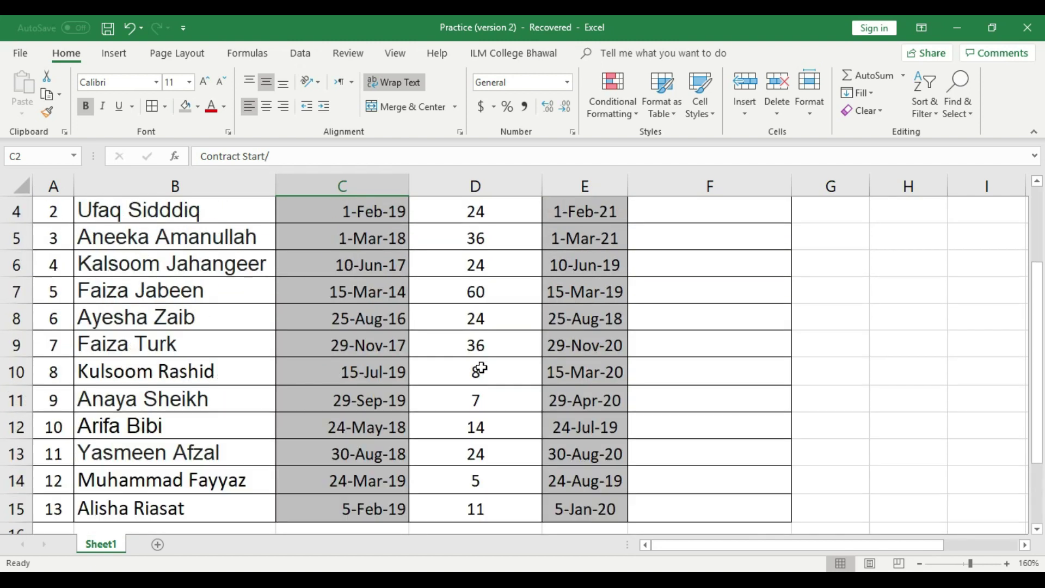
pyautogui.scroll(1, 509, 367)
pyautogui.moveTo(477, 339); pyautogui.dragTo(482, 485)
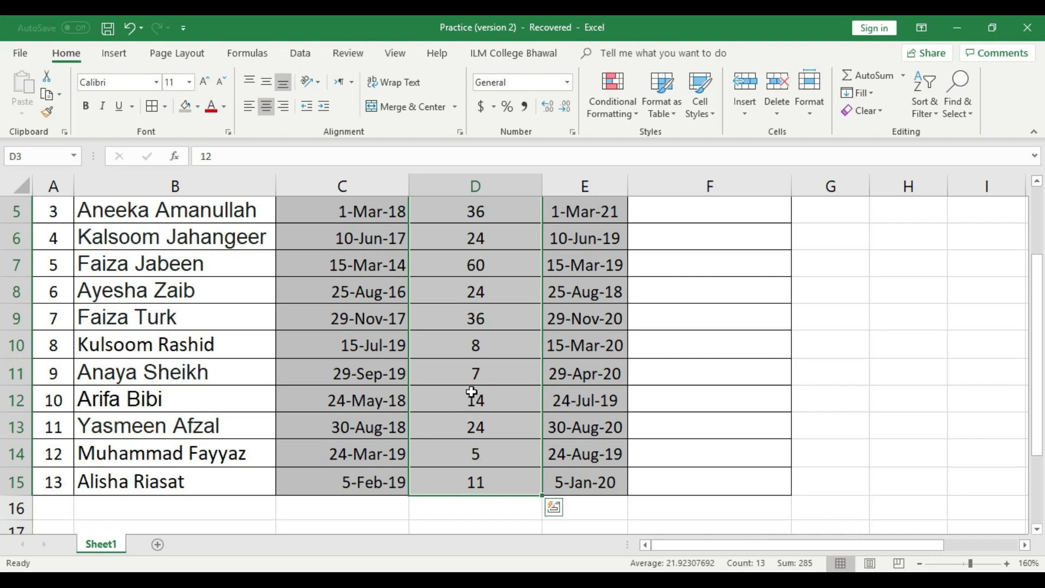
pyautogui.scroll(2, 477, 433)
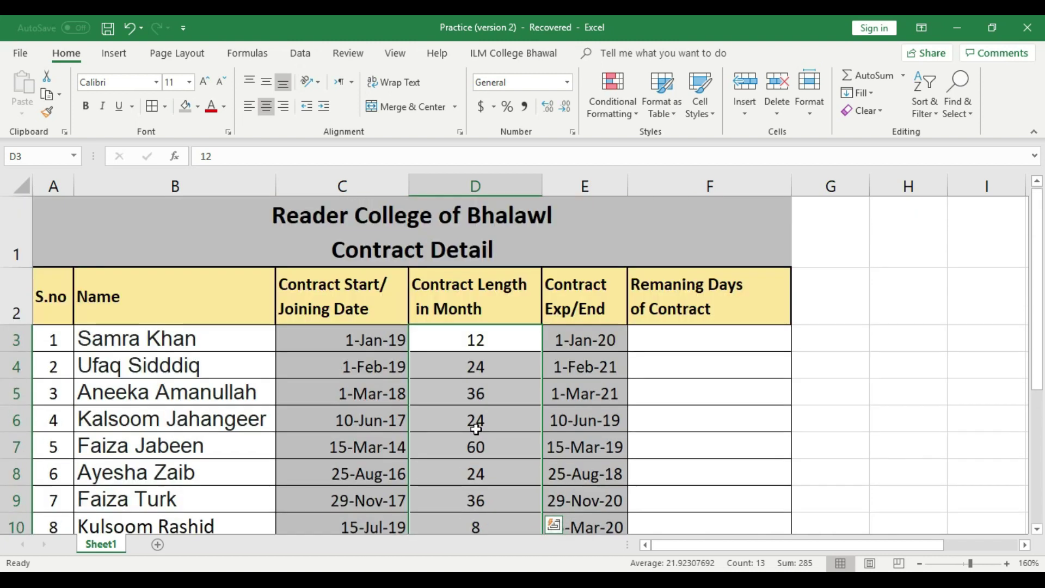
pyautogui.click(490, 346)
pyautogui.click(490, 366)
pyautogui.click(490, 396)
pyautogui.click(490, 368)
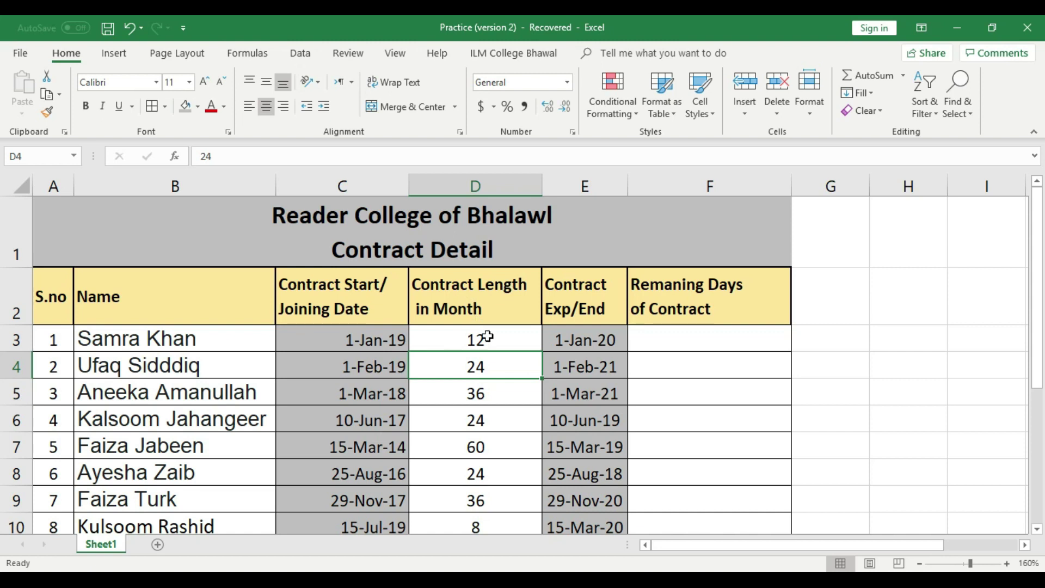
pyautogui.scroll(-3, 480, 446)
pyautogui.scroll(3, 486, 467)
pyautogui.click(494, 363)
# Step: Enter the formula =E3-TODAY() in F3 to calculate the remaining days of the first contract
pyautogui.click(718, 333)
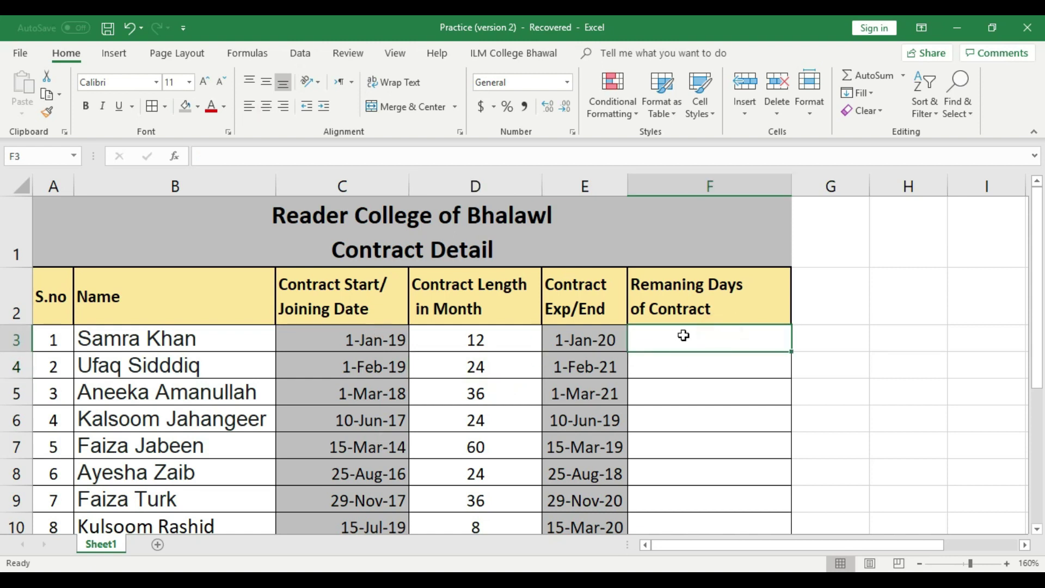
pyautogui.click(703, 385)
pyautogui.click(703, 345)
pyautogui.click(566, 341)
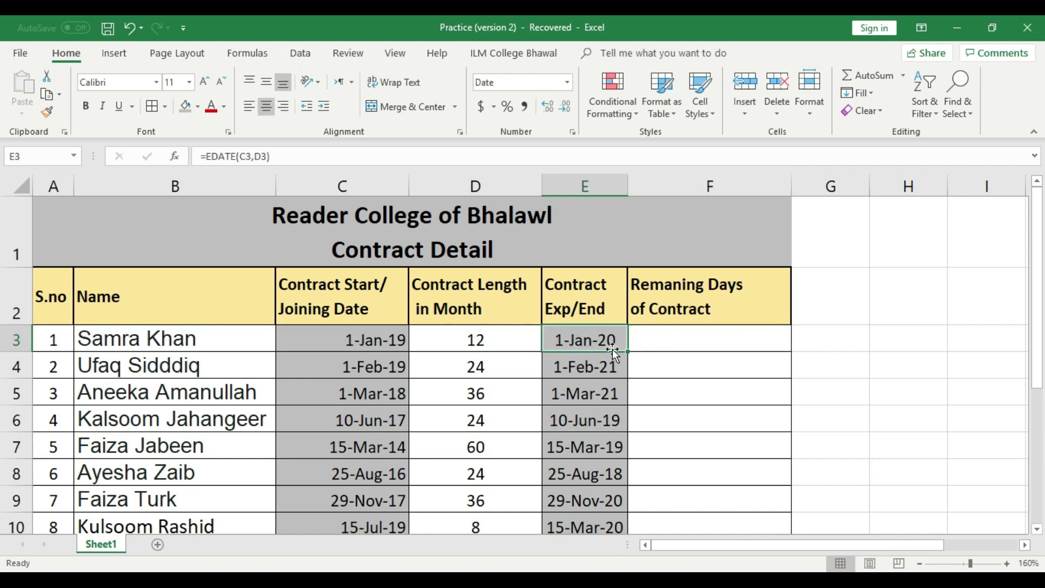
pyautogui.click(670, 348)
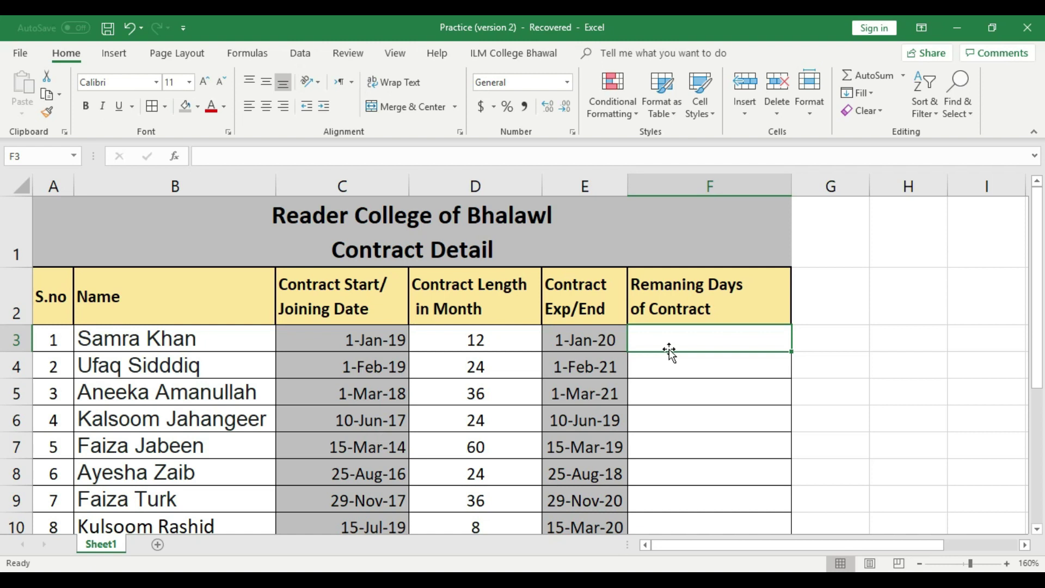
pyautogui.write('=')
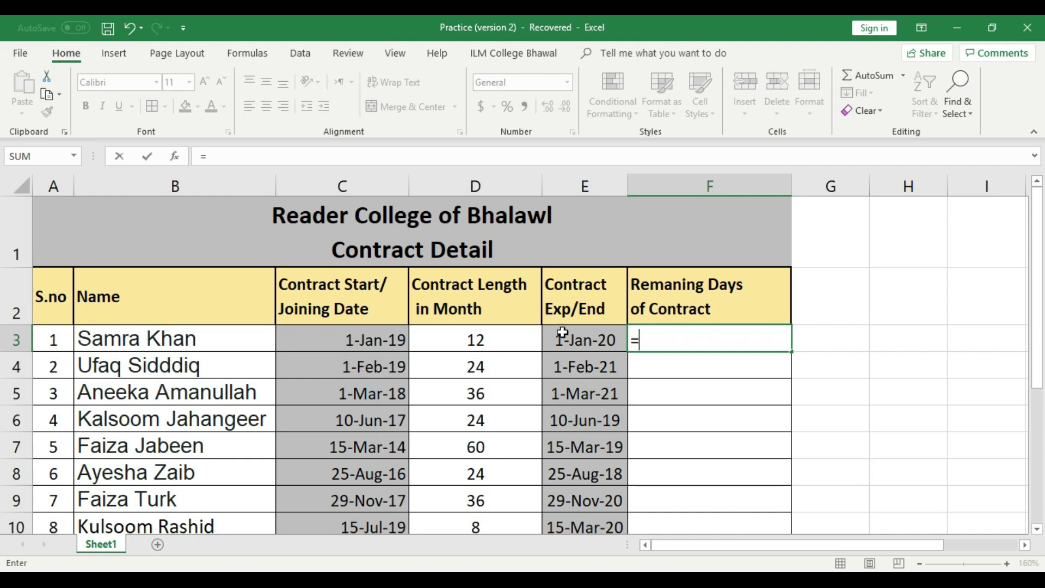
pyautogui.click(594, 342)
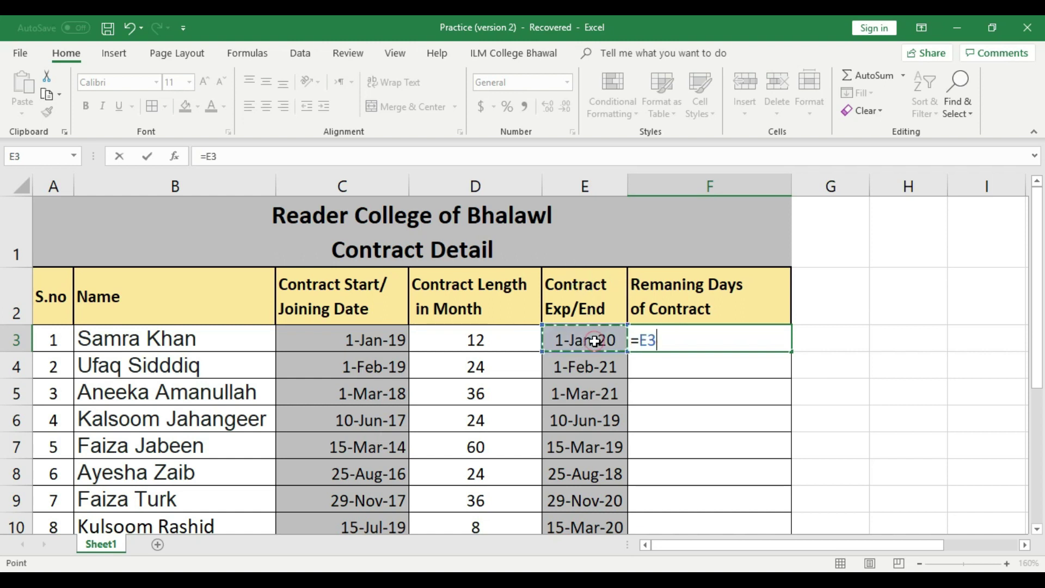
pyautogui.write('-')
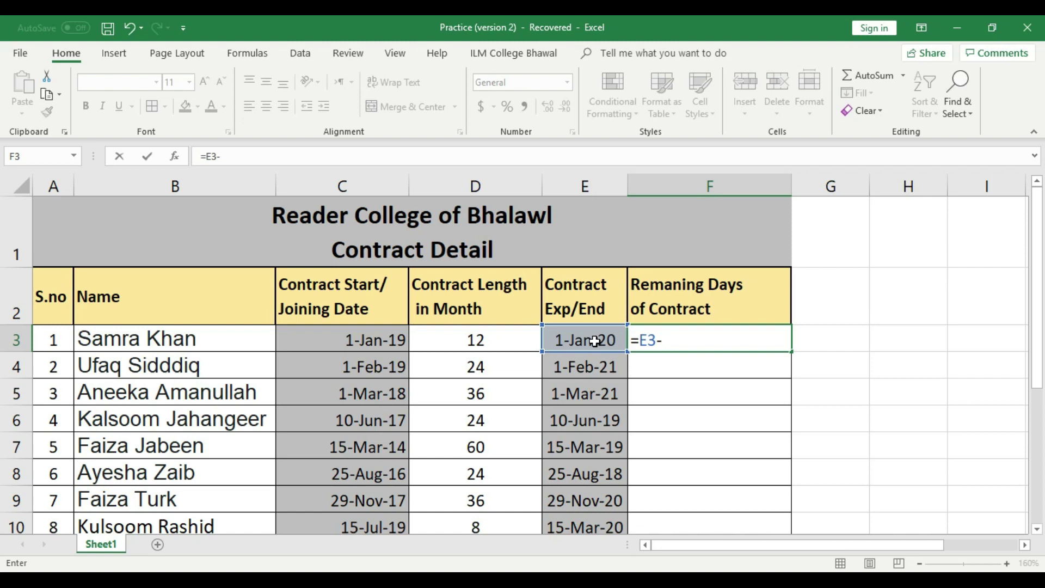
pyautogui.write('tod')
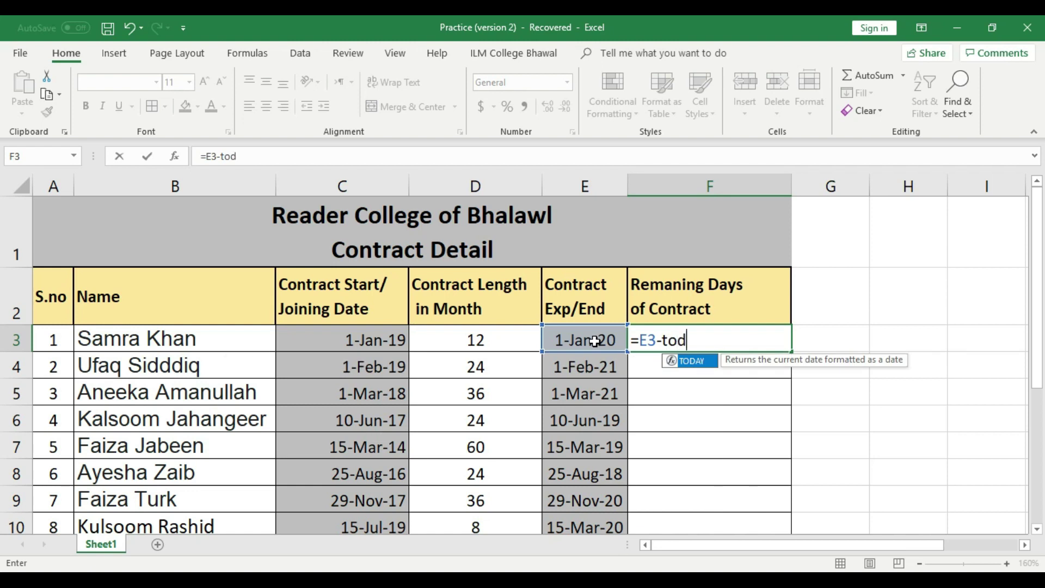
pyautogui.write('ay(')
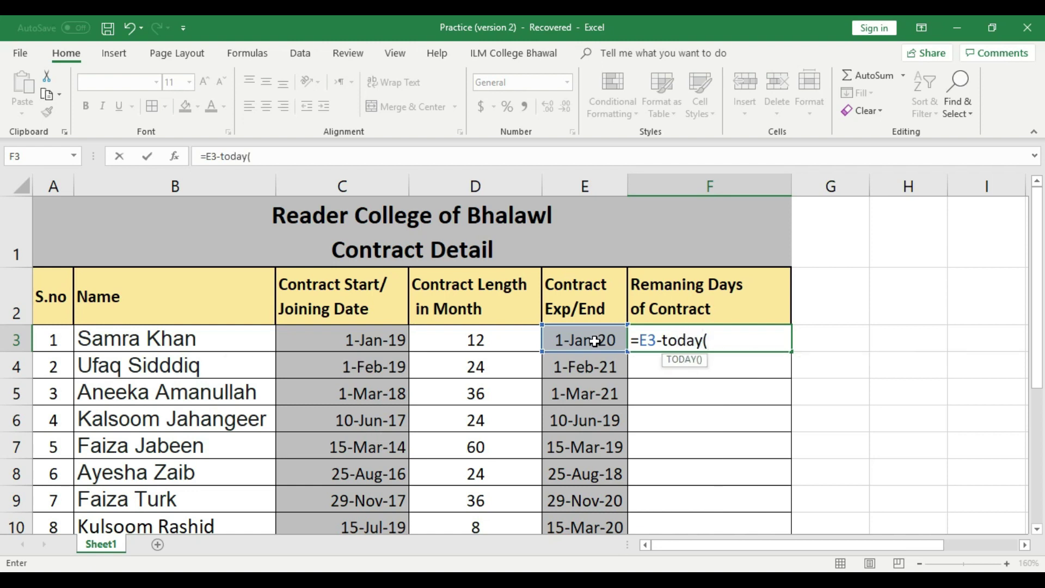
pyautogui.write(')')
pyautogui.press('Return')
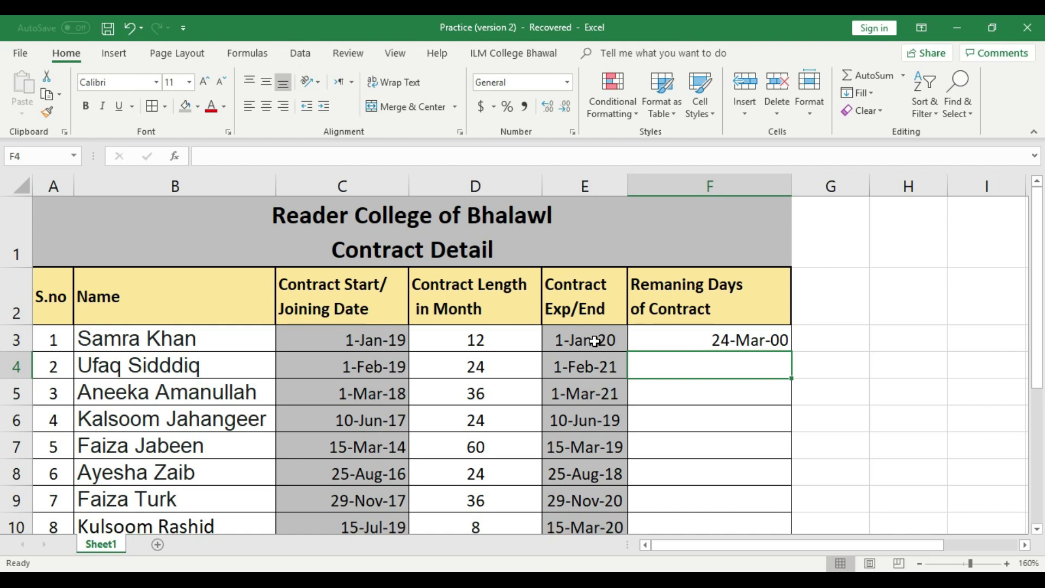
# Step: Format the remaining days result in F3 as a number with 0 decimal places
pyautogui.click(677, 396)
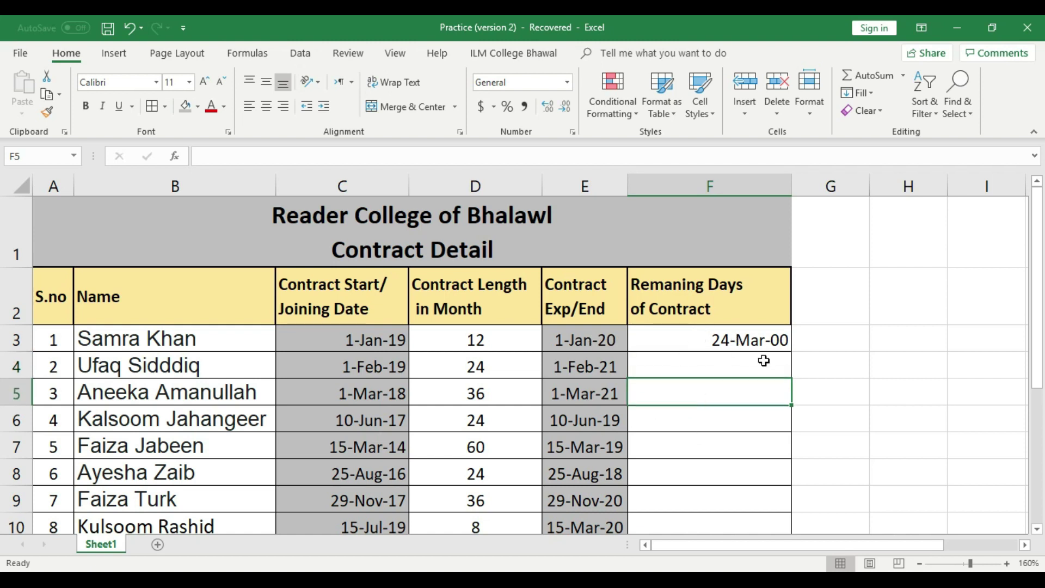
pyautogui.click(751, 336)
pyautogui.rightClick(750, 338)
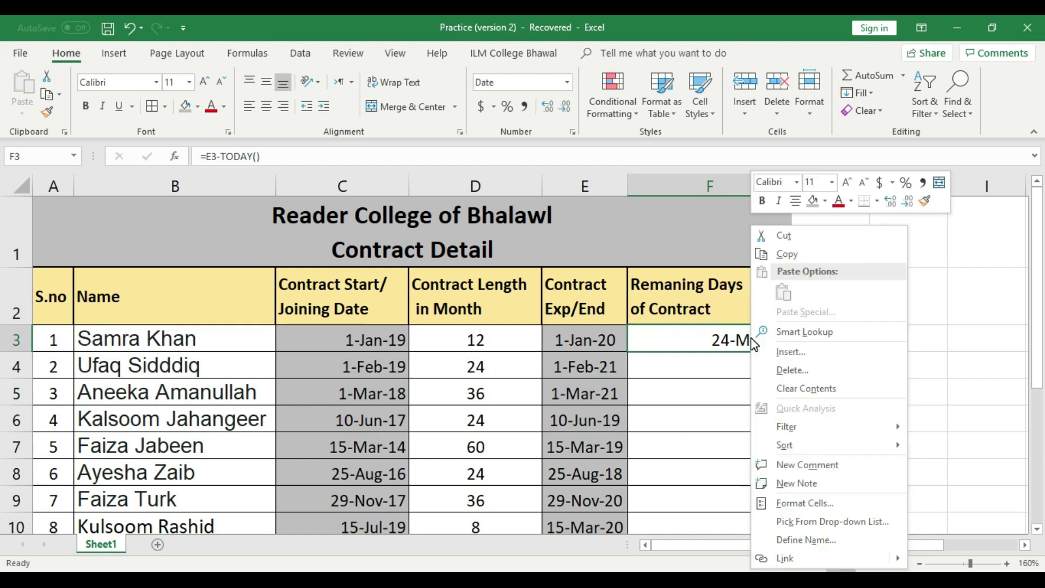
pyautogui.click(795, 505)
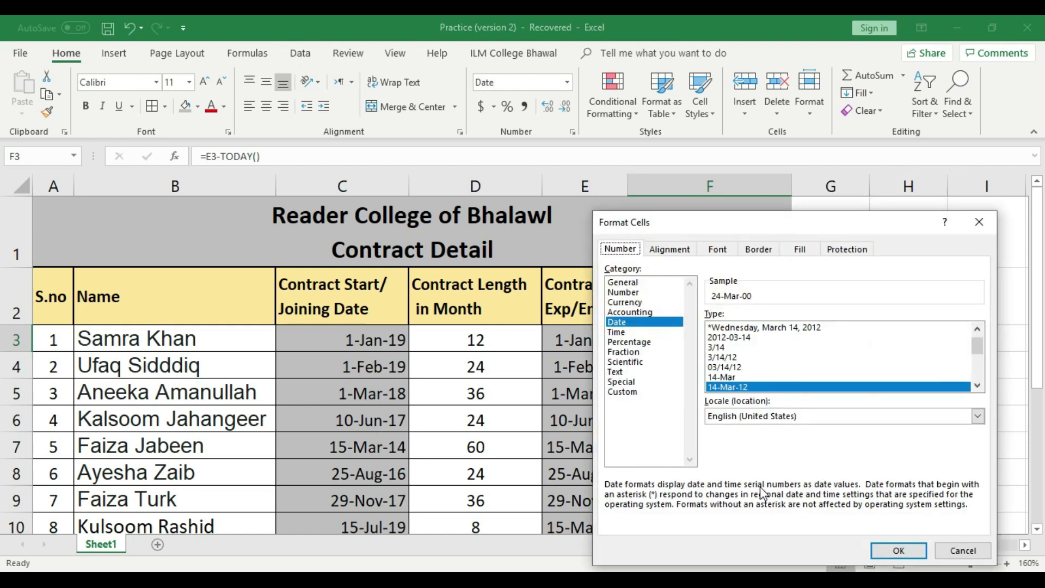
pyautogui.click(623, 293)
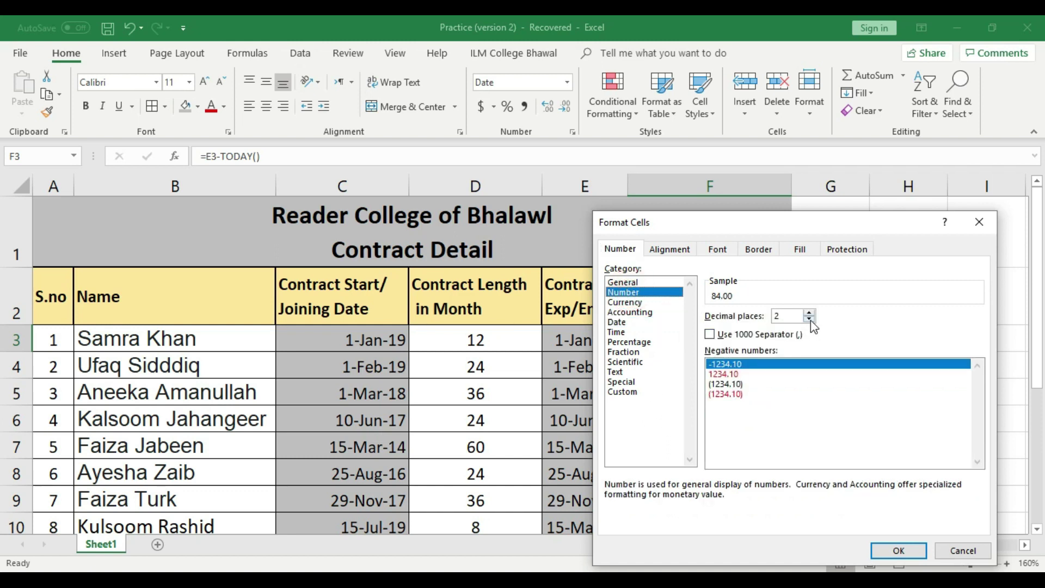
pyautogui.click(810, 320)
pyautogui.click(810, 320)
pyautogui.click(787, 316)
pyautogui.click(900, 550)
pyautogui.click(765, 431)
# Step: Centre the remaining days value in F3 horizontally
pyautogui.click(765, 342)
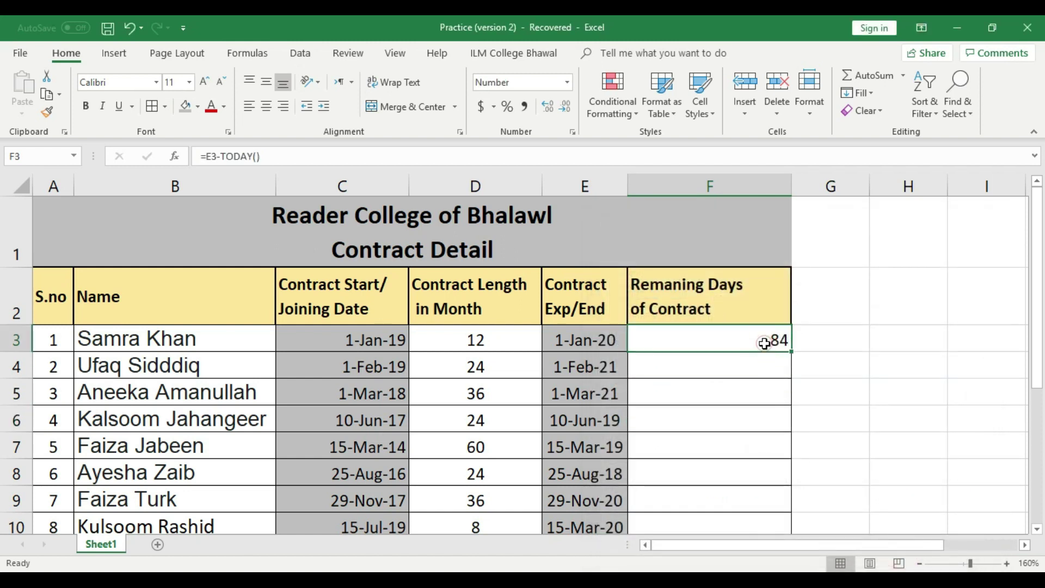
pyautogui.click(279, 107)
pyautogui.click(266, 107)
pyautogui.click(737, 401)
pyautogui.click(737, 334)
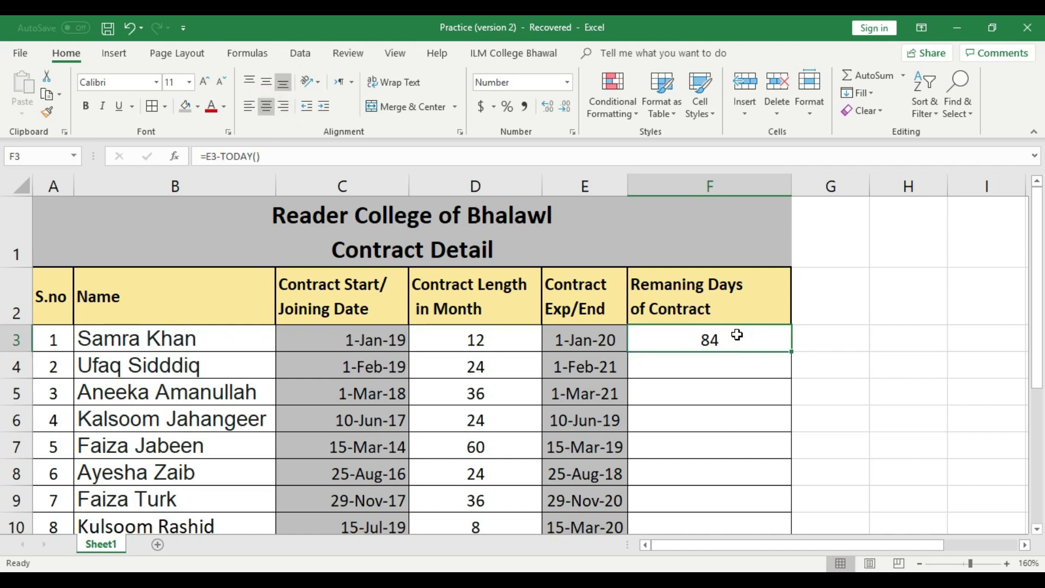
# Step: Fit the widths of columns F and D to their contents
pyautogui.doubleClick(791, 183)
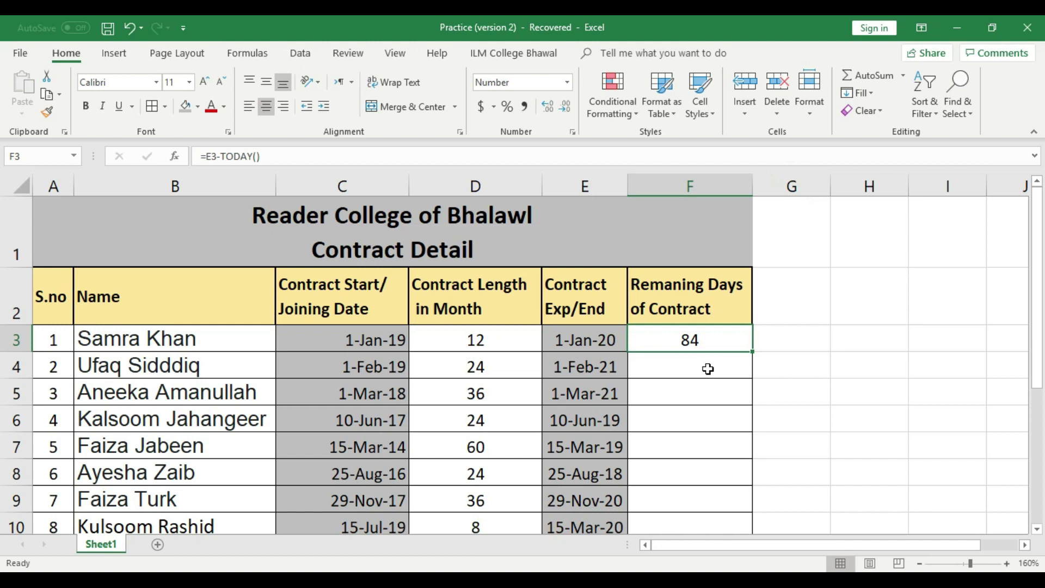
pyautogui.doubleClick(542, 180)
pyautogui.click(679, 392)
pyautogui.click(702, 343)
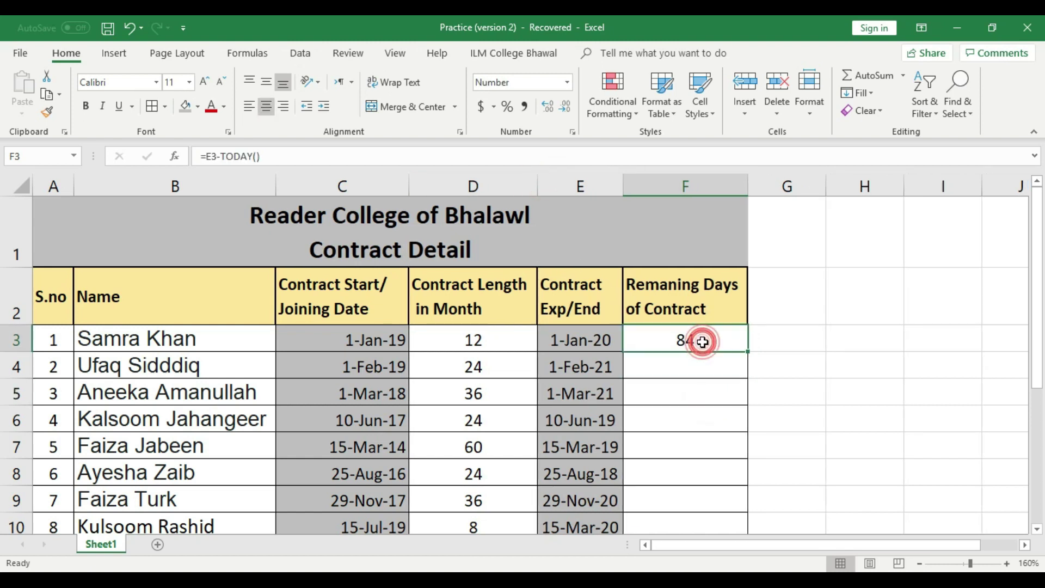
pyautogui.click(182, 334)
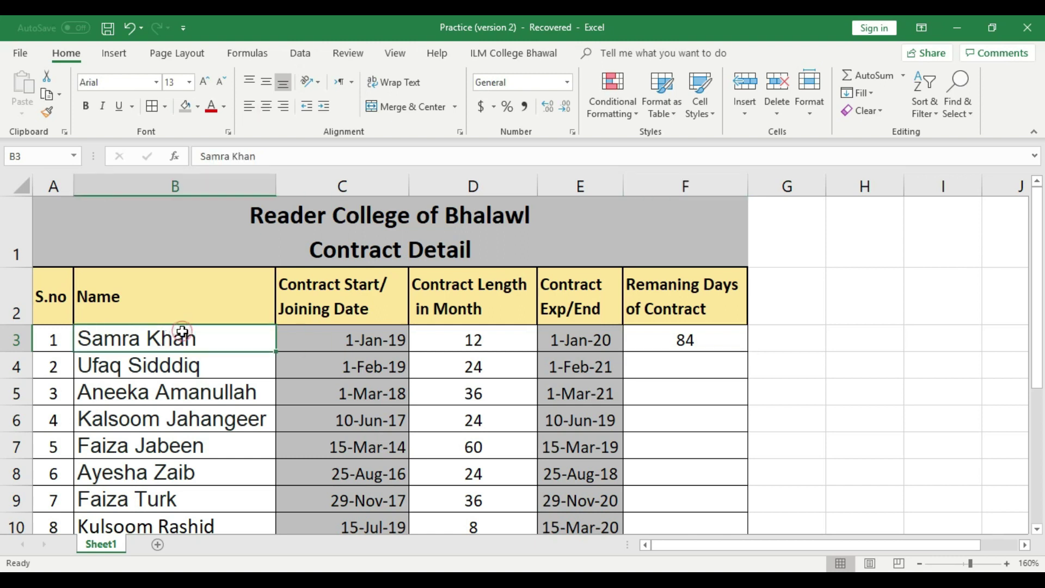
pyautogui.click(657, 338)
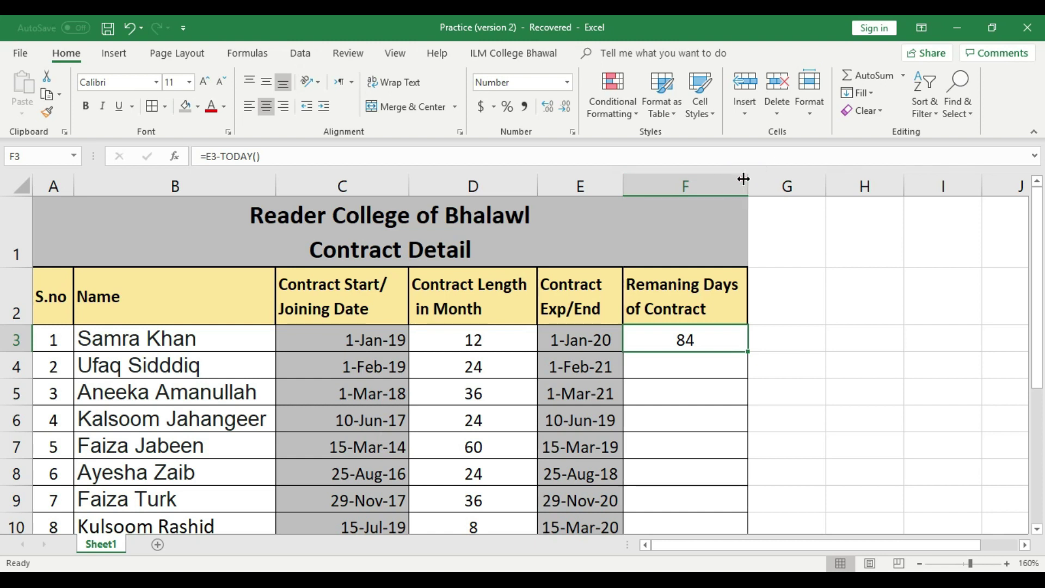
# Step: Fit column E to its dates and slightly widen columns F and D so their headings wrap onto two lines
pyautogui.scroll(-1, 782, 367)
pyautogui.scroll(1, 789, 365)
pyautogui.click(920, 563)
pyautogui.click(920, 563)
pyautogui.click(920, 563)
pyautogui.click(920, 563)
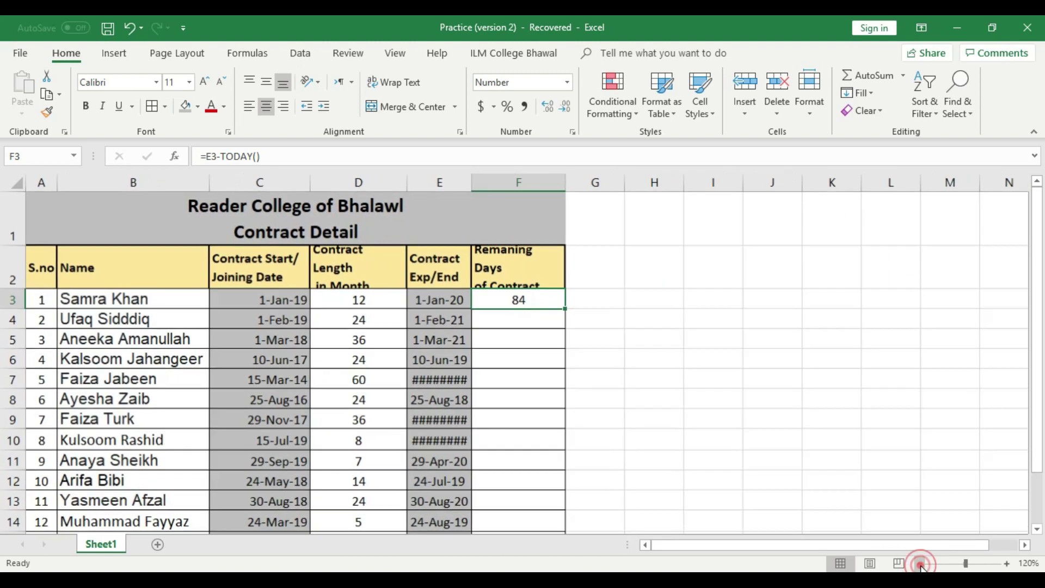
pyautogui.doubleClick(469, 185)
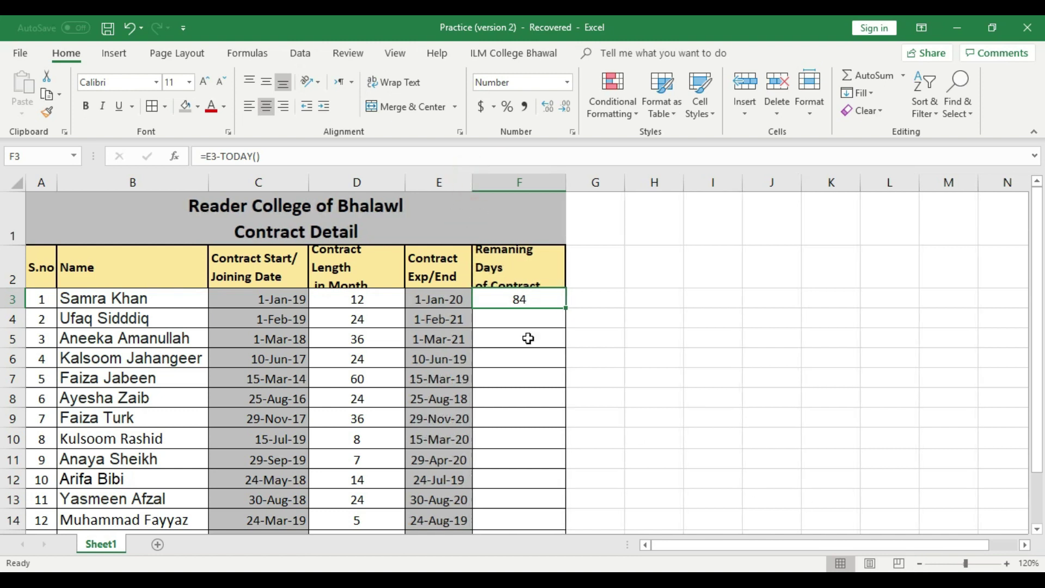
pyautogui.click(544, 299)
pyautogui.moveTo(566, 183); pyautogui.dragTo(569, 183)
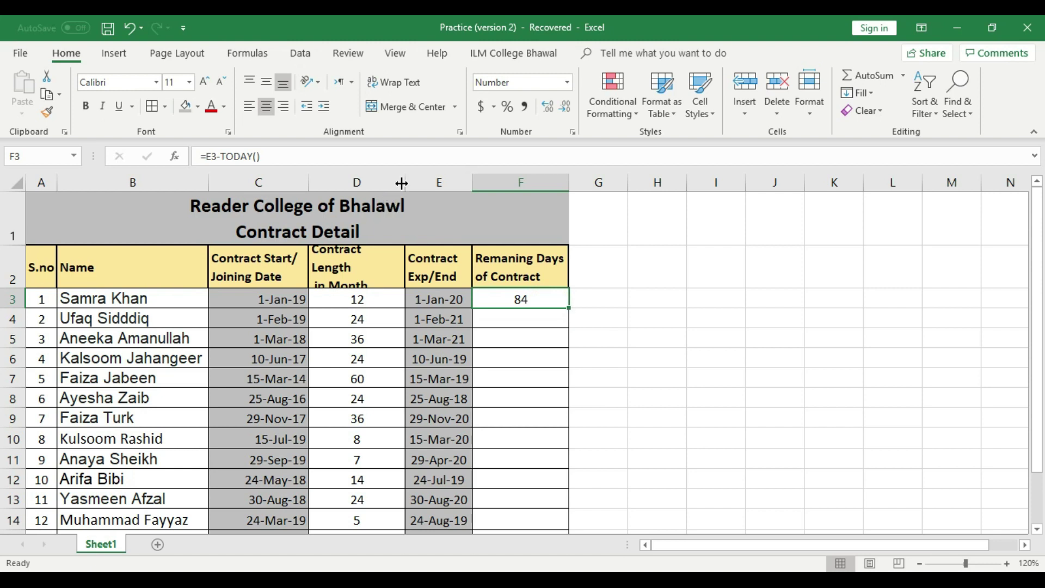
pyautogui.moveTo(405, 182); pyautogui.dragTo(409, 183)
# Step: Copy the remaining days formula from F3 down to F15 and shade F3:F15 light blue
pyautogui.moveTo(572, 308); pyautogui.dragTo(573, 497)
pyautogui.click(655, 424)
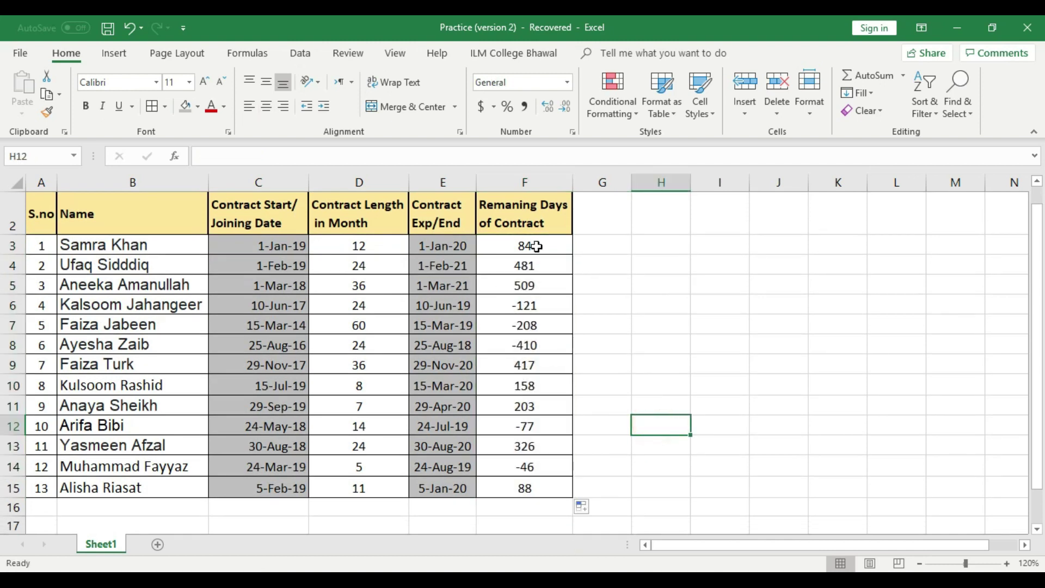
pyautogui.moveTo(548, 240); pyautogui.dragTo(546, 486)
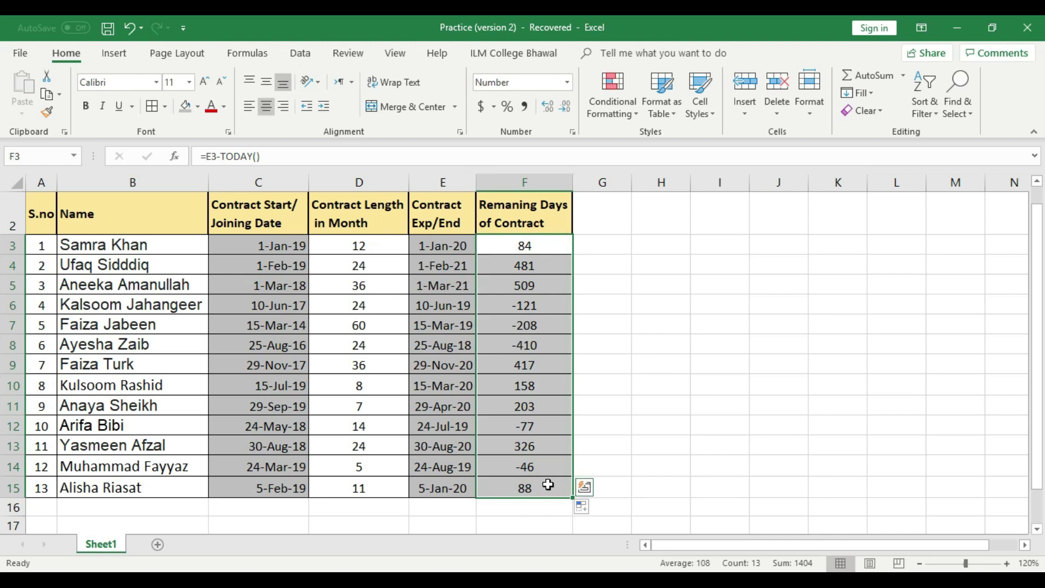
pyautogui.click(198, 107)
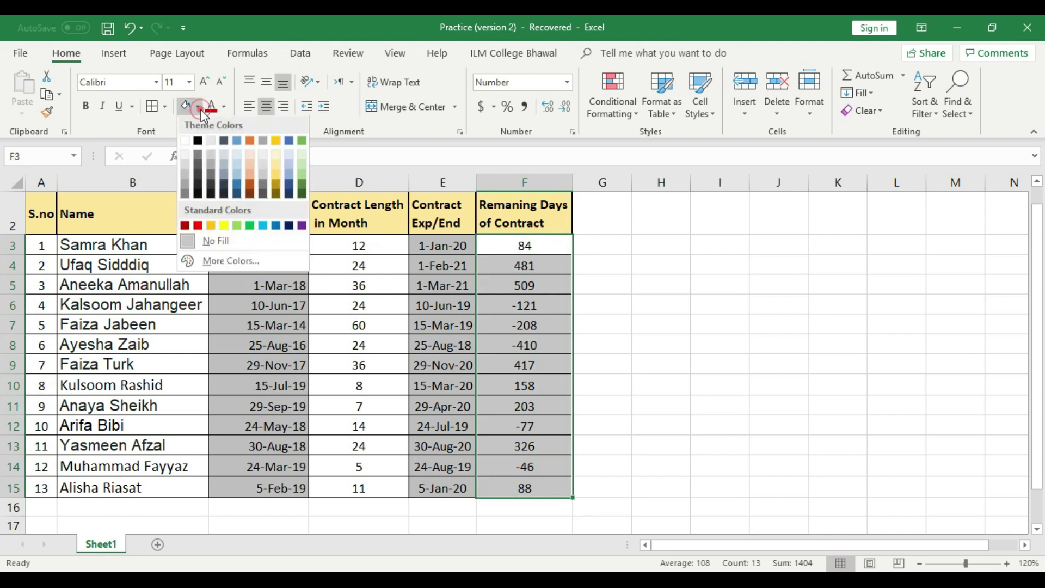
pyautogui.click(235, 158)
pyautogui.click(737, 306)
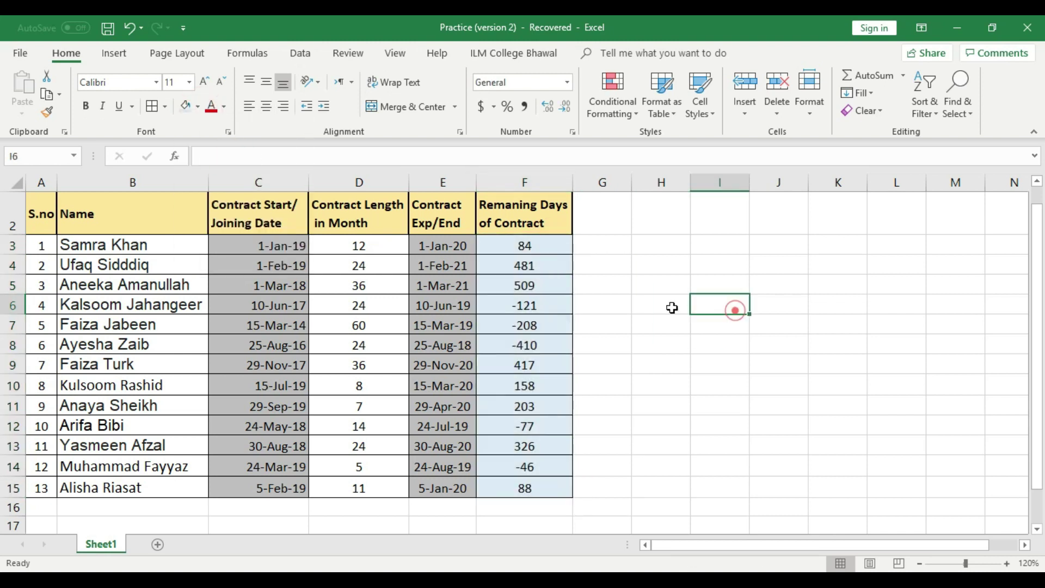
# Step: Review the remaining days in F3 and F4 against the second contract's length, start date and expiry date in row 4
pyautogui.click(545, 247)
pyautogui.press('Down')
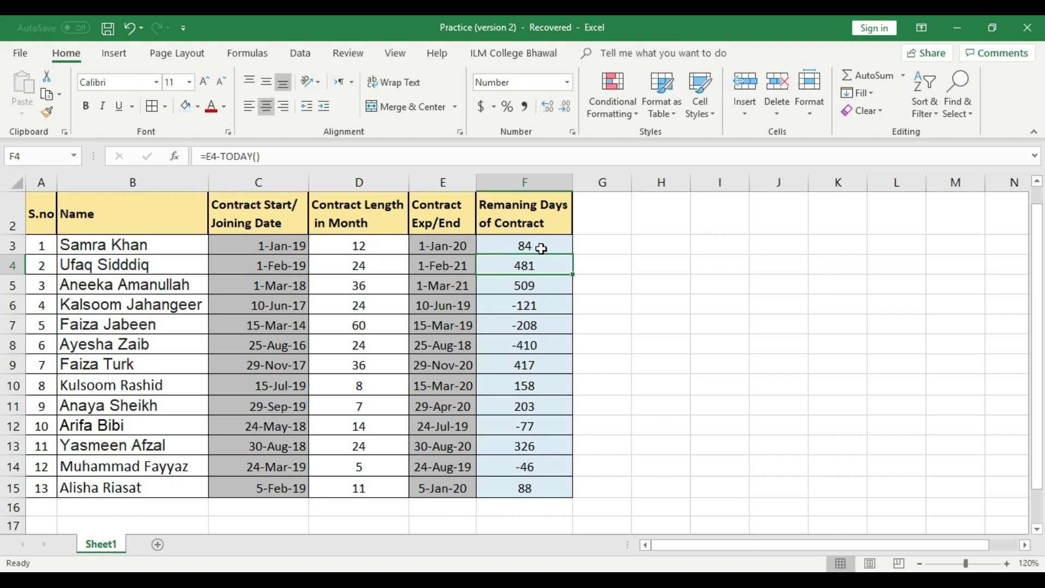
pyautogui.press('Left')
pyautogui.press('Left')
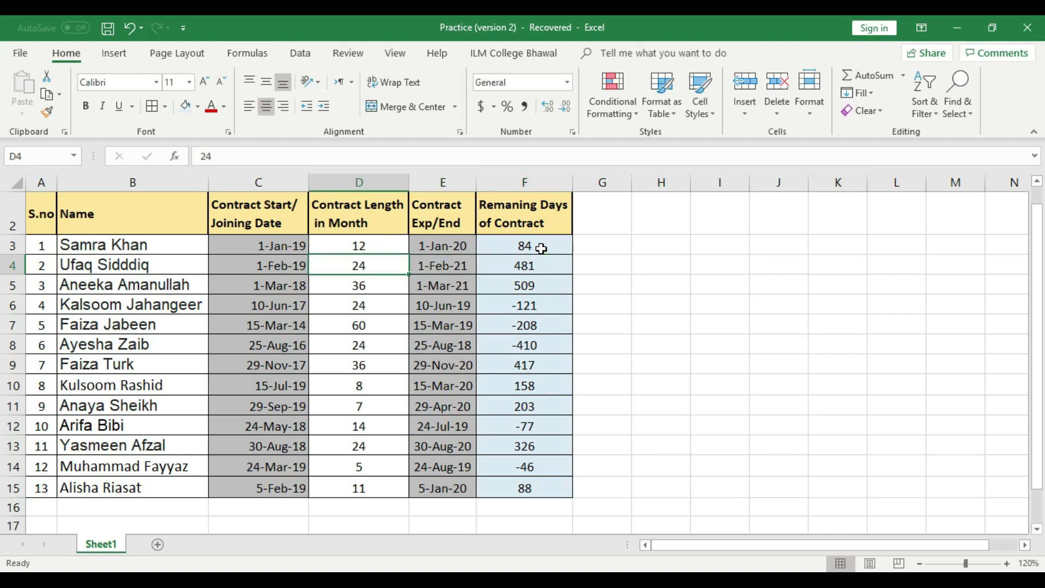
pyautogui.press('Left')
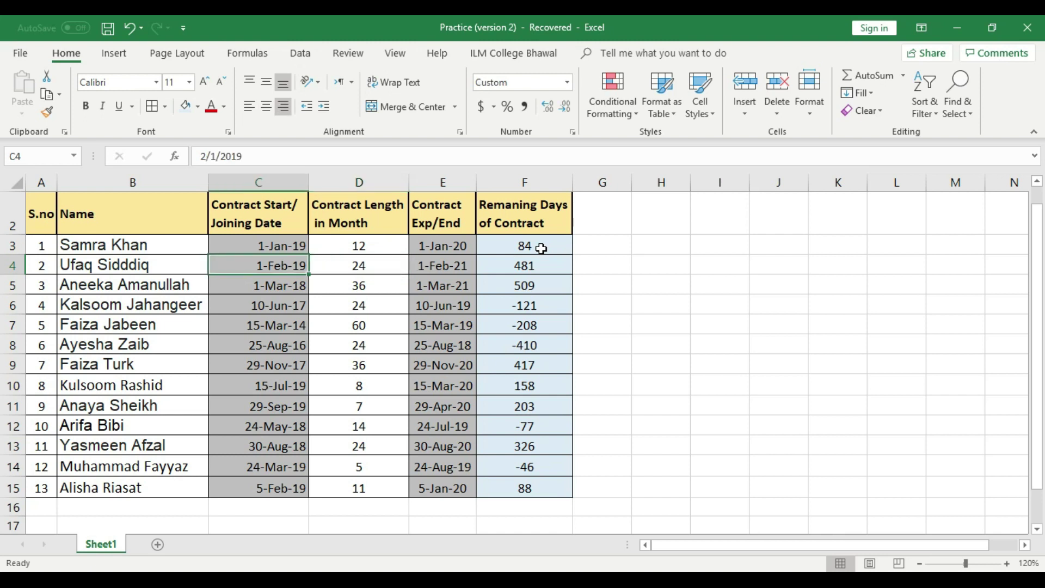
pyautogui.press('Right')
pyautogui.press('Right')
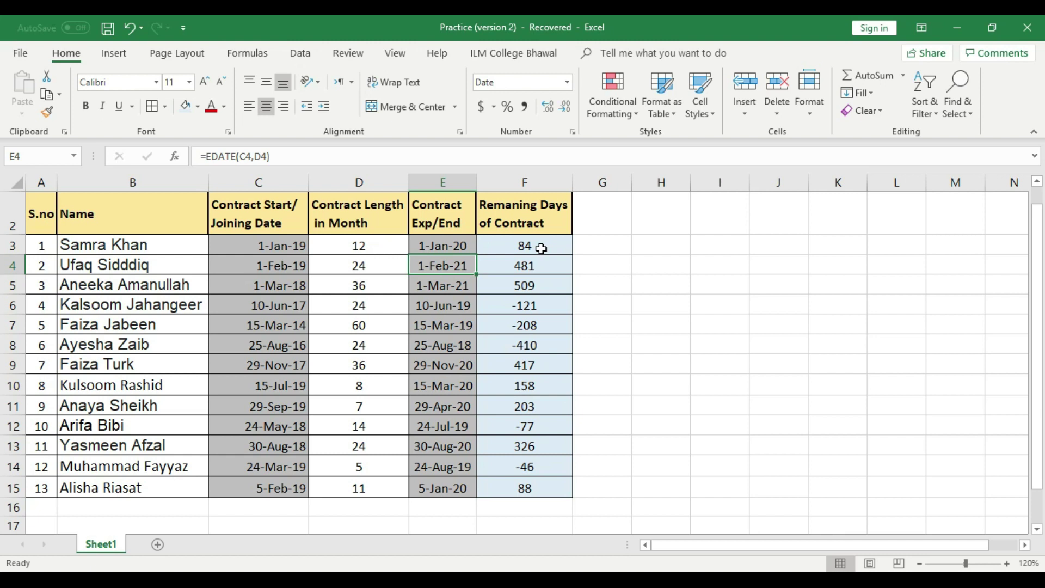
pyautogui.press('Right')
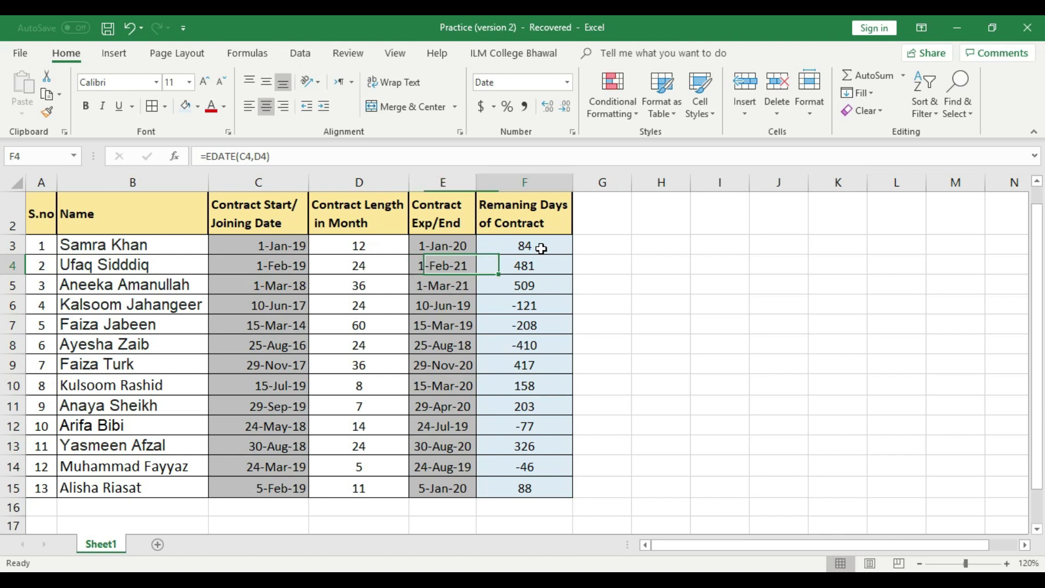
# Step: Review the remaining days of the contracts in F5:F14, comparing F6 with its expiry date in E6
pyautogui.press('Down')
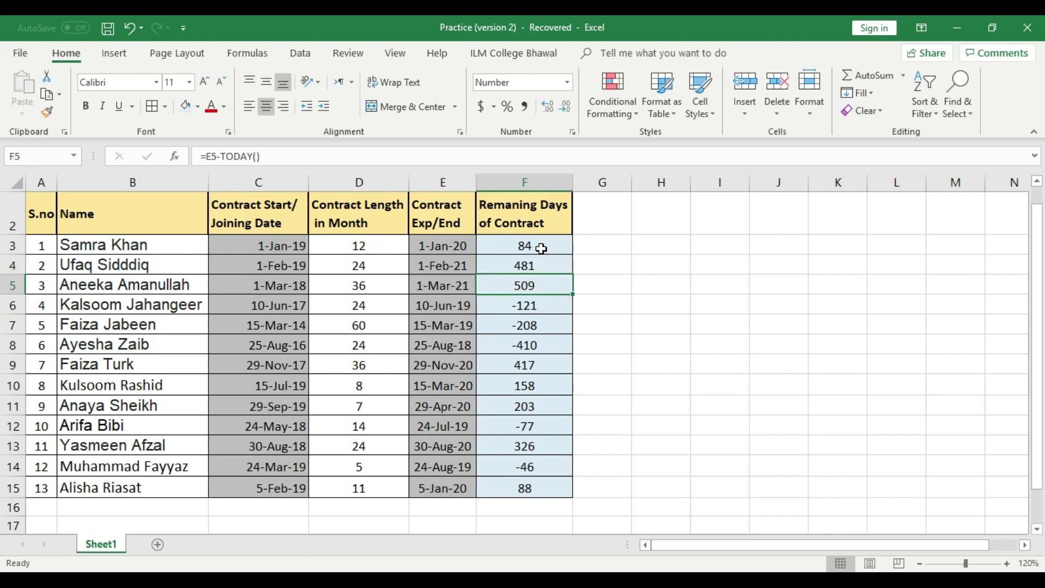
pyautogui.press('Down')
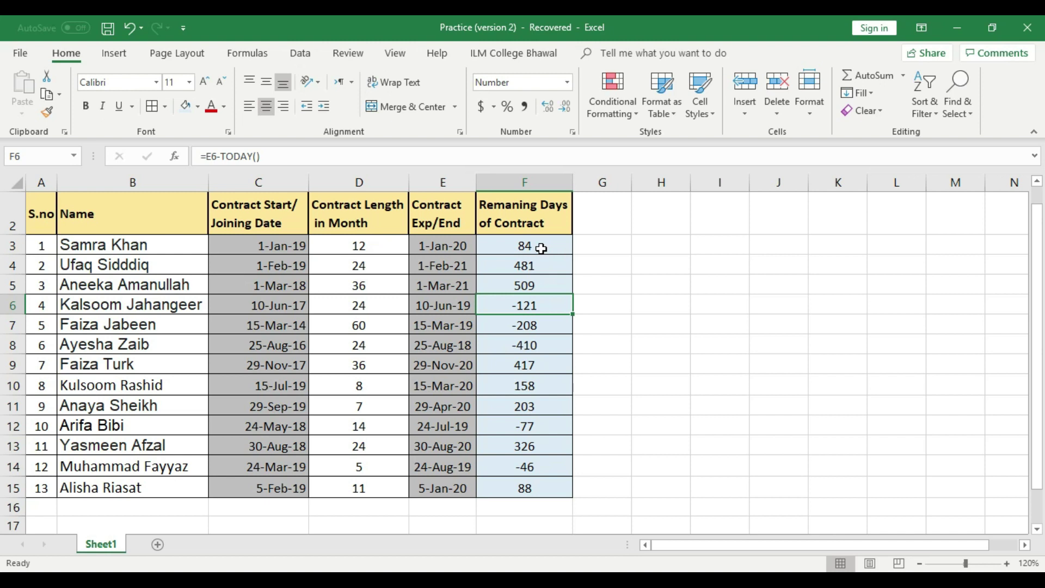
pyautogui.click(469, 302)
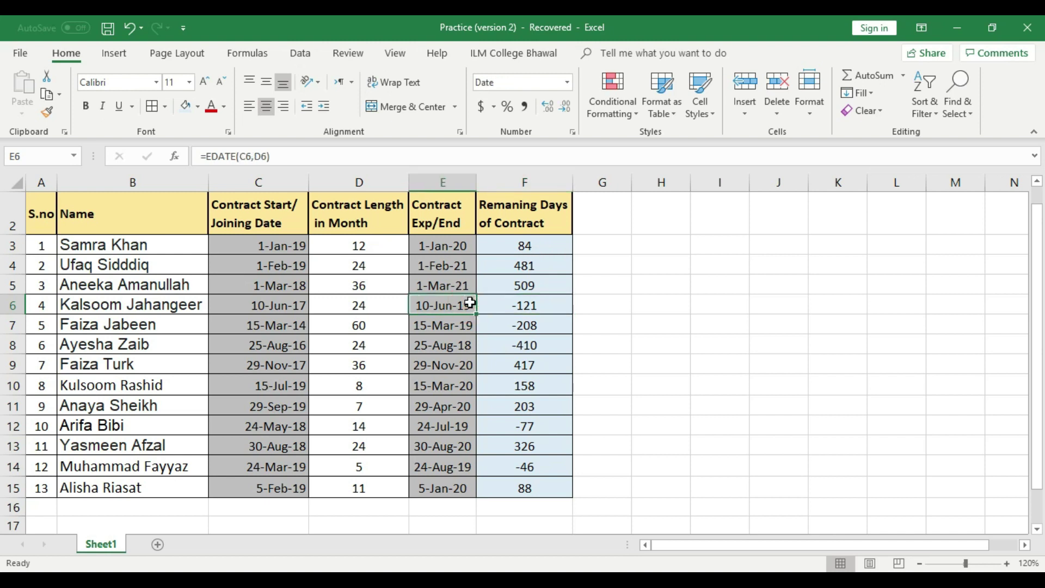
pyautogui.press('Right')
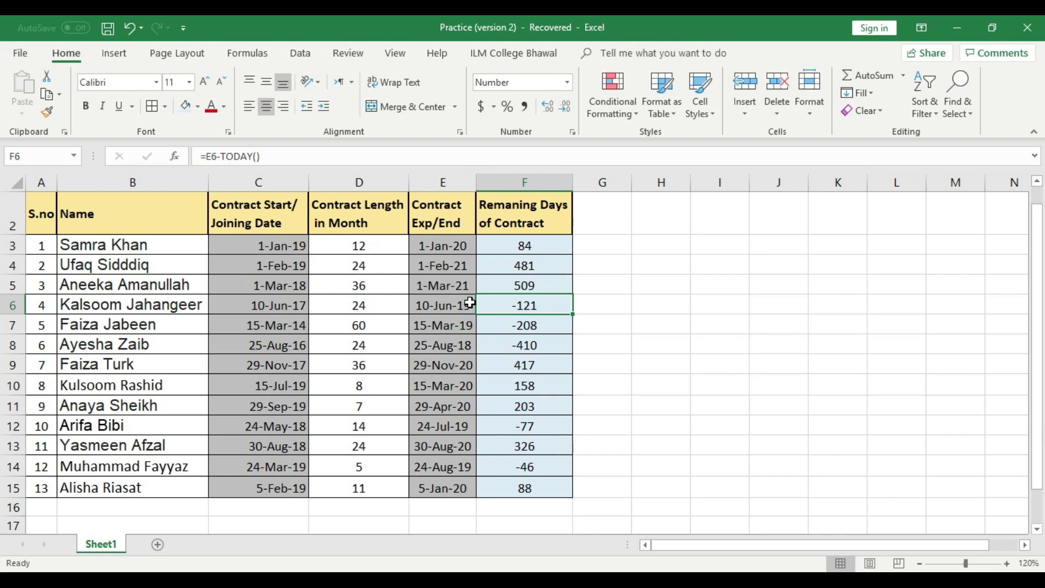
pyautogui.press('Down')
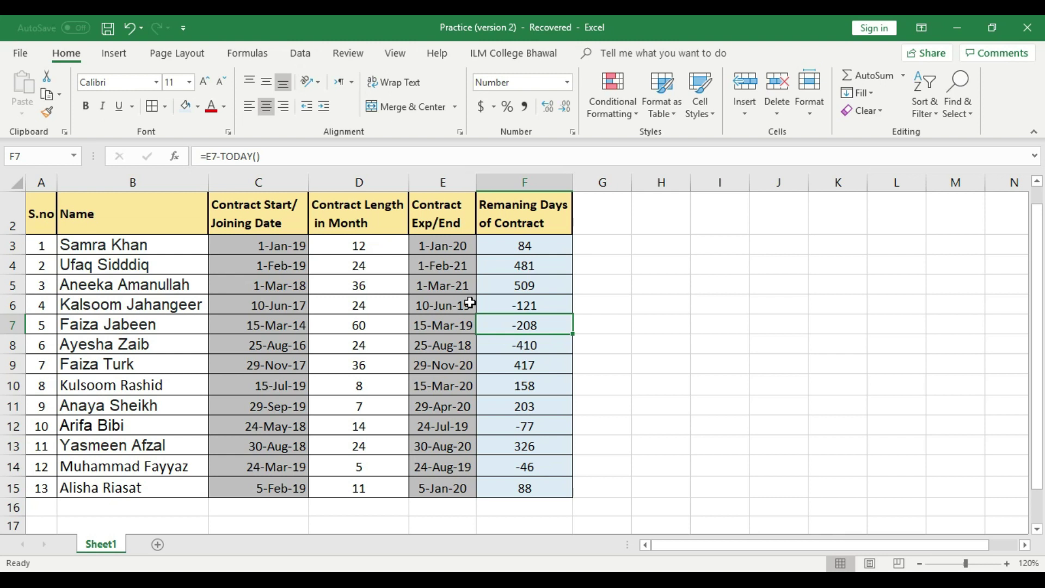
pyautogui.press('Down')
pyautogui.press('Down')
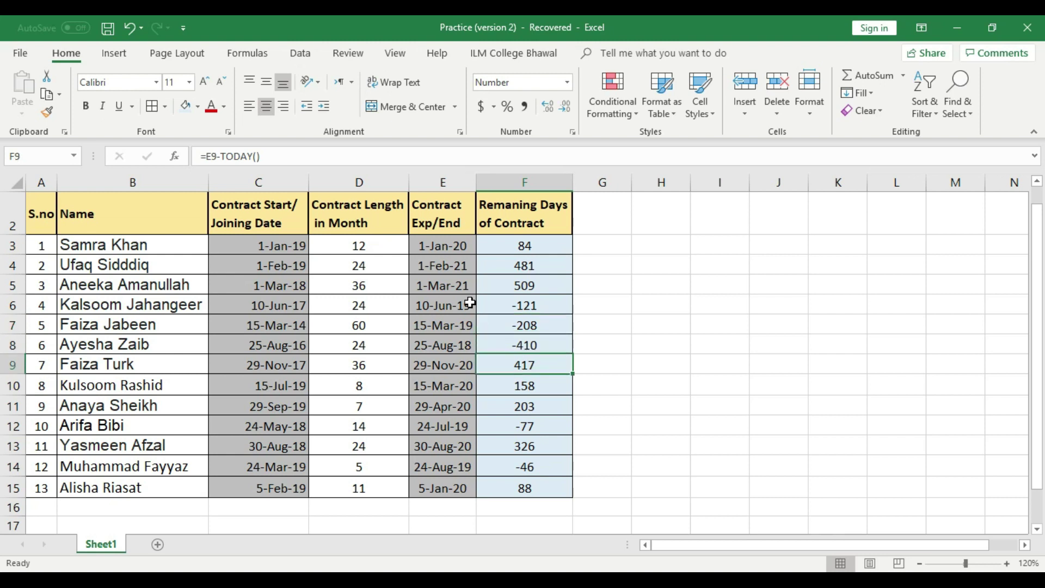
pyautogui.press('Down')
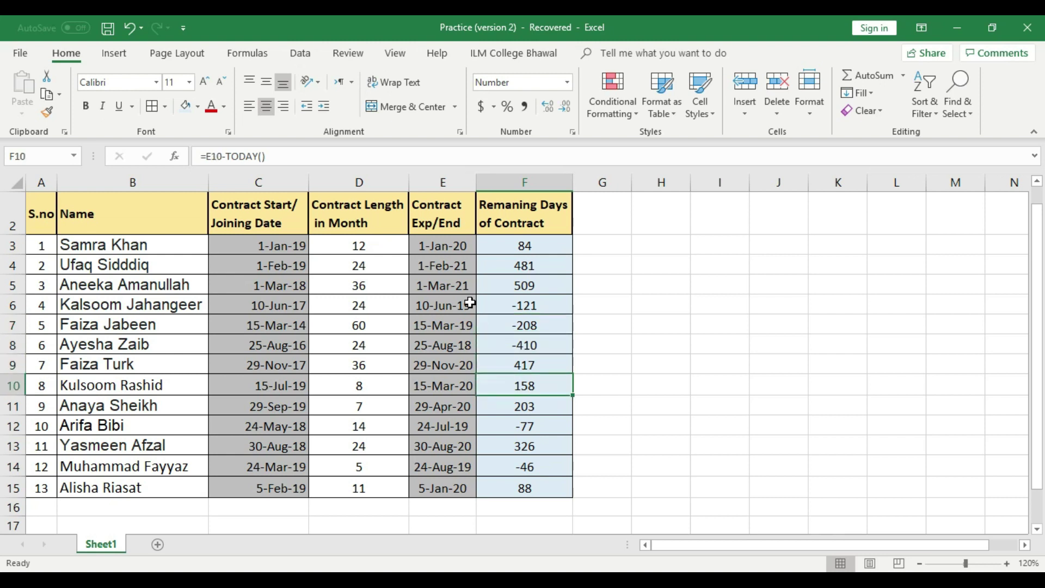
pyautogui.press('Down')
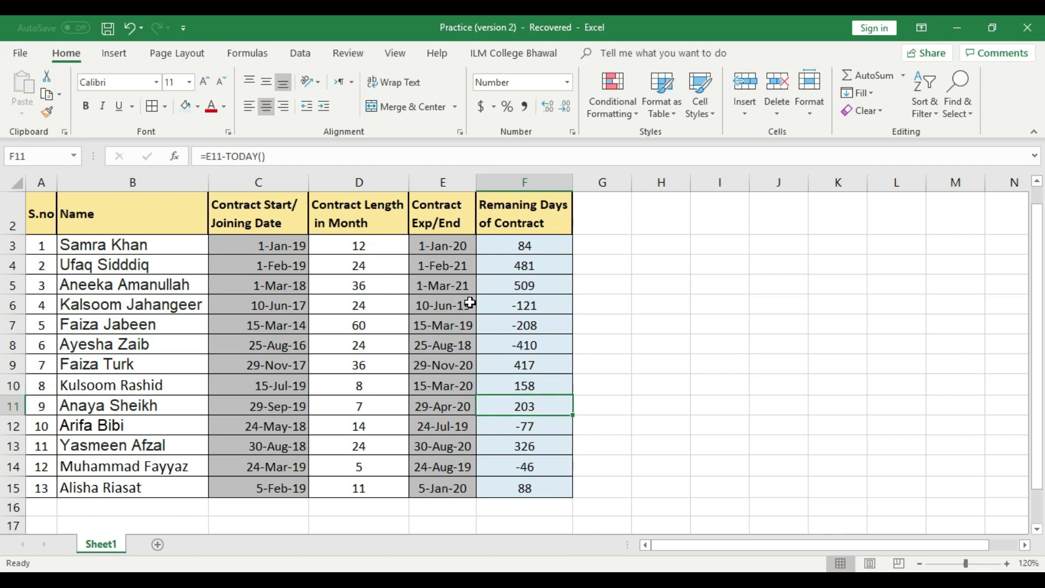
pyautogui.press('Down')
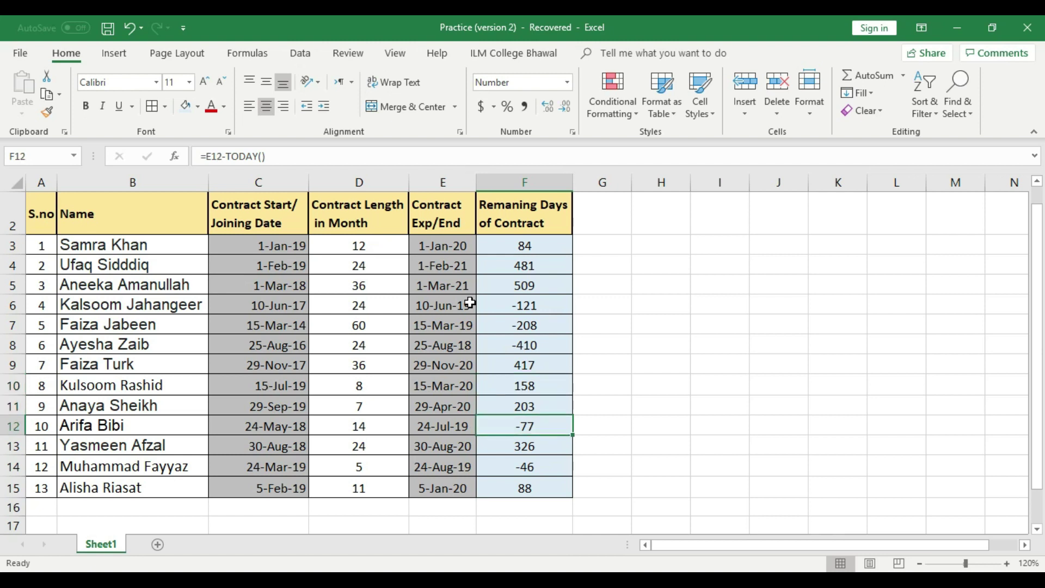
pyautogui.press('Down')
pyautogui.press('Down')
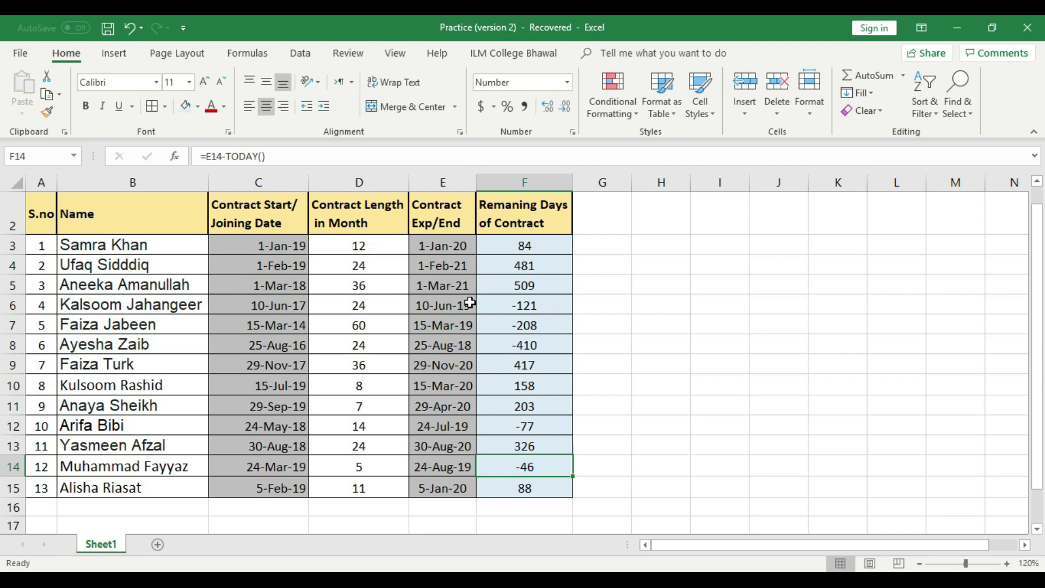
# Step: Check the contract length, start date and expiry date in row 14
pyautogui.press('Left')
pyautogui.press('Left')
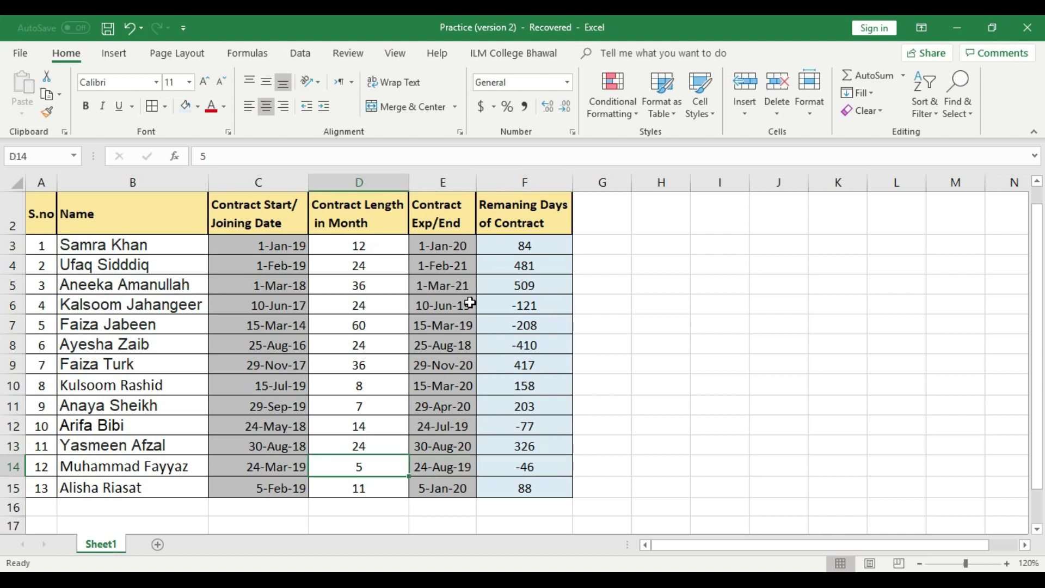
pyautogui.press('Left')
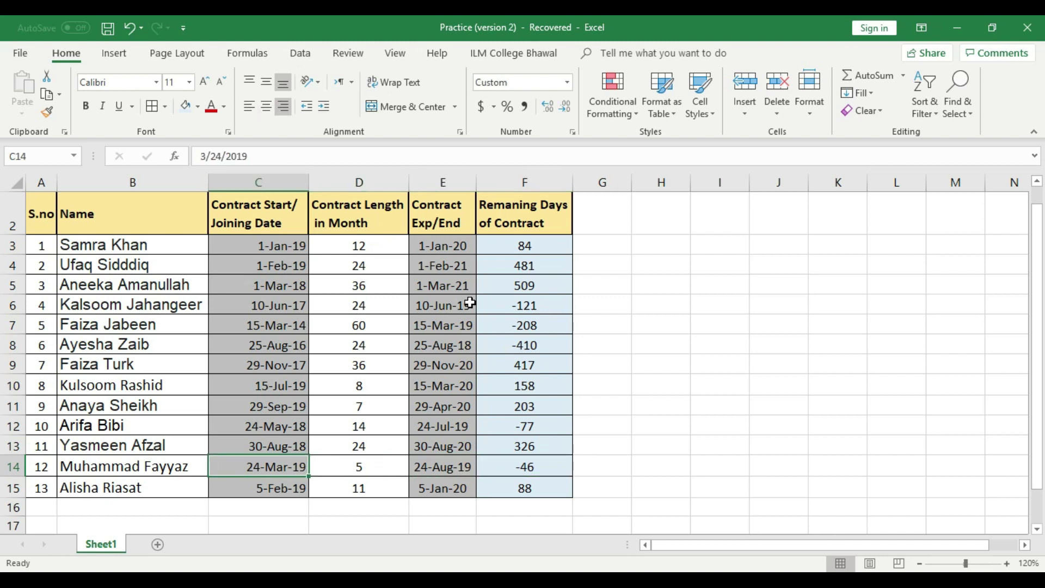
pyautogui.press('Right')
pyautogui.press('Right')
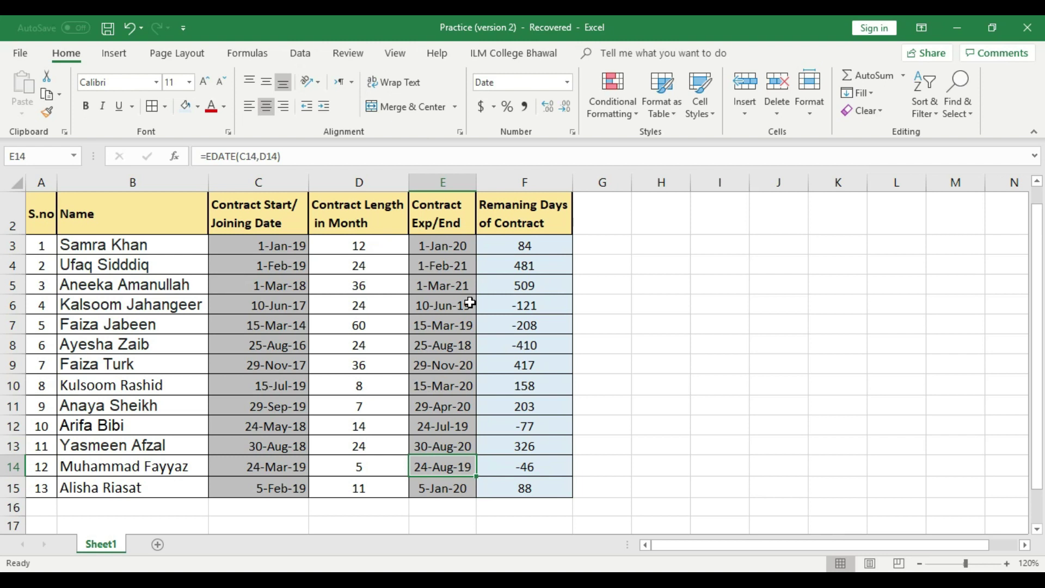
# Step: Replace the contract start date in C14 with 1june2019
pyautogui.click(284, 468)
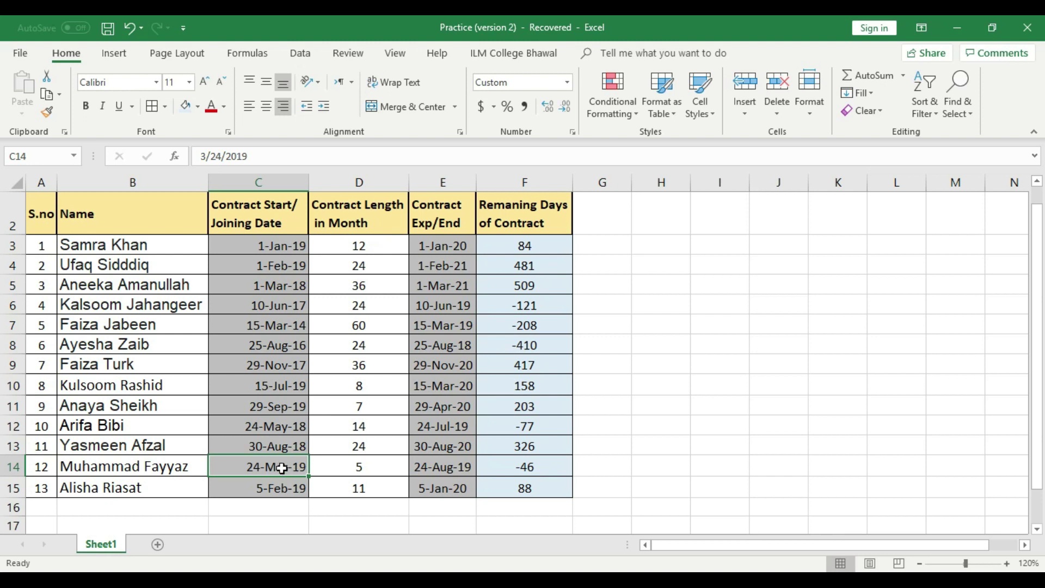
pyautogui.doubleClick(285, 464)
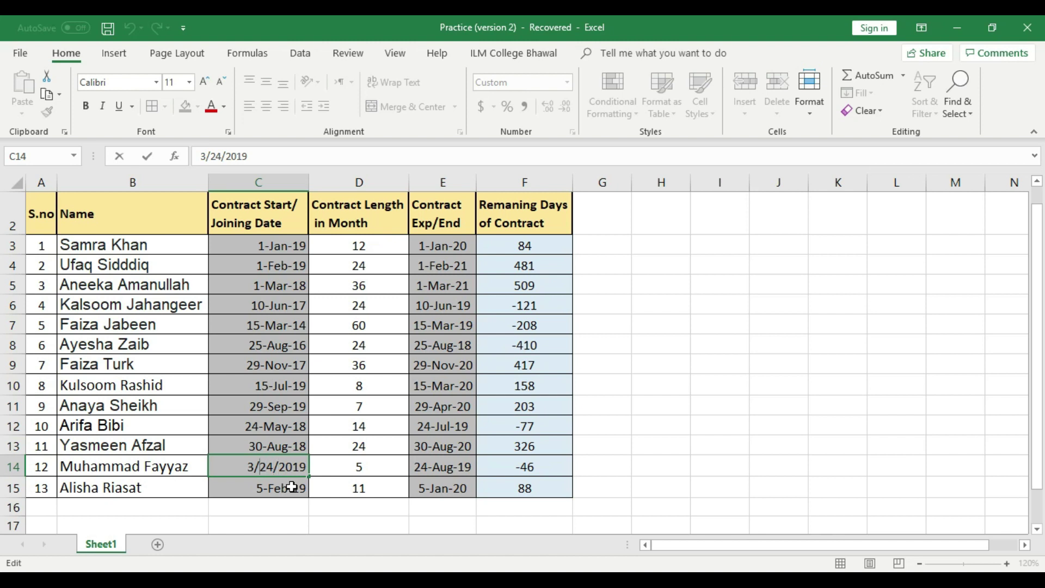
pyautogui.press('Tab')
pyautogui.click(282, 466)
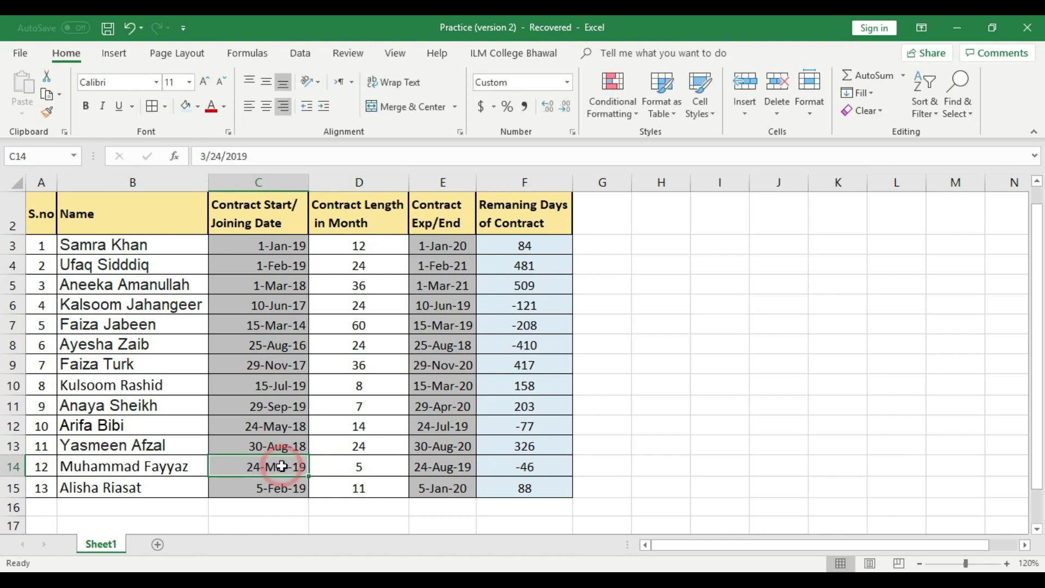
pyautogui.press('Delete')
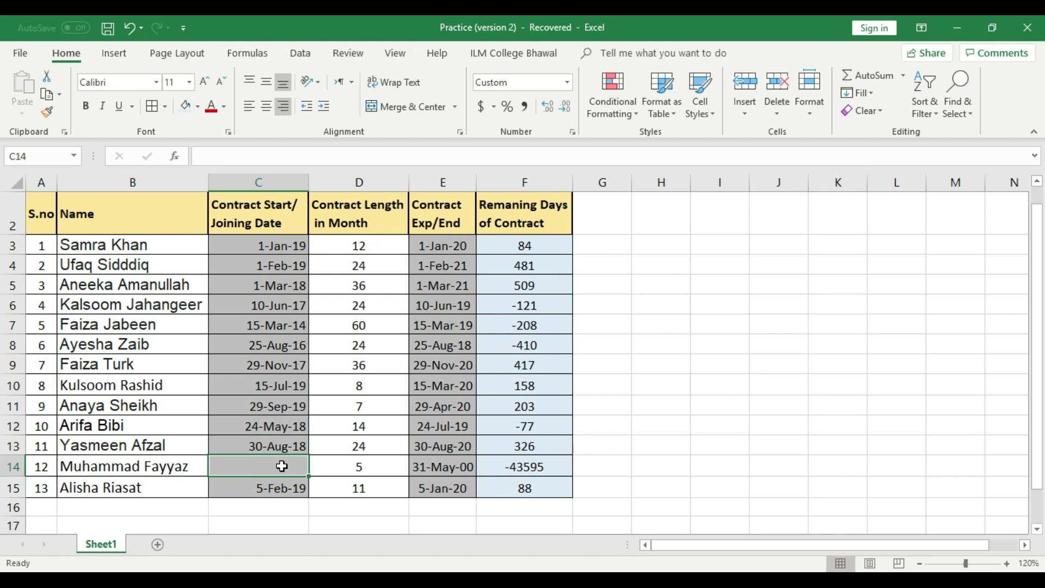
pyautogui.write('1june')
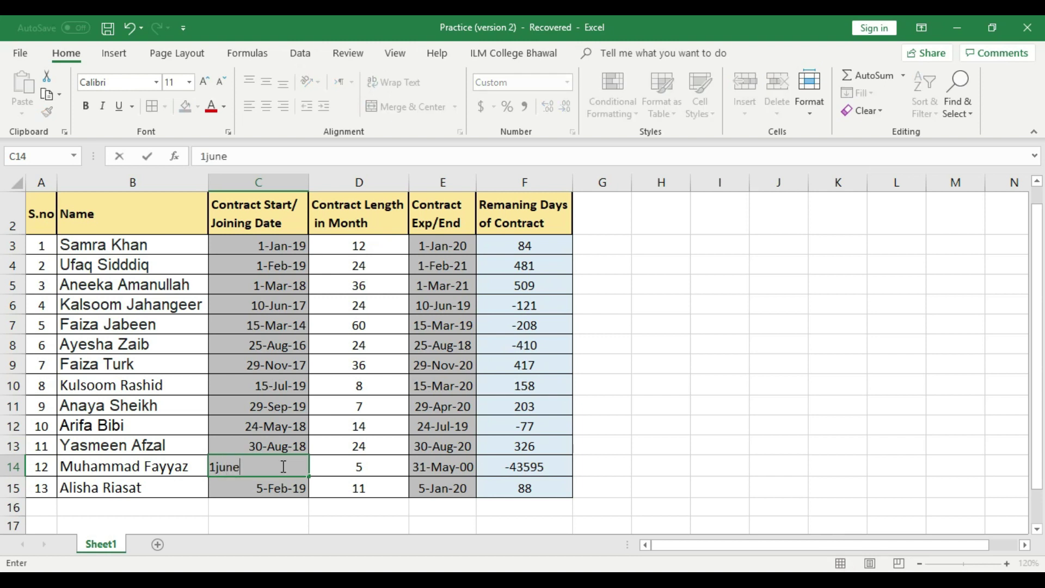
pyautogui.write('2019')
pyautogui.press('Return')
pyautogui.click(282, 467)
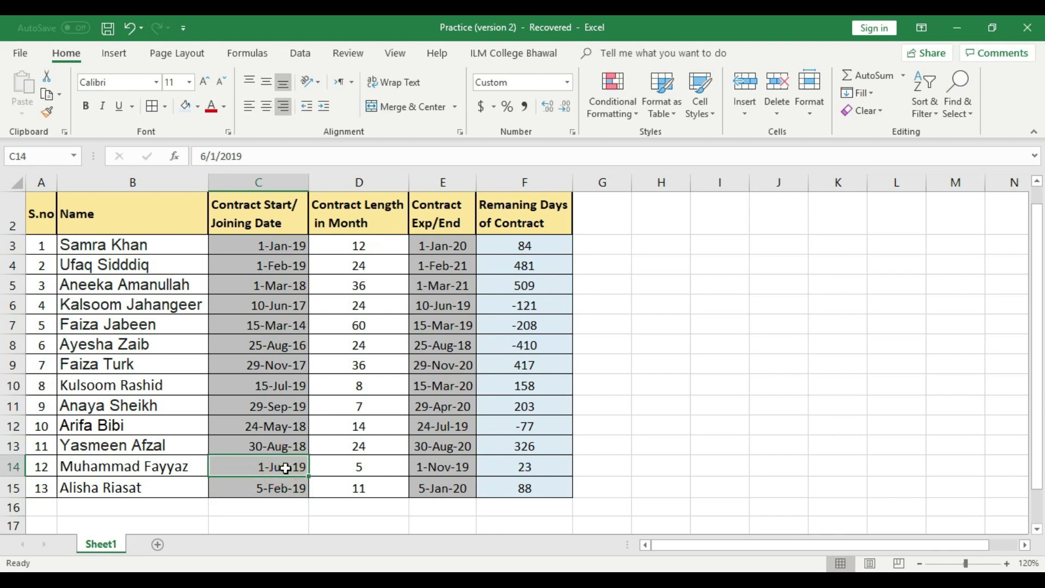
# Step: Check the contract length, expiry date and remaining days in row 14 after the start date change
pyautogui.click(353, 464)
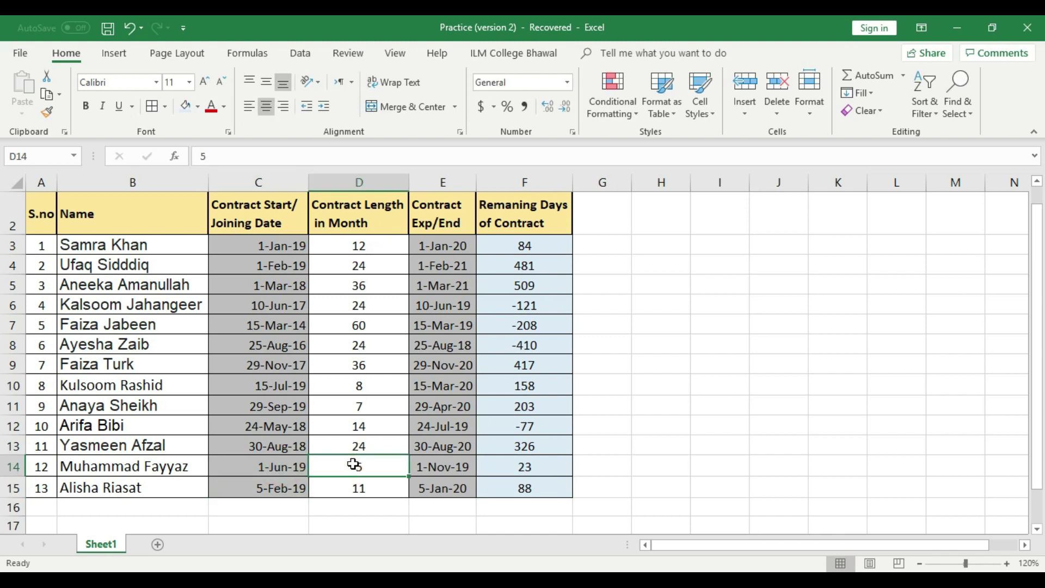
pyautogui.click(448, 466)
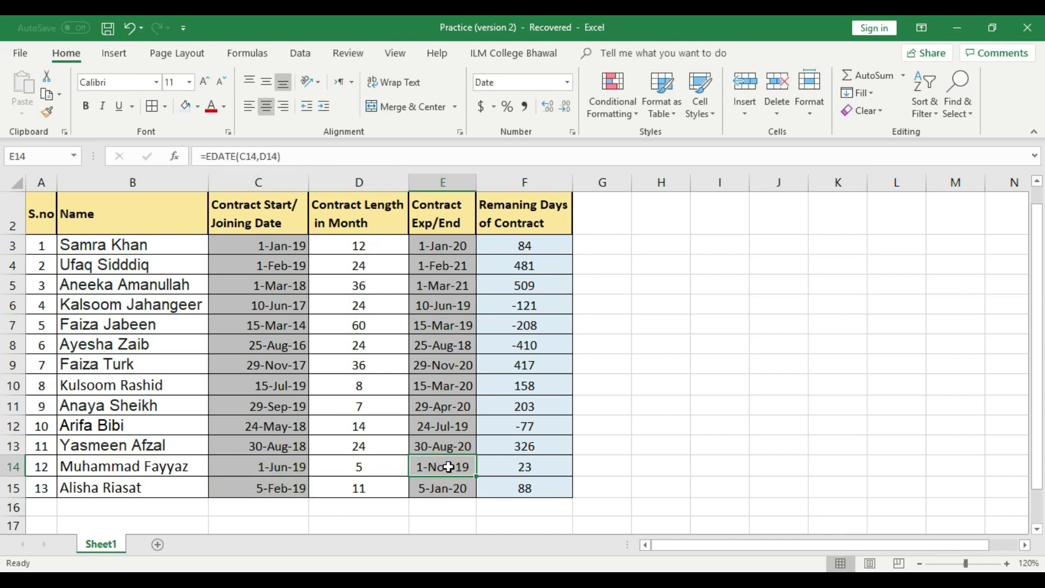
pyautogui.click(552, 472)
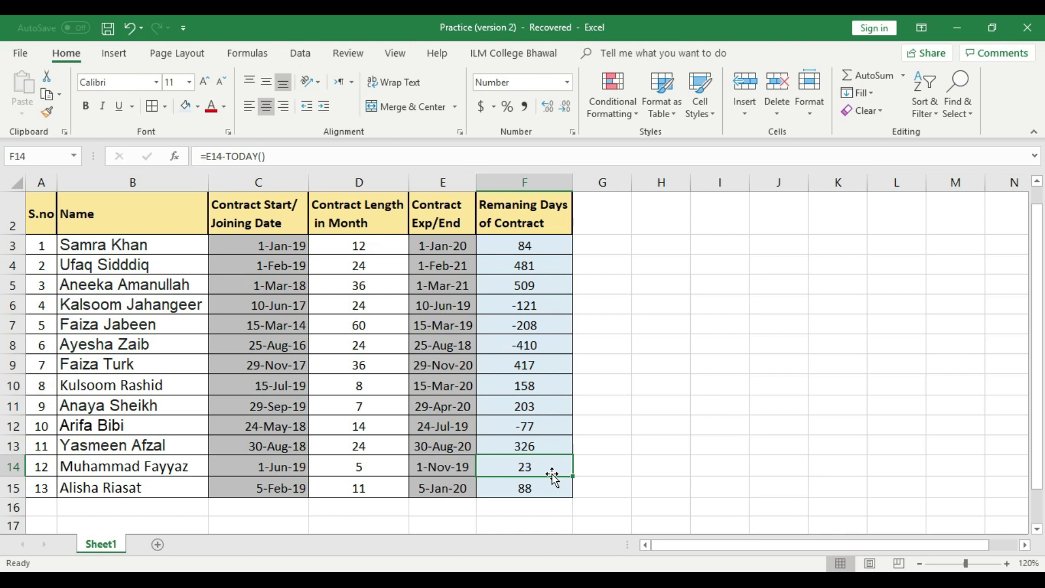
# Step: Add the column header Status in G2
pyautogui.click(617, 199)
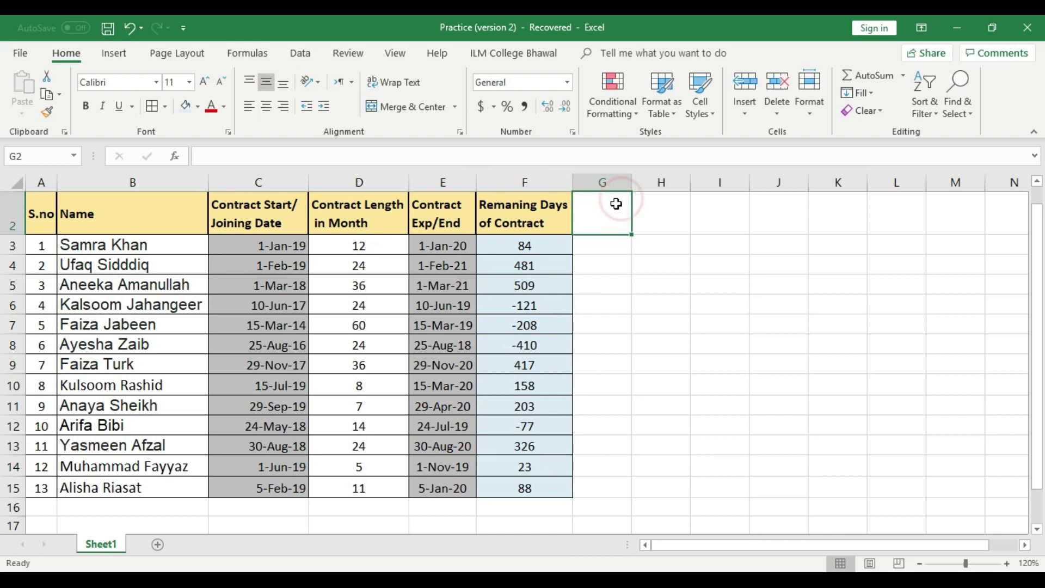
pyautogui.write('Status')
pyautogui.click(617, 261)
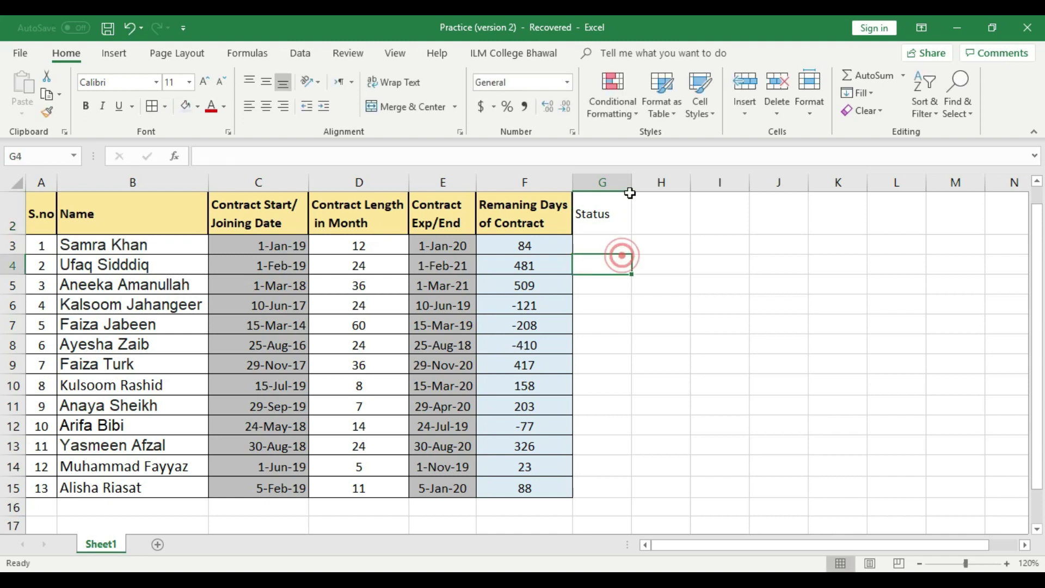
pyautogui.moveTo(632, 182)
pyautogui.mouseDown()
pyautogui.moveTo(611, 178)
pyautogui.moveTo(646, 179)
pyautogui.moveTo(633, 179)
pyautogui.mouseUp()
pyautogui.click(616, 207)
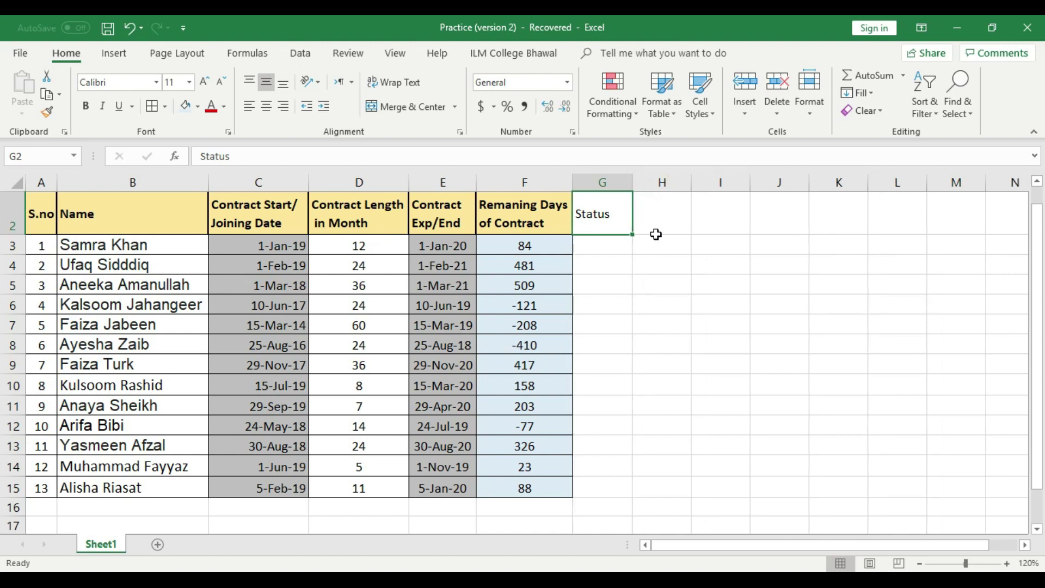
pyautogui.click(627, 262)
# Step: Centre the Status header horizontally in G2 and widen column G
pyautogui.click(610, 214)
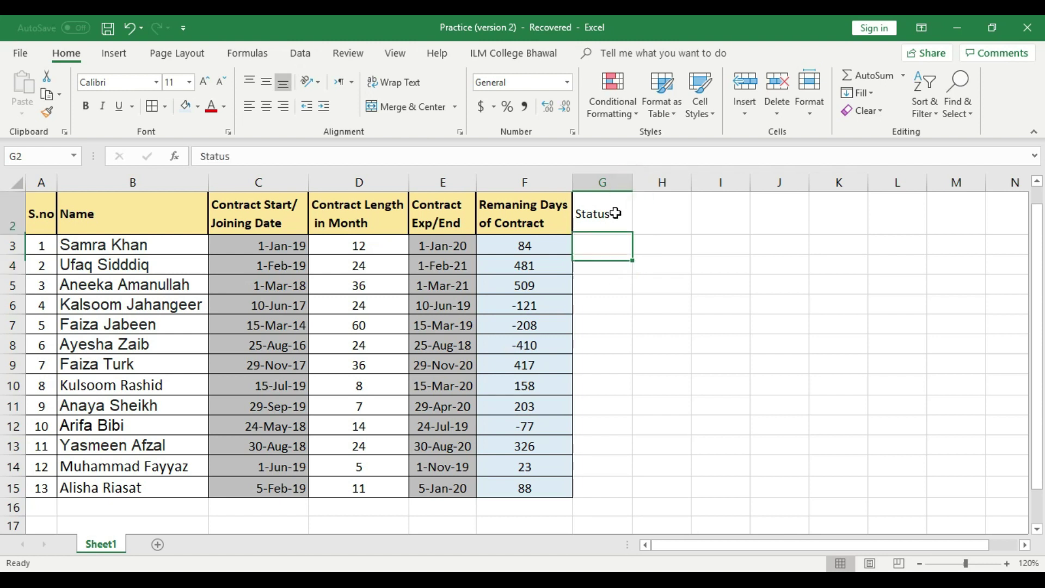
pyautogui.click(266, 107)
pyautogui.click(679, 322)
pyautogui.moveTo(632, 180); pyautogui.dragTo(665, 177)
# Step: Format the Status header in G2 with a light blue fill, thick outside borders and bold text
pyautogui.click(641, 210)
pyautogui.click(197, 106)
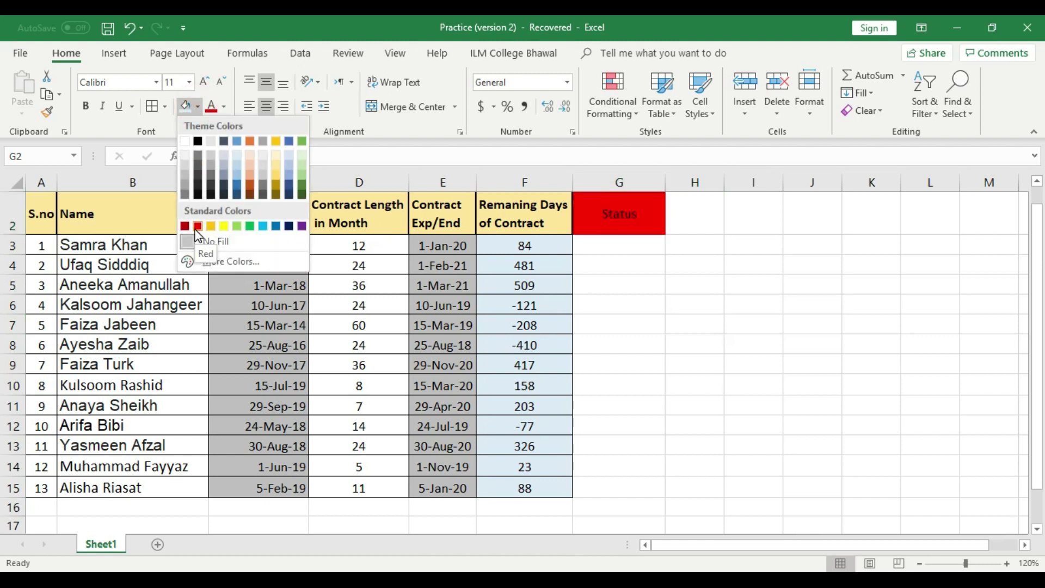
pyautogui.click(268, 228)
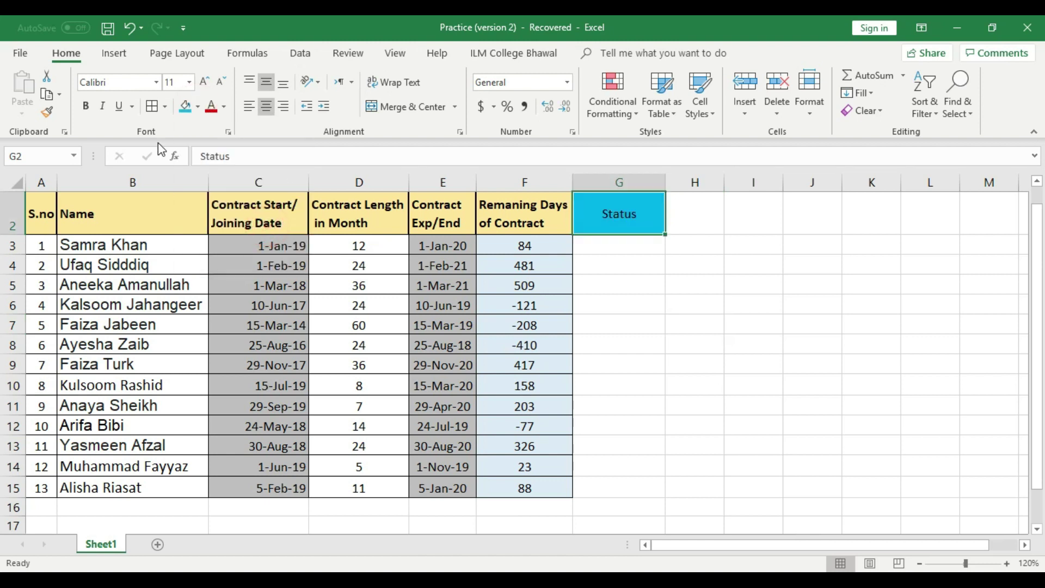
pyautogui.click(165, 106)
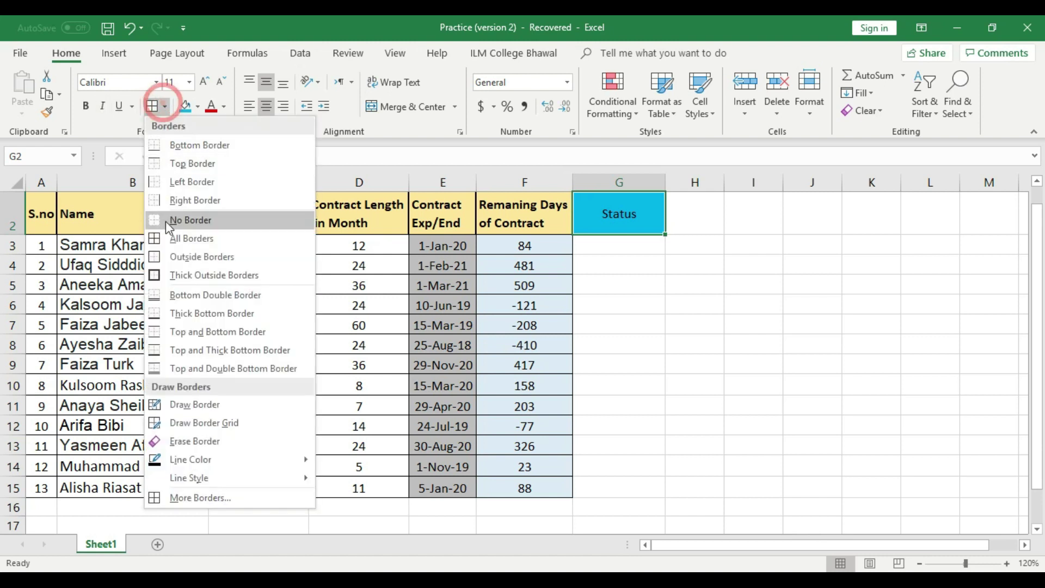
pyautogui.click(188, 274)
pyautogui.click(85, 106)
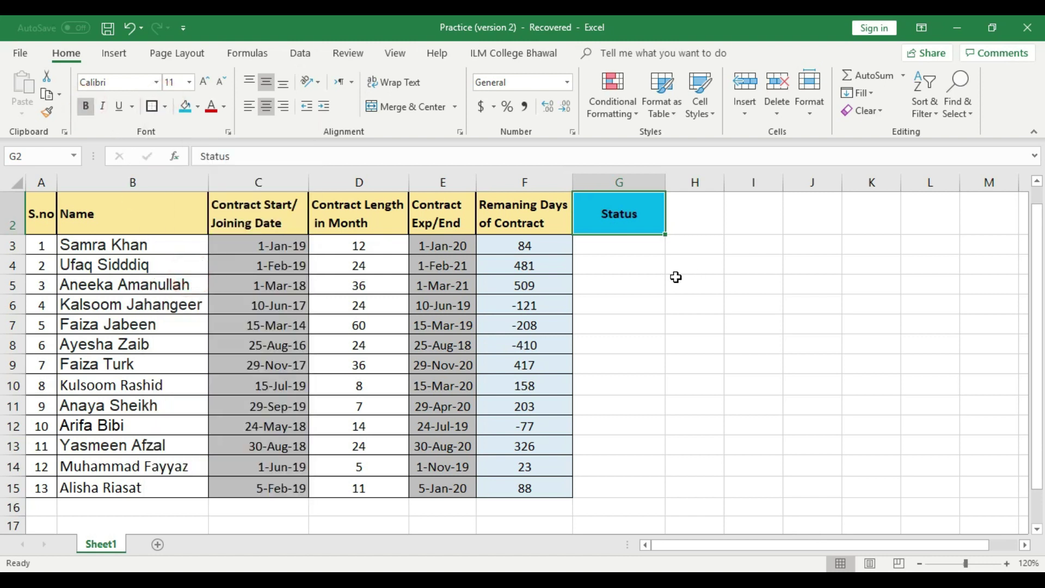
# Step: Begin an IF formula in G3 that tests whether the remaining days in F3 are less than 0
pyautogui.click(626, 272)
pyautogui.click(622, 246)
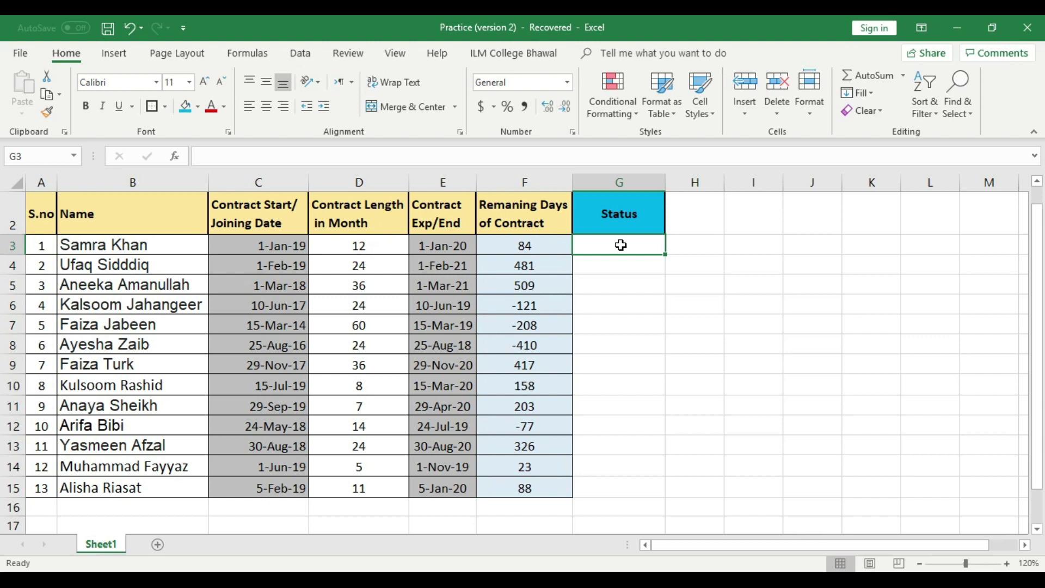
pyautogui.write('=')
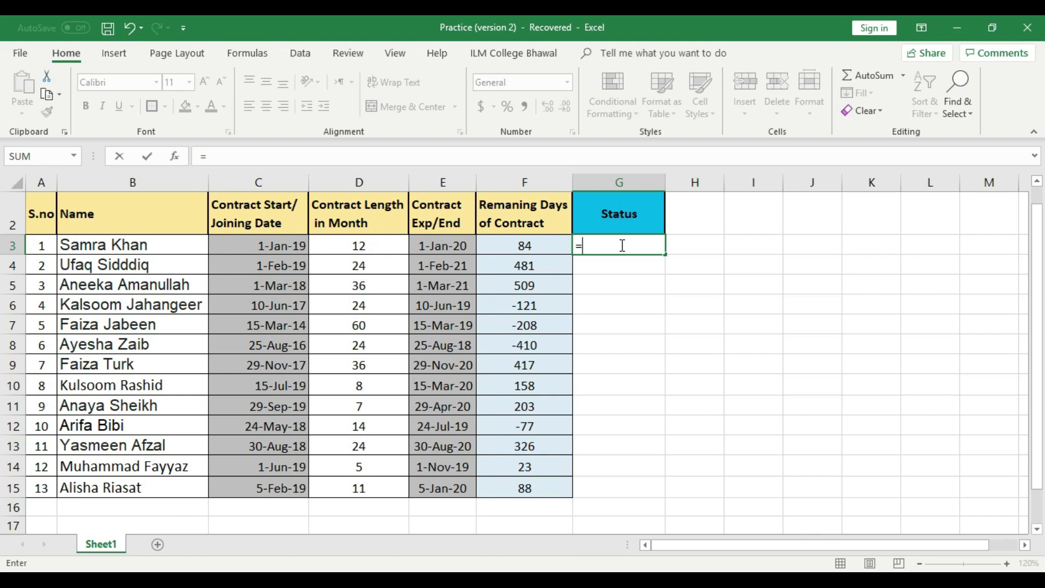
pyautogui.write('if')
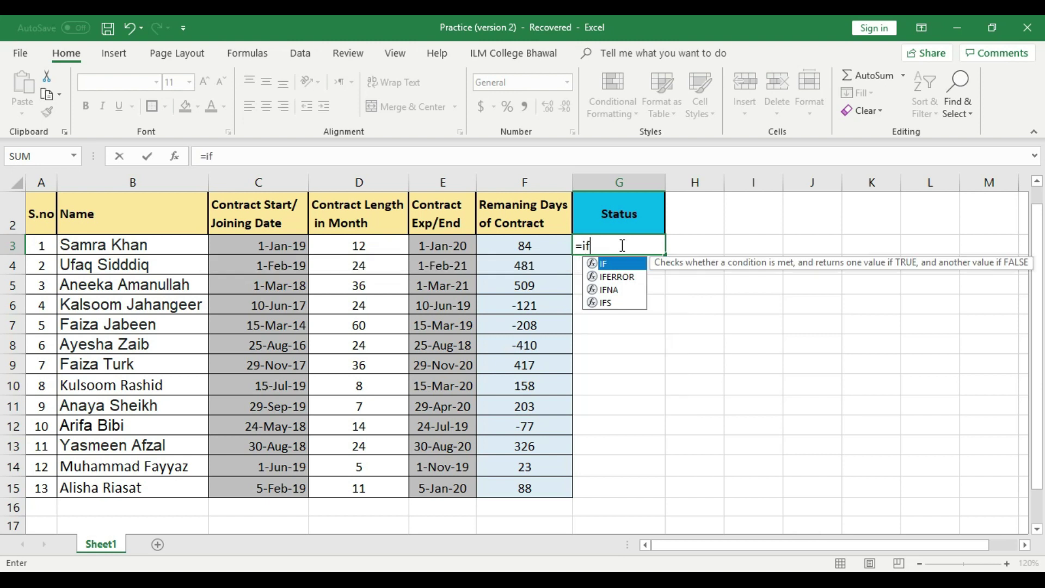
pyautogui.write('(')
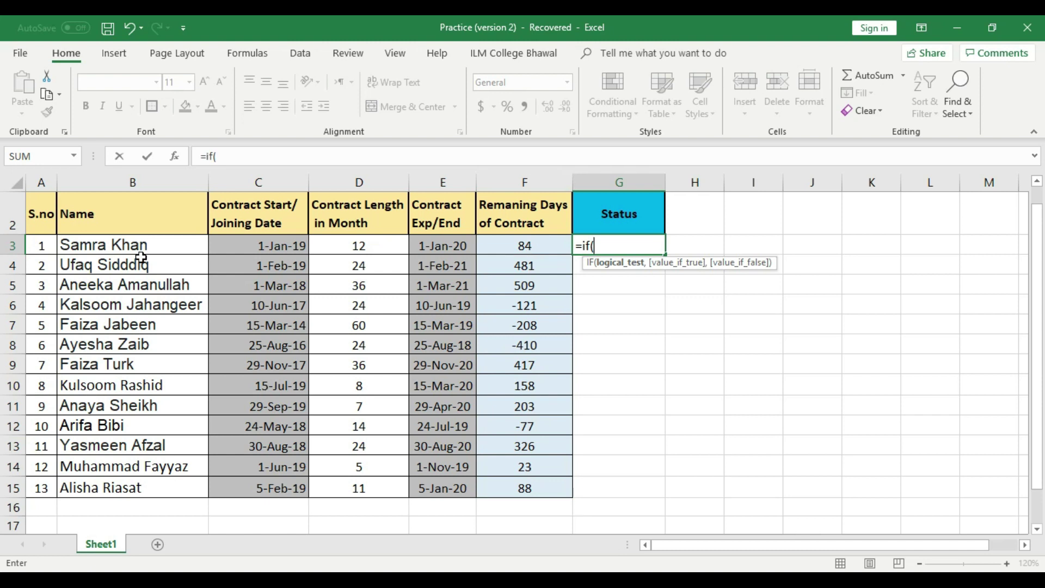
pyautogui.click(514, 248)
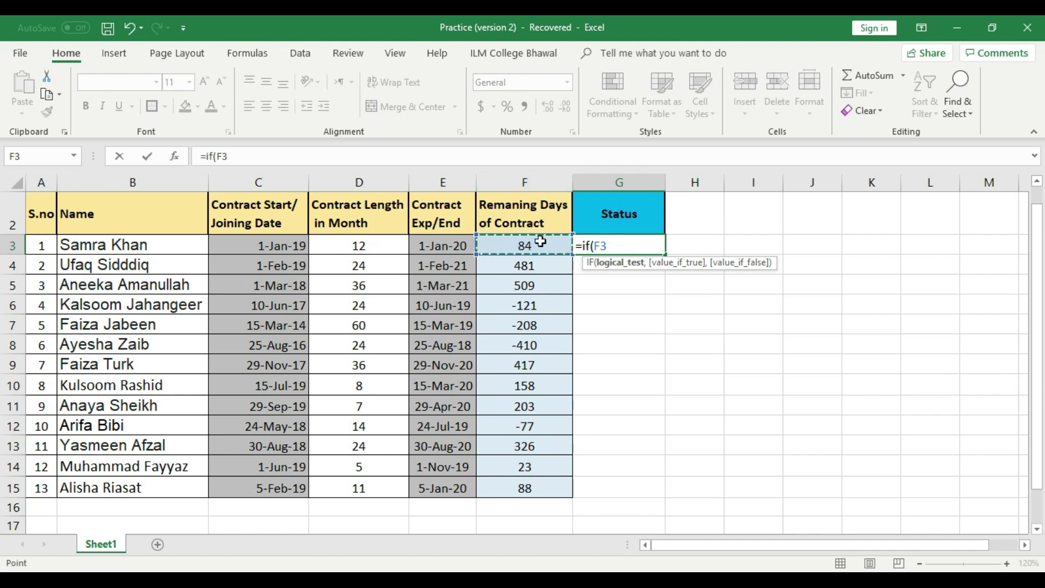
pyautogui.write('<')
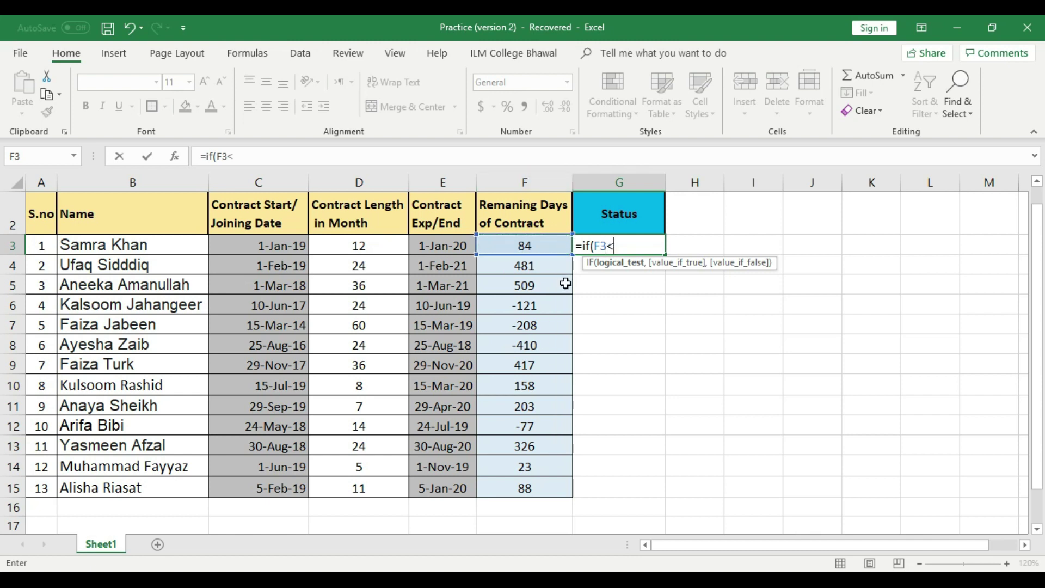
pyautogui.write('0')
# Step: Give the IF formula in G3 the value-if-true text "Contract Expire"
pyautogui.write(',')
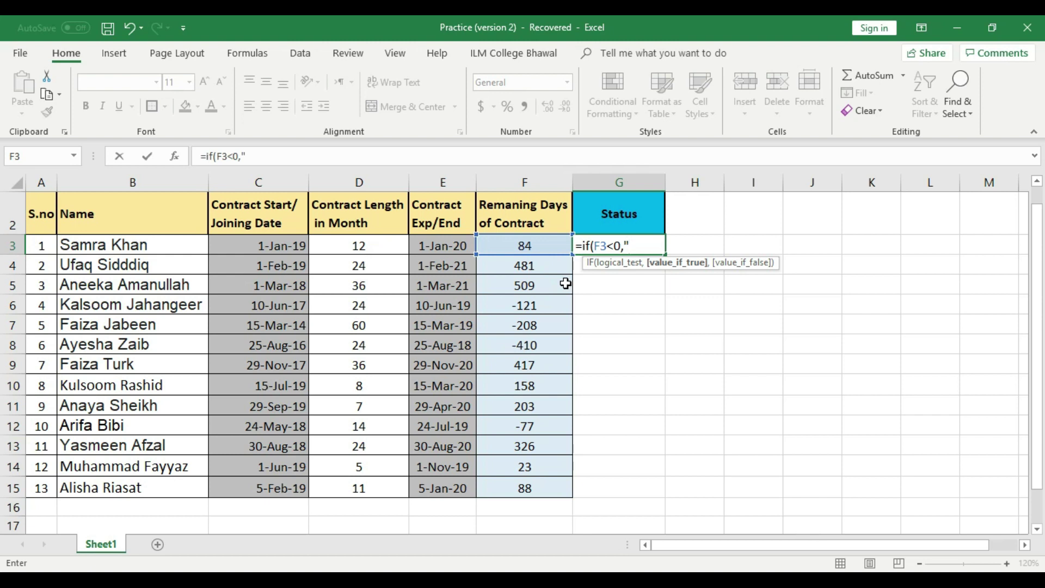
pyautogui.write('Contrac')
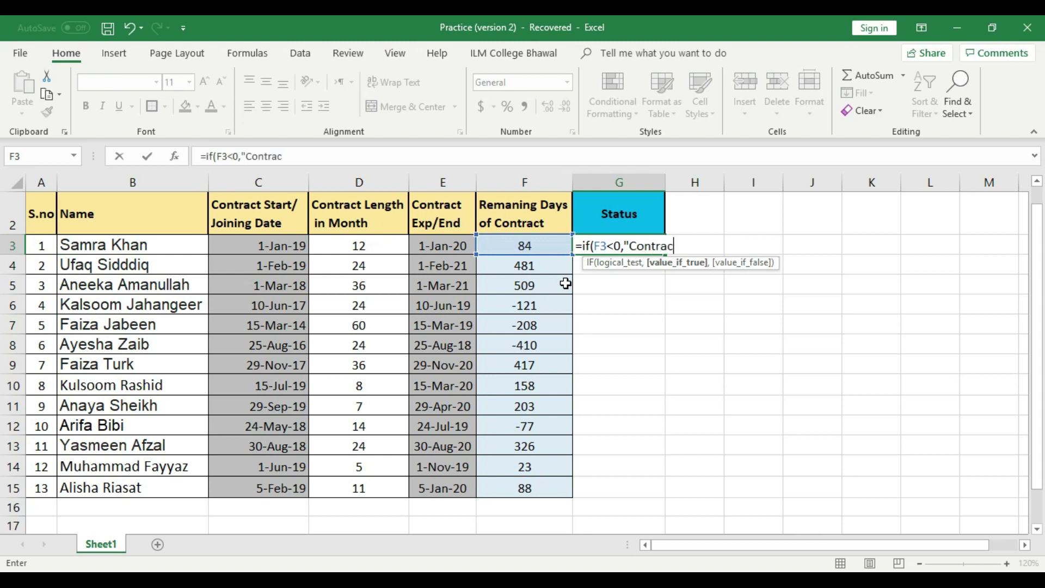
pyautogui.write('t Expire')
pyautogui.write('"')
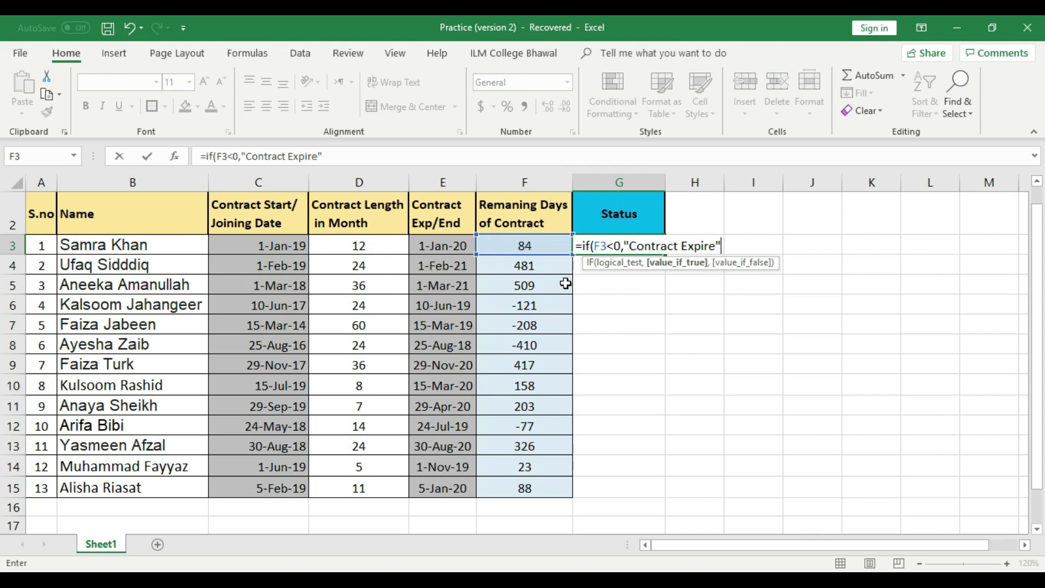
# Step: Nest a second IF as the value-if-false argument in G3, starting its logical test with F3<
pyautogui.write(',')
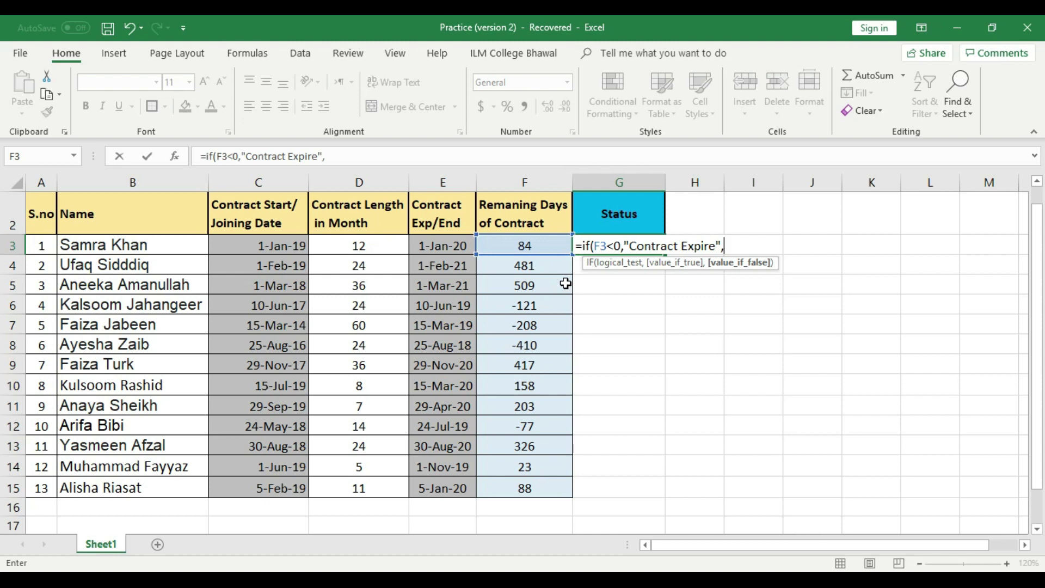
pyautogui.write('If')
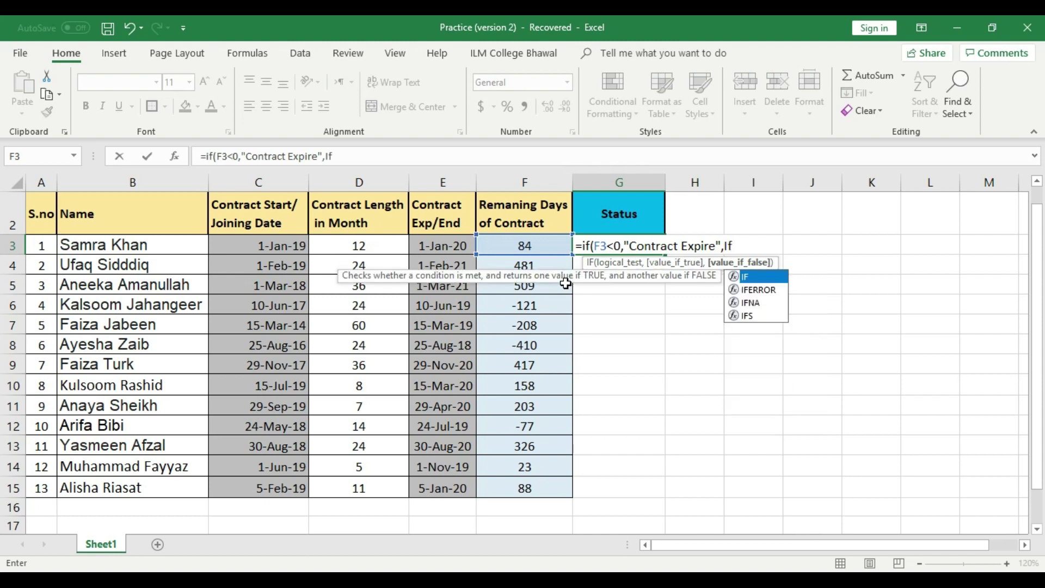
pyautogui.press('Return')
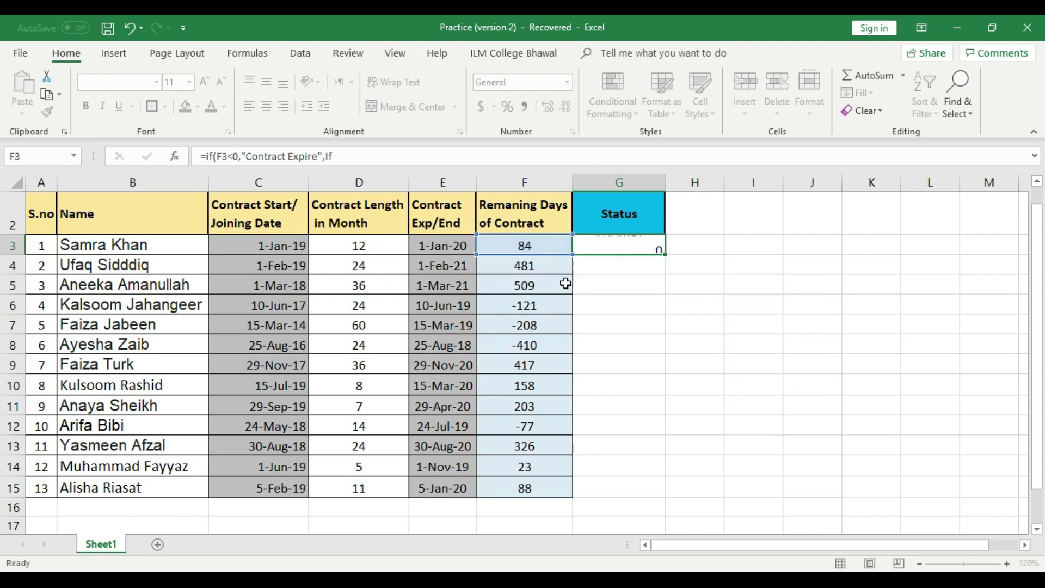
pyautogui.click(621, 240)
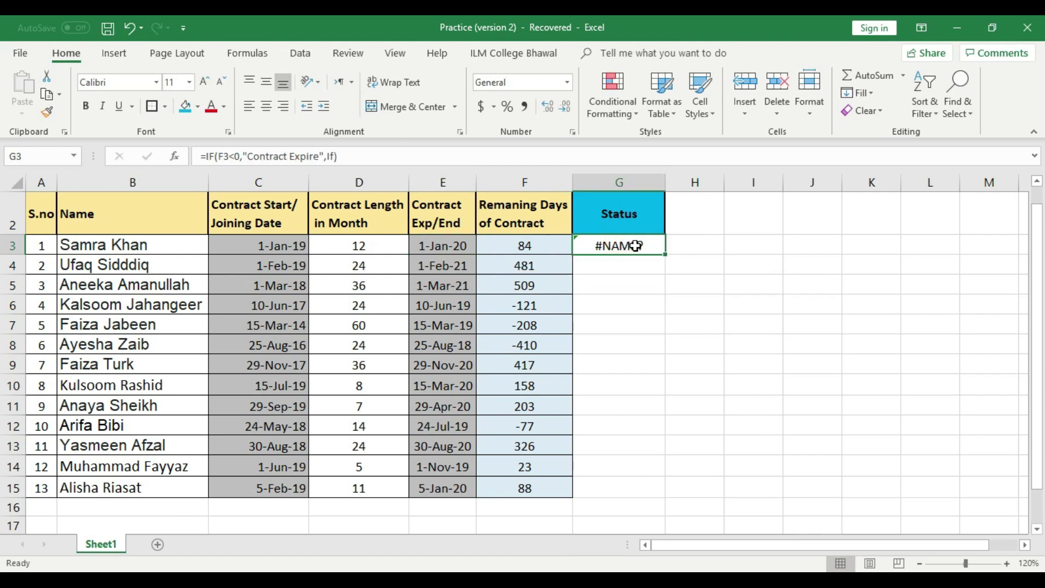
pyautogui.doubleClick(622, 243)
pyautogui.click(725, 247)
pyautogui.press('BackSpace')
pyautogui.click(728, 246)
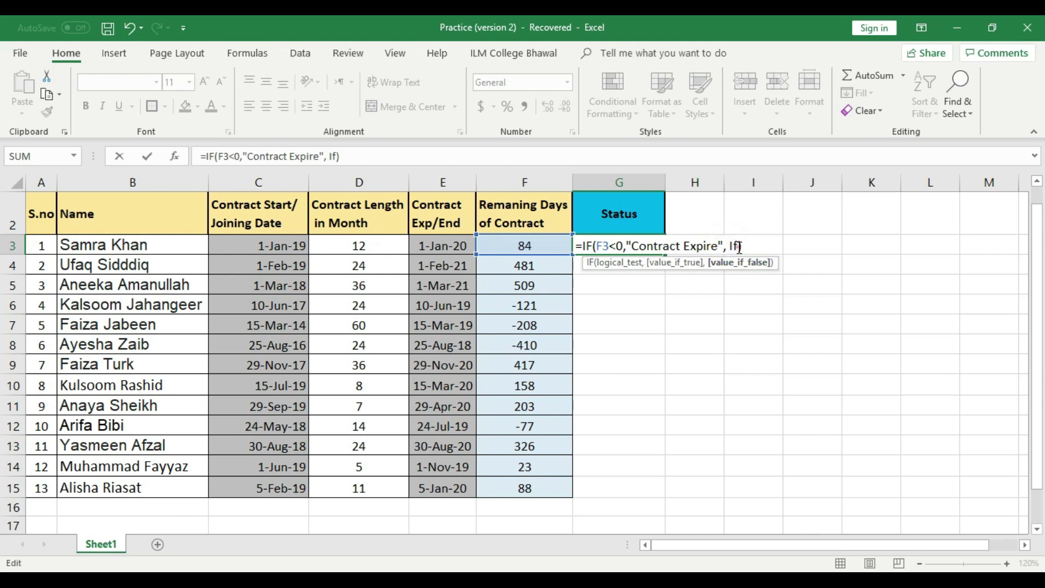
pyautogui.click(740, 247)
pyautogui.click(742, 246)
pyautogui.press('BackSpace')
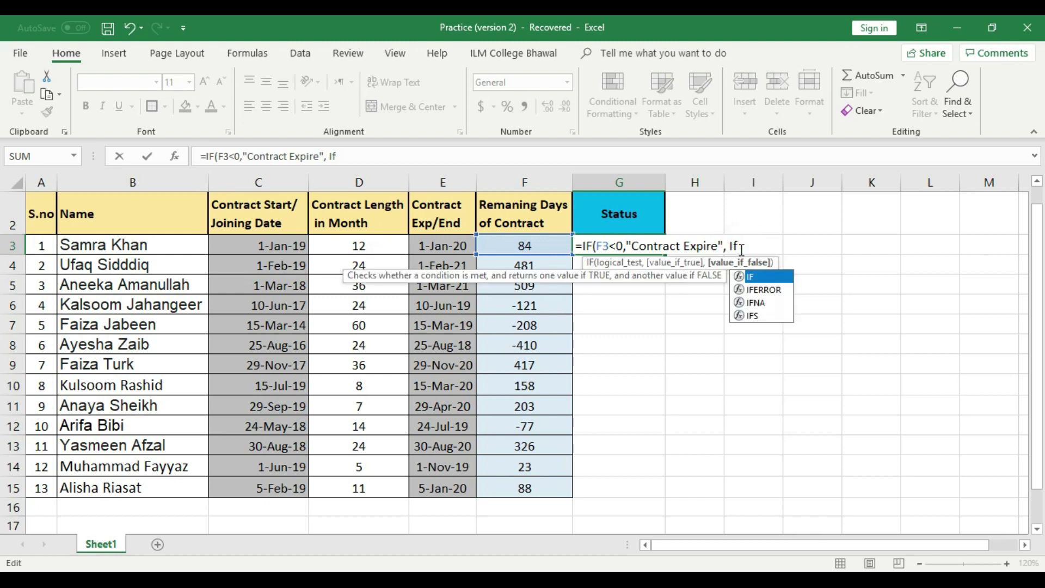
pyautogui.write('(')
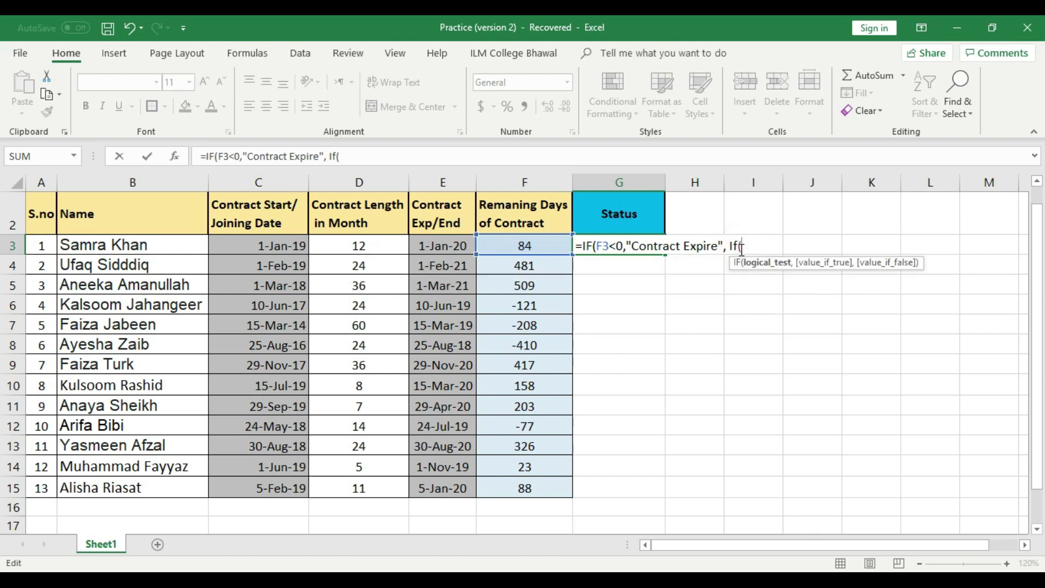
pyautogui.click(533, 247)
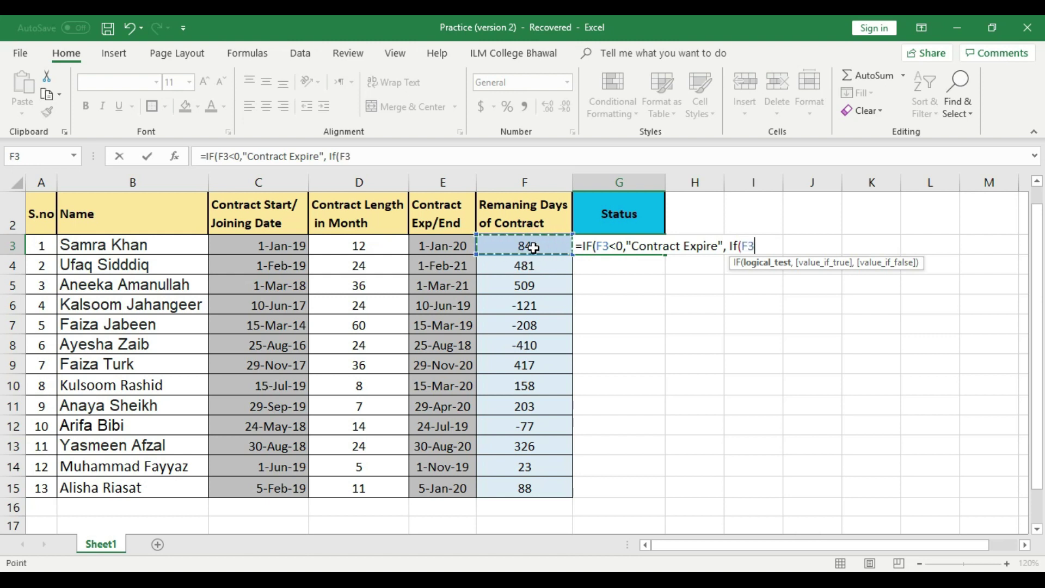
pyautogui.write('<')
pyautogui.write('Expire')
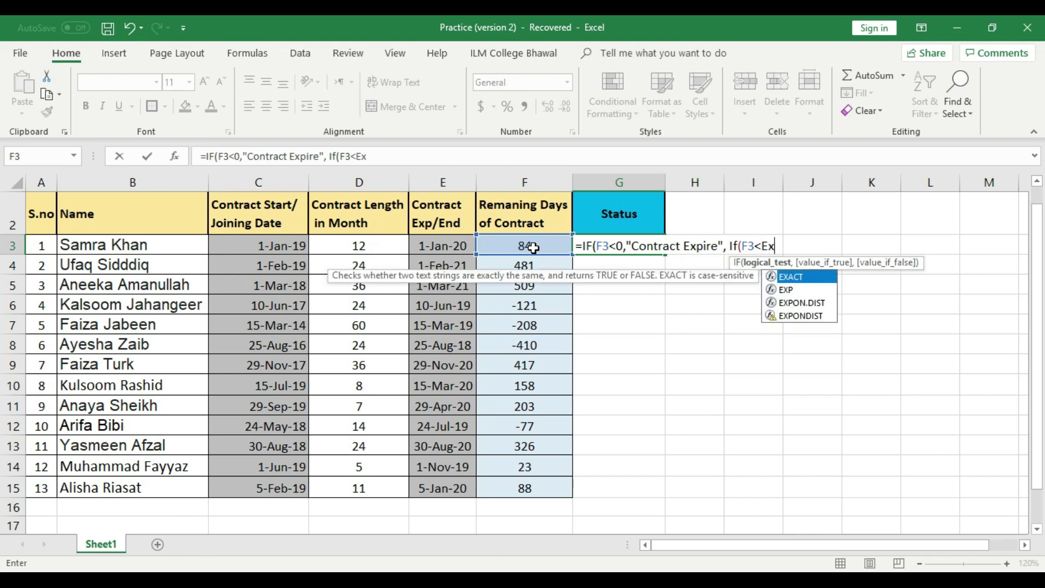
pyautogui.write(' Soon')
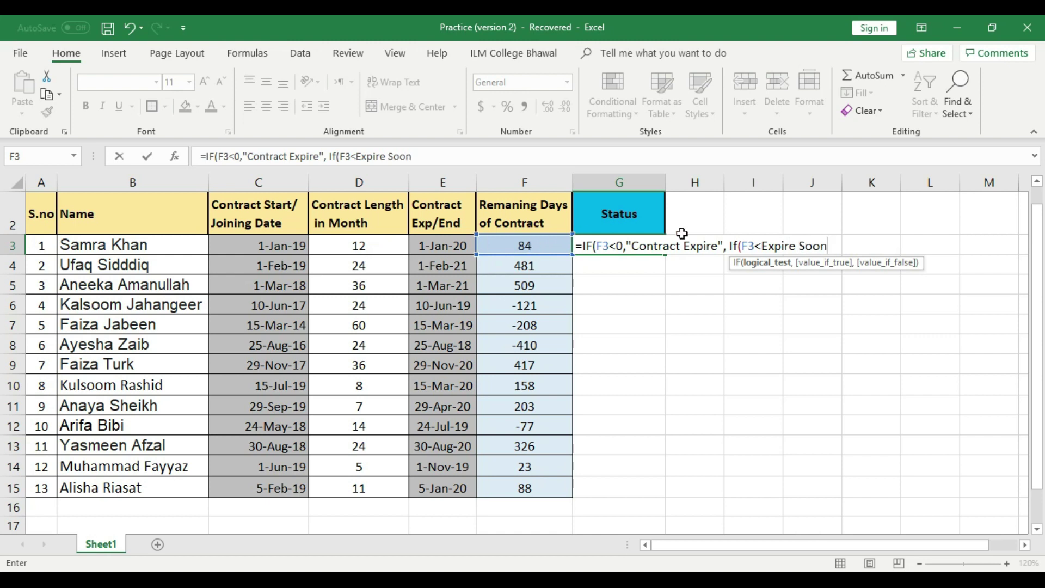
pyautogui.press('BackSpace')
pyautogui.press('BackSpace')
pyautogui.press('BackSpace')
pyautogui.press('BackSpace')
pyautogui.press('BackSpace')
pyautogui.press('BackSpace')
pyautogui.press('BackSpace')
pyautogui.press('BackSpace')
pyautogui.press('BackSpace')
pyautogui.press('BackSpace')
pyautogui.press('BackSpace')
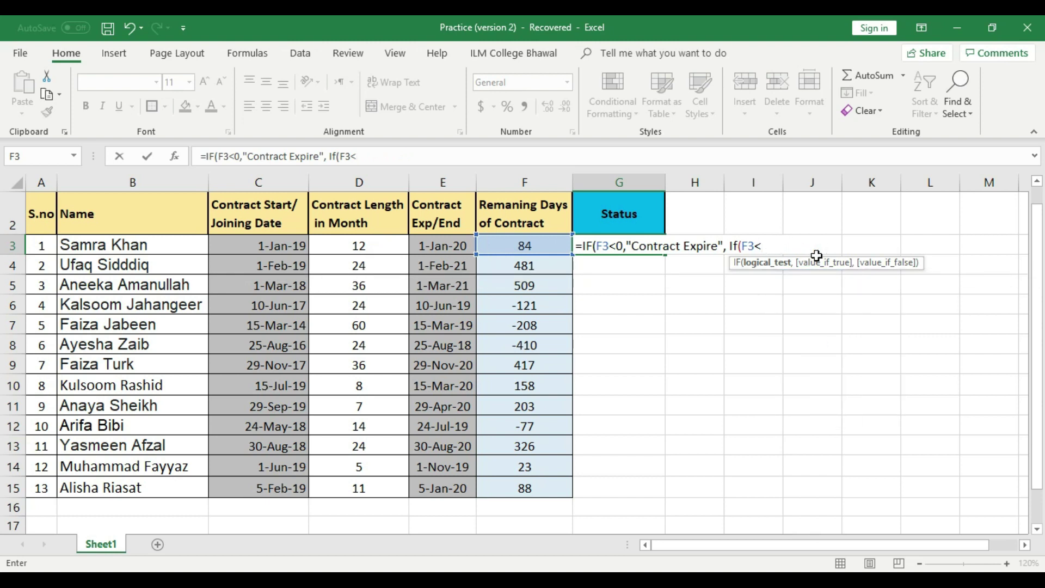
# Step: Complete the nested IF test in G3 as F3<30 with the value-if-true text "Expire Soon"
pyautogui.write('30')
pyautogui.write(',')
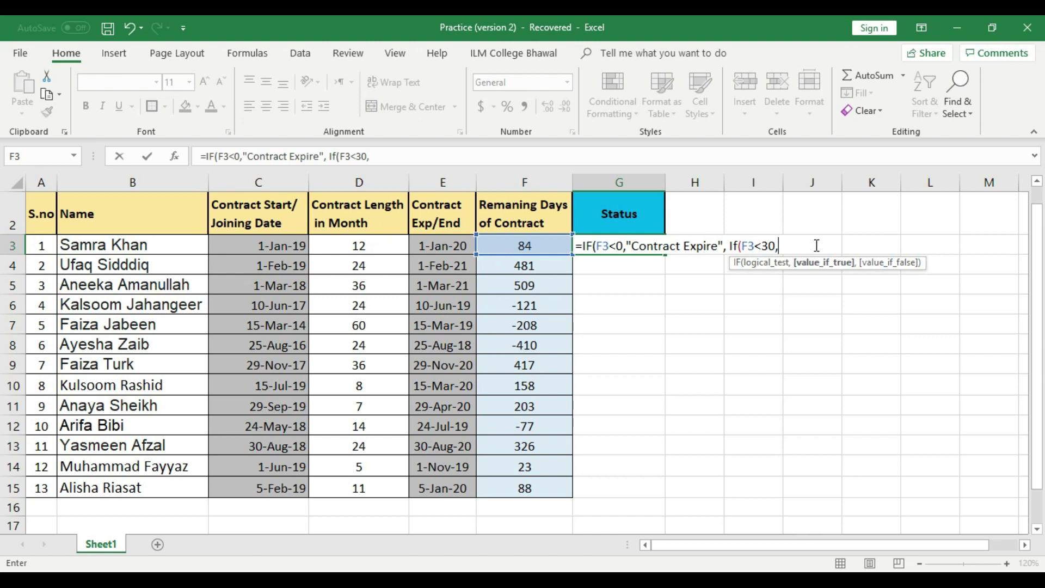
pyautogui.write('"Expire Soon')
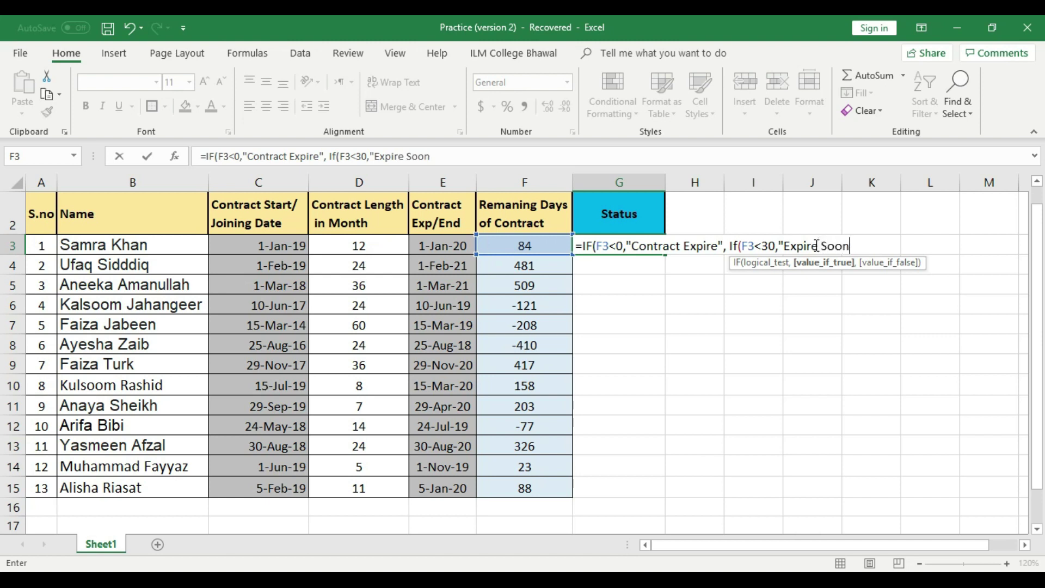
pyautogui.write('",')
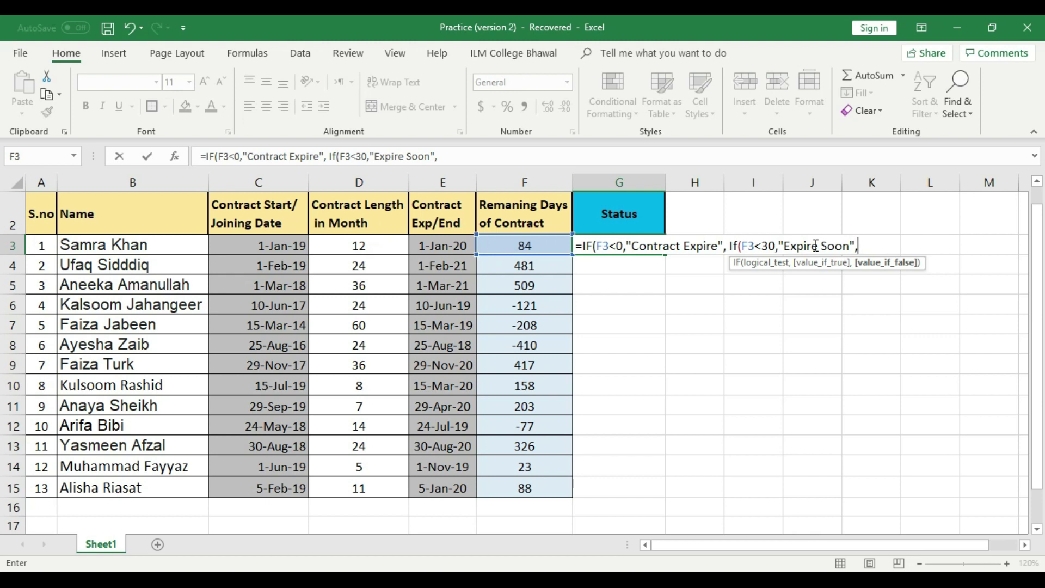
pyautogui.write('i')
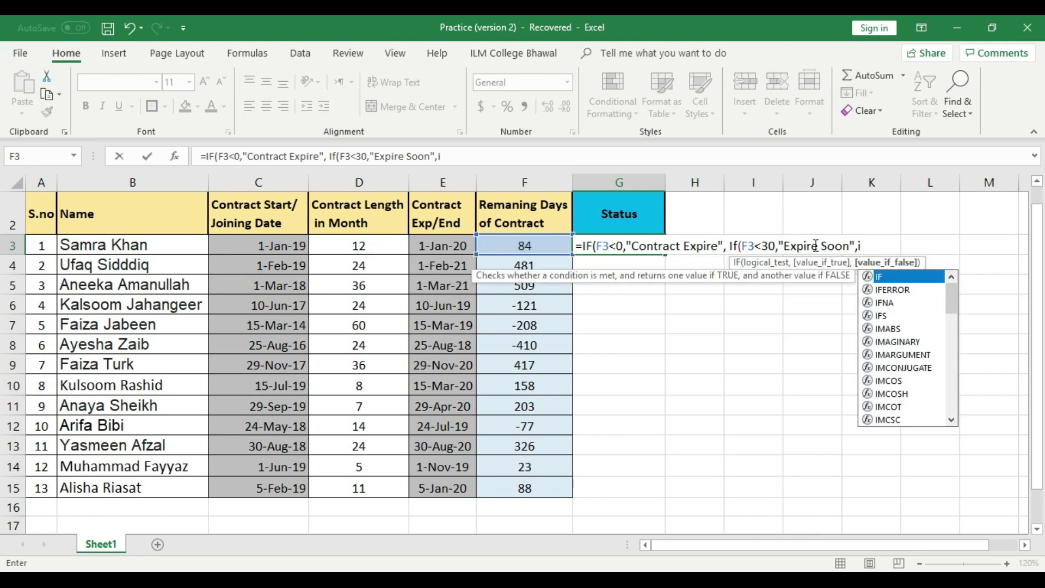
pyautogui.press('BackSpace')
pyautogui.write('if')
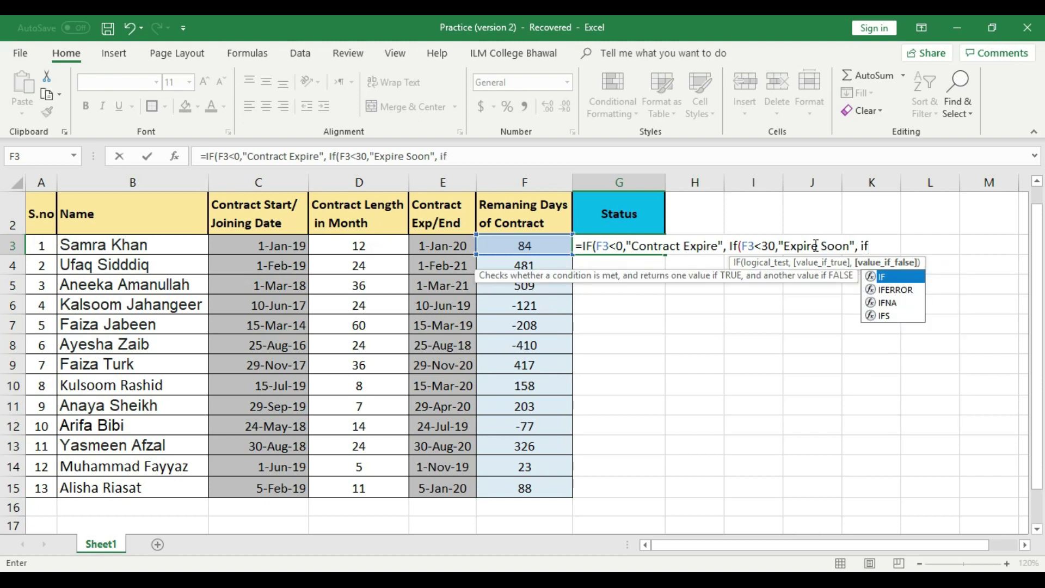
pyautogui.write('(')
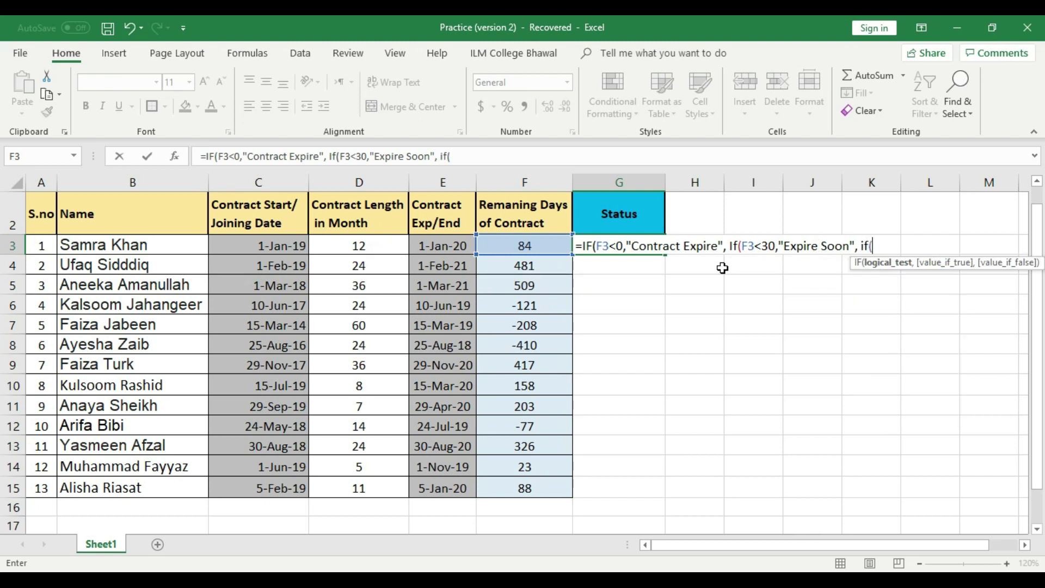
pyautogui.click(537, 247)
pyautogui.write('>')
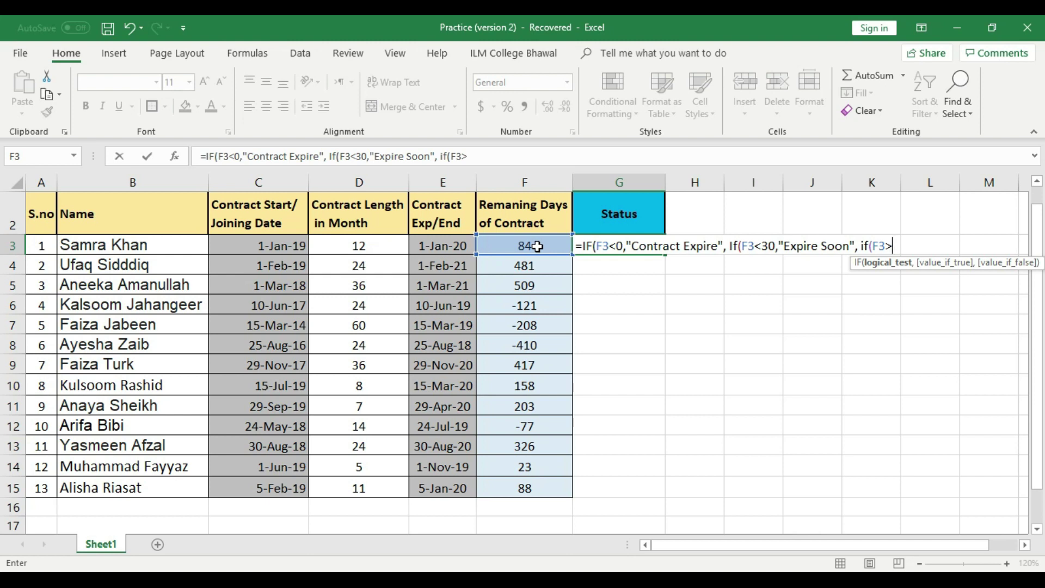
pyautogui.press('BackSpace')
pyautogui.press('BackSpace')
pyautogui.press('BackSpace')
pyautogui.press('BackSpace')
pyautogui.press('BackSpace')
pyautogui.press('BackSpace')
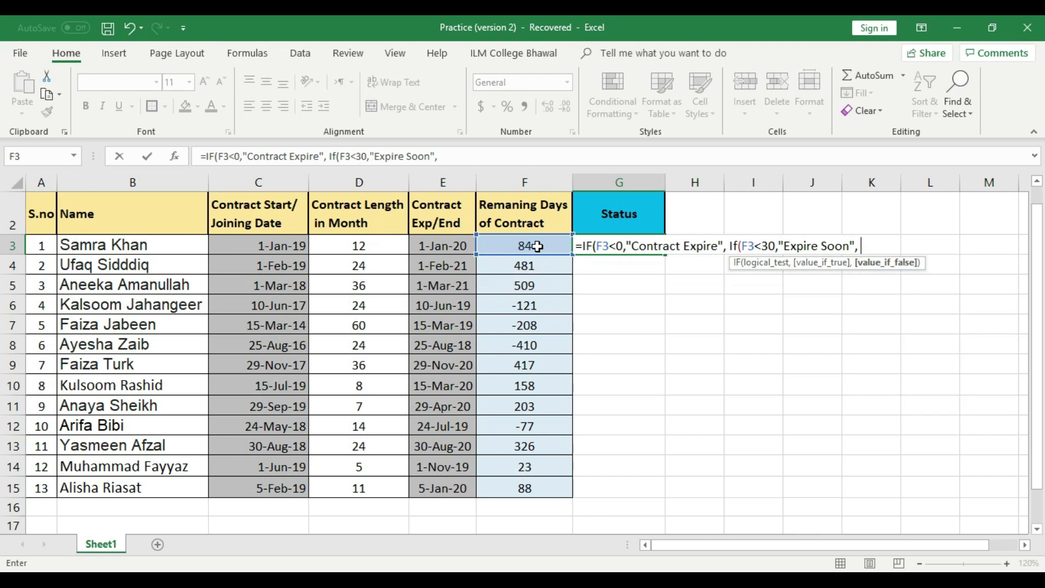
# Step: Finish the nested IF in G3 with empty text as value-if-false, accept the bracket correction, and fill the formula down to G15
pyautogui.write('"")')
pyautogui.press('Return')
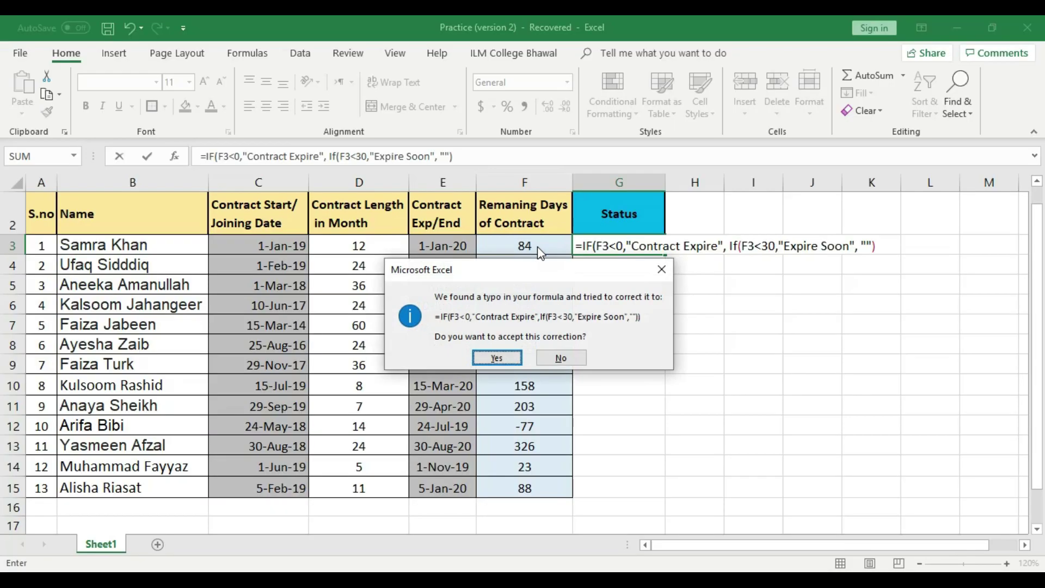
pyautogui.click(504, 358)
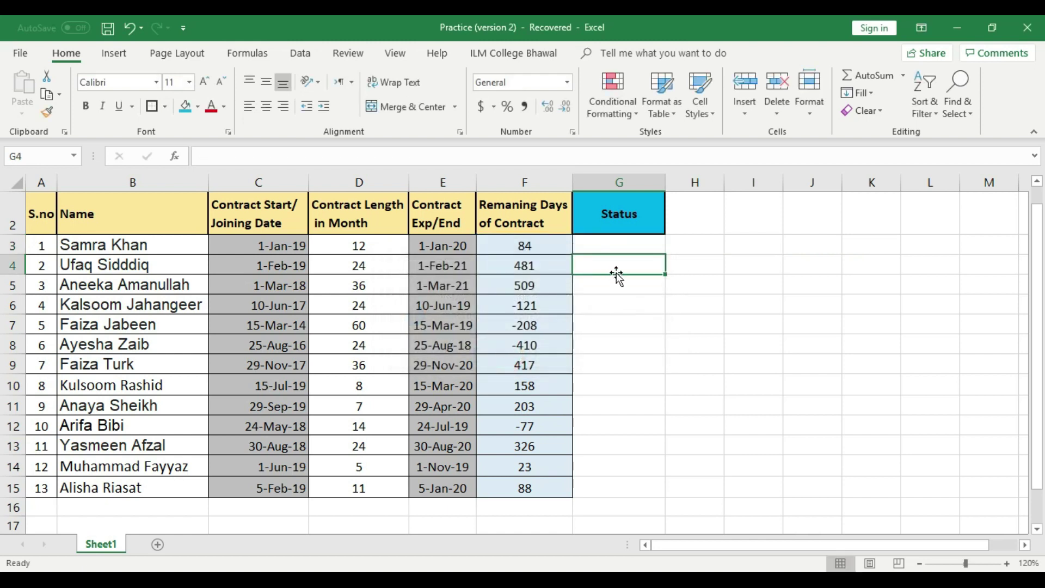
pyautogui.click(634, 247)
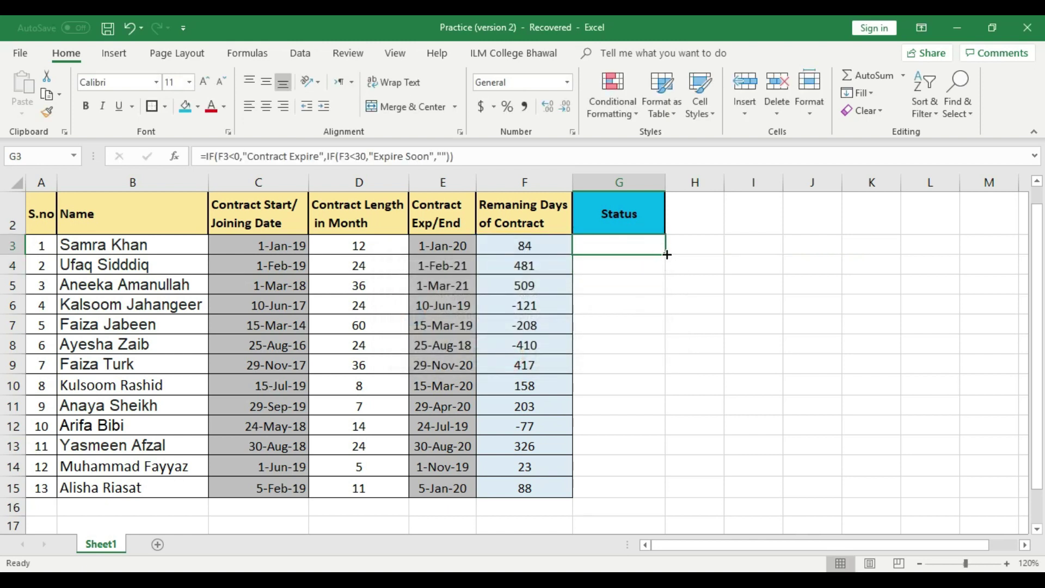
pyautogui.moveTo(667, 254); pyautogui.dragTo(661, 495)
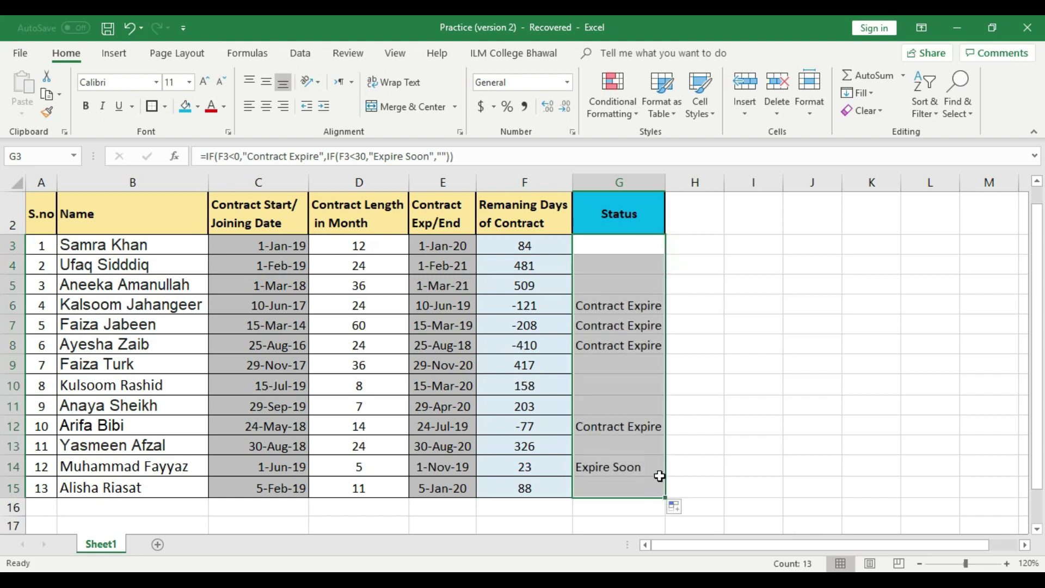
# Step: Widen column G slightly and check the formulas in several Status cells
pyautogui.moveTo(665, 181); pyautogui.dragTo(681, 182)
pyautogui.click(650, 314)
pyautogui.click(643, 348)
pyautogui.click(611, 465)
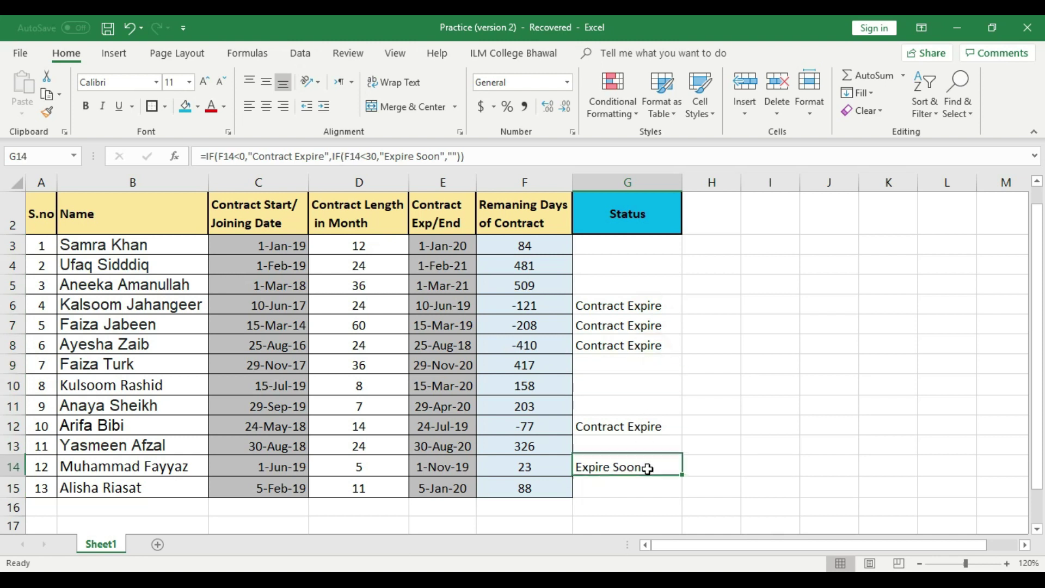
pyautogui.click(631, 288)
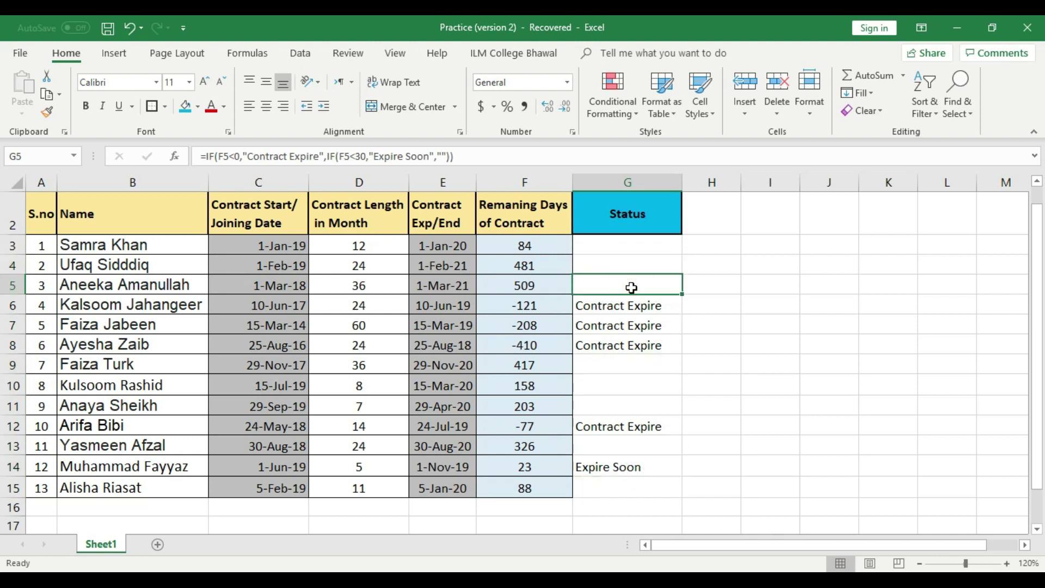
pyautogui.click(634, 306)
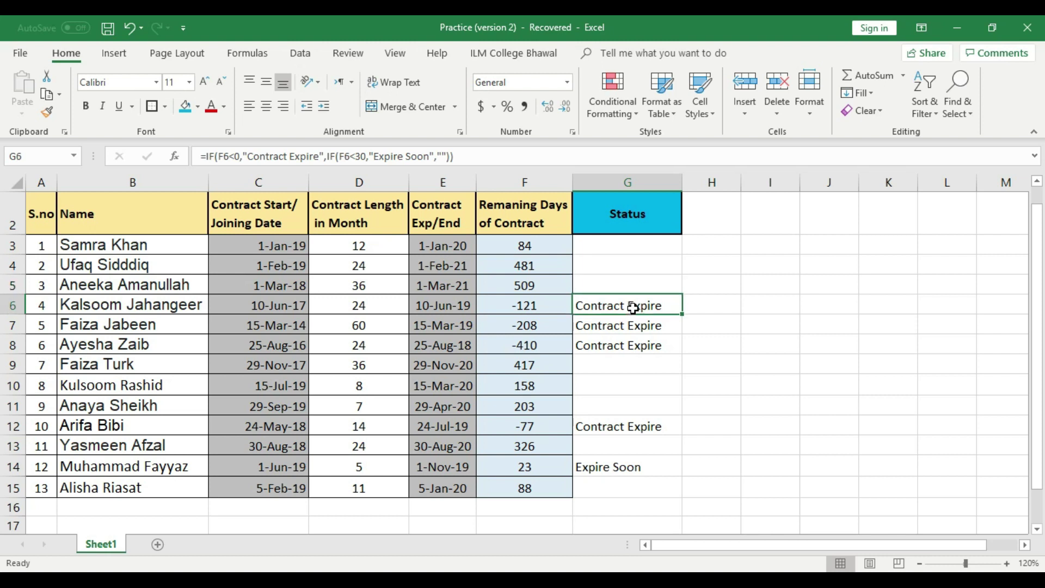
pyautogui.click(640, 361)
# Step: Clear the Status formulas from G3:G15
pyautogui.moveTo(635, 242); pyautogui.dragTo(644, 489)
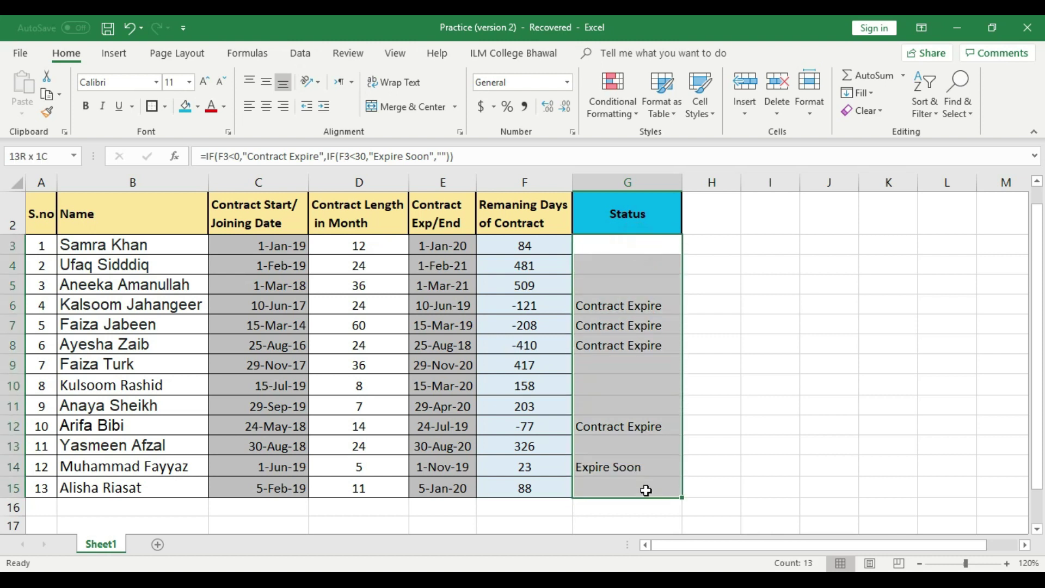
pyautogui.press('Delete')
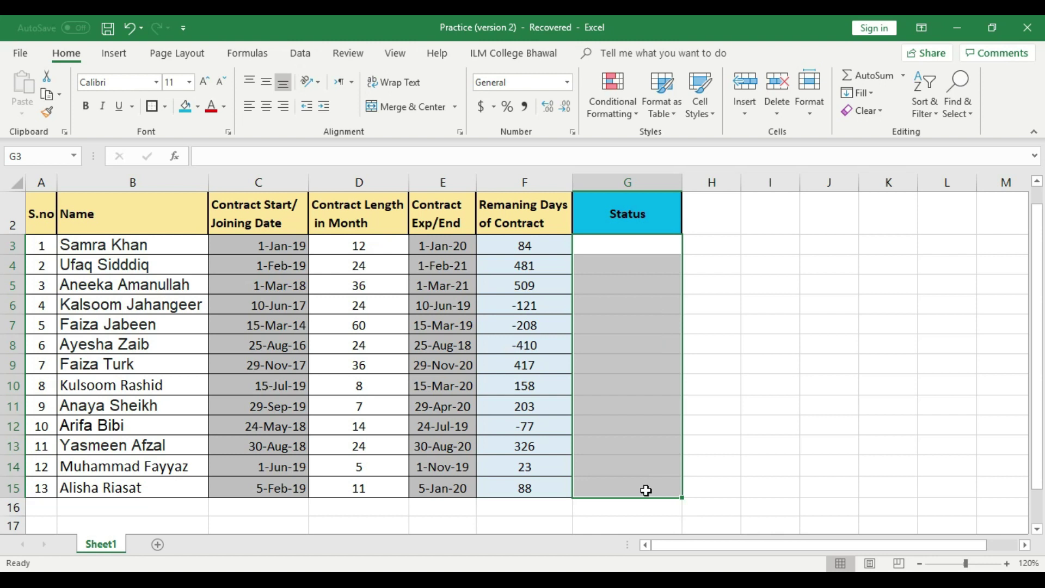
pyautogui.click(614, 248)
pyautogui.moveTo(613, 247)
pyautogui.mouseDown()
pyautogui.moveTo(625, 283)
pyautogui.moveTo(630, 246)
pyautogui.mouseUp()
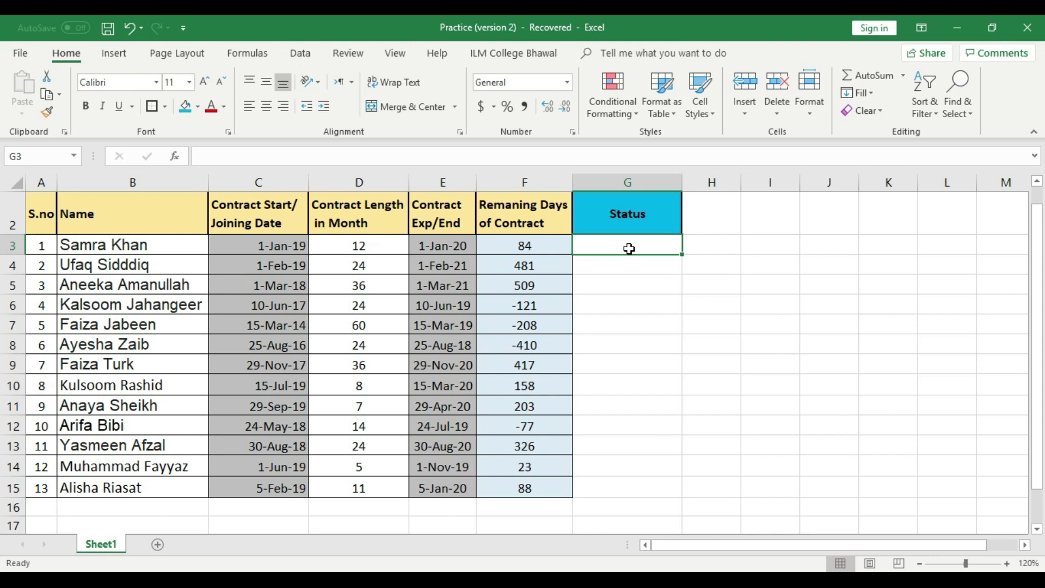
pyautogui.write('=')
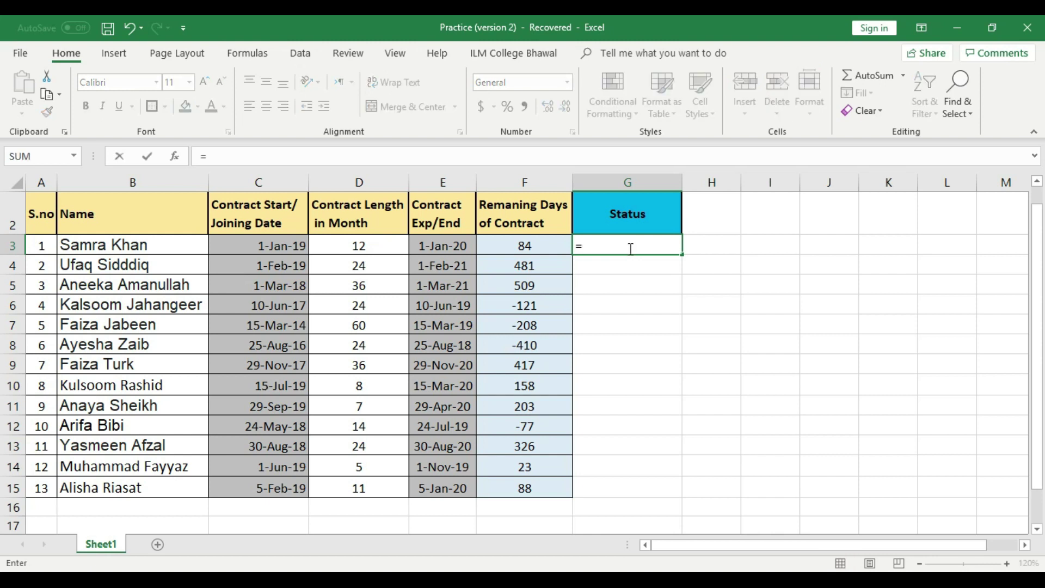
pyautogui.click(1005, 564)
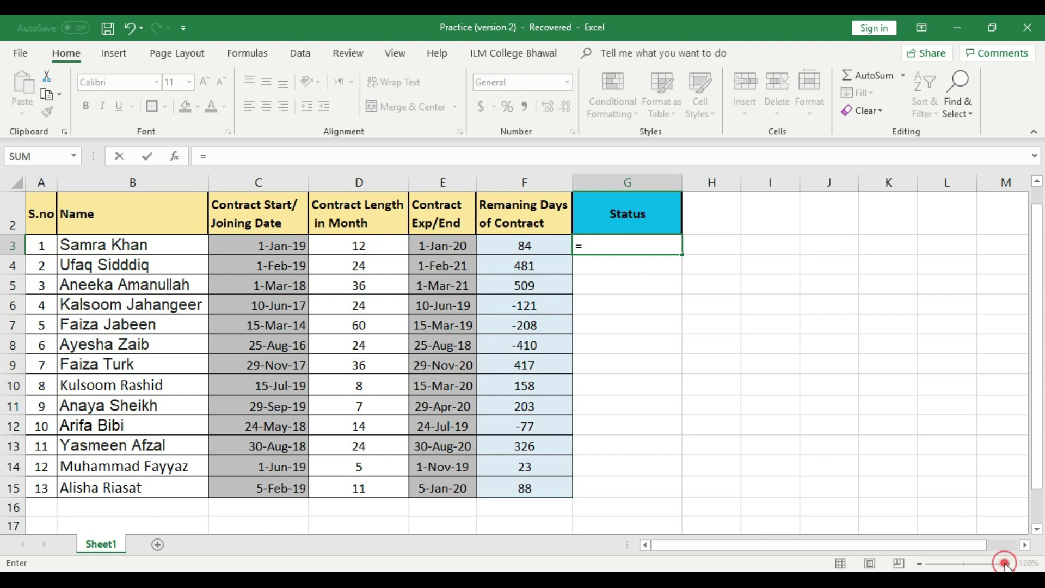
pyautogui.press('Escape')
# Step: Enter the start of a new IF formula in G3 with the logical test F3<0
pyautogui.click(716, 352)
pyautogui.click(1005, 564)
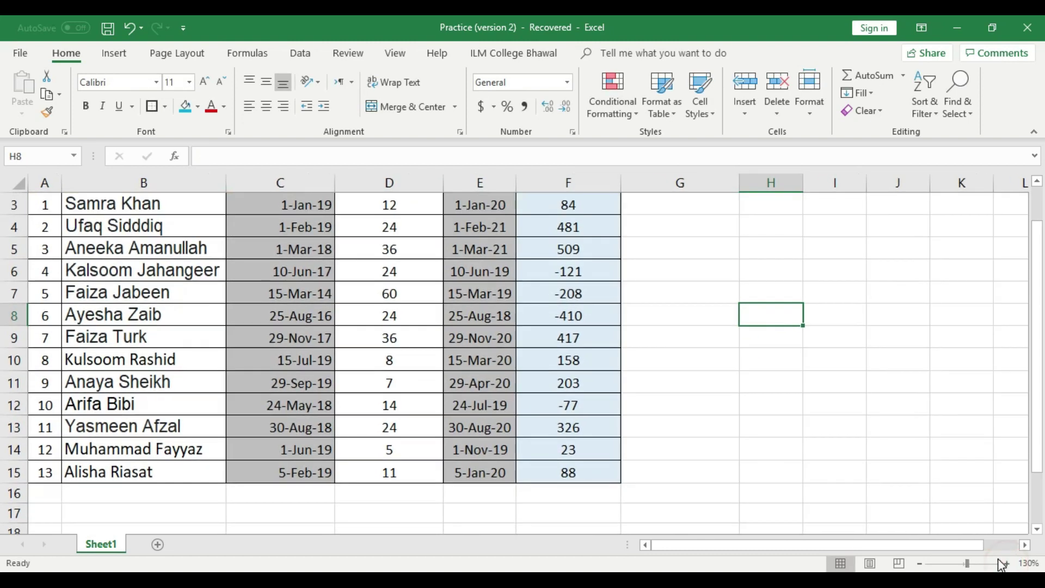
pyautogui.click(1005, 564)
pyautogui.click(964, 546)
pyautogui.moveTo(970, 547); pyautogui.dragTo(1008, 546)
pyautogui.moveTo(1039, 423); pyautogui.dragTo(1037, 378)
pyautogui.click(703, 319)
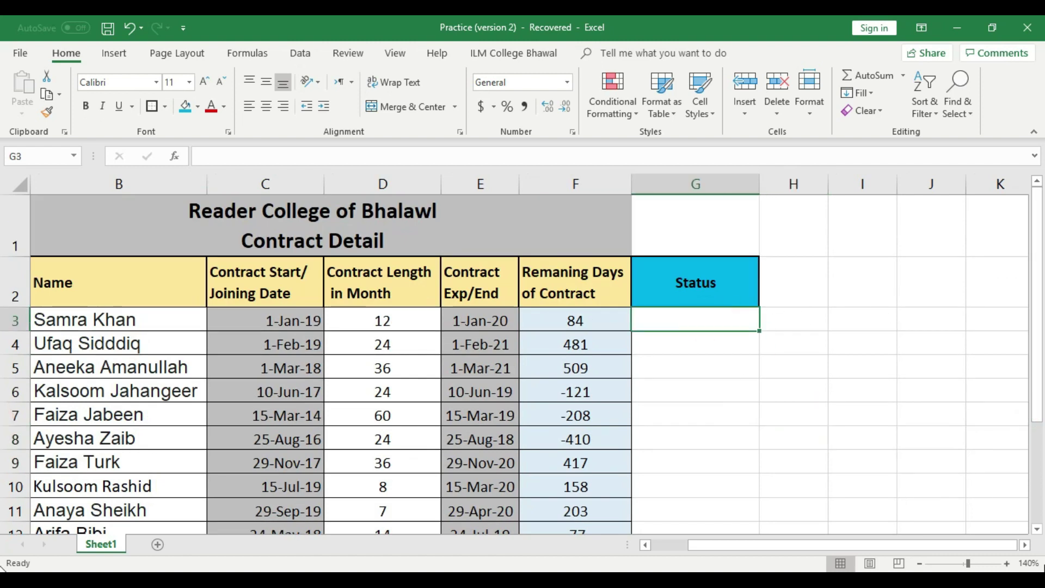
pyautogui.write('=')
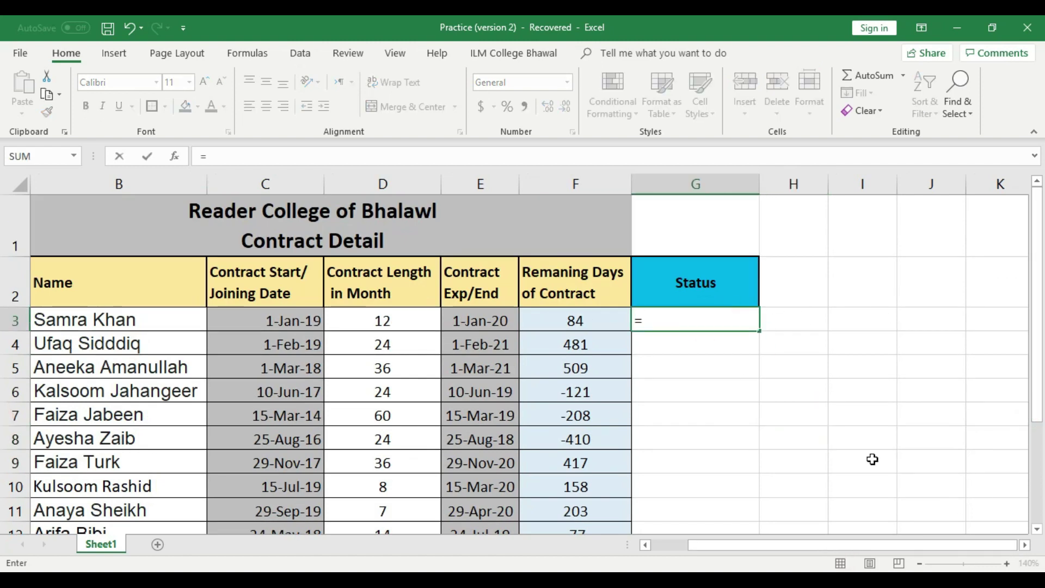
pyautogui.write('if')
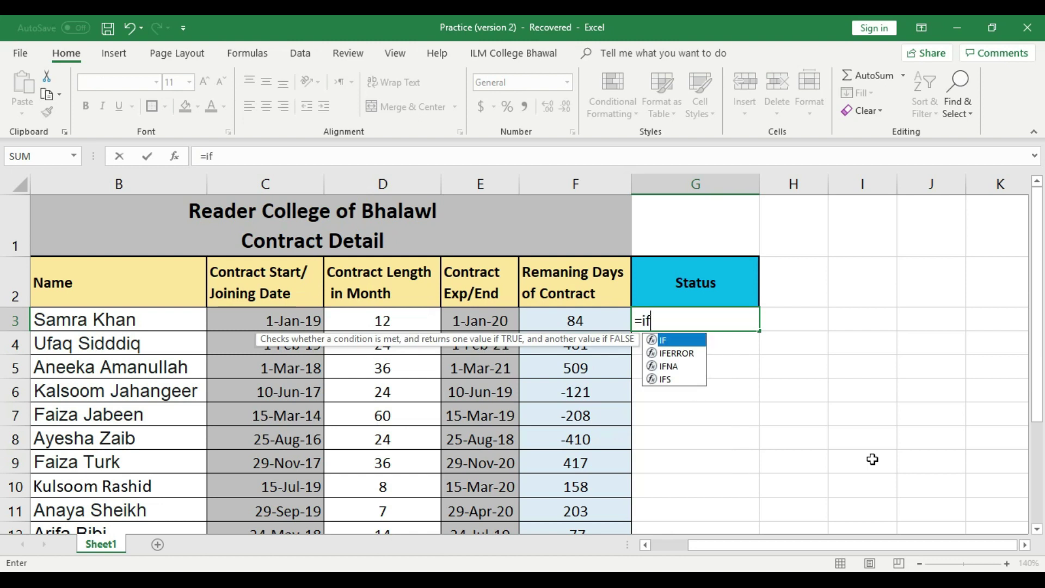
pyautogui.write('(')
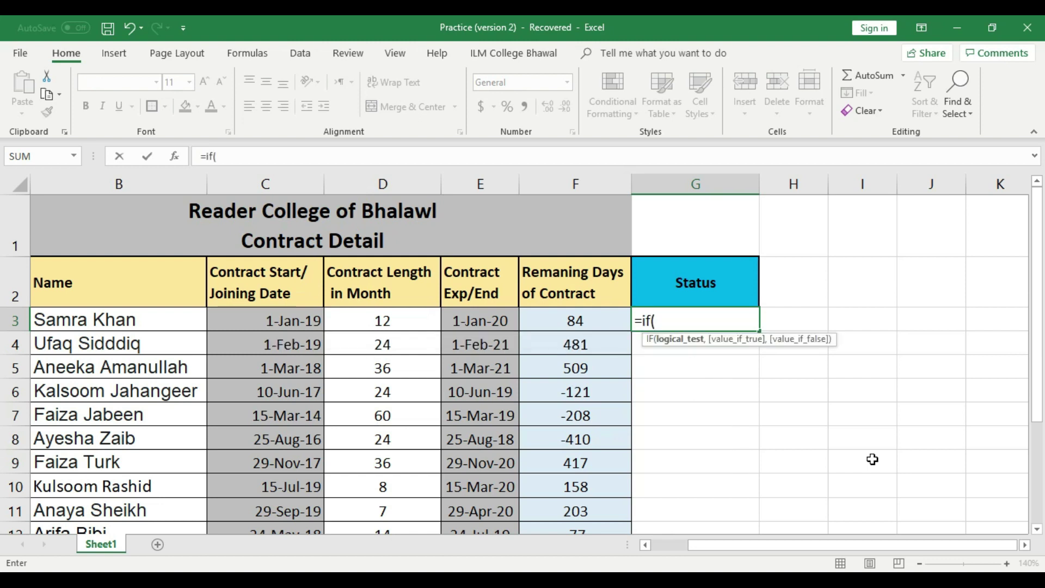
pyautogui.click(593, 321)
pyautogui.write('<')
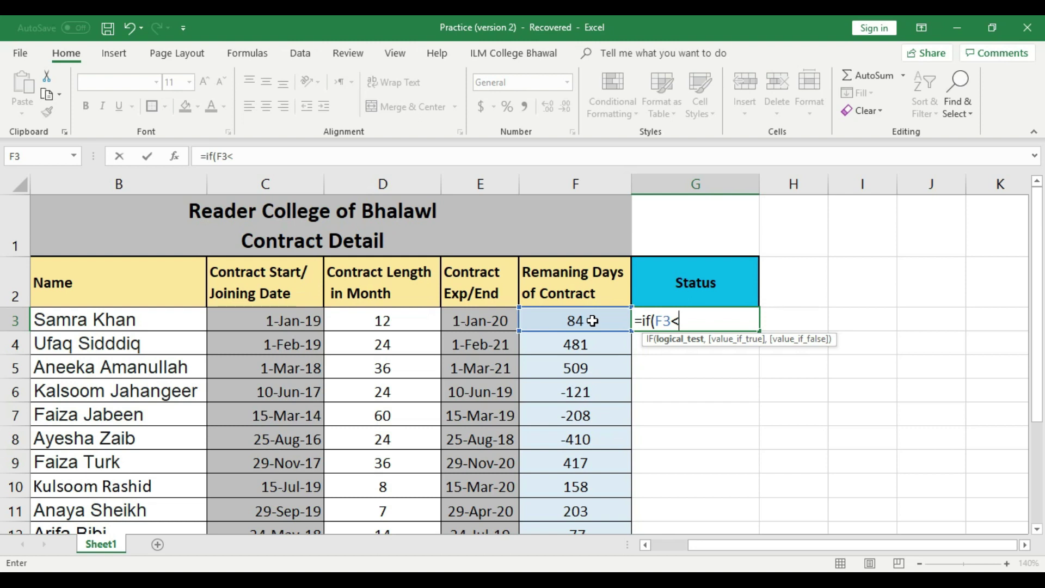
pyautogui.write('0')
# Step: Give the IF formula in G3 the value-if-true text "Expired"
pyautogui.write(',"')
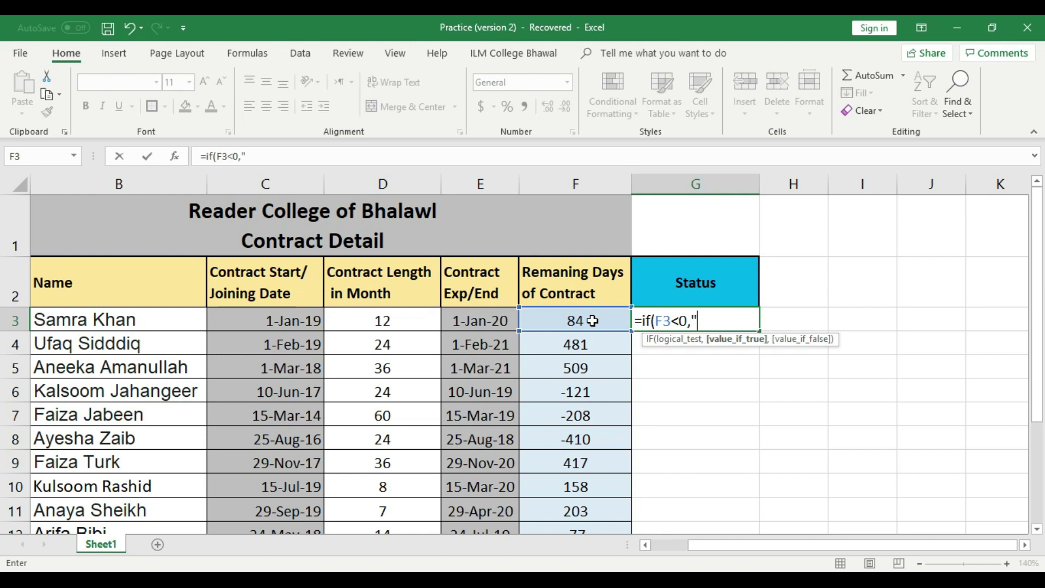
pyautogui.write('Expired')
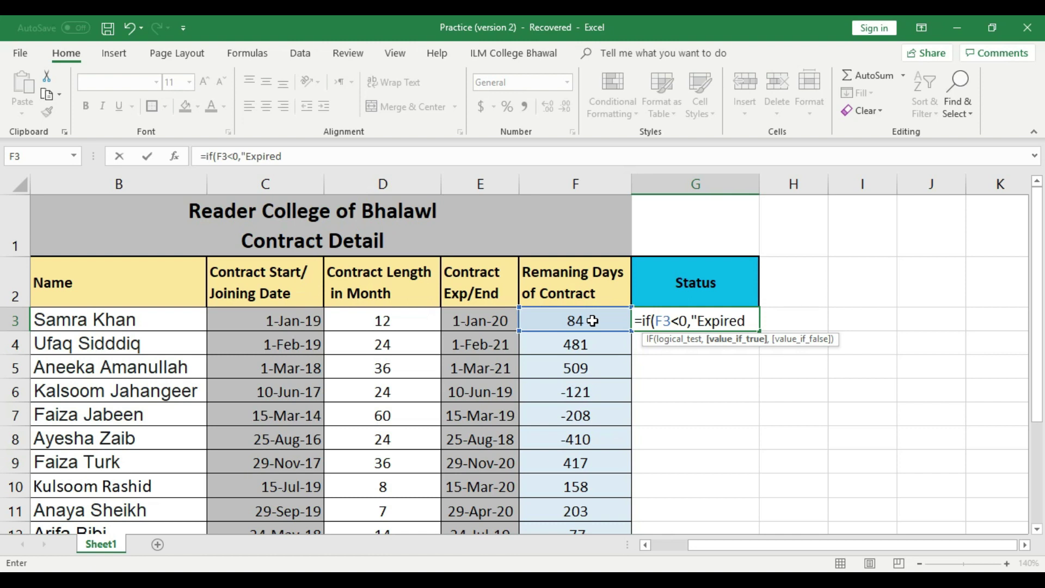
pyautogui.write('",')
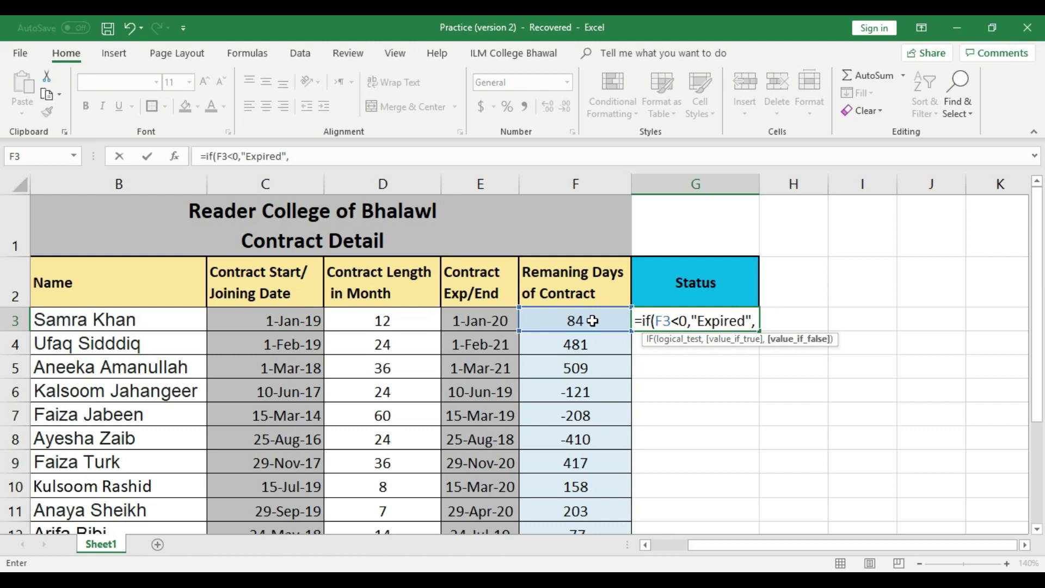
# Step: Nest a second IF as the value-if-false argument in G3, testing F3<30 with the value-if-true text "Expire Soon"
pyautogui.write('if')
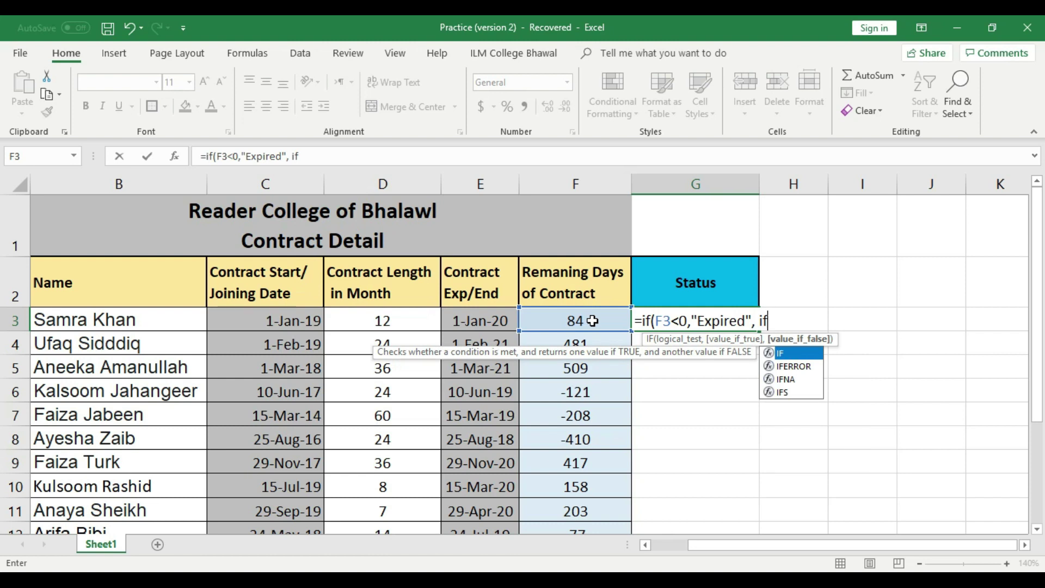
pyautogui.write('(')
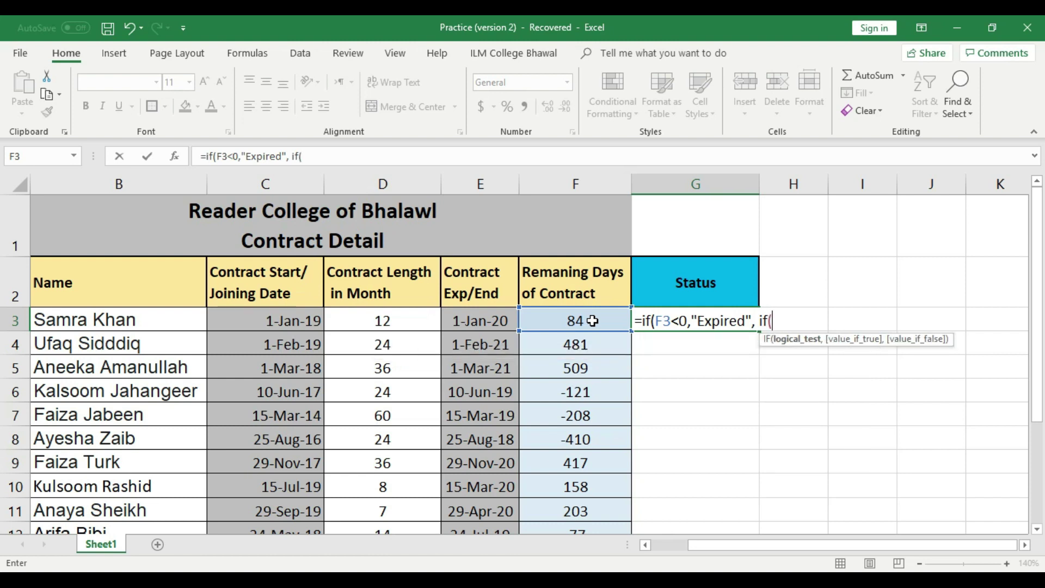
pyautogui.click(578, 323)
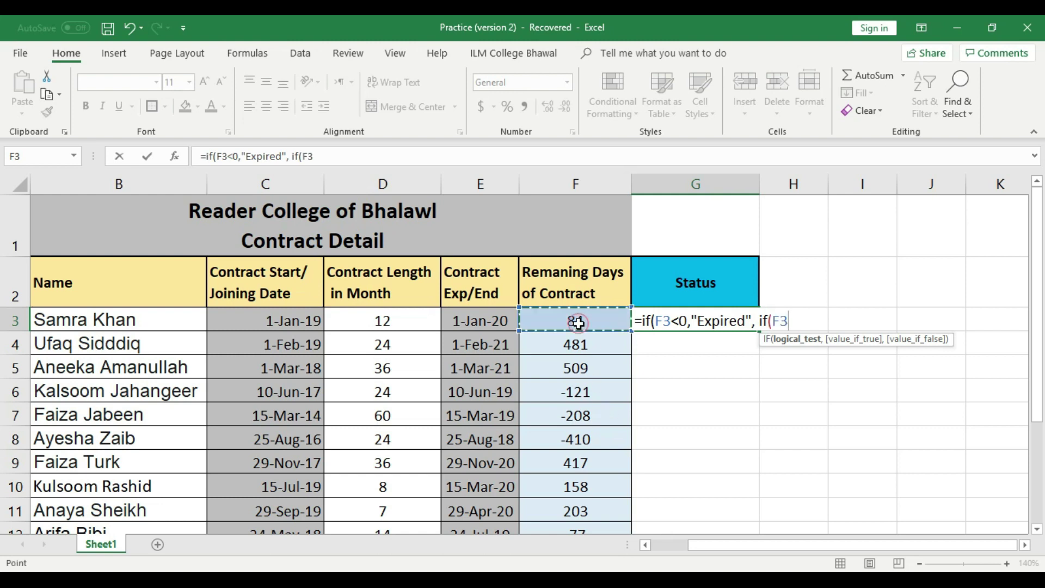
pyautogui.write('>')
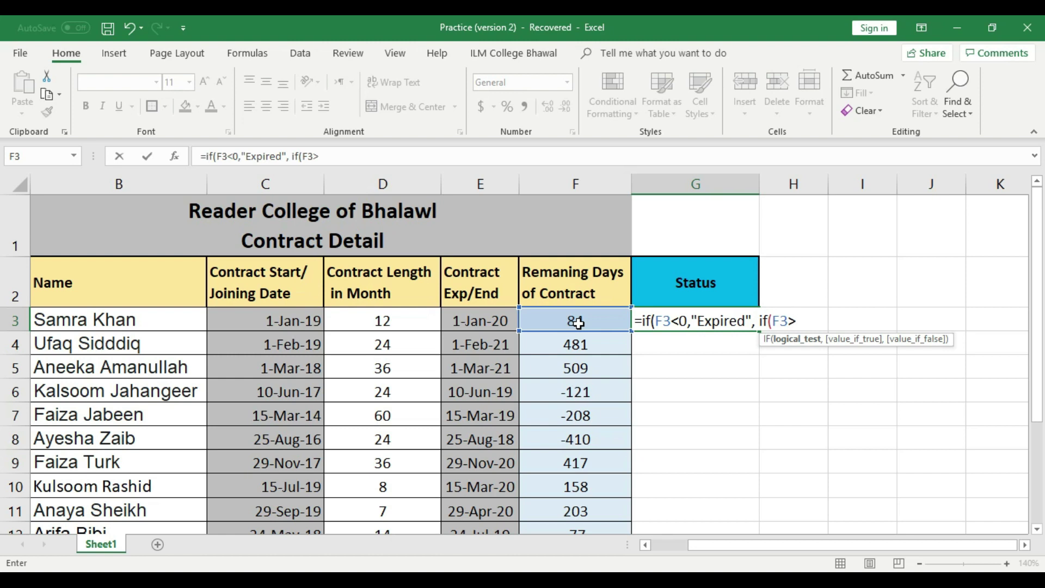
pyautogui.write('30')
pyautogui.press('BackSpace')
pyautogui.press('BackSpace')
pyautogui.press('BackSpace')
pyautogui.write('<30,"Expire Soon')
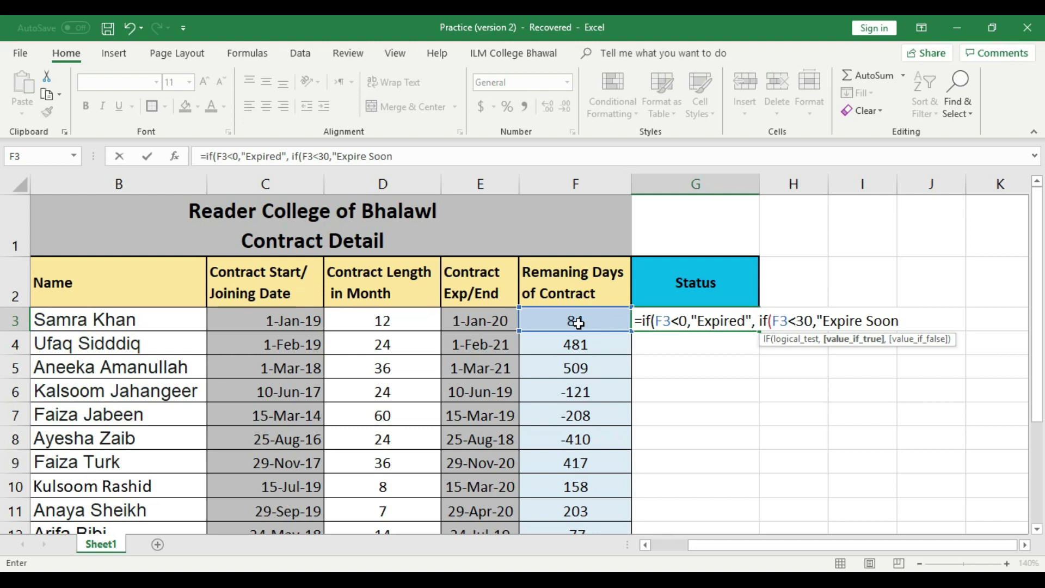
pyautogui.write('",')
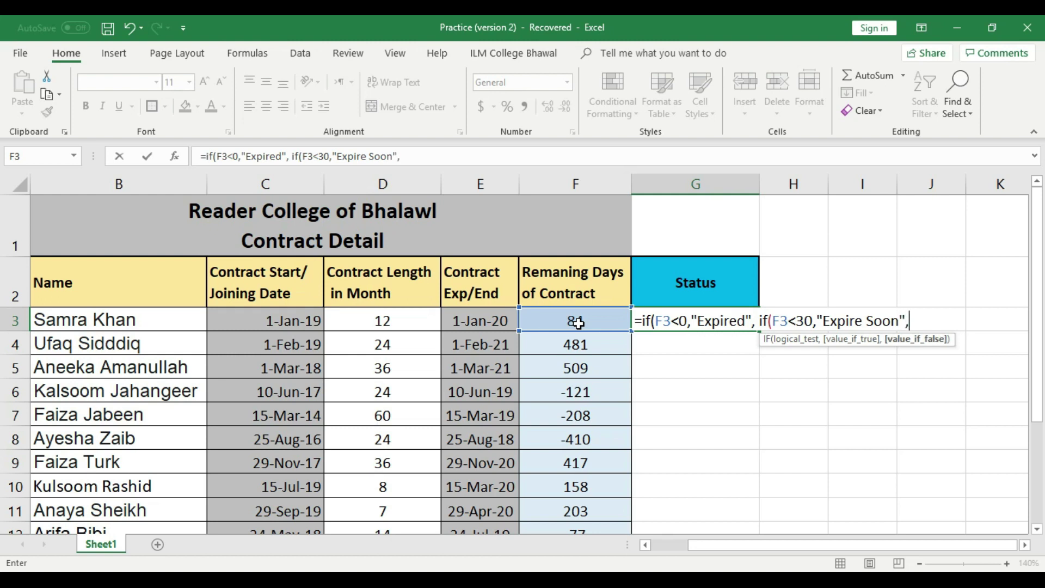
# Step: Nest a third IF as the value-if-false argument in G3, with the logical test F3>30
pyautogui.write('""')
pyautogui.press('BackSpace')
pyautogui.press('BackSpace')
pyautogui.write('if')
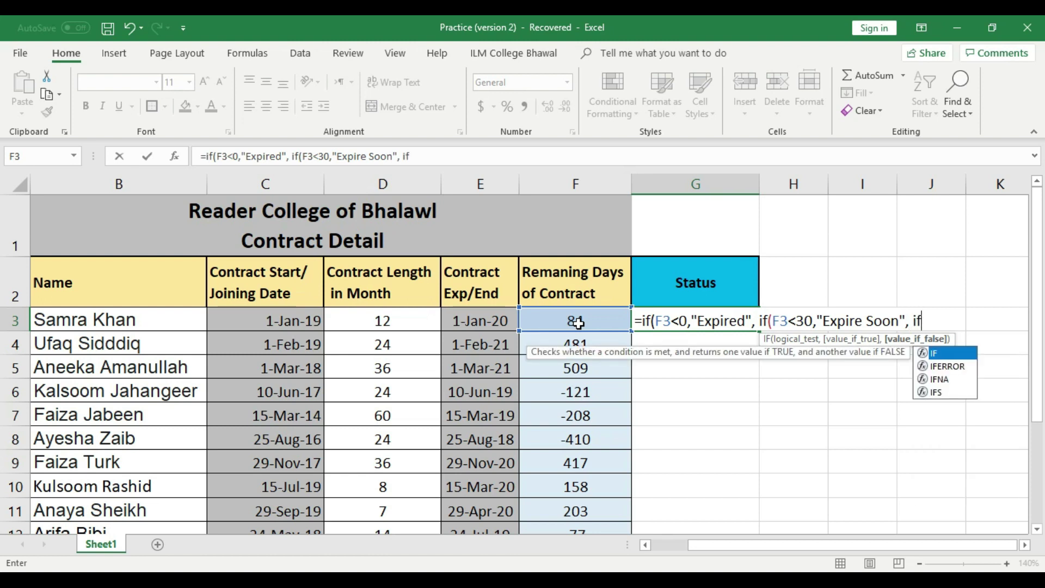
pyautogui.write('(')
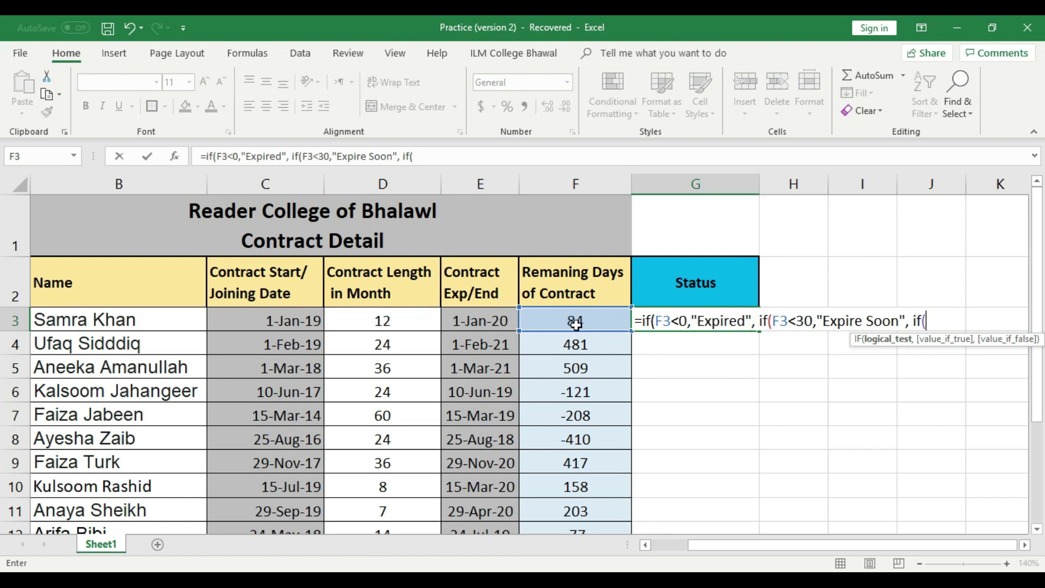
pyautogui.click(580, 319)
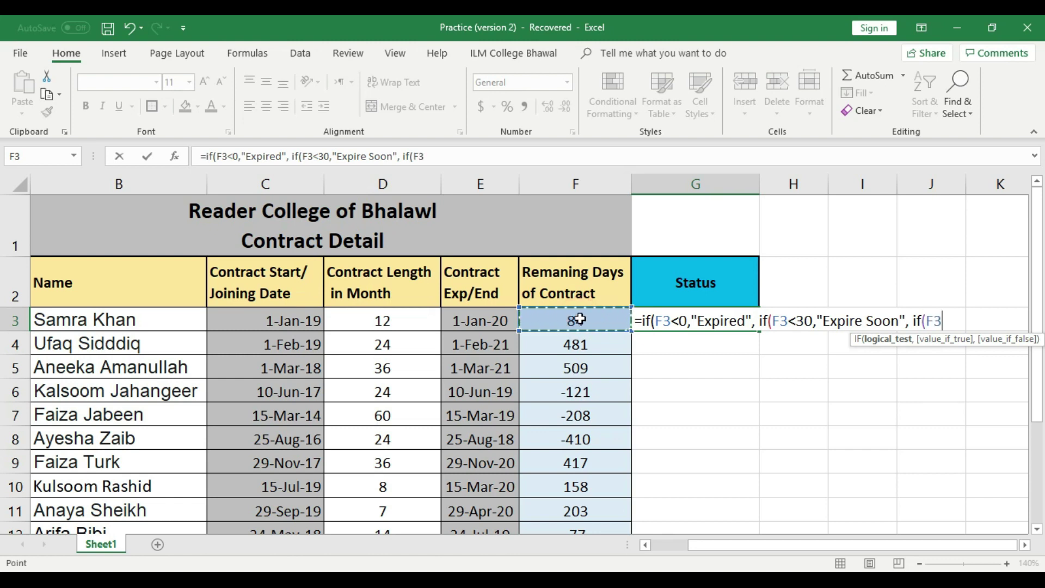
pyautogui.write('>')
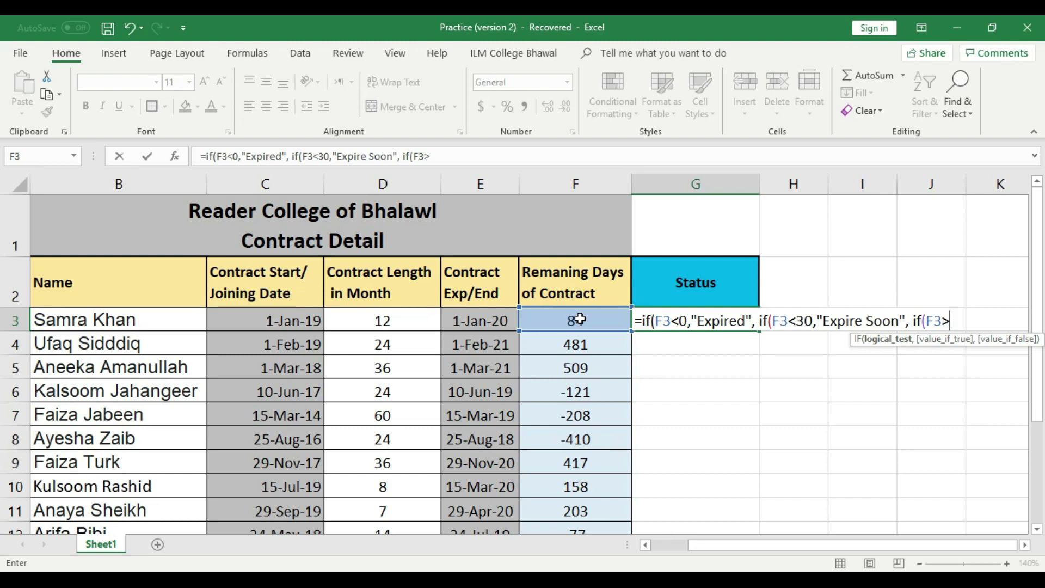
pyautogui.write('30')
# Step: Give the third IF in G3 the value-if-true text "Ok", close all three functions and enter the formula
pyautogui.write(',"')
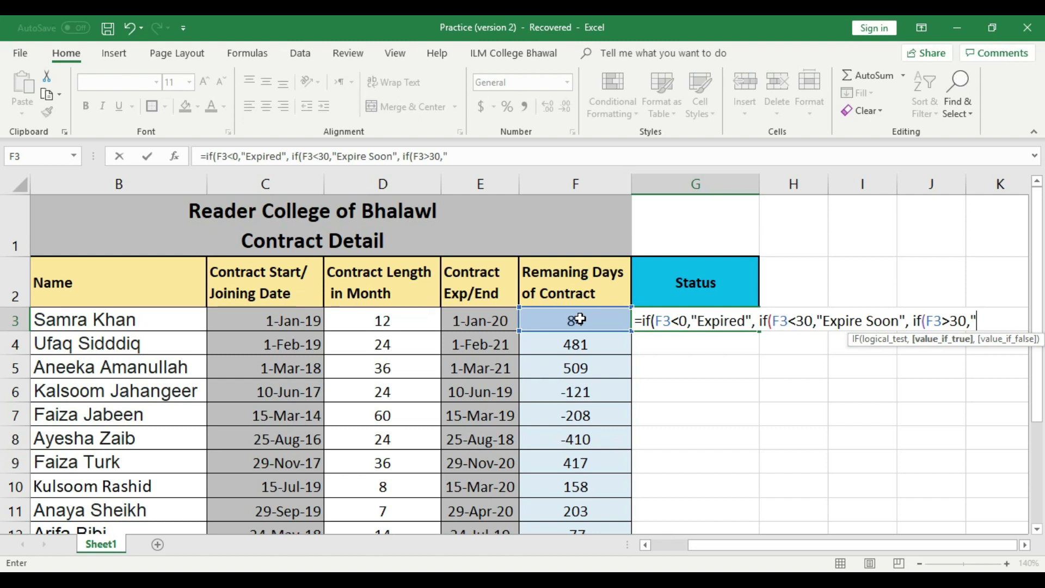
pyautogui.write('Ok')
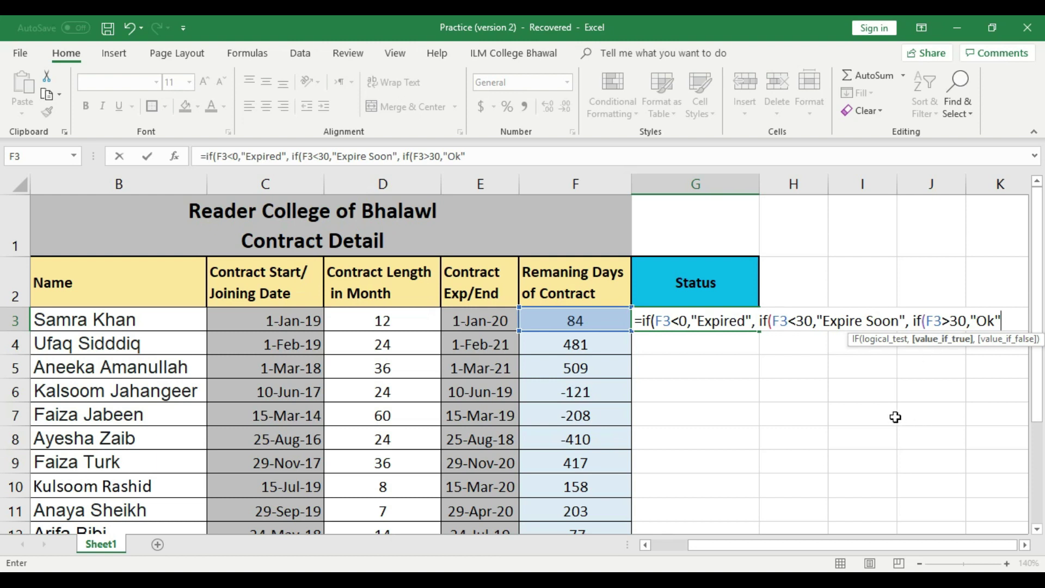
pyautogui.write(')))')
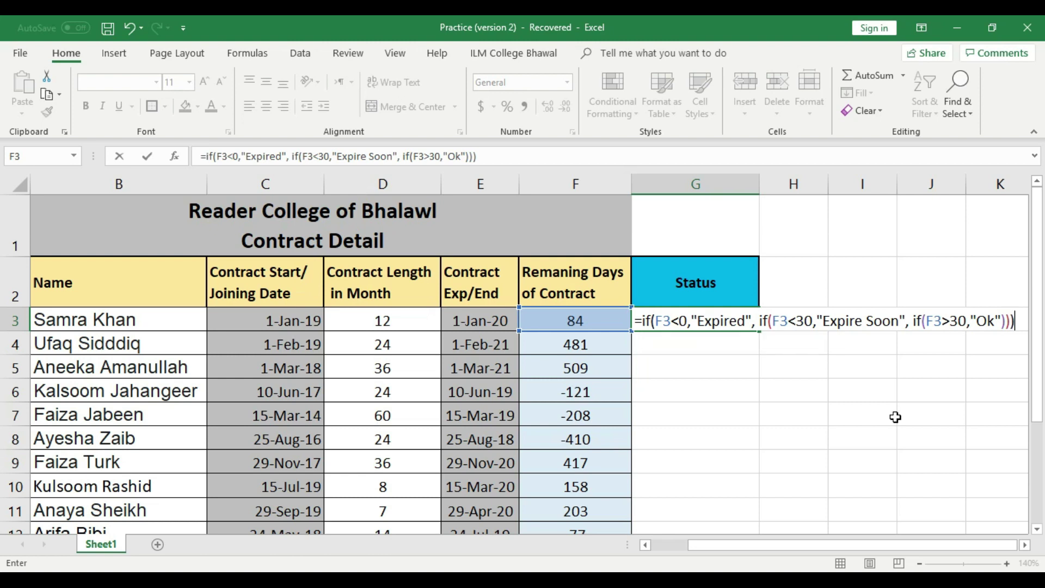
pyautogui.press('Return')
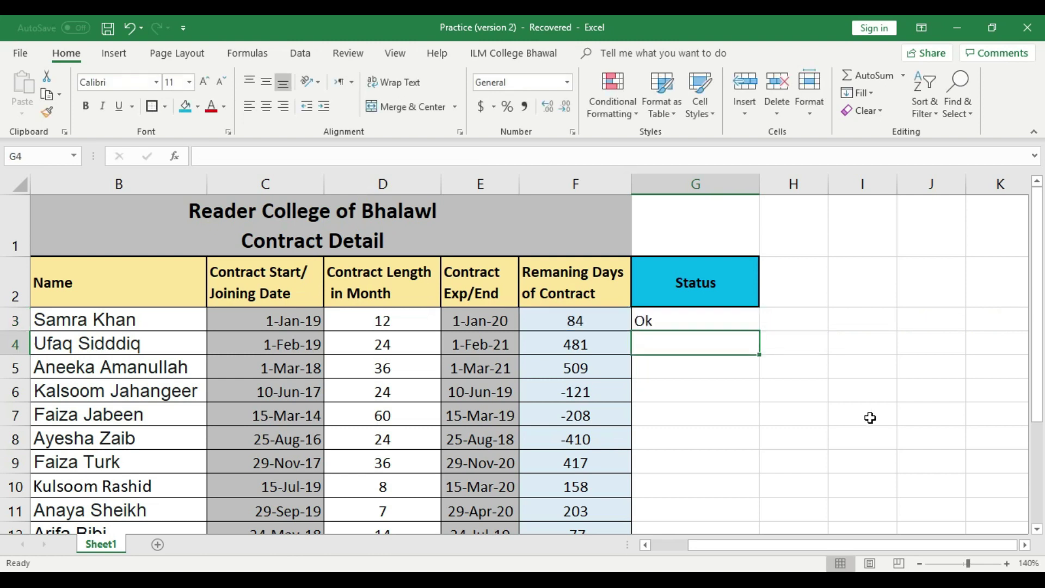
# Step: Center the status result in G3 horizontally and fit column G's width to its contents
pyautogui.click(688, 322)
pyautogui.click(268, 107)
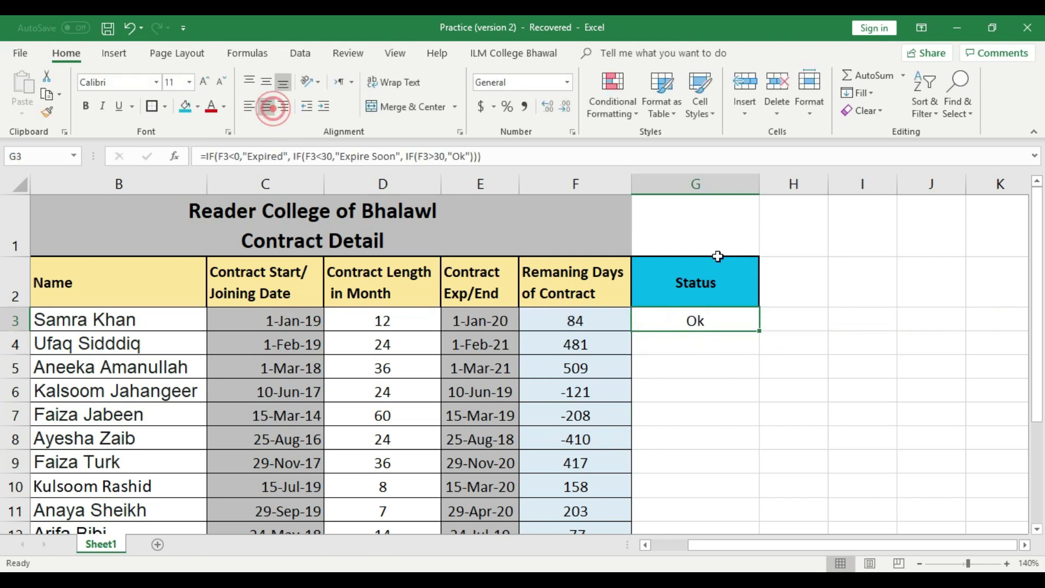
pyautogui.doubleClick(760, 184)
pyautogui.click(919, 563)
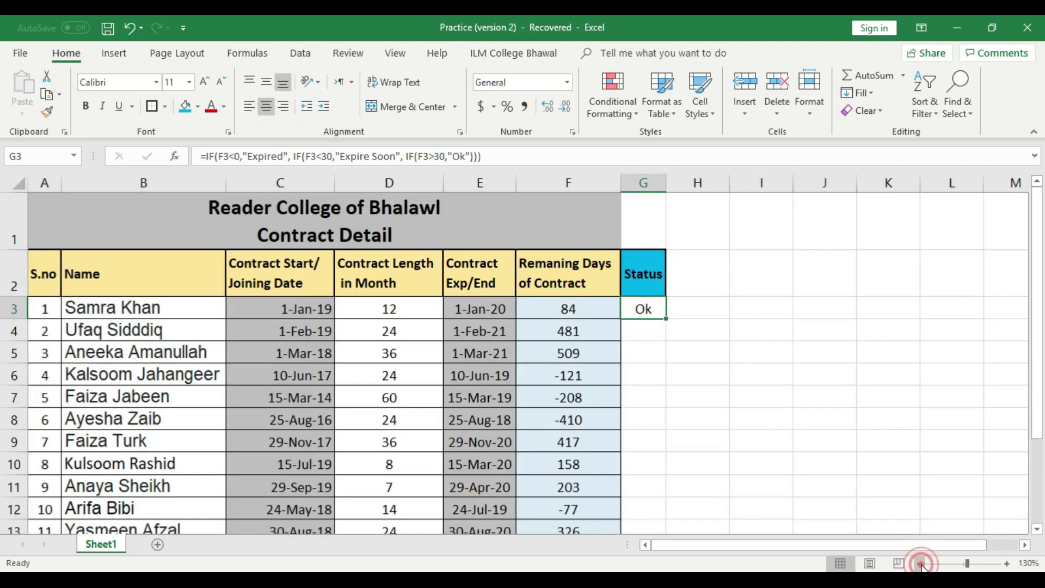
pyautogui.click(919, 563)
pyautogui.click(920, 564)
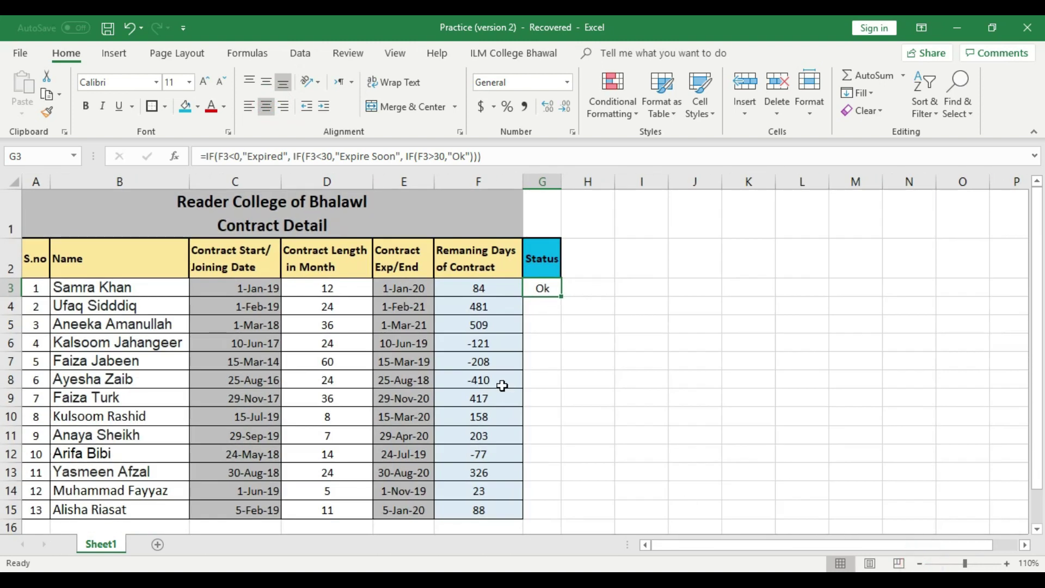
# Step: Copy the Status formula from G3 down through G15 and fit column G's width to the results
pyautogui.click(496, 287)
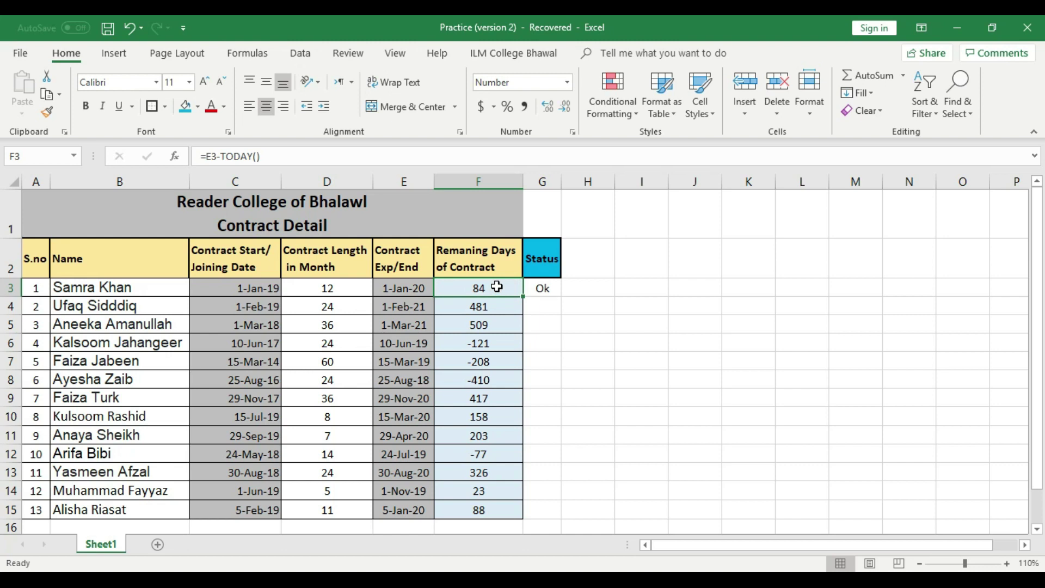
pyautogui.click(544, 287)
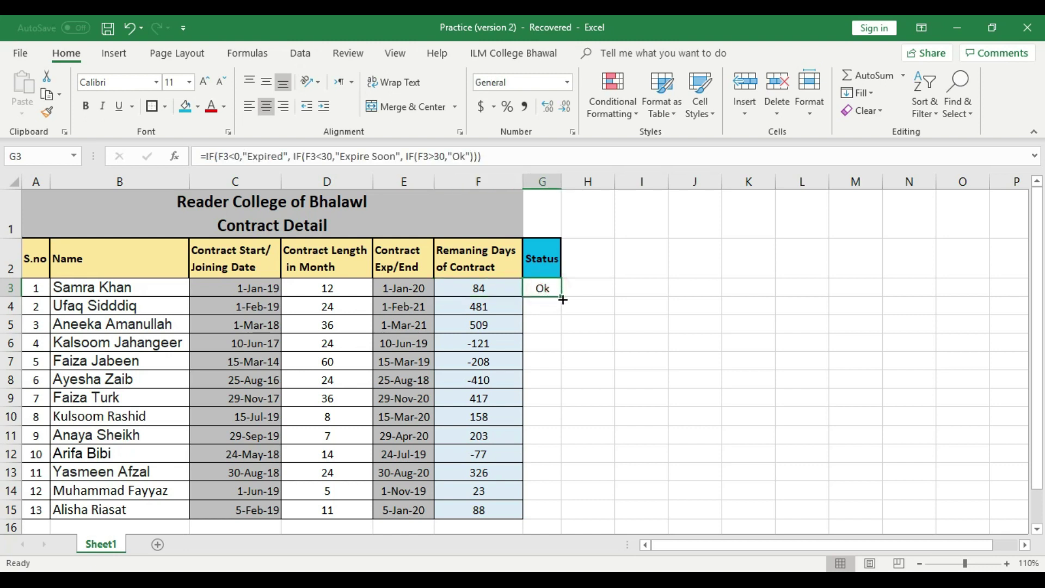
pyautogui.moveTo(563, 298); pyautogui.dragTo(563, 518)
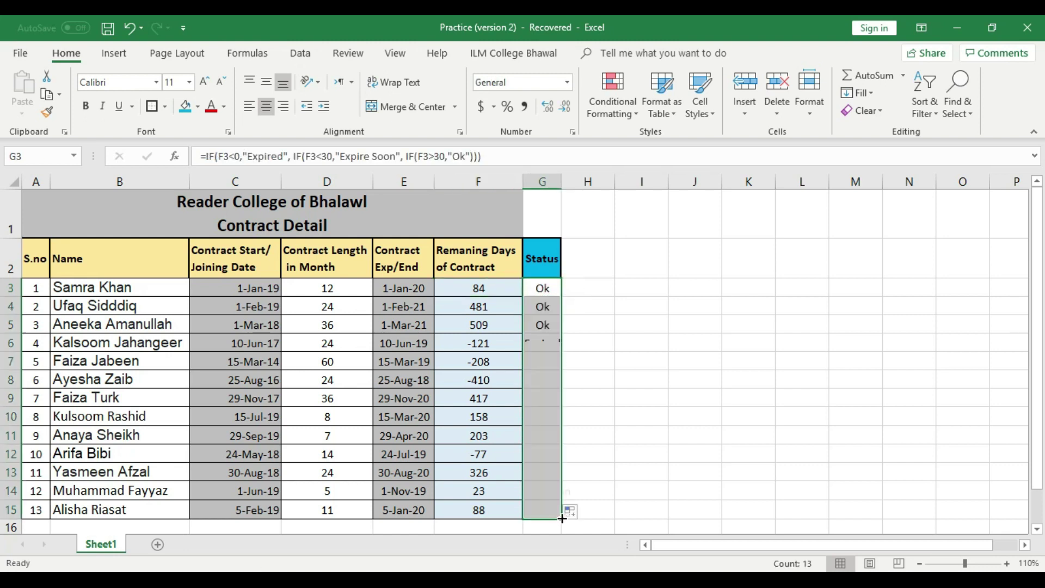
pyautogui.doubleClick(561, 181)
pyautogui.click(607, 306)
# Step: Check the Status results in rows 6 and 7 against the remaining days, start date and expiry date
pyautogui.click(563, 346)
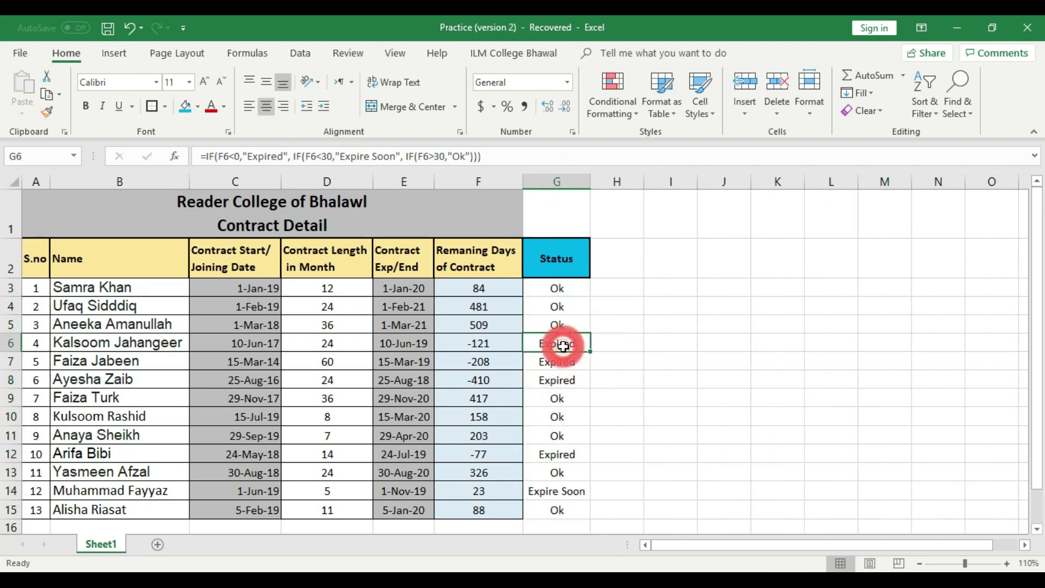
pyautogui.click(496, 344)
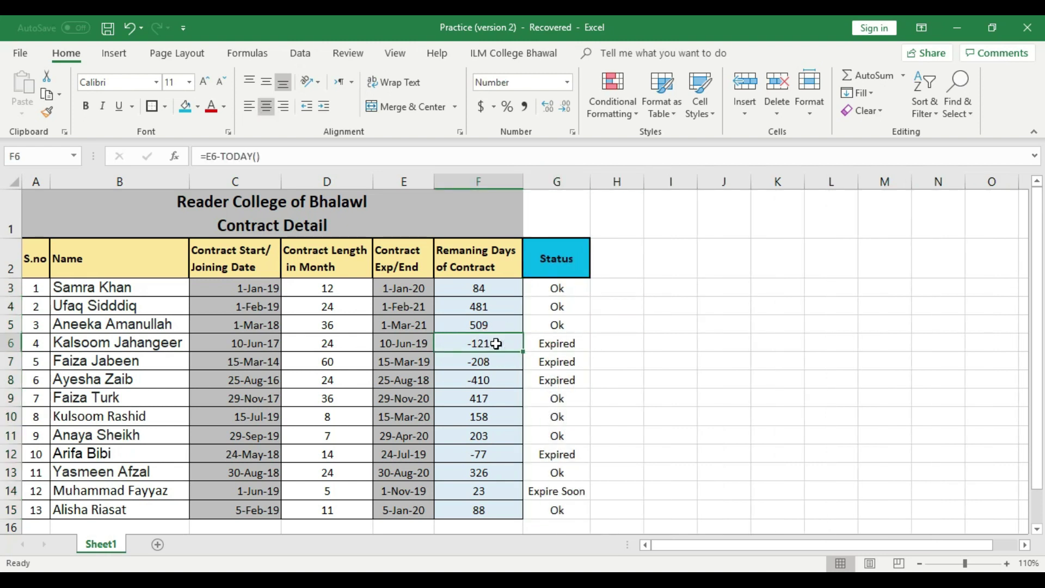
pyautogui.click(544, 344)
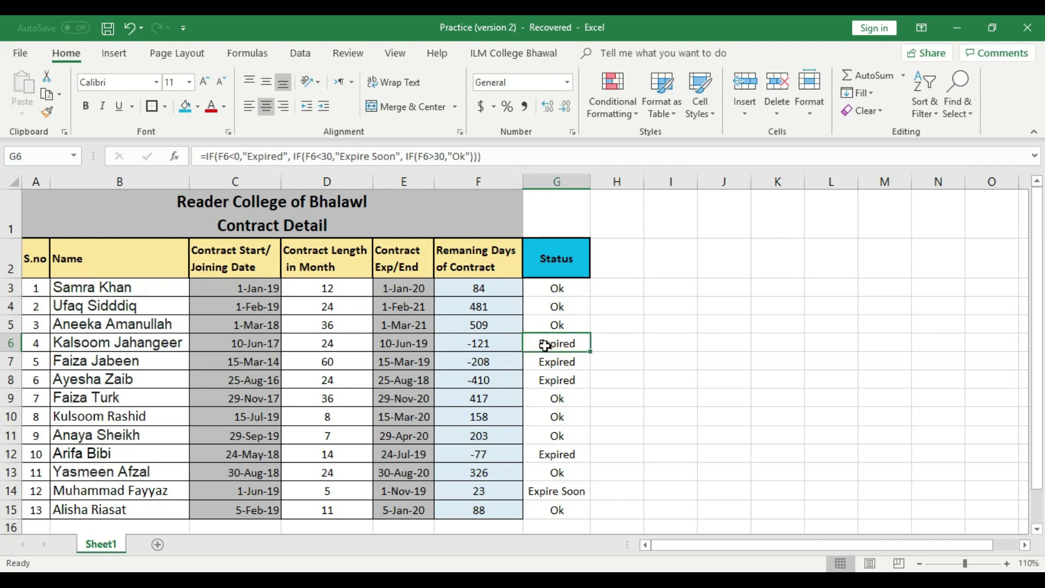
pyautogui.click(235, 361)
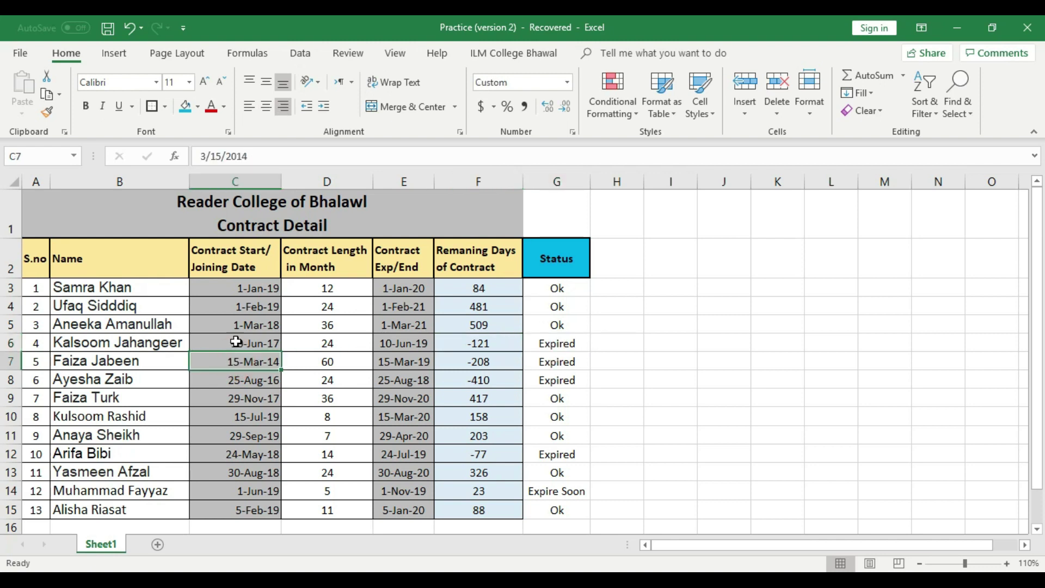
pyautogui.click(402, 363)
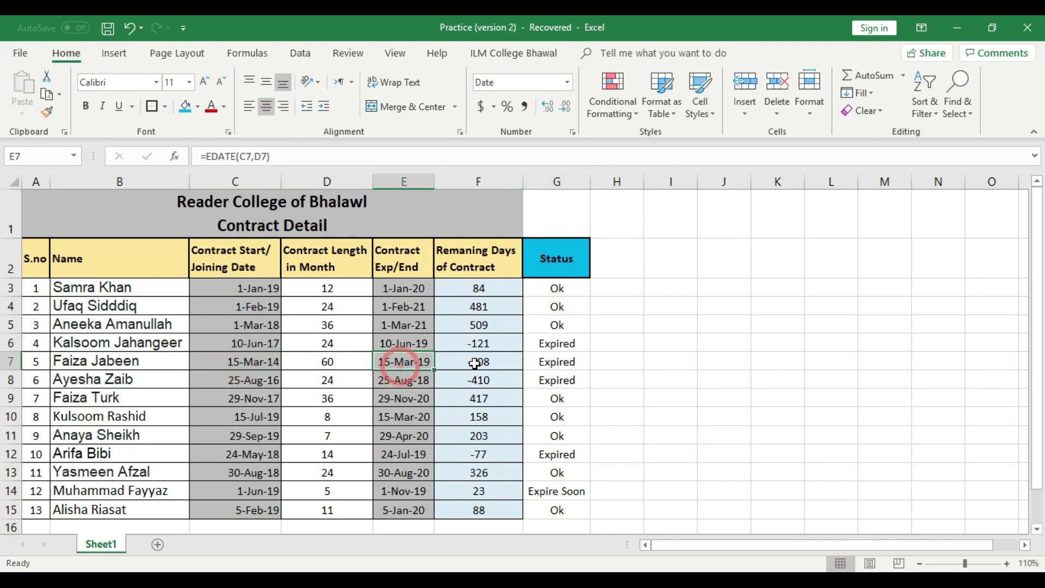
pyautogui.click(557, 364)
# Step: Review the Status formulas from G6 down to G14 one by one, comparing G14 with its remaining days in F14
pyautogui.click(564, 341)
pyautogui.click(569, 365)
pyautogui.click(570, 381)
pyautogui.click(573, 399)
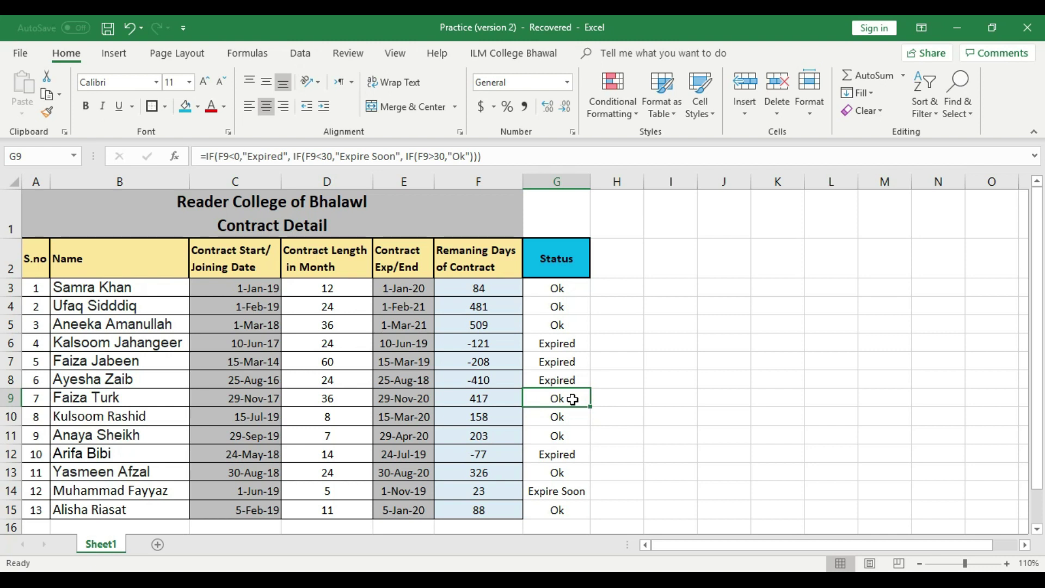
pyautogui.click(566, 417)
pyautogui.click(565, 435)
pyautogui.click(569, 456)
pyautogui.click(564, 472)
pyautogui.click(572, 491)
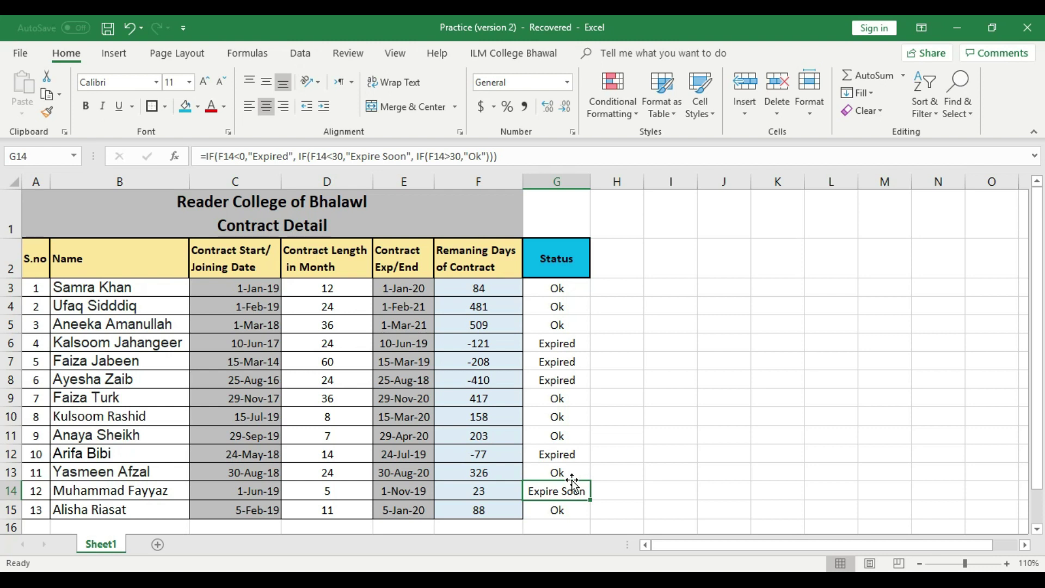
pyautogui.click(495, 493)
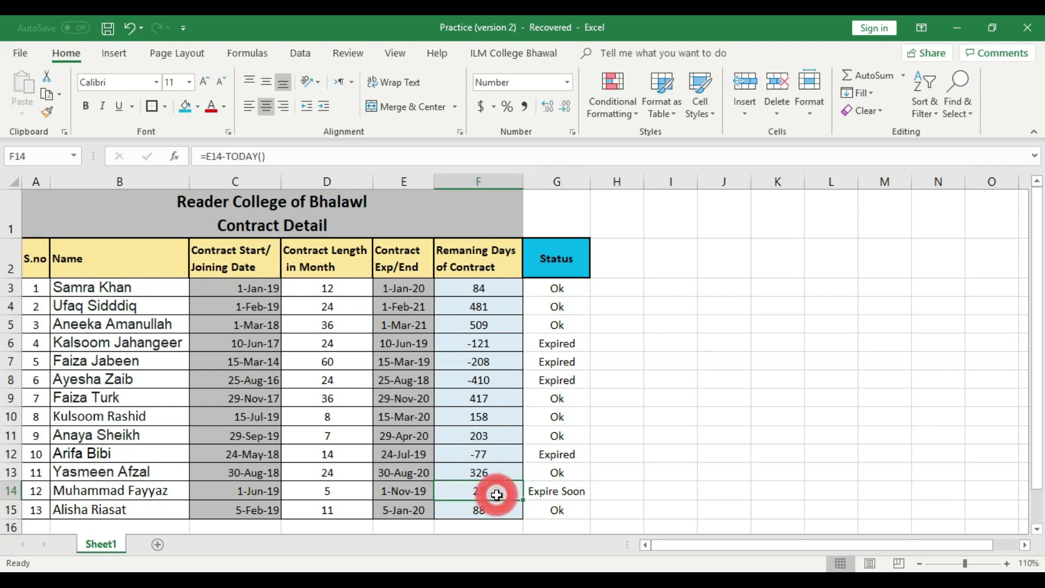
pyautogui.click(542, 491)
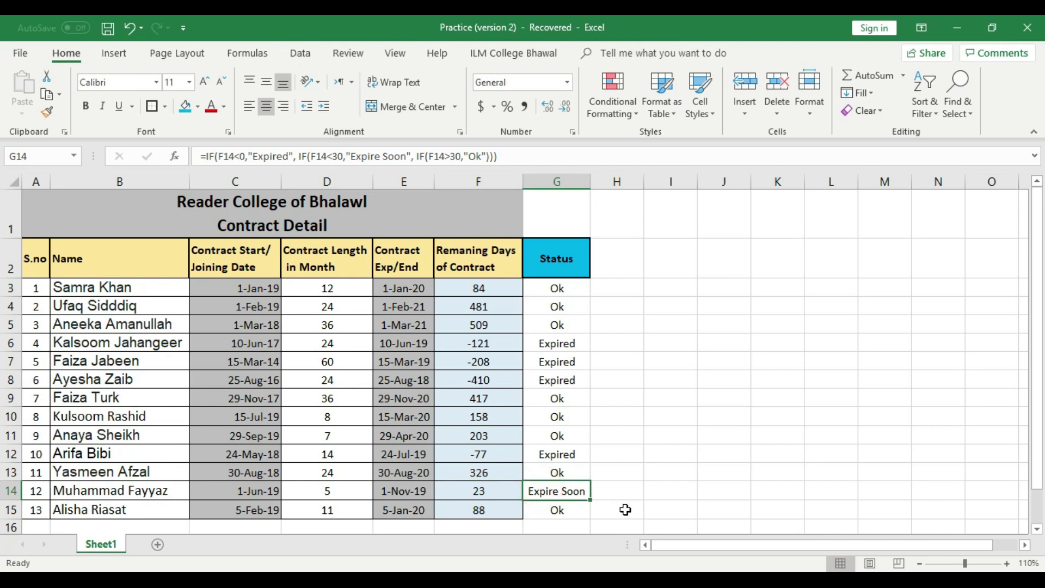
# Step: Select the records in rows 6 and 7 across columns A to G to examine the contracts marked as expired
pyautogui.moveTo(570, 343); pyautogui.dragTo(30, 339)
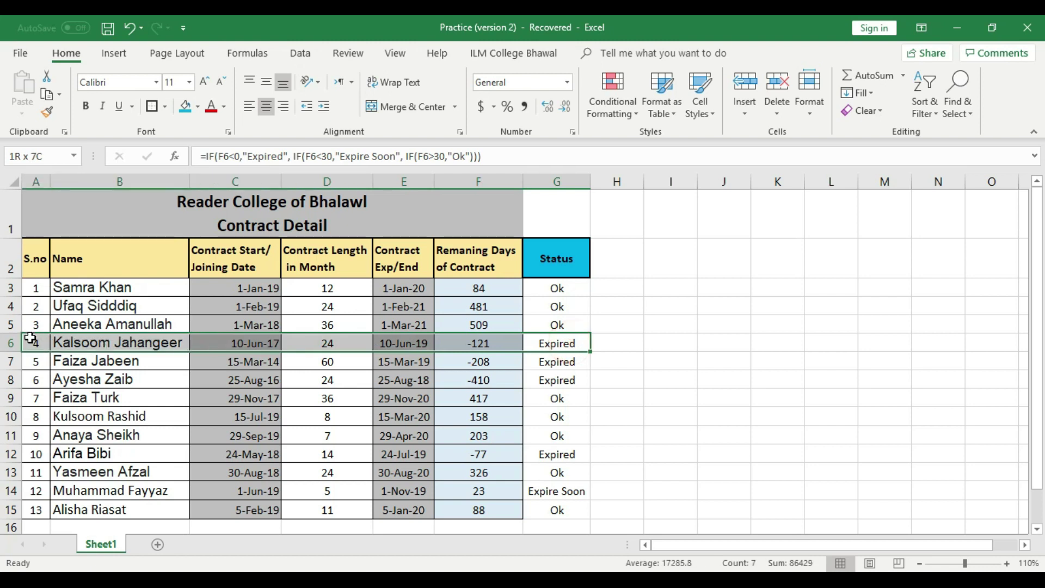
pyautogui.moveTo(560, 363); pyautogui.dragTo(15, 365)
pyautogui.click(660, 381)
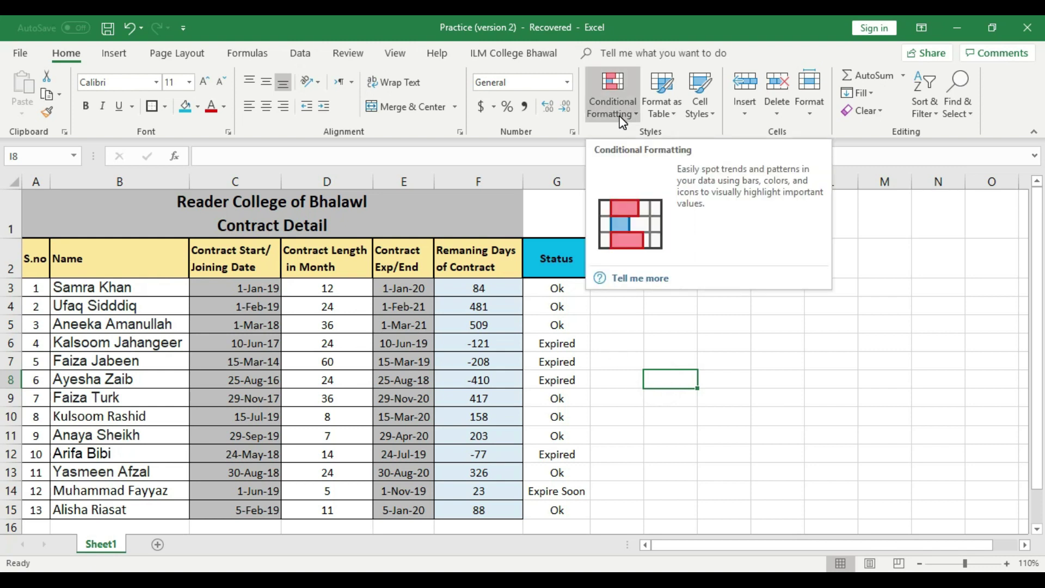
# Step: Try a Text That Contains rule on I6 that formats the text "Expired" with Yellow Fill with Dark Yellow Text
pyautogui.click(661, 342)
pyautogui.click(626, 103)
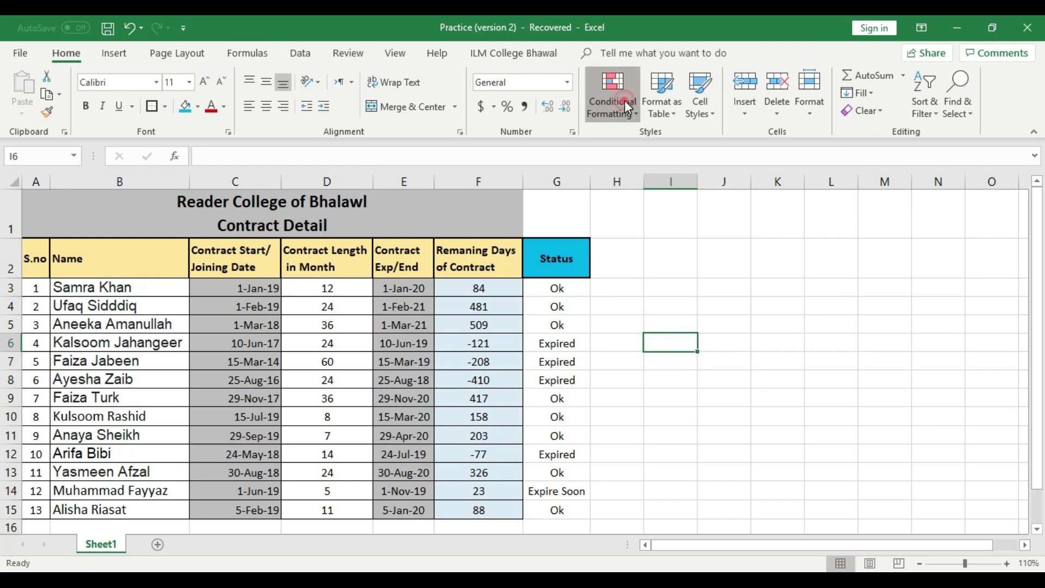
pyautogui.moveTo(654, 145)
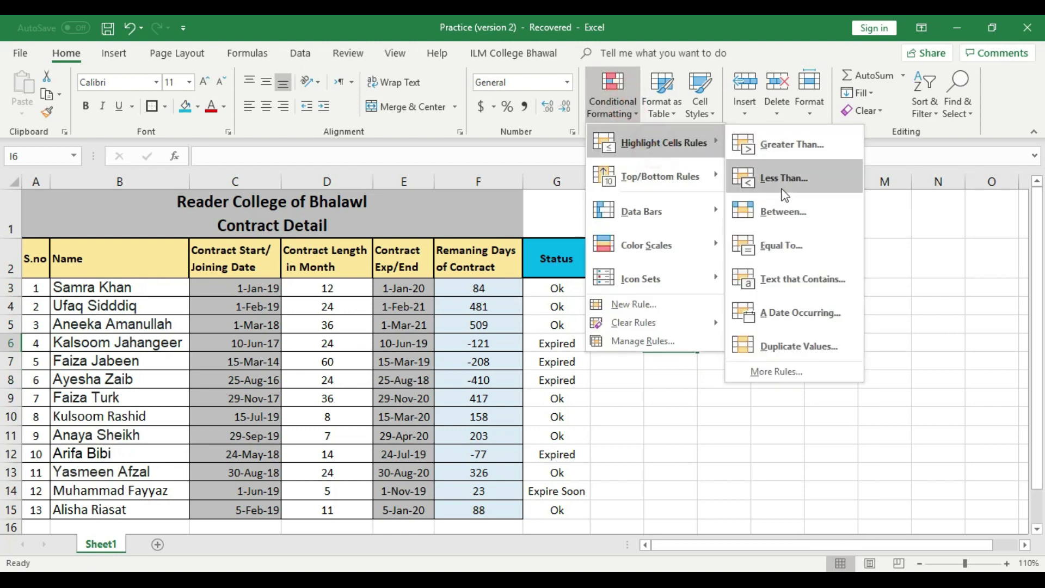
pyautogui.click(817, 288)
pyautogui.moveTo(556, 256); pyautogui.dragTo(808, 213)
pyautogui.click(663, 257)
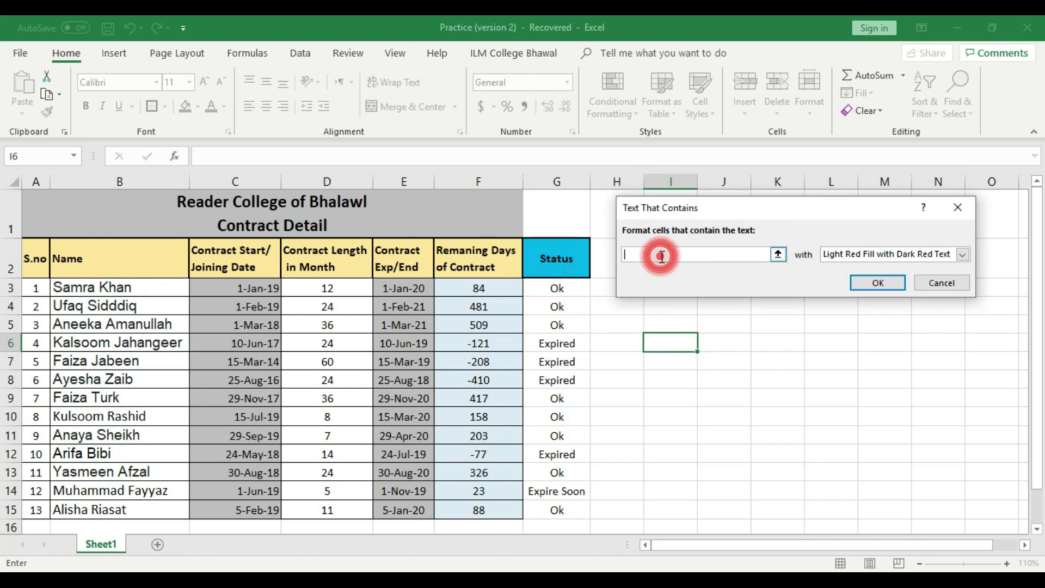
pyautogui.write('Expired')
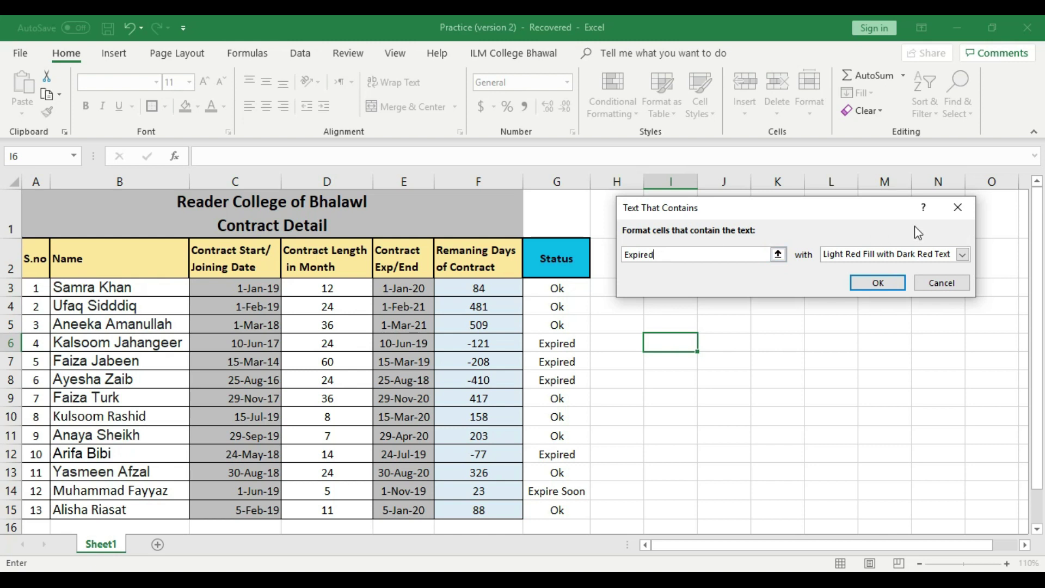
pyautogui.click(965, 254)
pyautogui.click(874, 278)
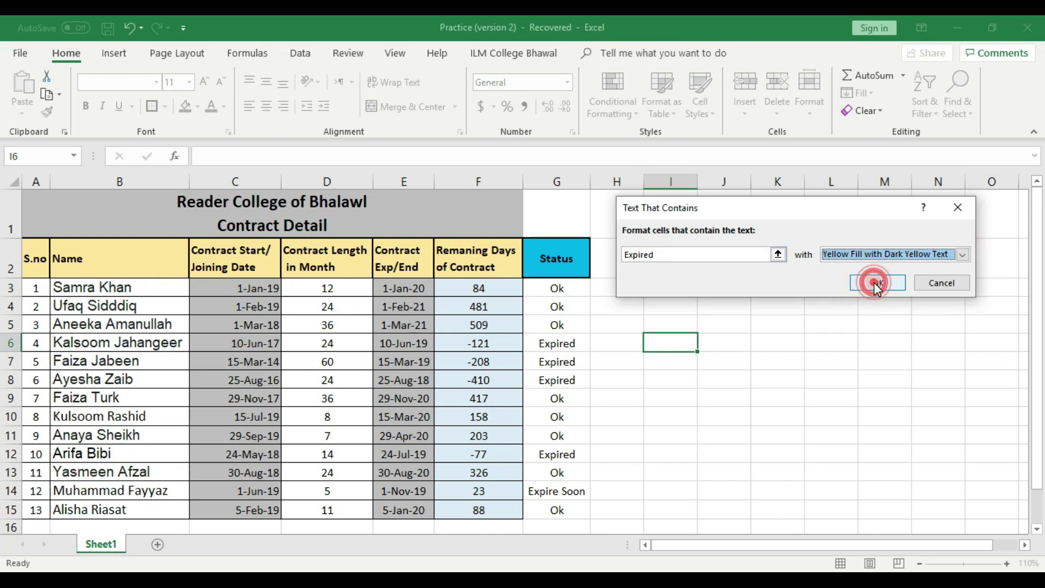
pyautogui.click(866, 284)
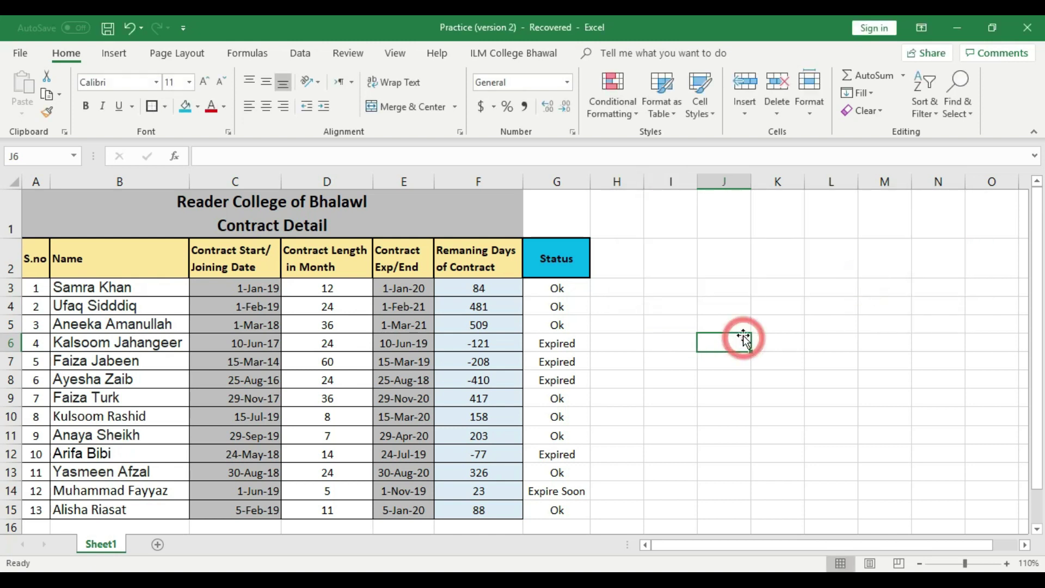
# Step: Try a Text That Contains rule on I5 with the condition =$G:$G=Expire and Light Red Fill with Dark Red Text
pyautogui.click(576, 181)
pyautogui.click(666, 321)
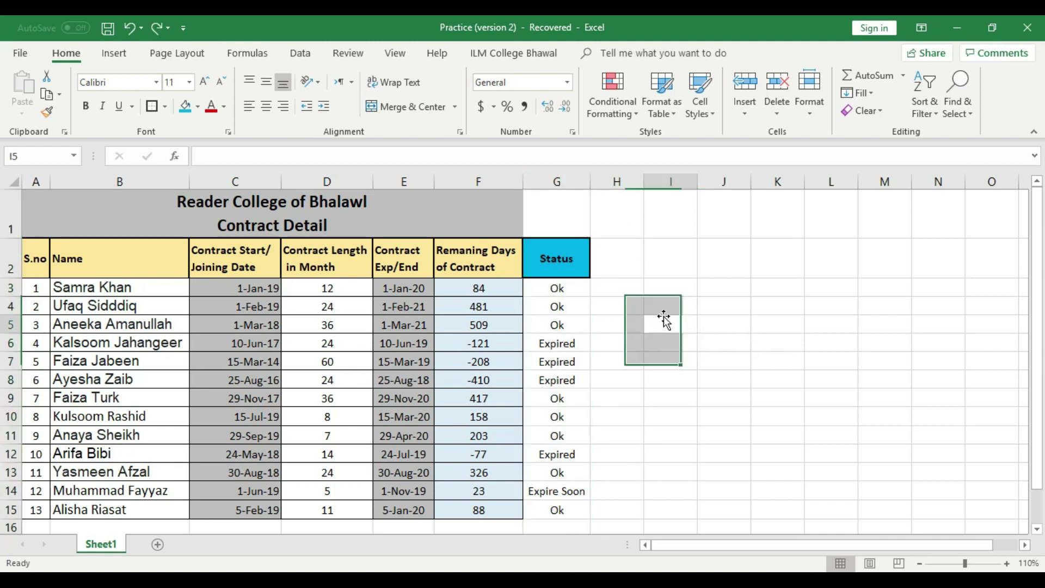
pyautogui.click(602, 100)
pyautogui.moveTo(689, 159)
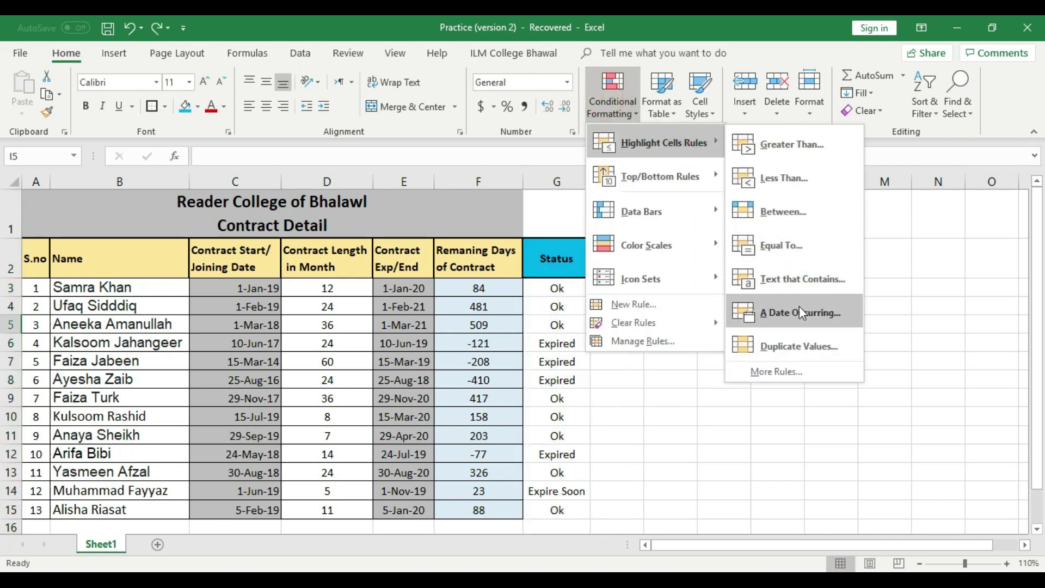
pyautogui.click(797, 285)
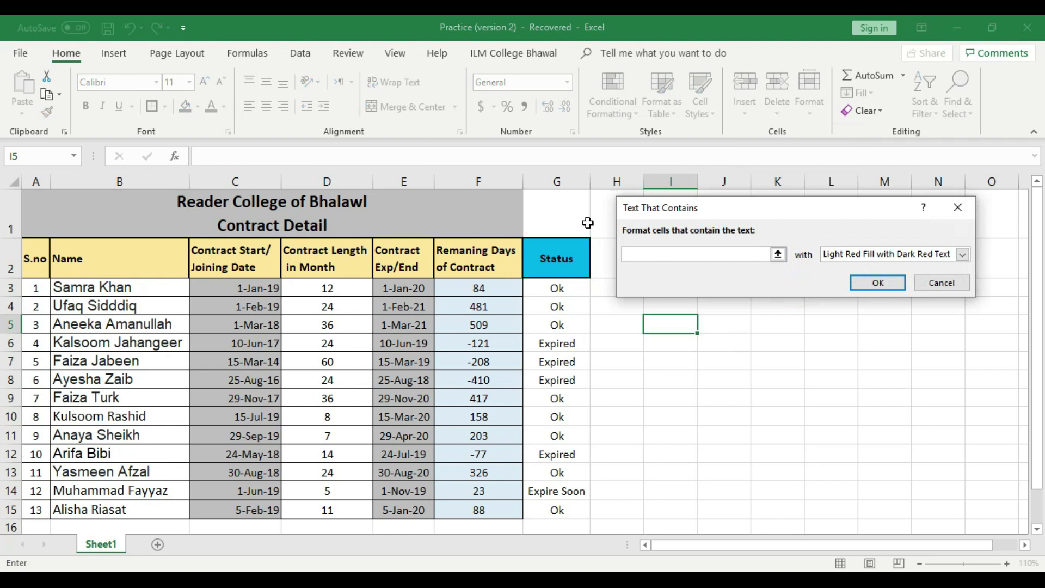
pyautogui.click(556, 181)
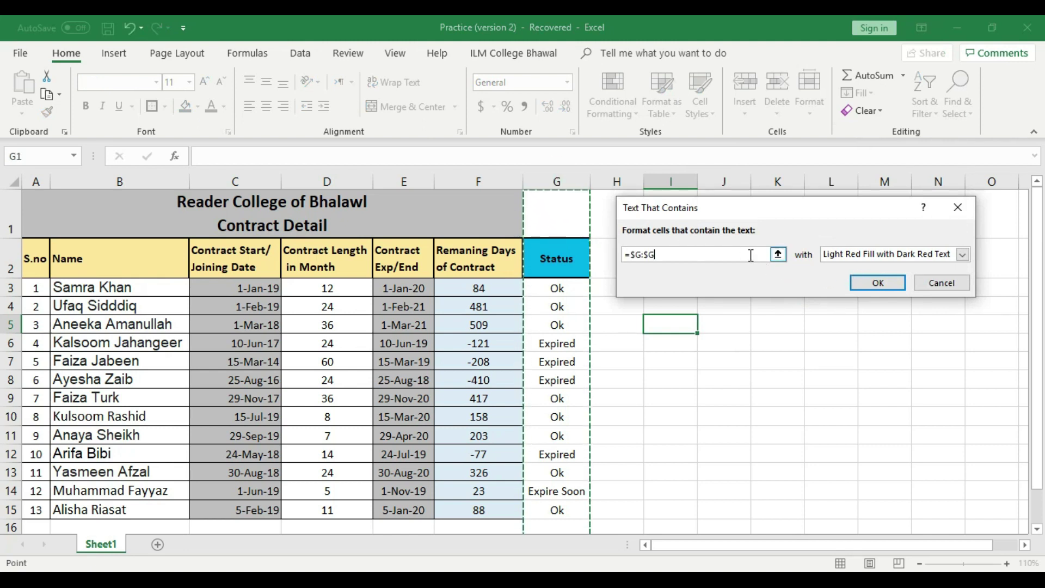
pyautogui.write('Expire')
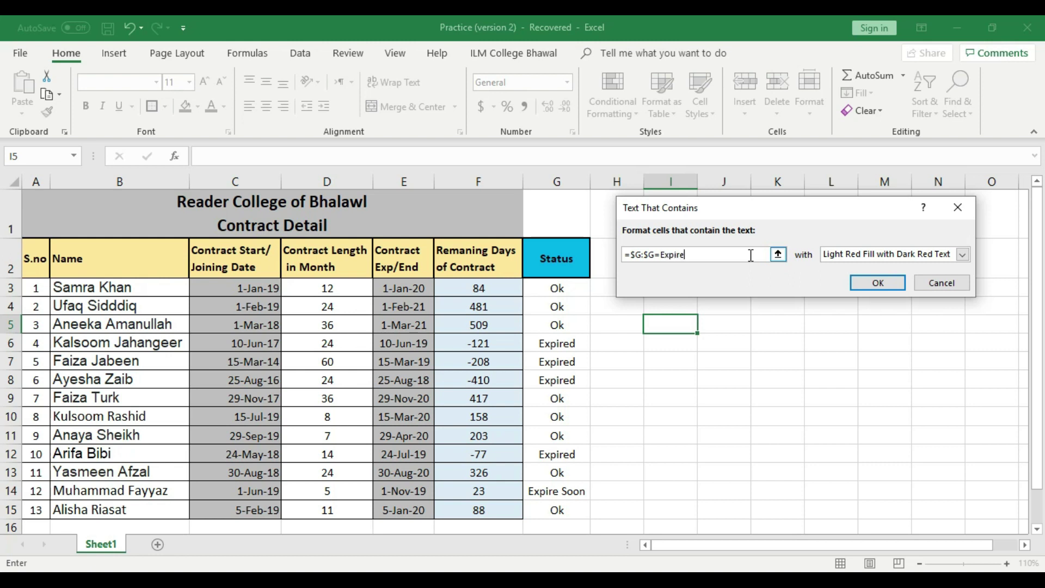
pyautogui.click(869, 283)
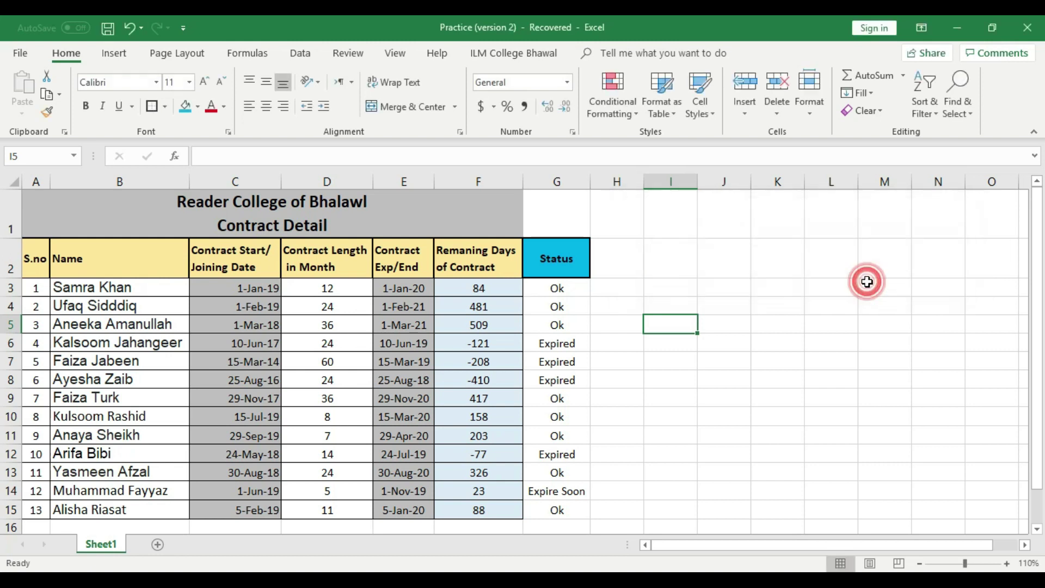
pyautogui.click(743, 339)
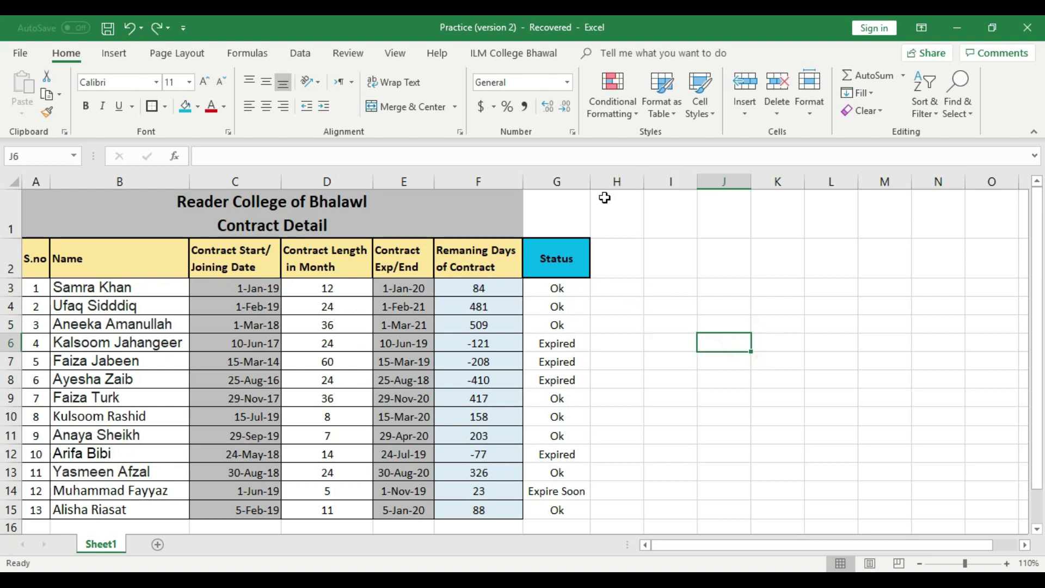
pyautogui.click(566, 179)
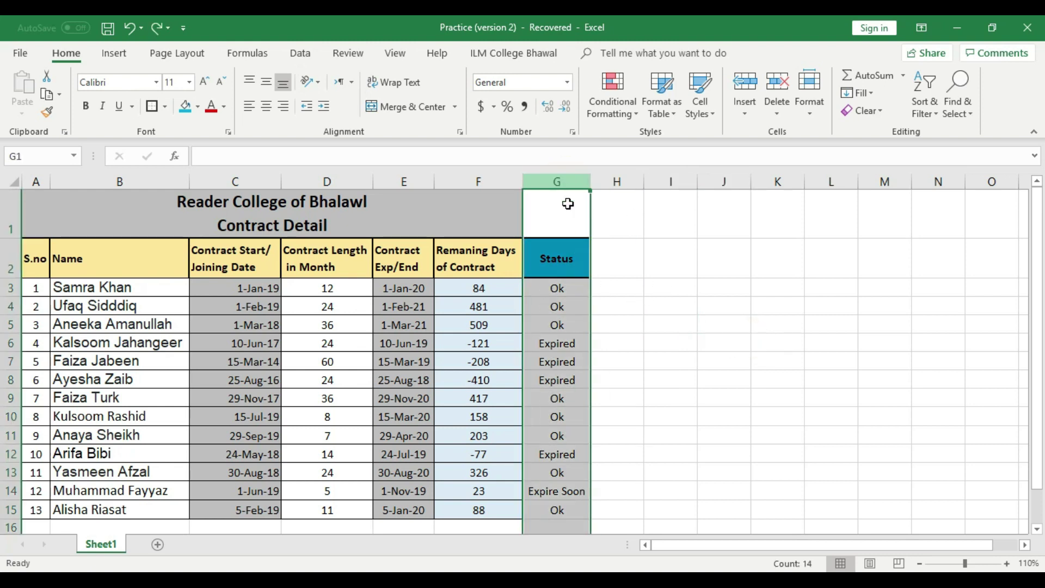
pyautogui.click(573, 330)
pyautogui.moveTo(560, 289); pyautogui.dragTo(567, 490)
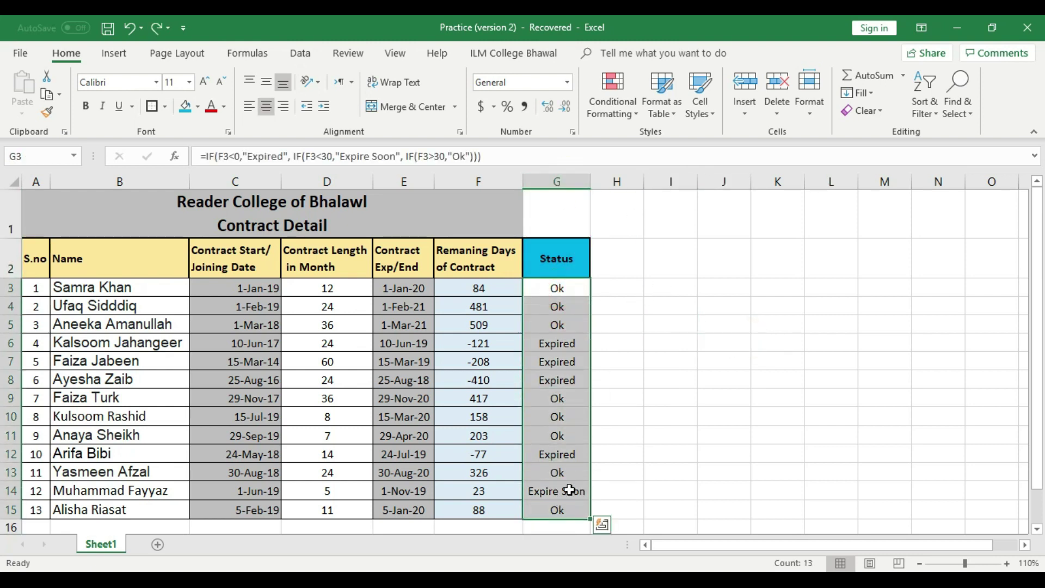
pyautogui.click(648, 414)
# Step: Add an Equal To highlight rule to column G that formats "Expired" with Light Red Fill with Dark Red Text
pyautogui.click(560, 180)
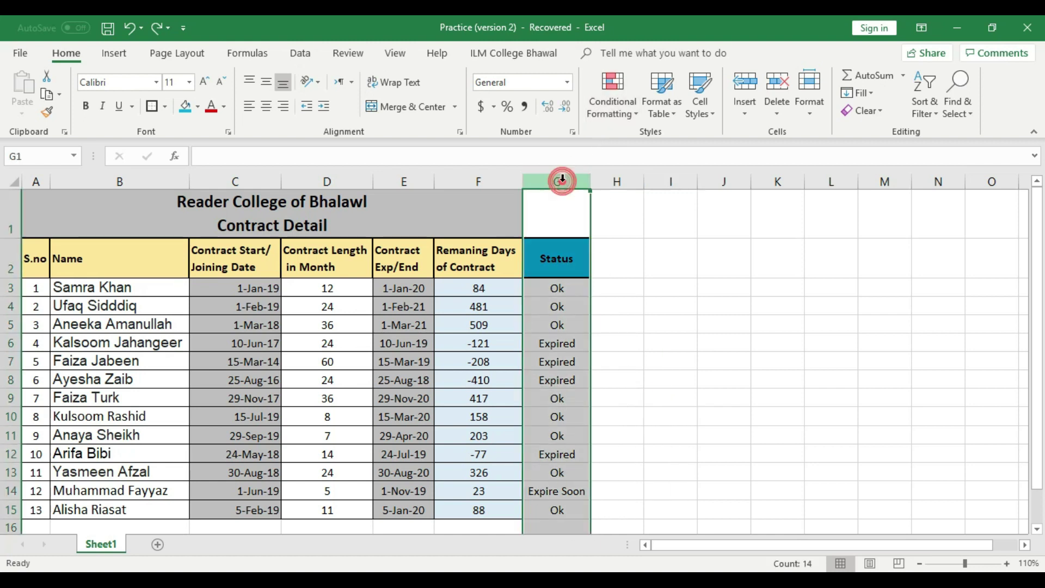
pyautogui.click(621, 100)
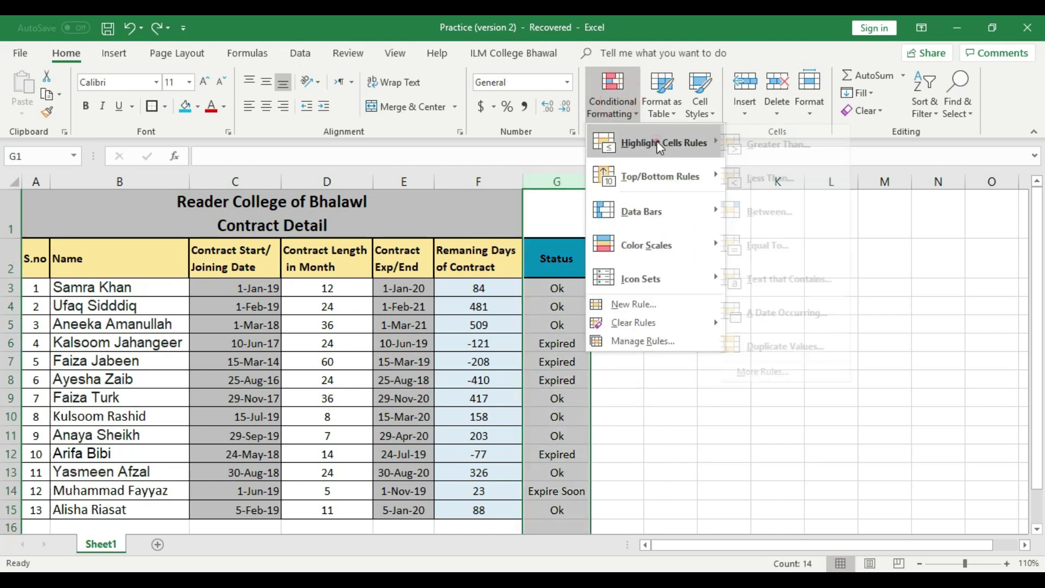
pyautogui.moveTo(656, 141)
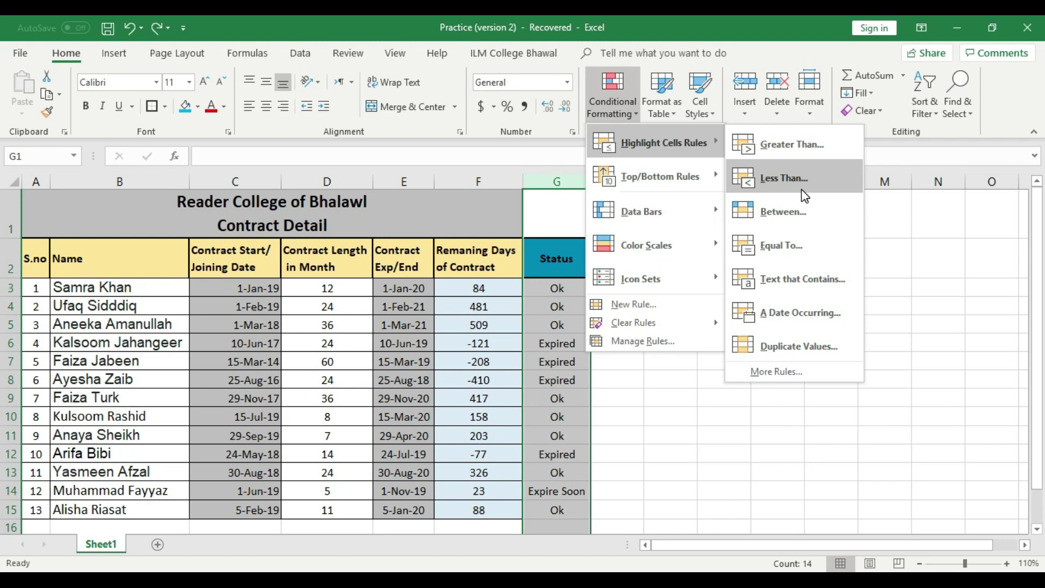
pyautogui.click(809, 244)
pyautogui.click(741, 256)
pyautogui.write('Expired')
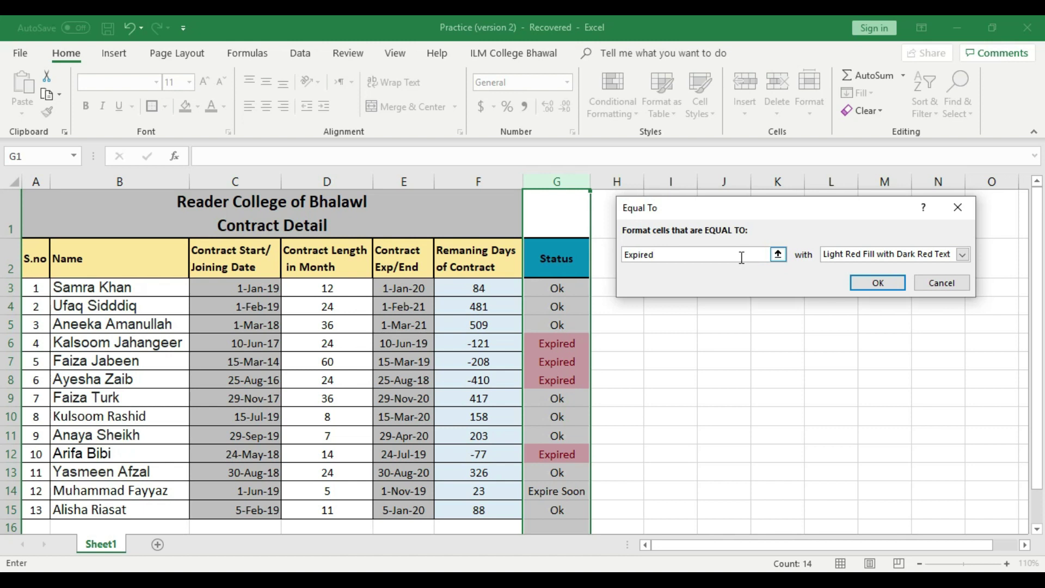
pyautogui.click(963, 257)
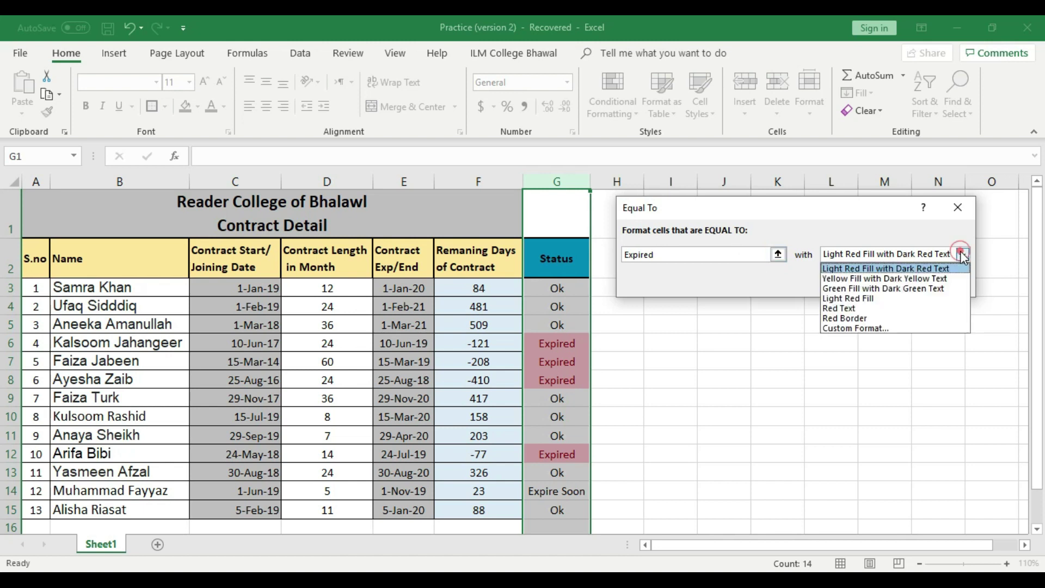
pyautogui.click(860, 266)
pyautogui.click(864, 283)
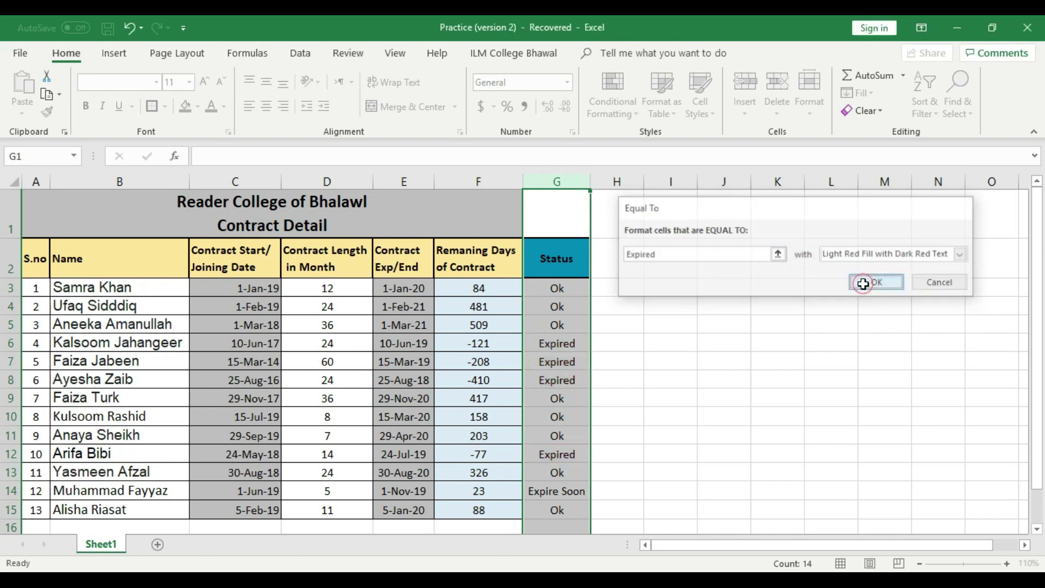
pyautogui.click(796, 320)
# Step: Add an Equal To highlight rule to column G that formats "Expire Soon" with Green Fill with Dark Green Text
pyautogui.click(572, 181)
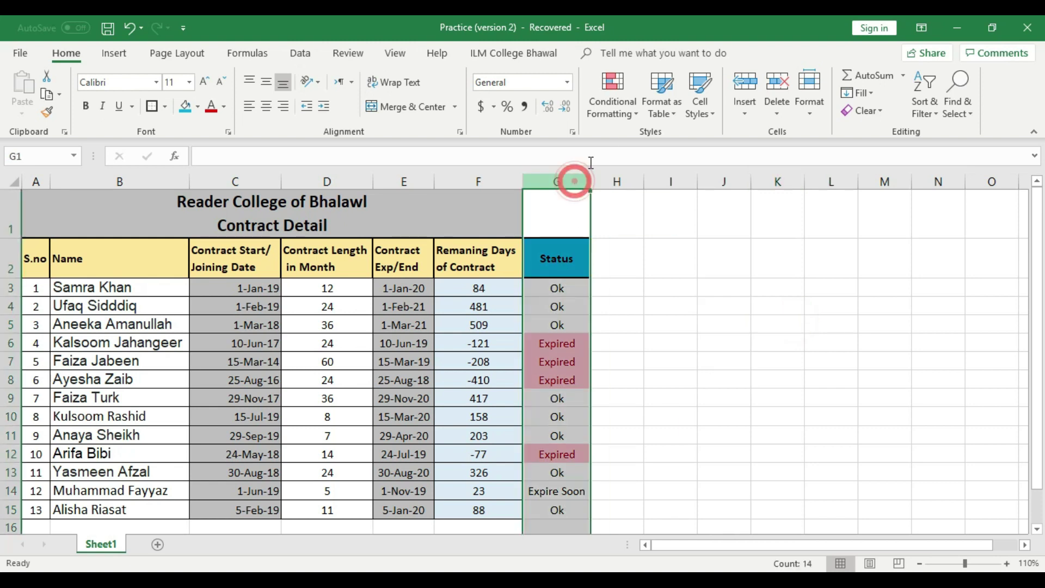
pyautogui.click(619, 102)
pyautogui.click(660, 138)
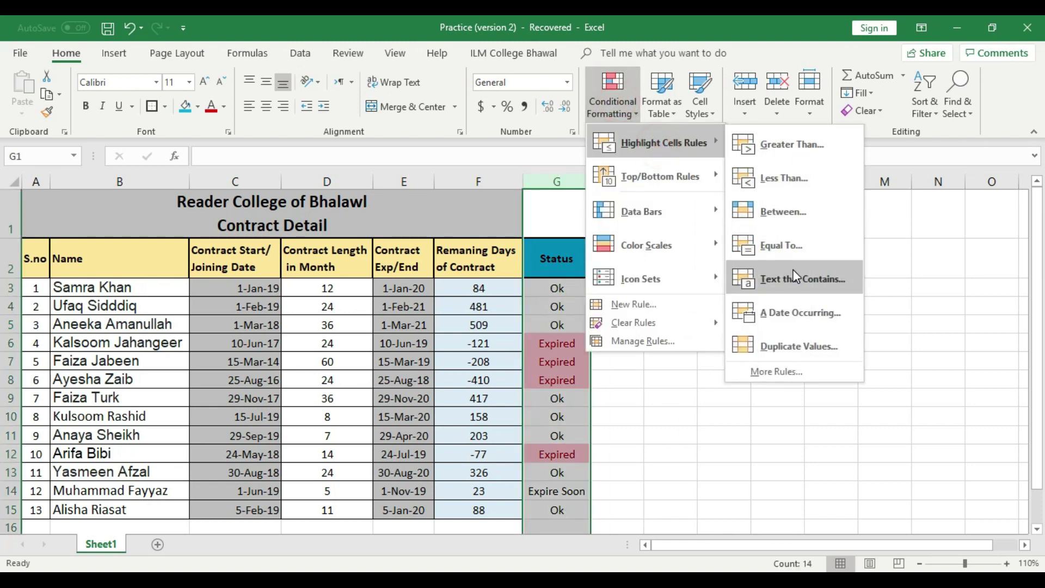
pyautogui.click(794, 242)
pyautogui.click(684, 255)
pyautogui.write('Expire Soon')
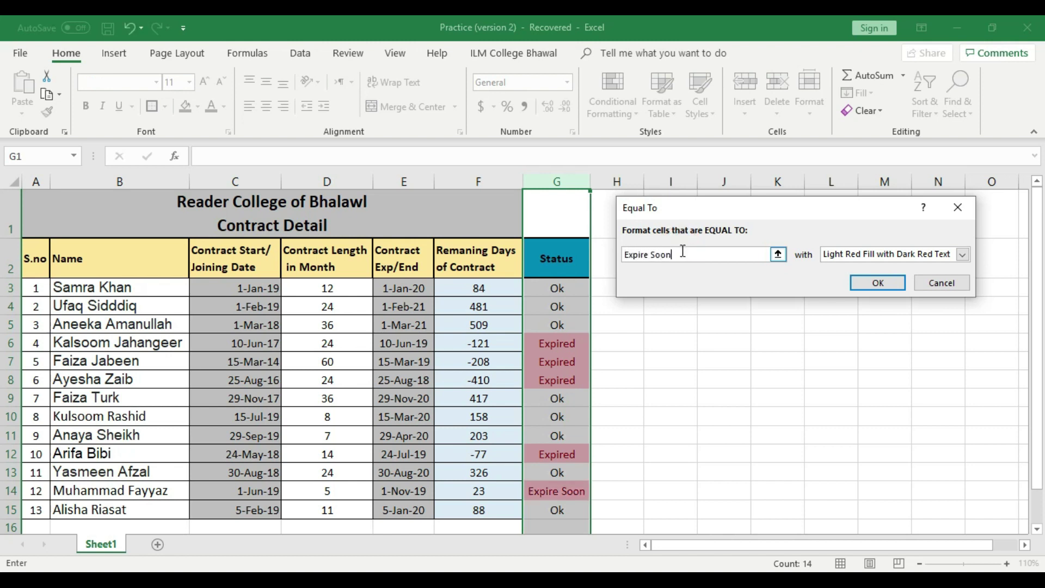
pyautogui.click(960, 257)
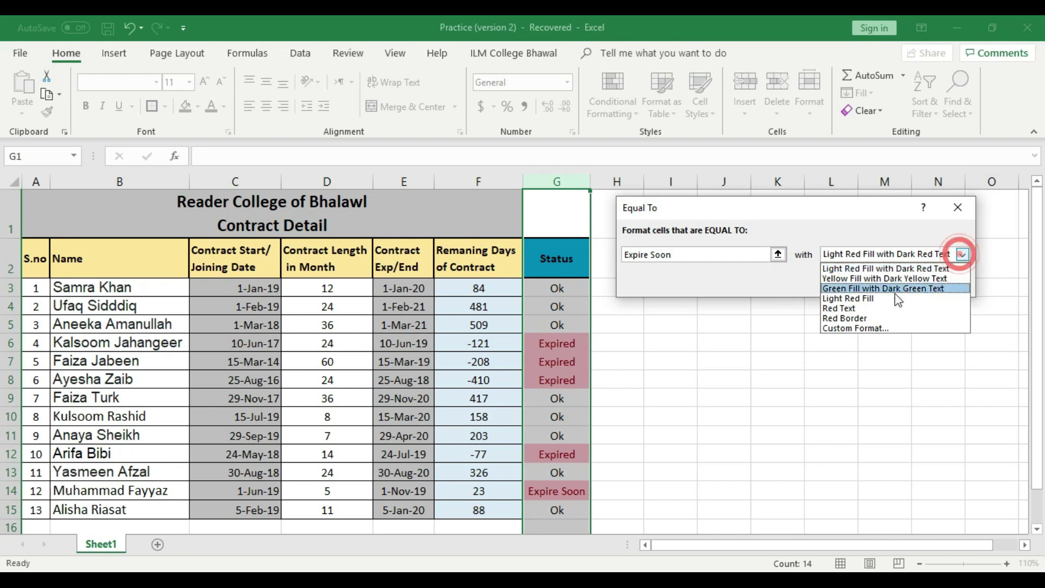
pyautogui.click(847, 293)
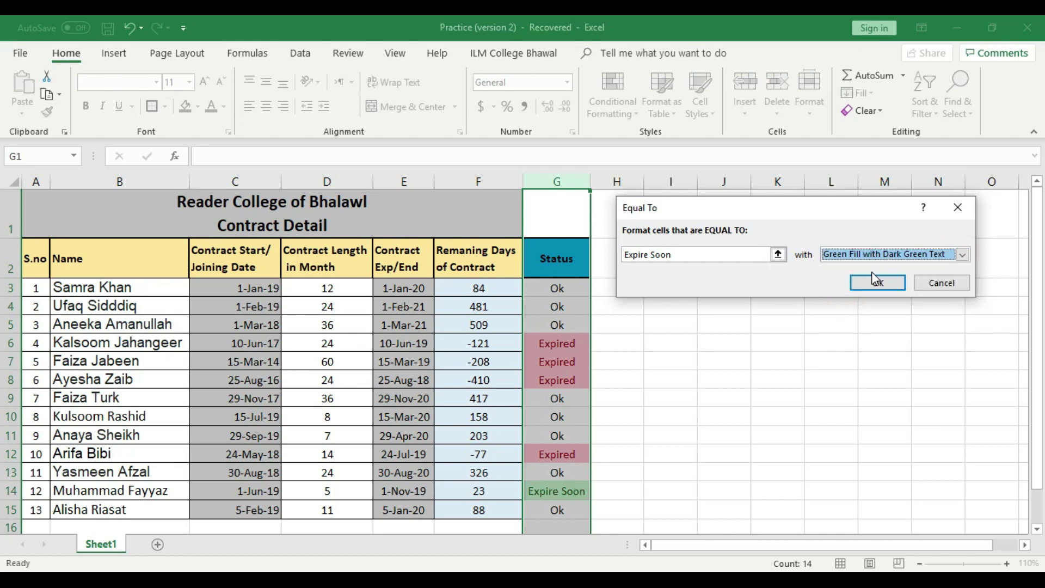
pyautogui.click(875, 288)
pyautogui.click(709, 362)
# Step: Review the conditional formatting across the Status column, checking the Expired, Expire Soon and Ok cells one by one
pyautogui.scroll(-1, 710, 362)
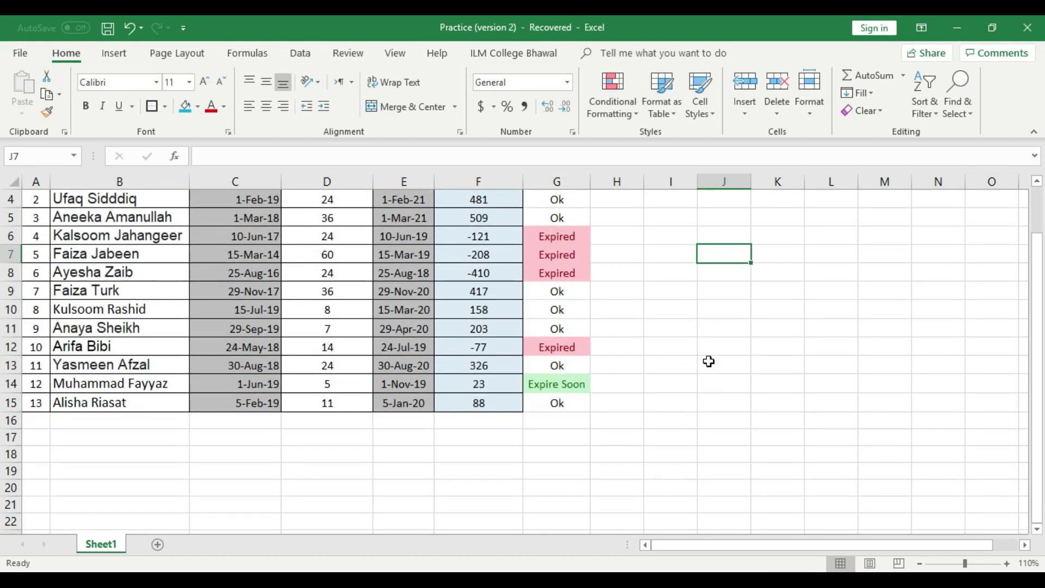
pyautogui.scroll(1, 635, 349)
pyautogui.click(574, 342)
pyautogui.click(574, 359)
pyautogui.click(576, 378)
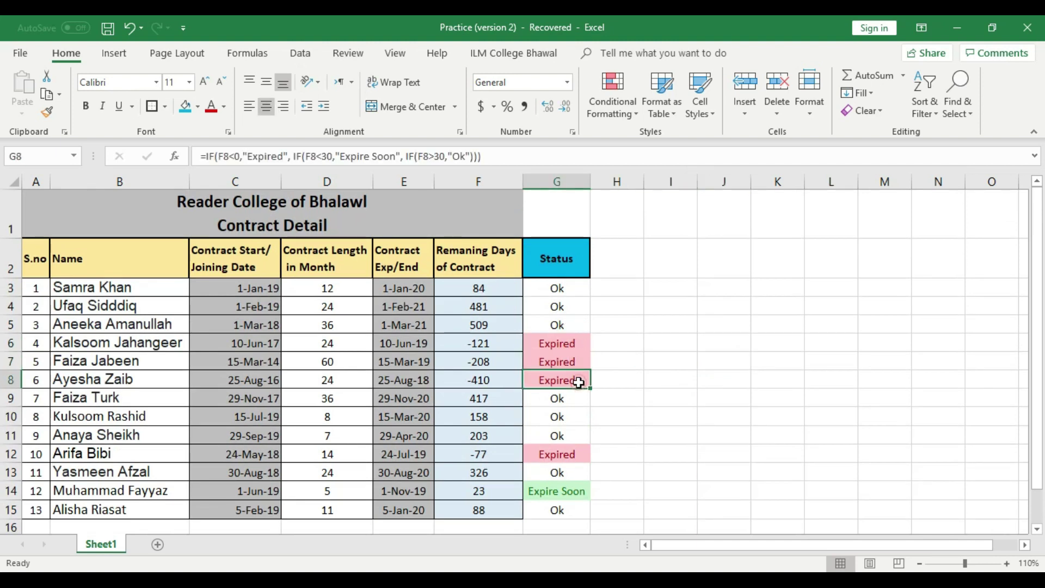
pyautogui.click(575, 455)
pyautogui.click(569, 491)
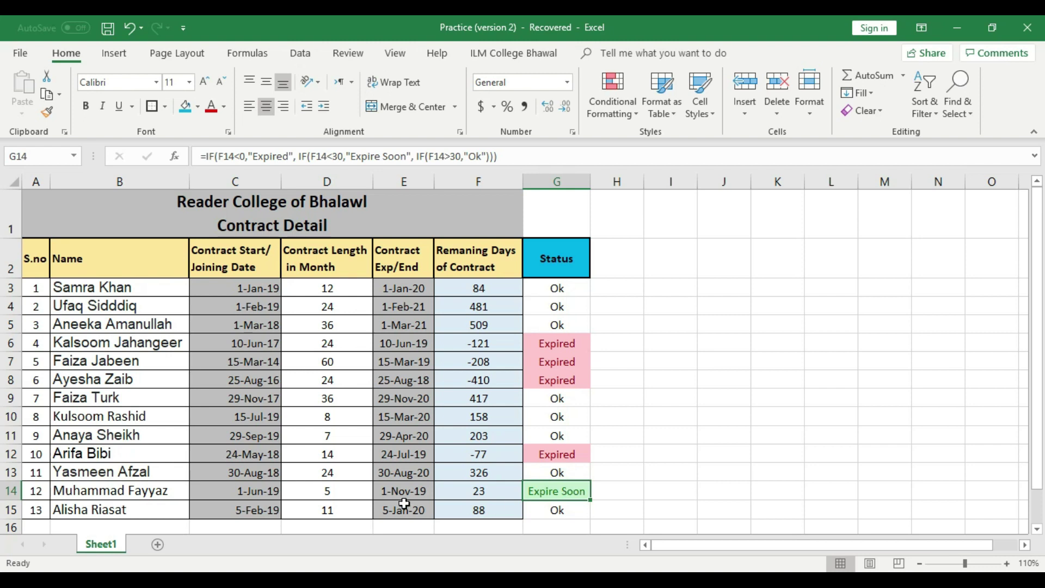
pyautogui.click(552, 398)
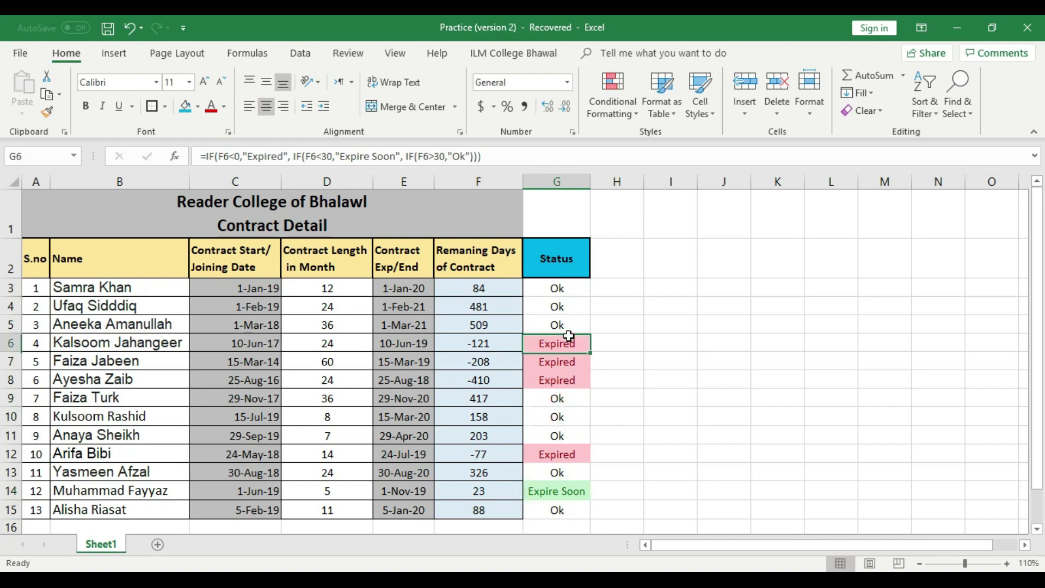
pyautogui.click(564, 289)
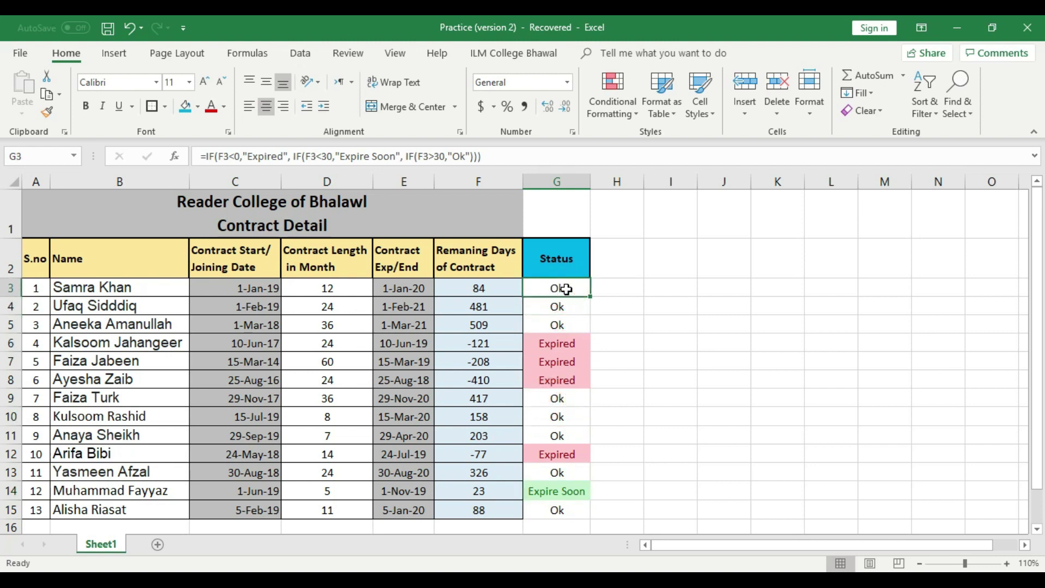
pyautogui.click(725, 342)
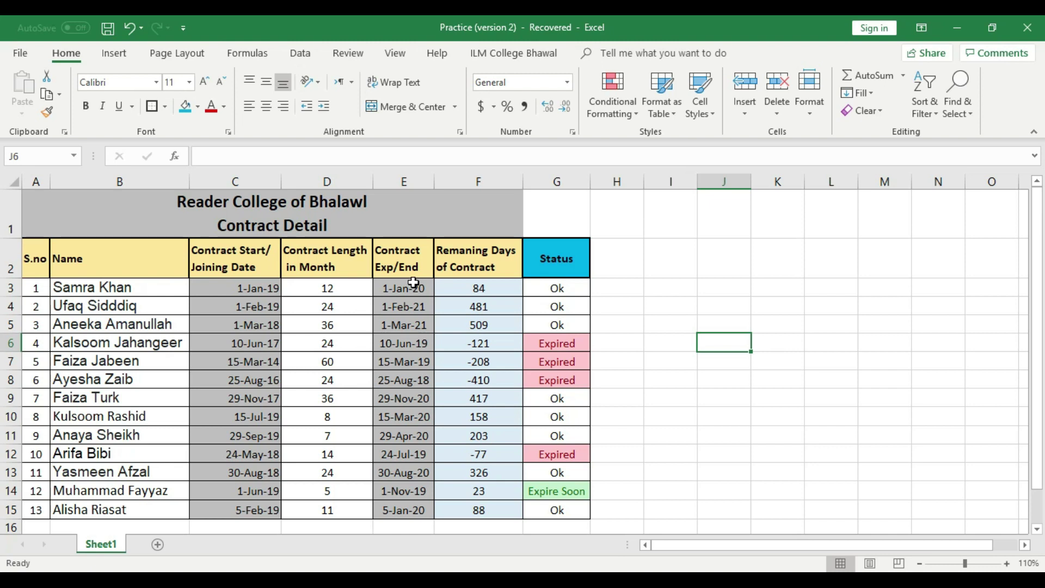
pyautogui.click(956, 32)
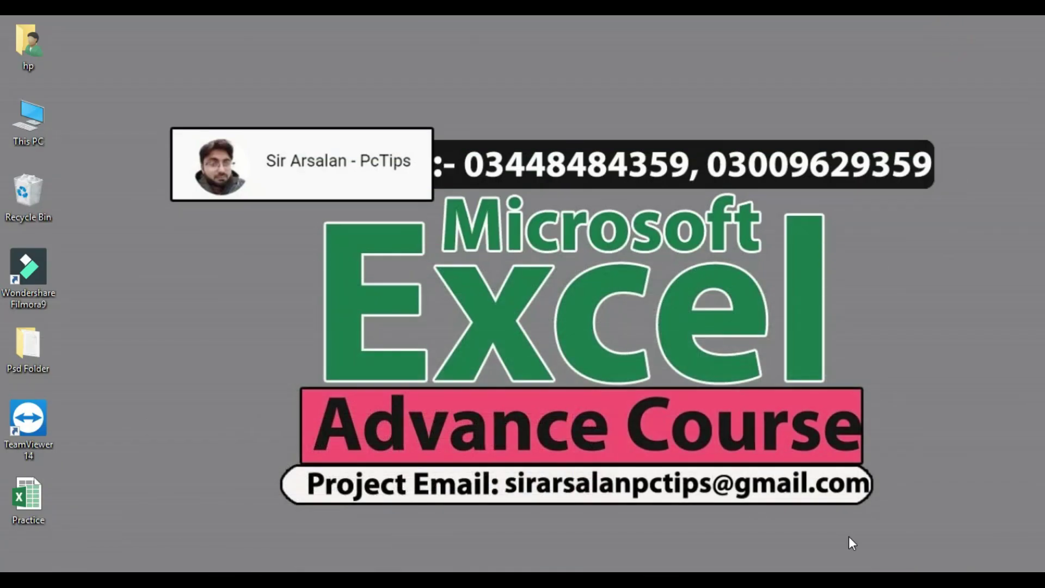
pyautogui.click(865, 580)
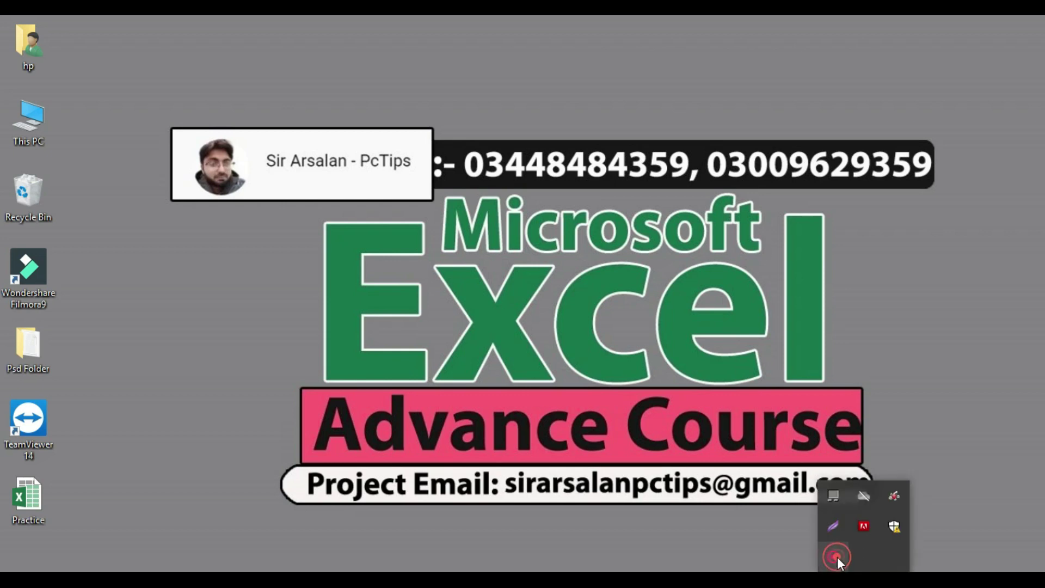